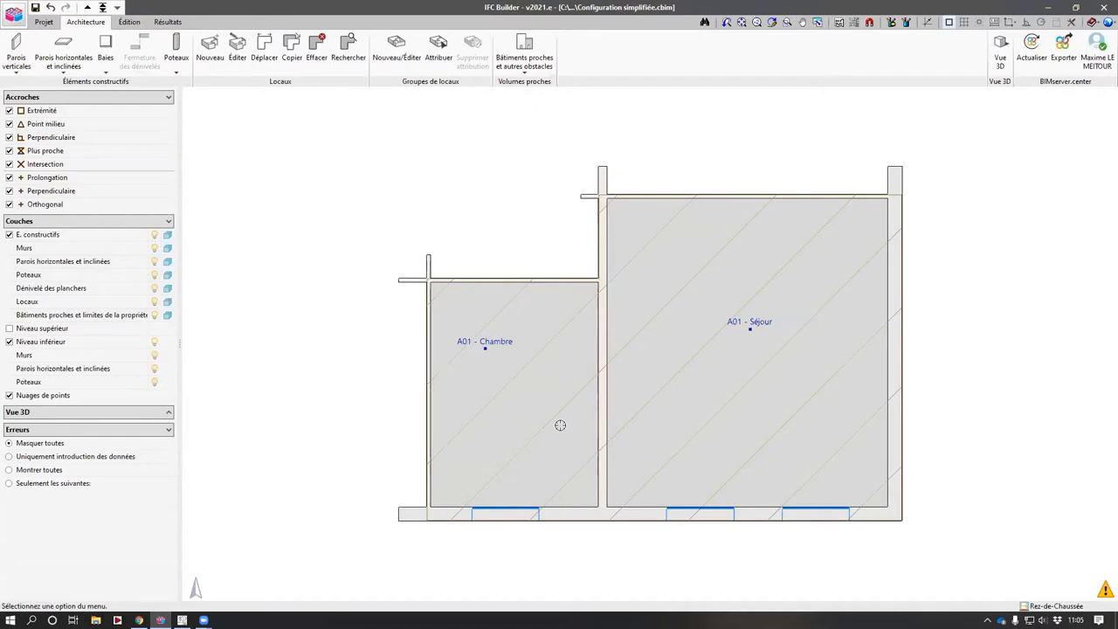
# - Open the example project "Configuration simplifiée" from the file manager
pyautogui.click(13, 14)
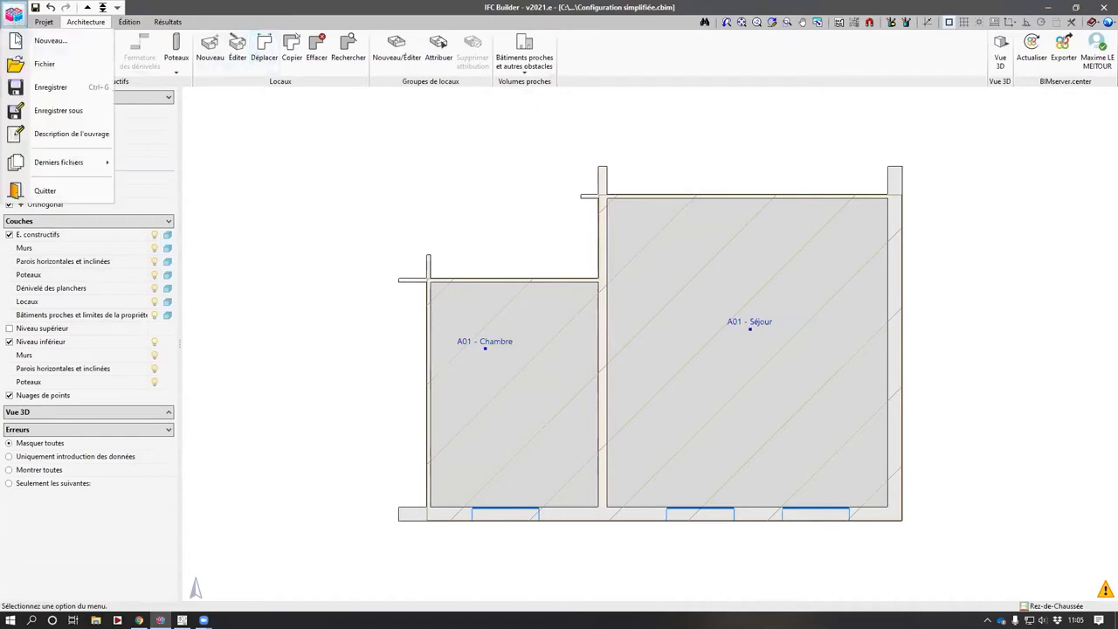
pyautogui.click(43, 64)
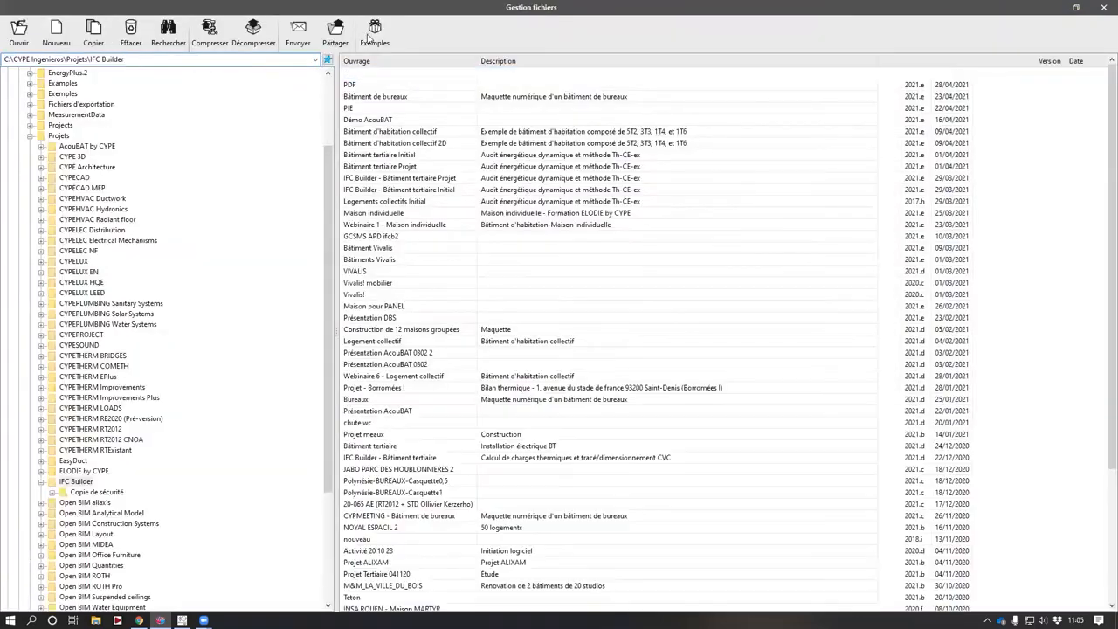
pyautogui.click(401, 351)
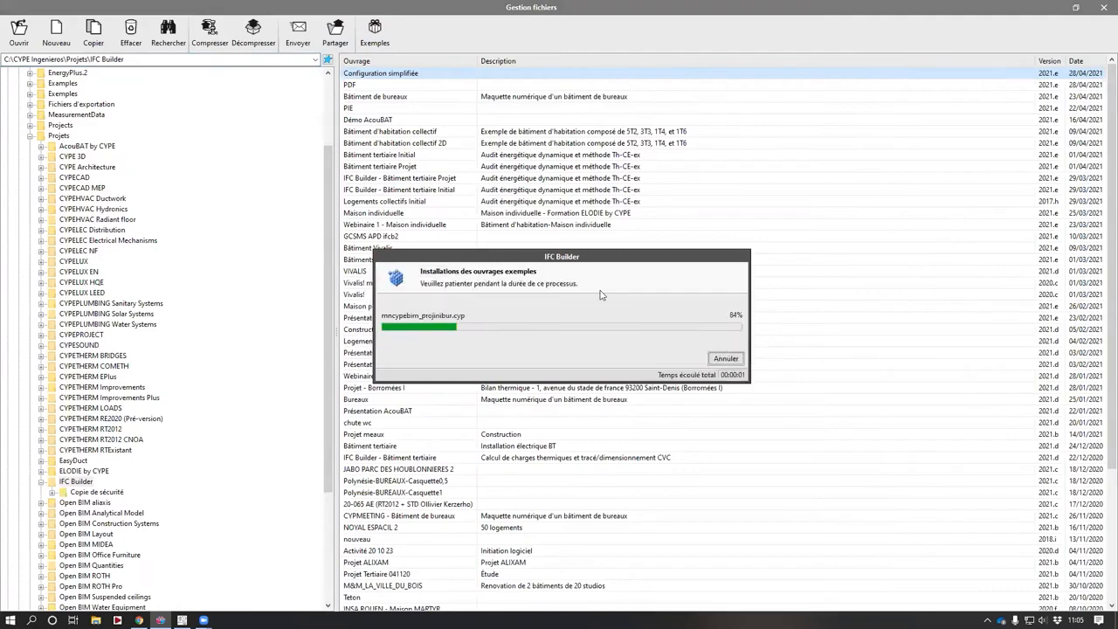
pyautogui.click(388, 109)
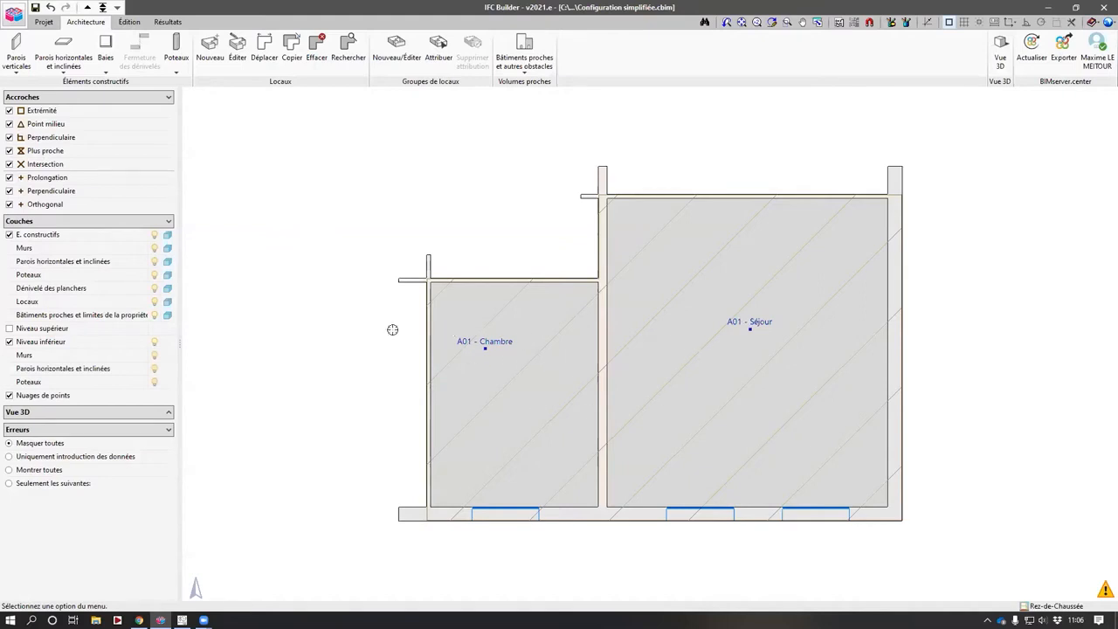
# - Step up through the building levels to the roof and back down to the ground floor
pyautogui.click(87, 7)
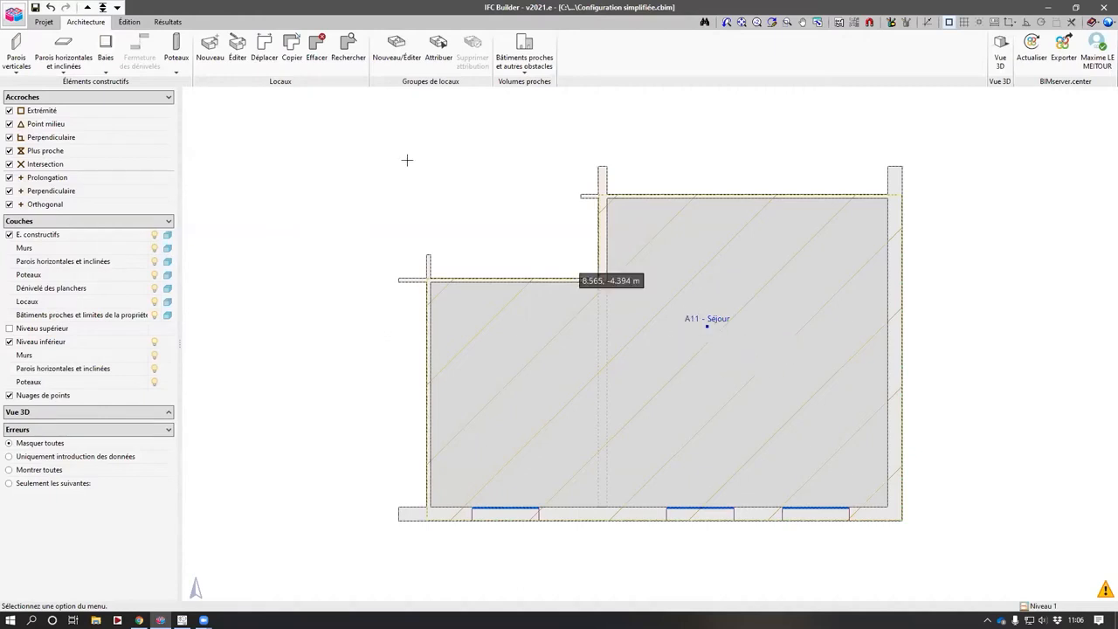
pyautogui.click(88, 7)
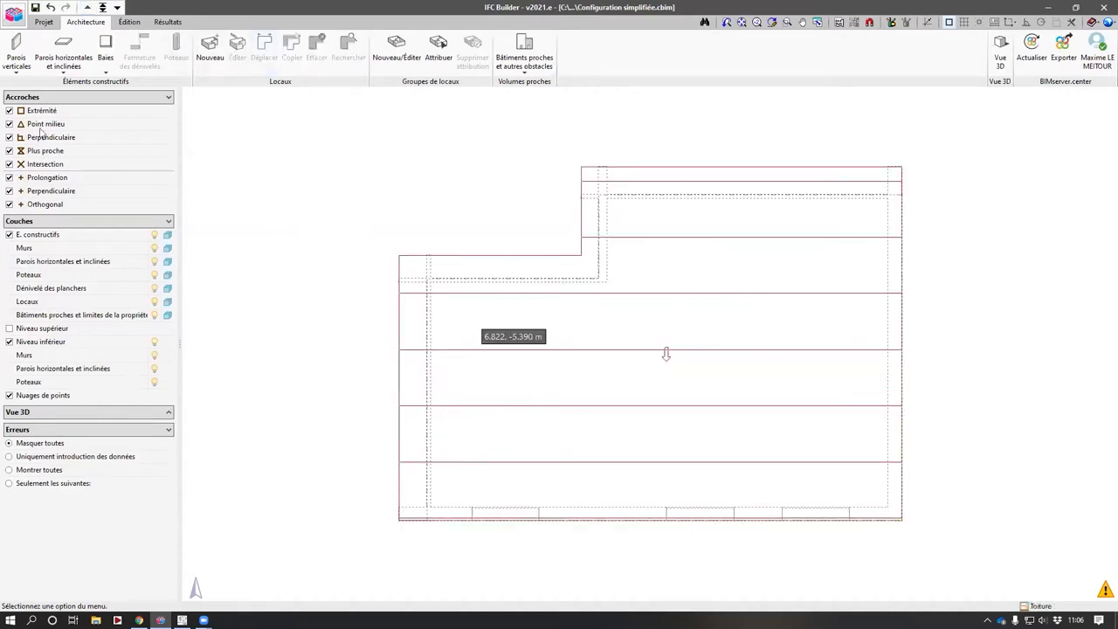
pyautogui.click(117, 7)
pyautogui.click(117, 7)
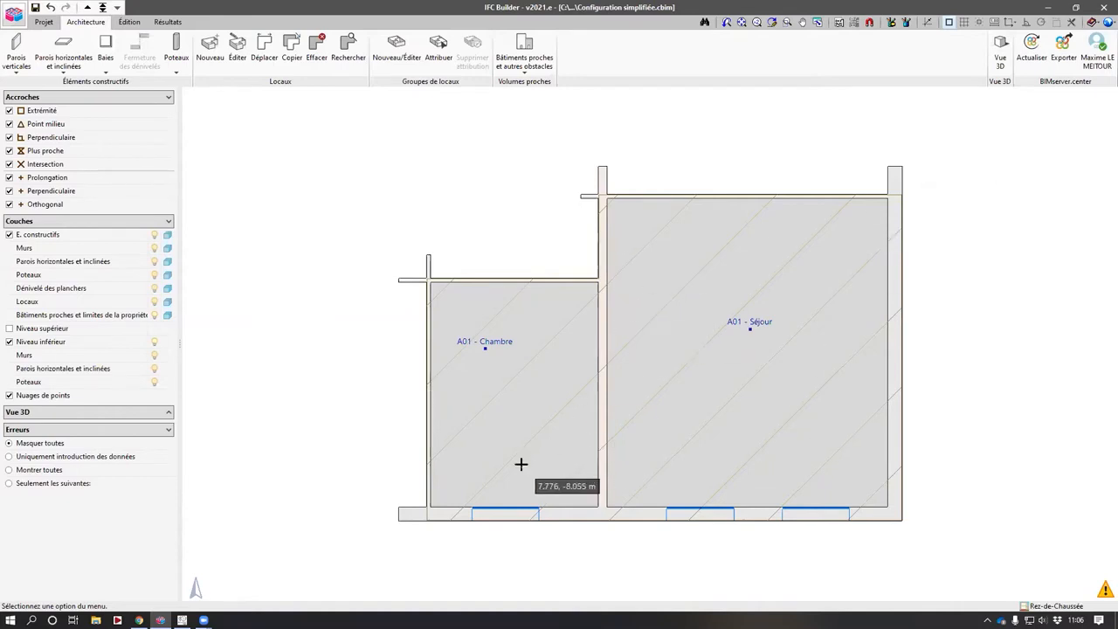
# - Inspect the exterior wall's type and its thickness definition with the vertical-wall Edit tool
pyautogui.click(16, 52)
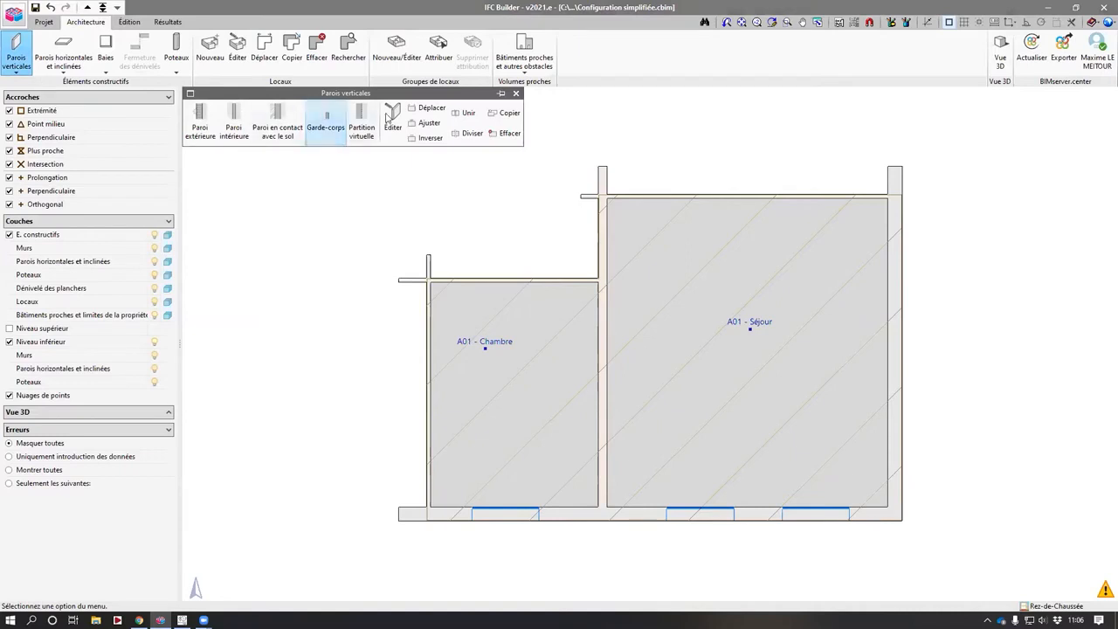
pyautogui.click(390, 117)
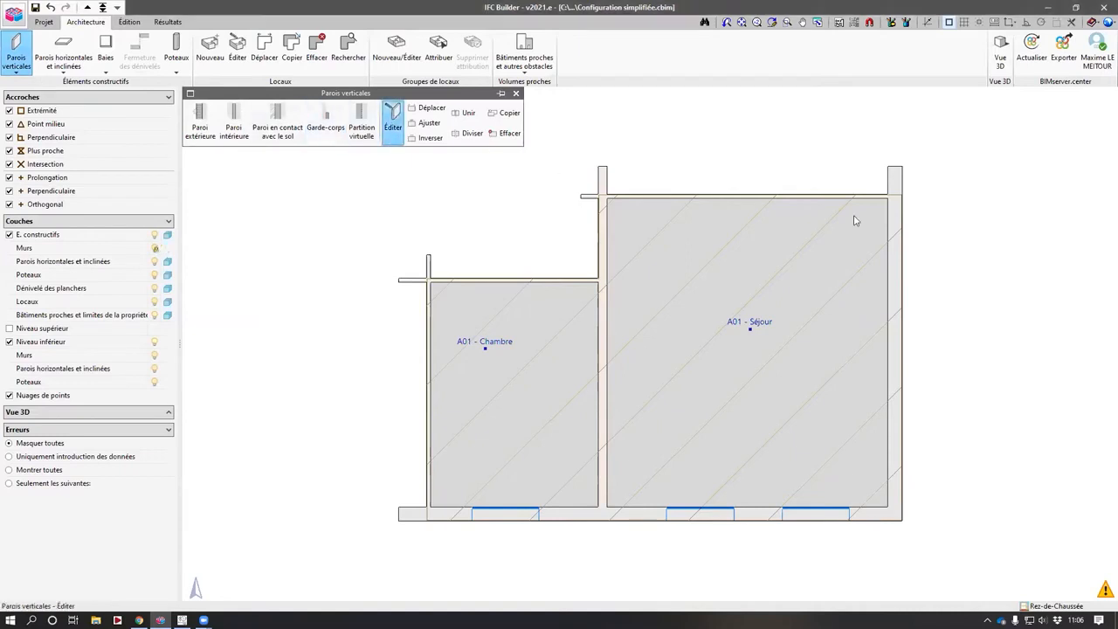
pyautogui.click(901, 217)
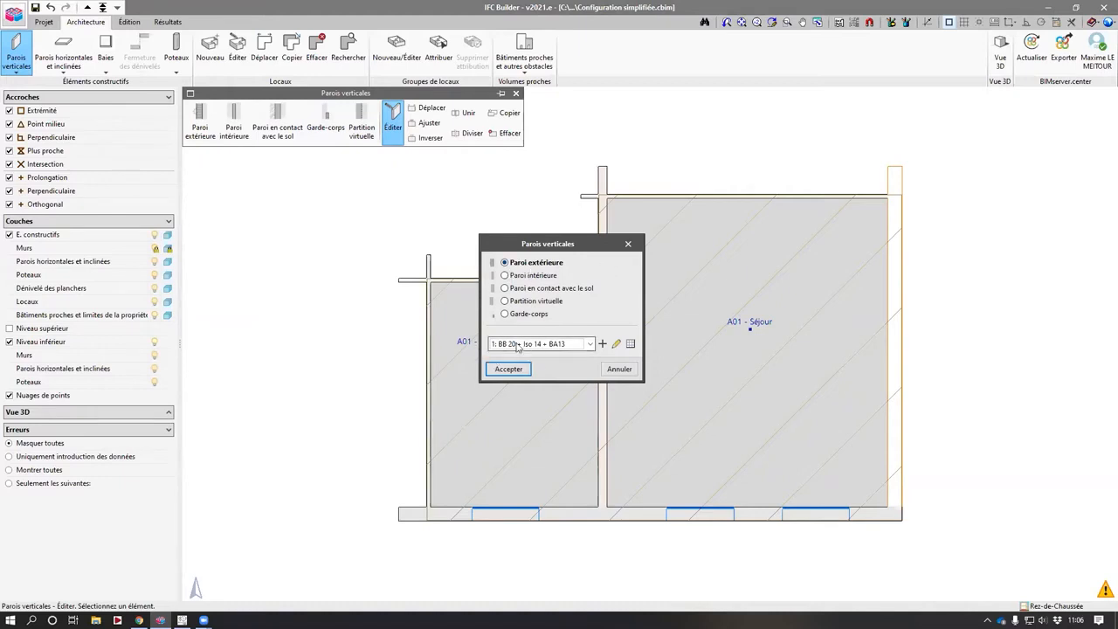
pyautogui.click(615, 343)
pyautogui.doubleClick(498, 311)
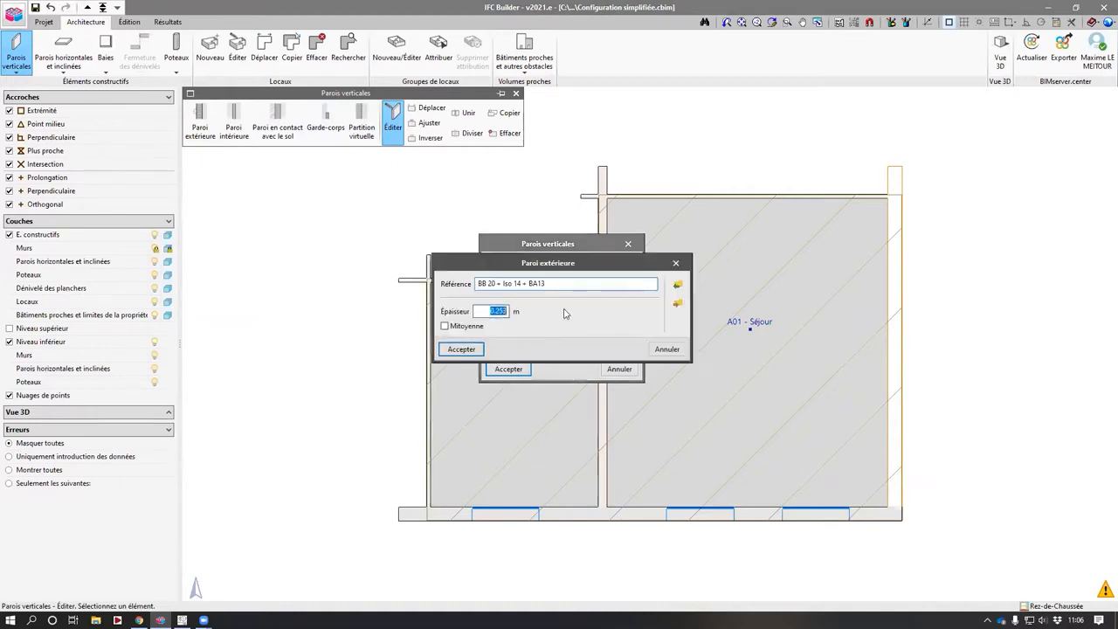
pyautogui.press('Return')
pyautogui.press('Return')
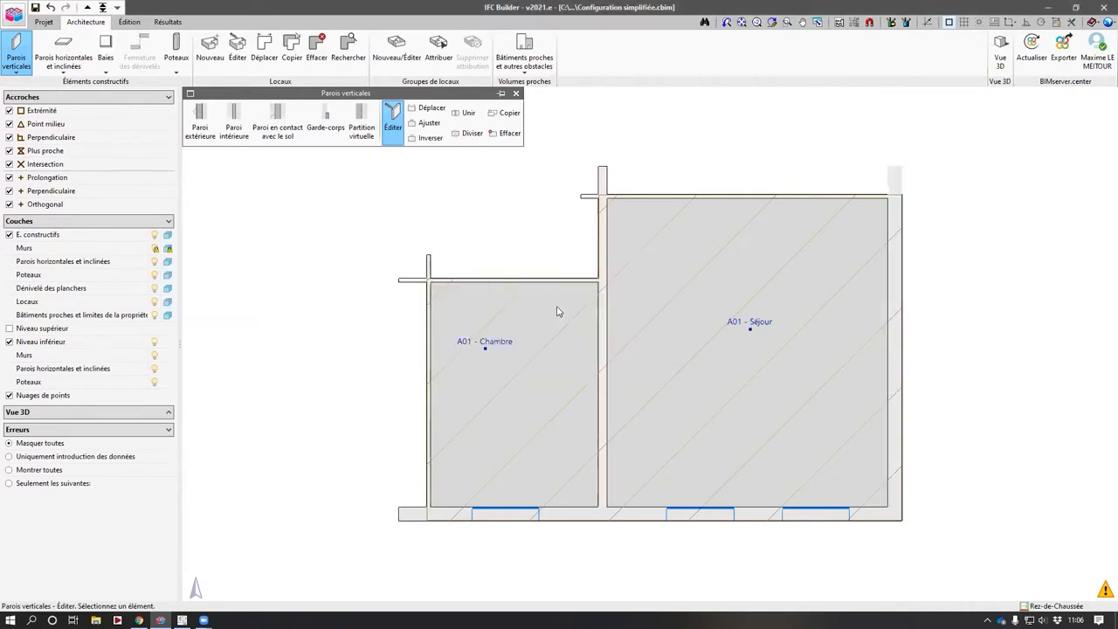
# - Inspect the types assigned to the interior wall between the rooms and the wall above the living room
pyautogui.click(601, 251)
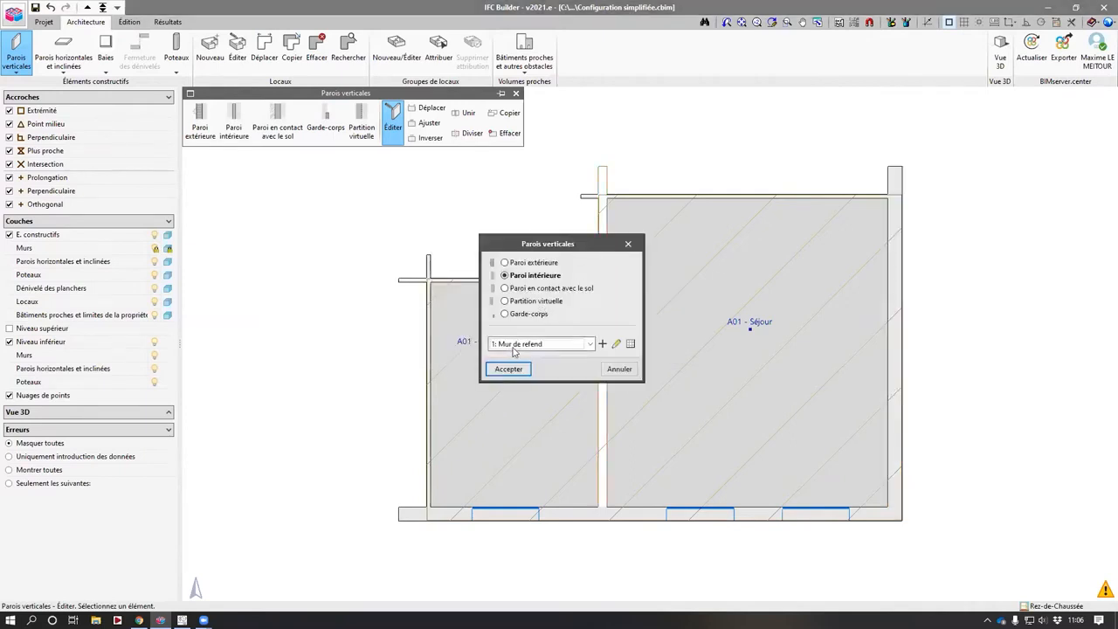
pyautogui.press('Escape')
pyautogui.click(696, 197)
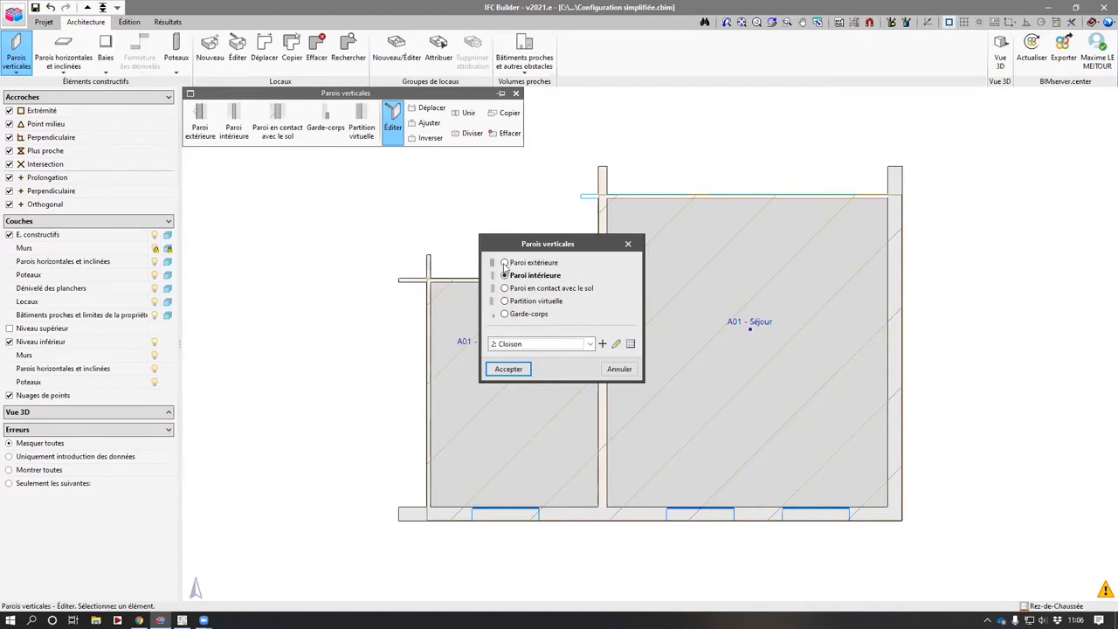
pyautogui.click(629, 245)
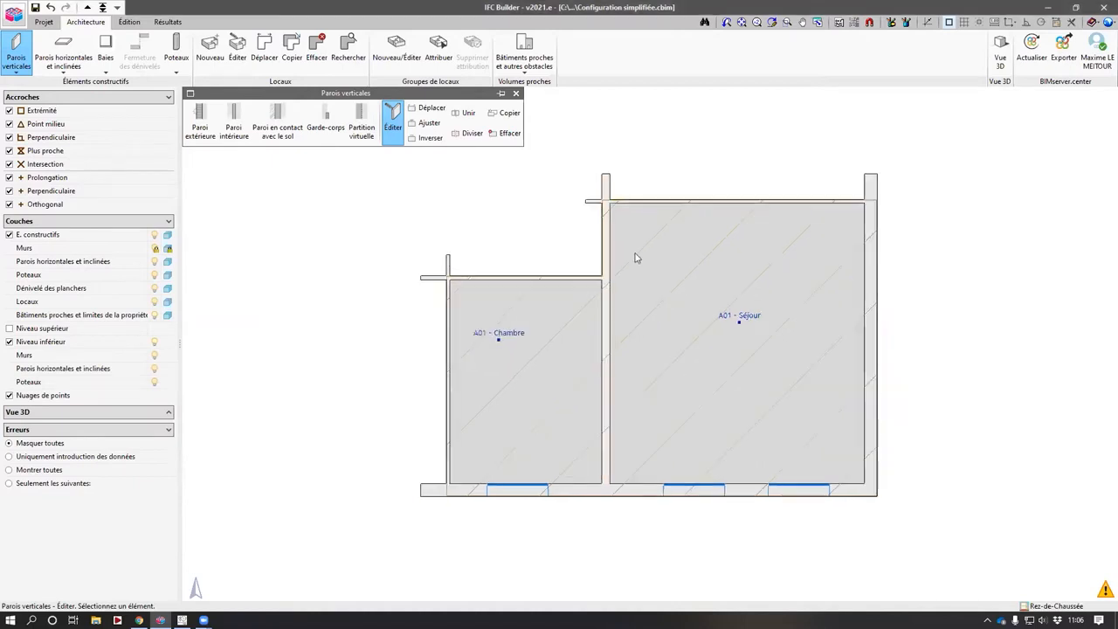
# - Inspect the ground-floor slab type with the Edit tool for horizontal and inclined elements
pyautogui.moveTo(535, 239); pyautogui.dragTo(556, 291, button='middle')
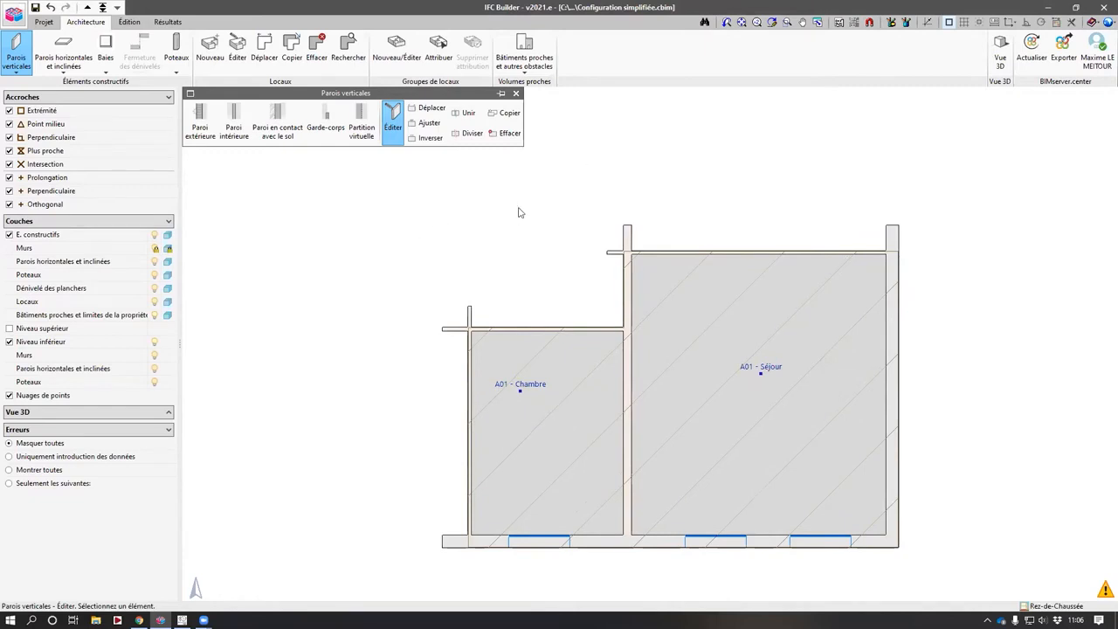
pyautogui.click(87, 7)
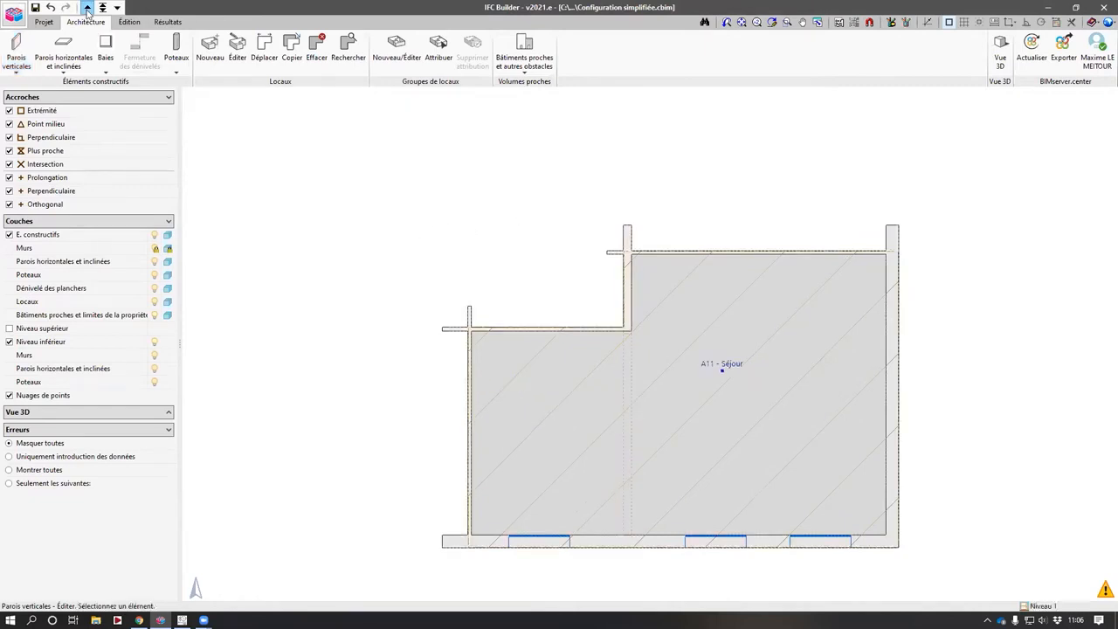
pyautogui.click(104, 8)
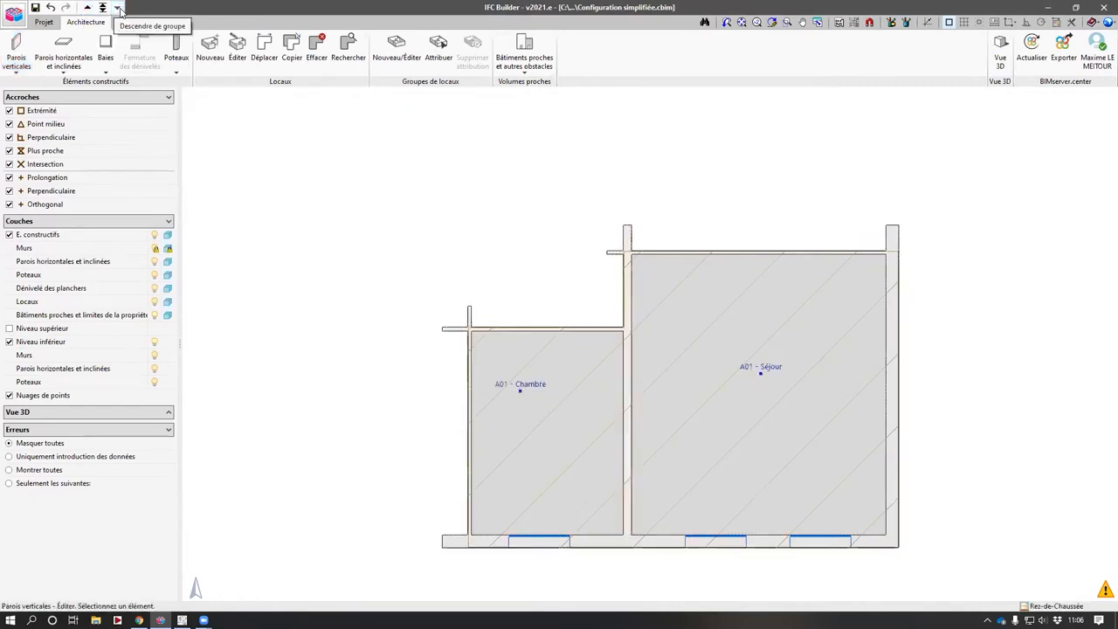
pyautogui.click(75, 61)
pyautogui.click(466, 120)
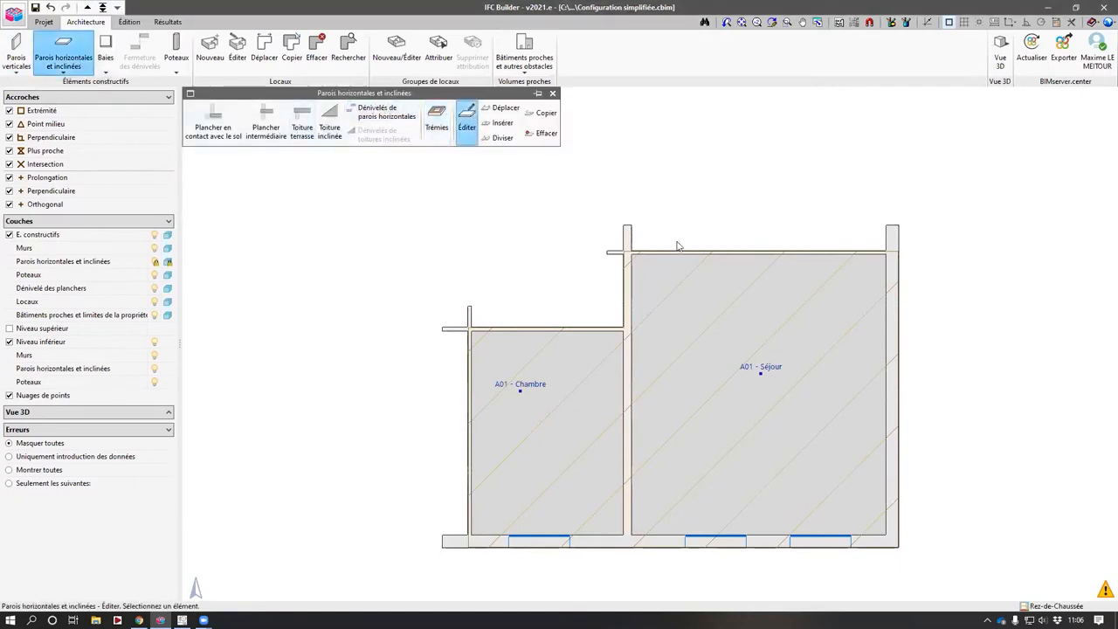
pyautogui.click(681, 251)
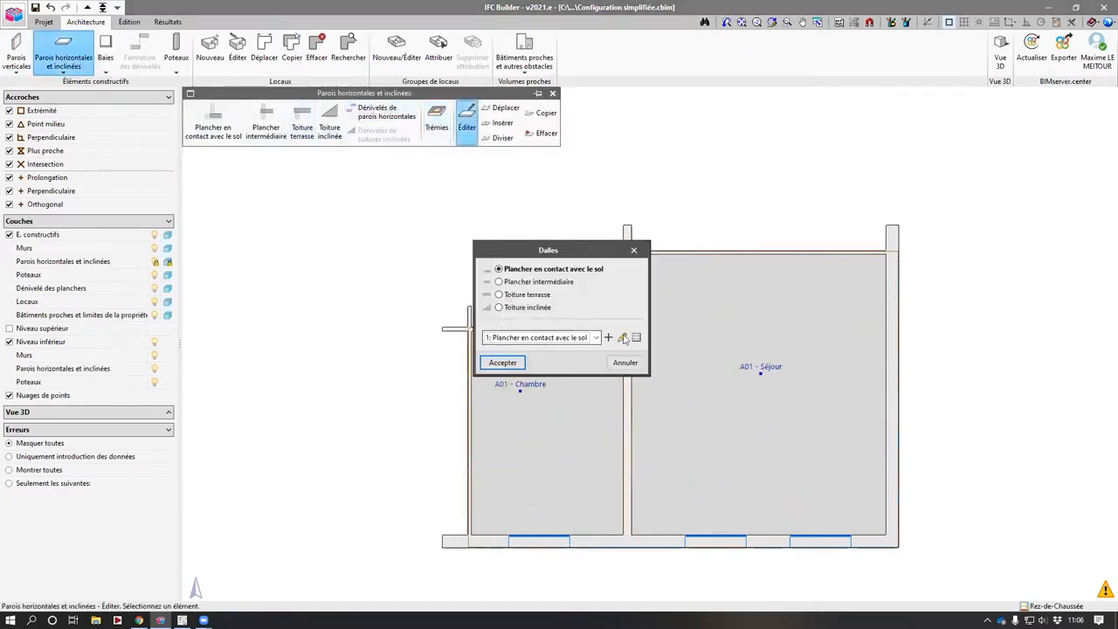
pyautogui.click(625, 363)
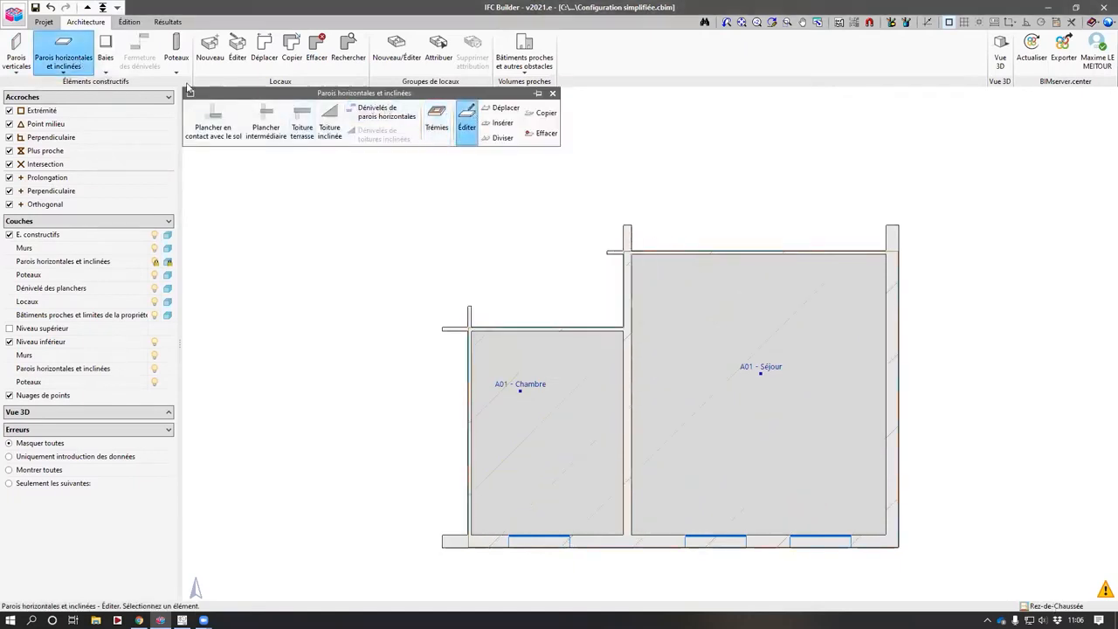
# - Inspect the Niveau 1 floor slab type on the upper level
pyautogui.click(87, 8)
pyautogui.click(672, 262)
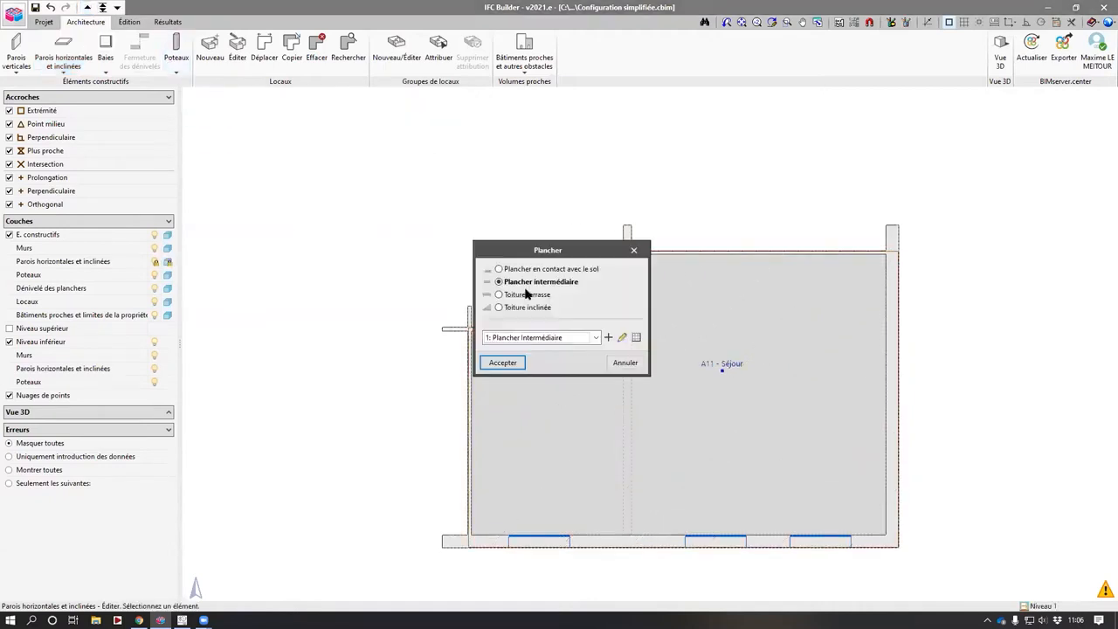
pyautogui.click(502, 362)
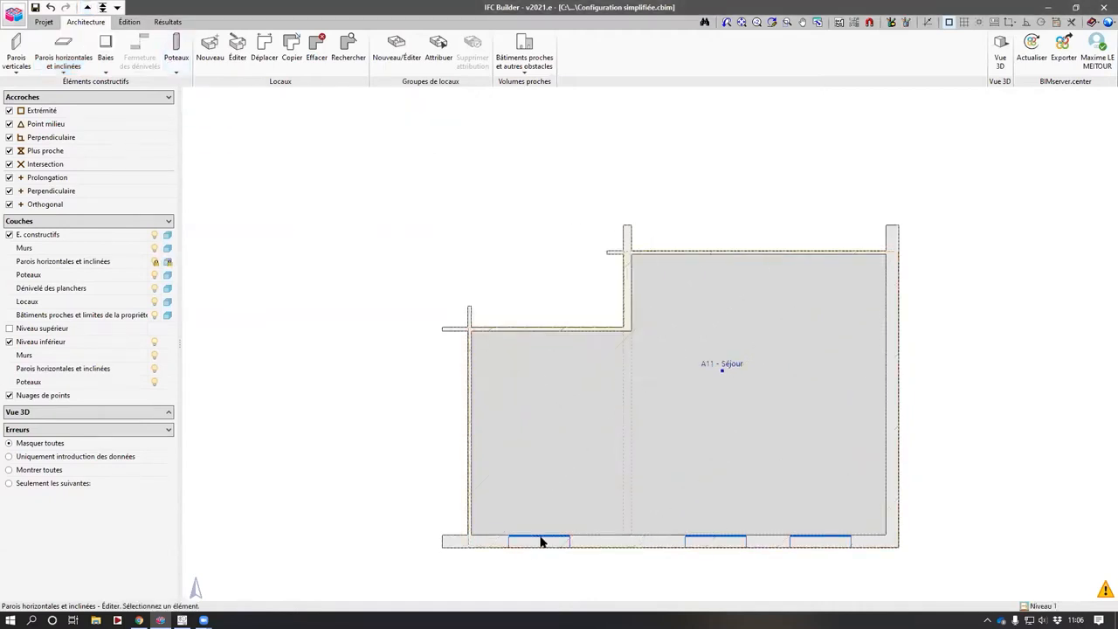
# - Inspect the window's type, sill height and width definition with the openings Edit tool
pyautogui.click(113, 49)
pyautogui.click(420, 120)
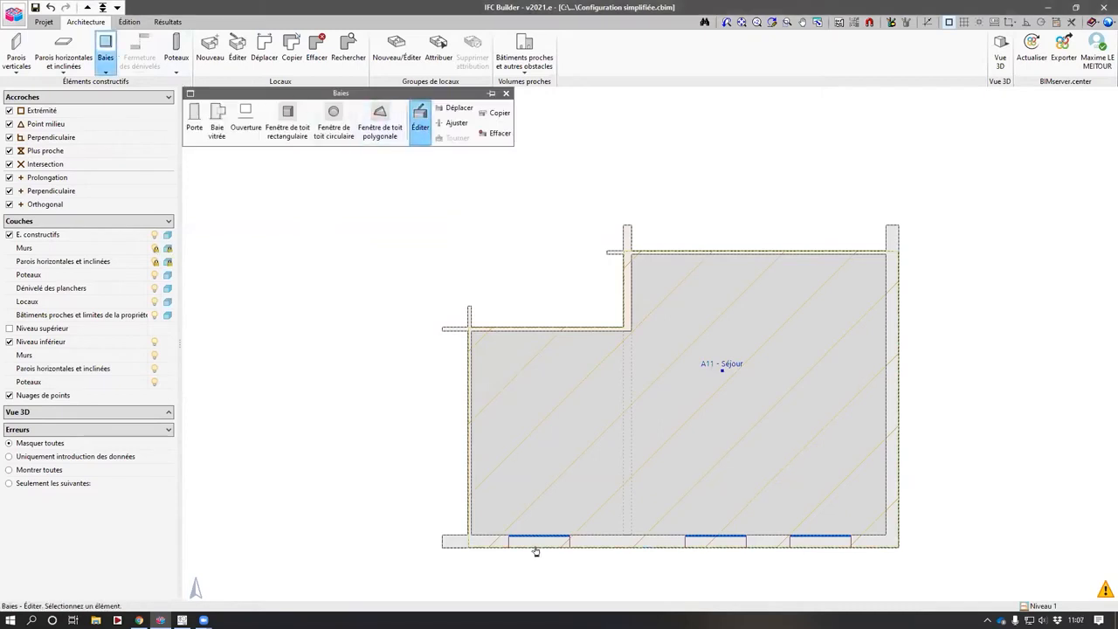
pyautogui.click(537, 540)
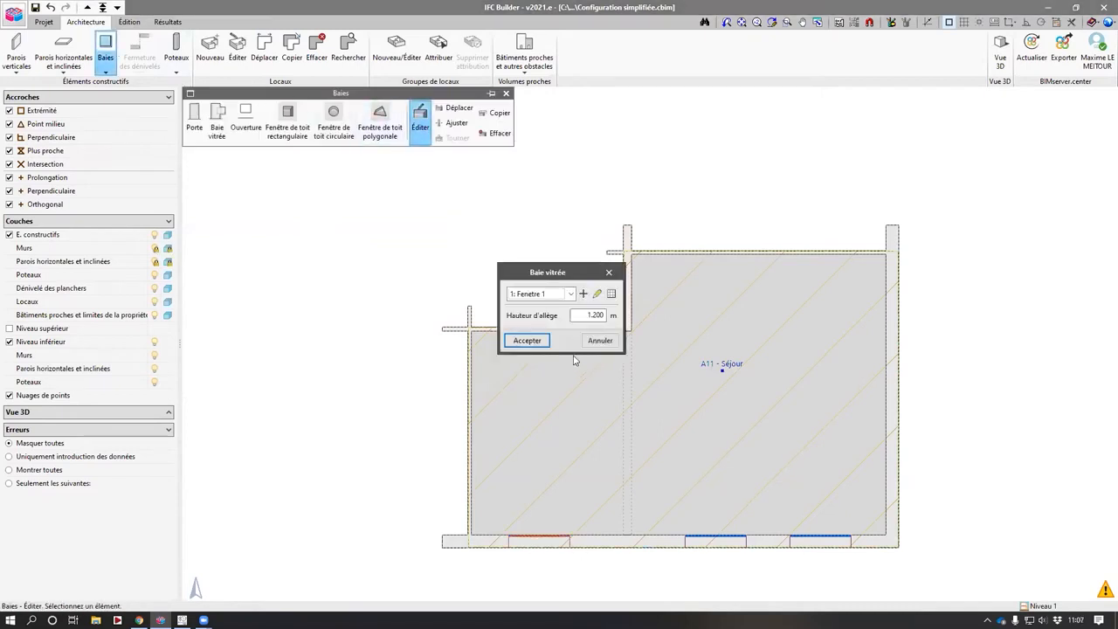
pyautogui.click(598, 294)
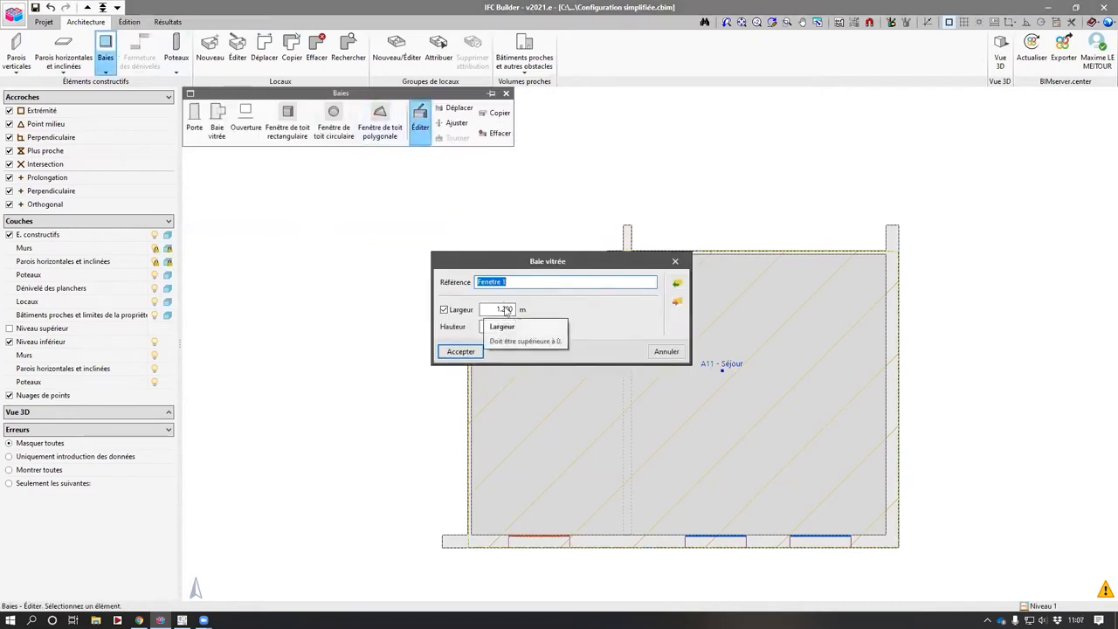
pyautogui.press('Return')
pyautogui.click(511, 92)
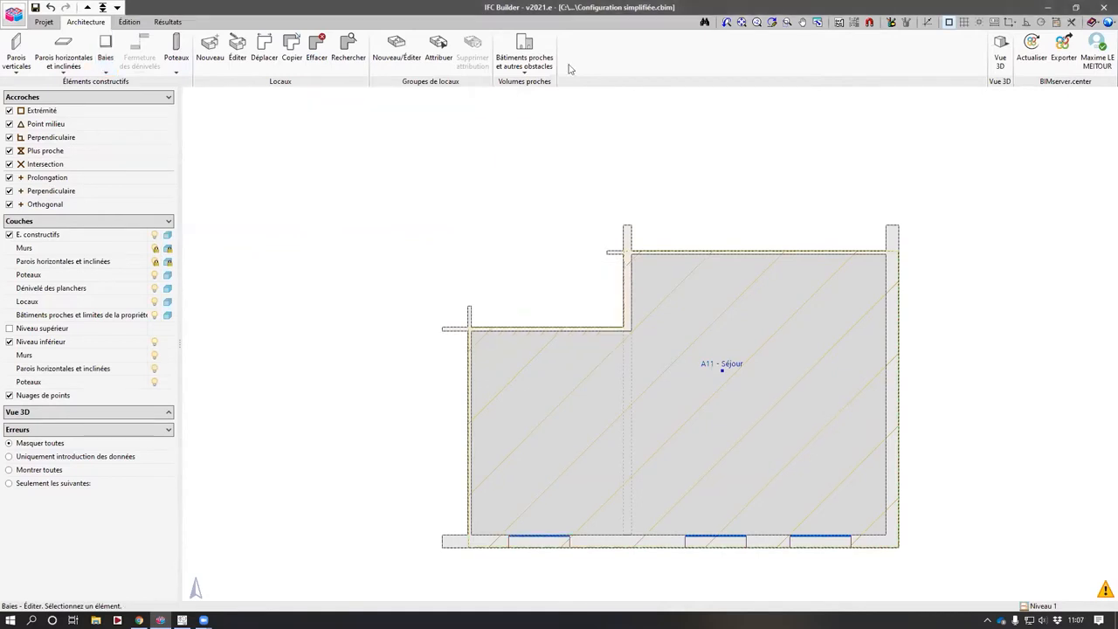
# - Inspect the Niveau 1 living room's reference and room type with the room Edit tool
pyautogui.click(236, 51)
pyautogui.click(716, 369)
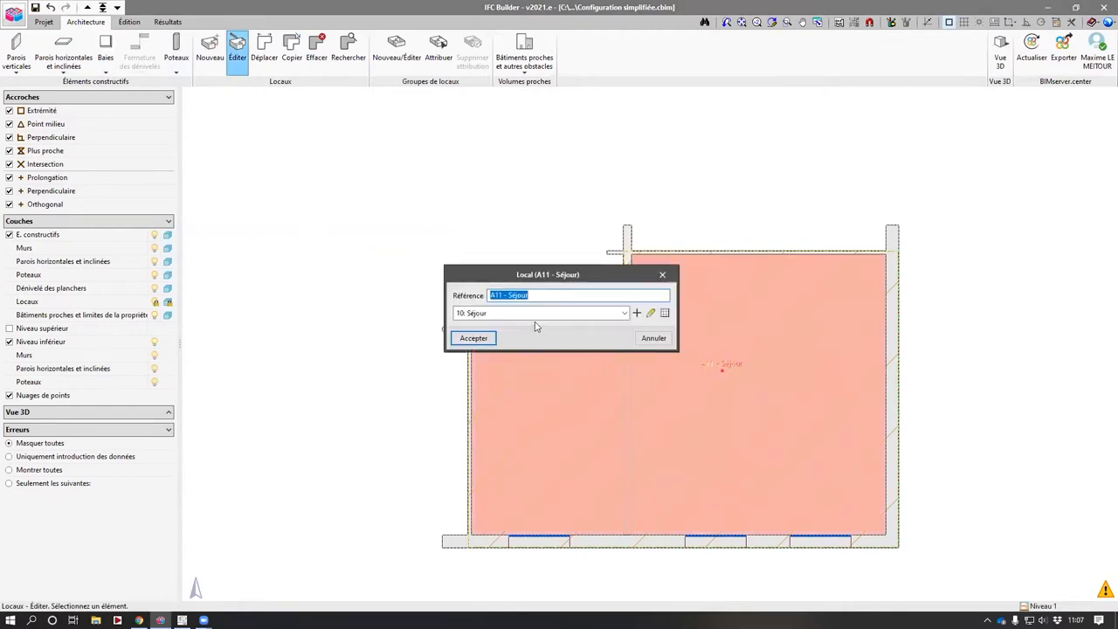
pyautogui.click(474, 338)
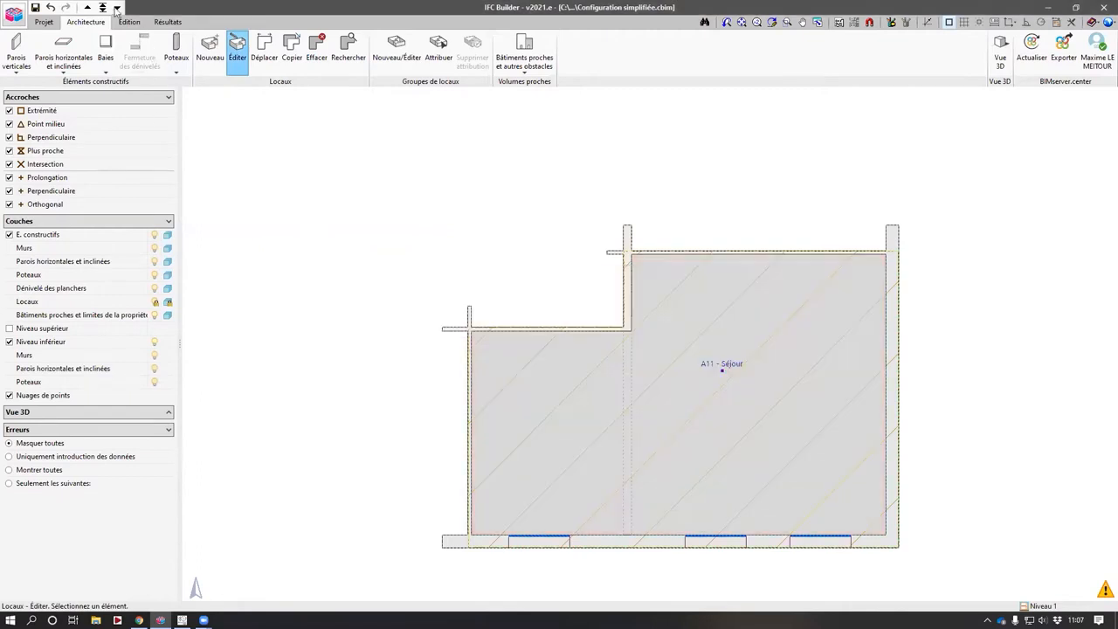
# - Inspect the ground-floor living room and bedroom references and room types
pyautogui.click(686, 379)
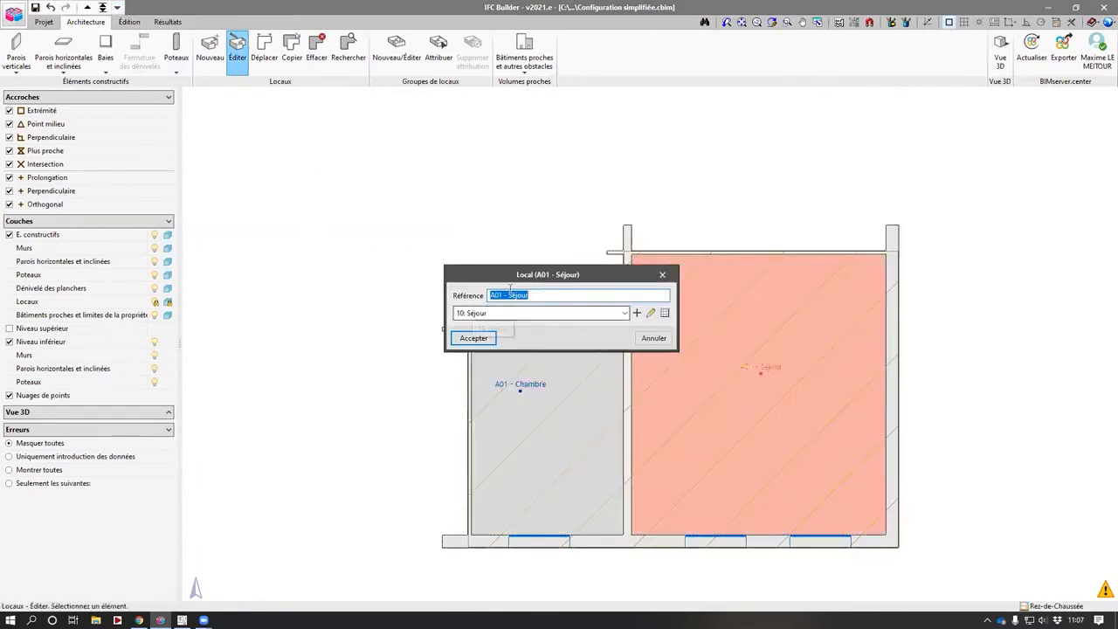
pyautogui.click(474, 338)
pyautogui.click(522, 414)
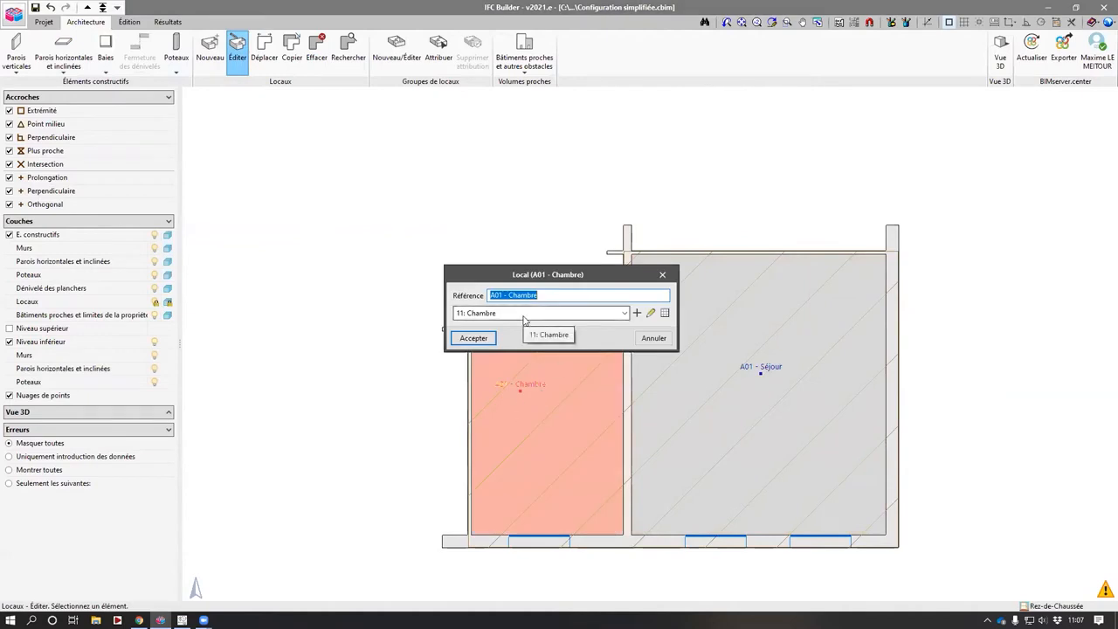
pyautogui.press('Return')
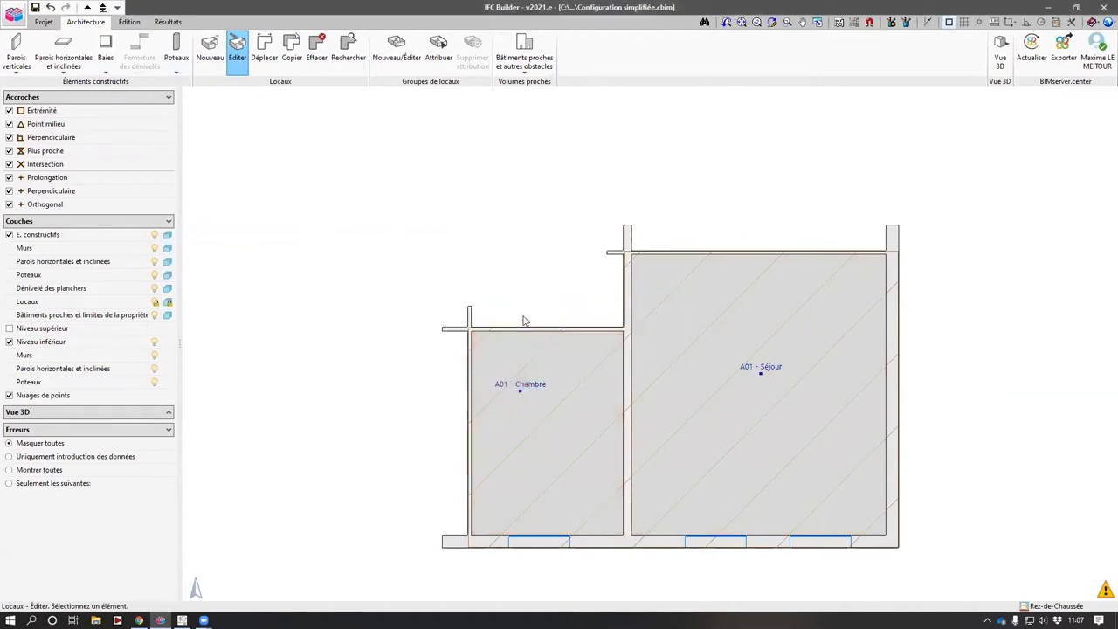
# - Open a 3D view of all levels, orbit and zoom around the model, and close it
pyautogui.click(1002, 54)
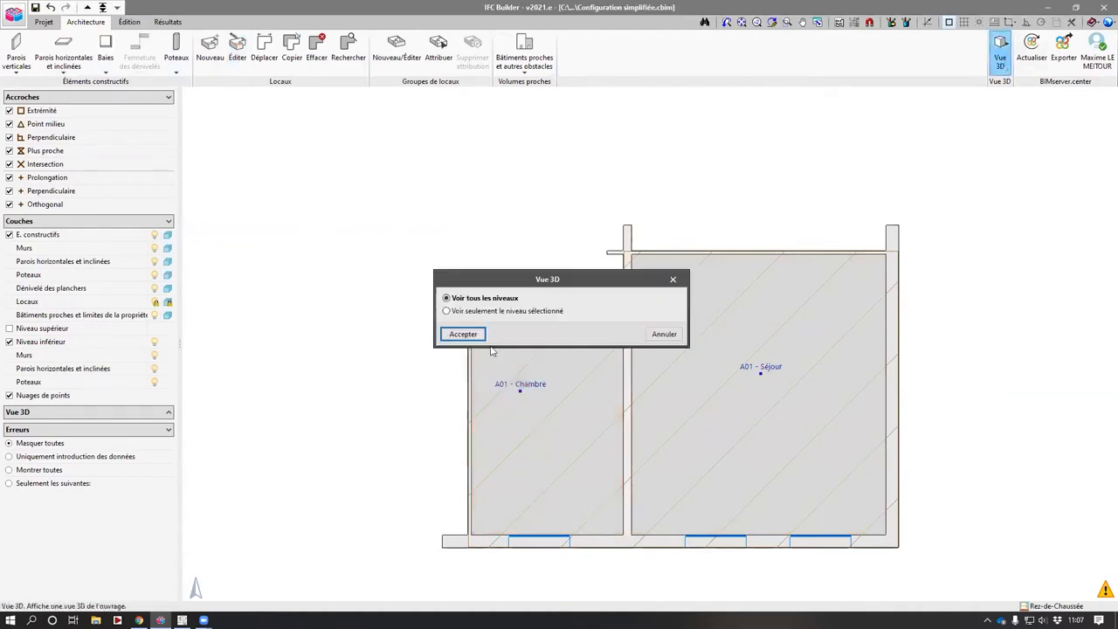
pyautogui.click(479, 336)
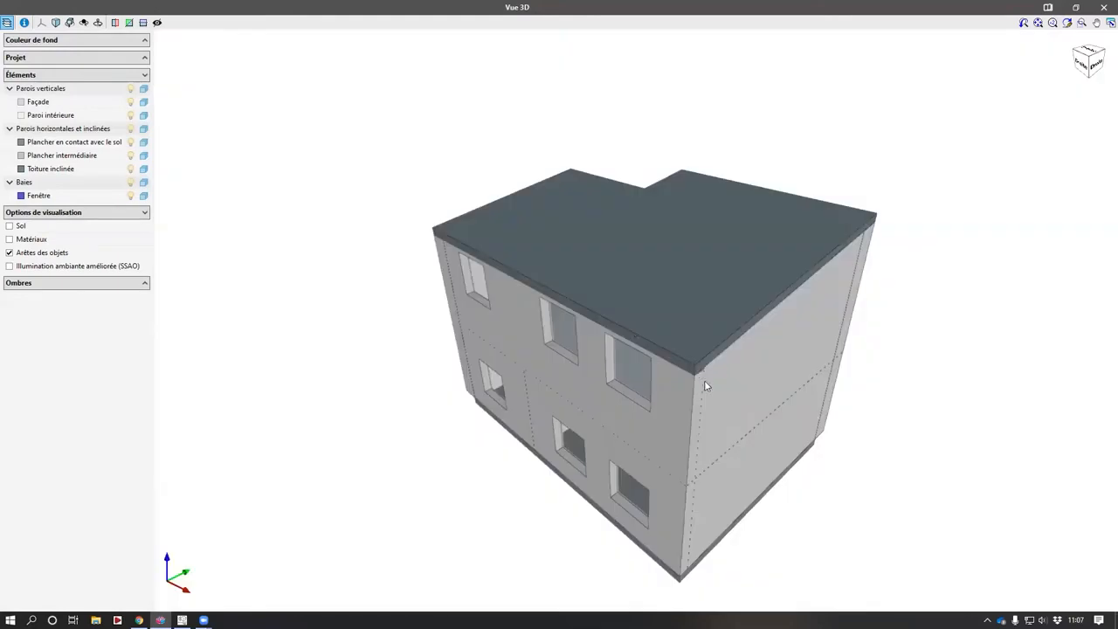
pyautogui.moveTo(648, 367); pyautogui.dragTo(744, 369)
pyautogui.scroll(-3, 603, 326)
pyautogui.click(1102, 8)
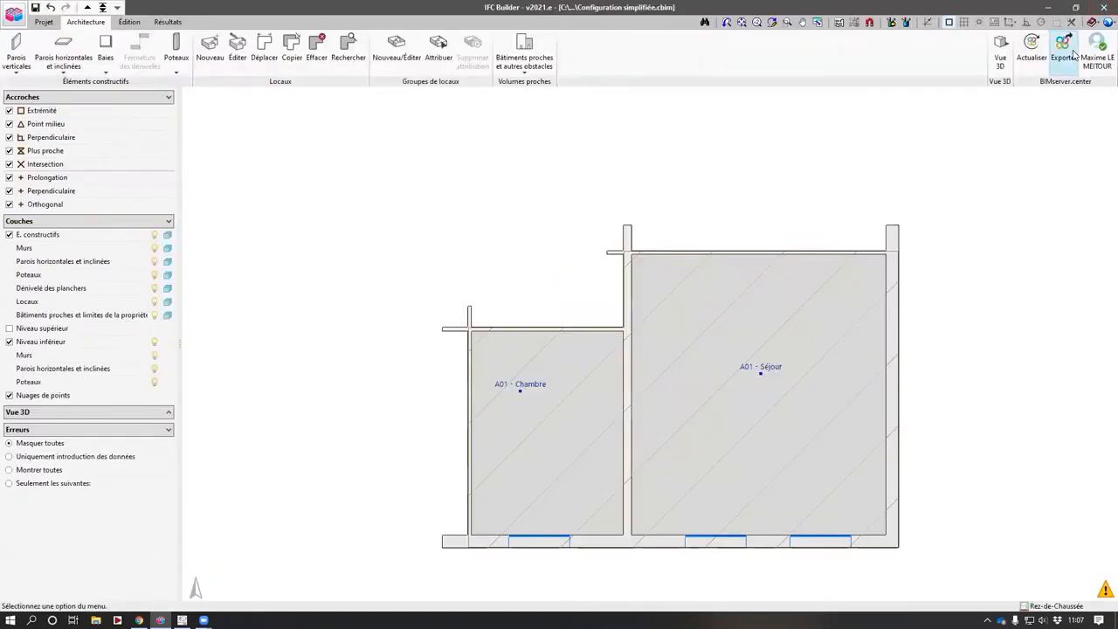
# - Start an IFC export and create a new BIMserver.center project named "Configuration simplifiée 3 locaux" with its type, visibility and collaboration options
pyautogui.click(1062, 51)
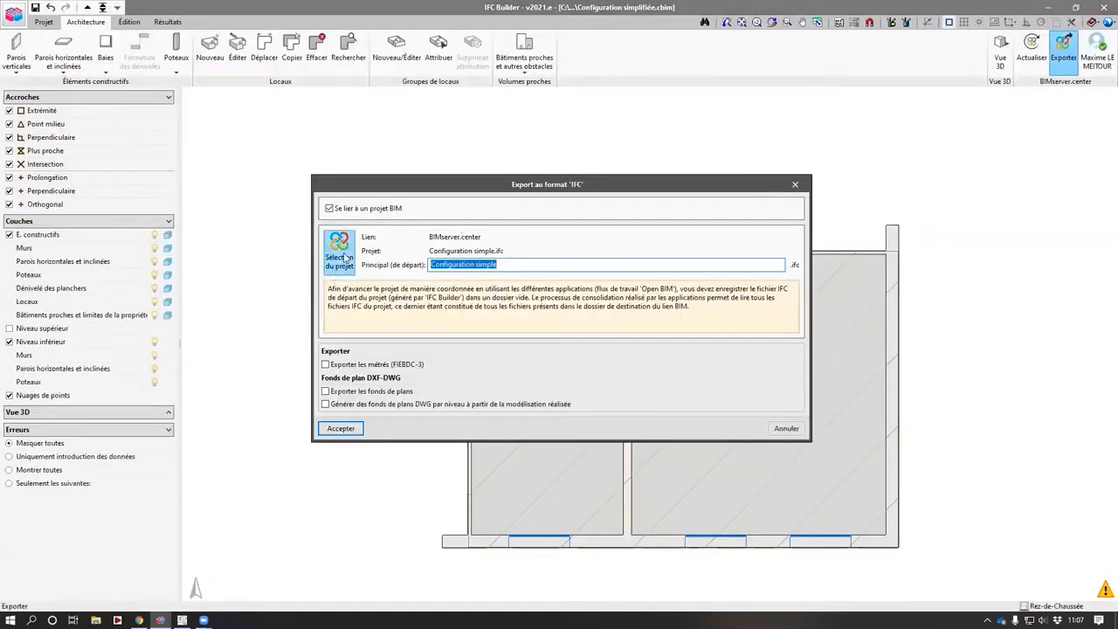
pyautogui.click(344, 258)
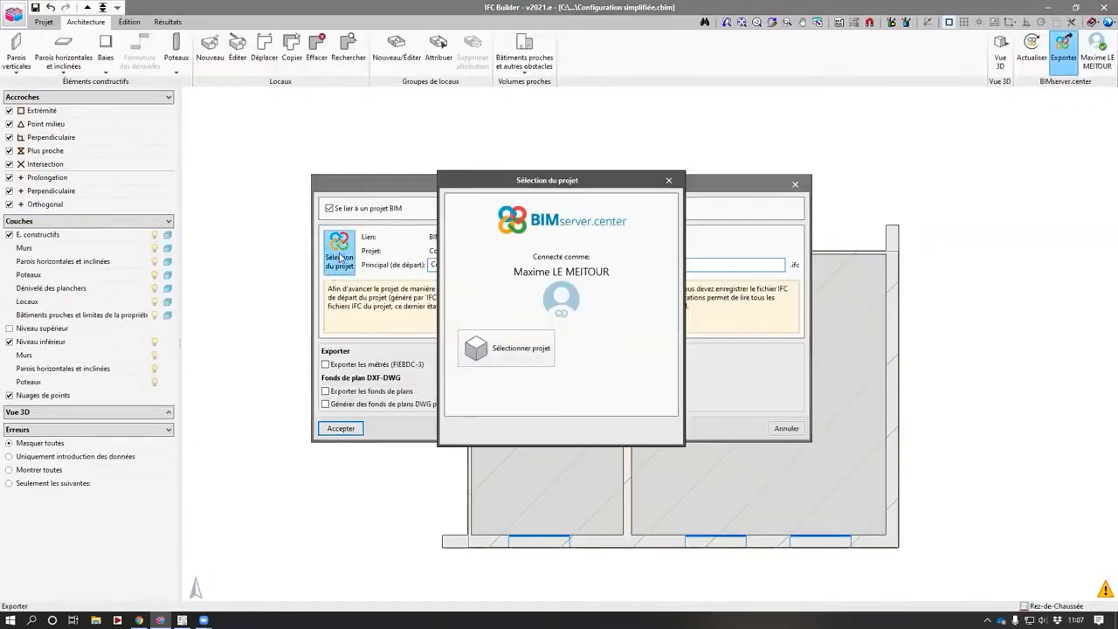
pyautogui.click(622, 353)
pyautogui.write('Confiu')
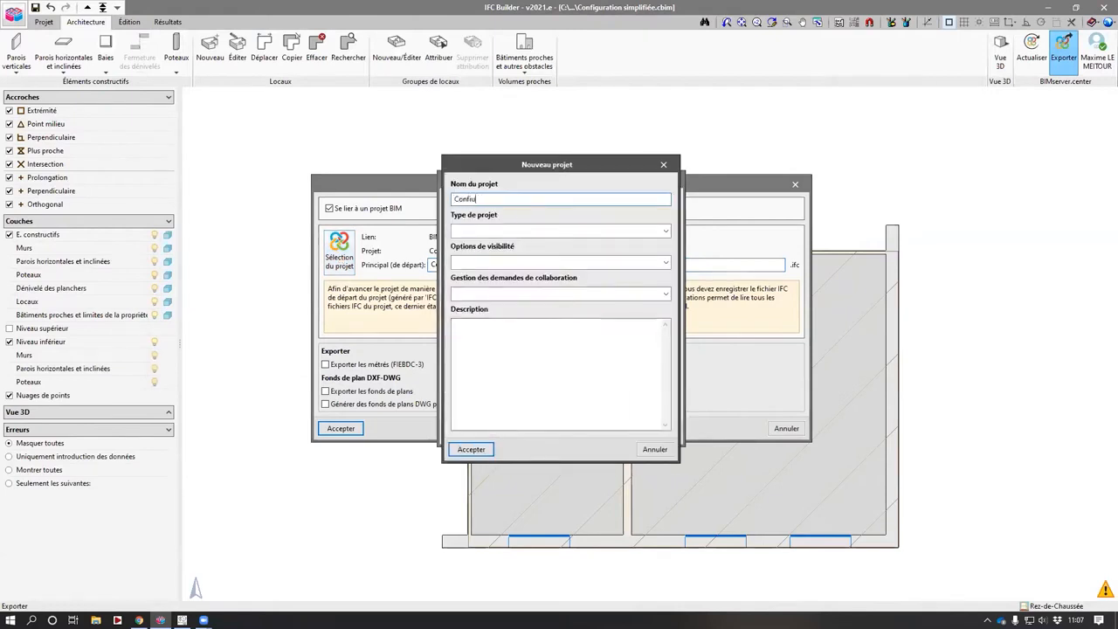
pyautogui.write('gon simplifiée 3 locaux')
pyautogui.press('Tab')
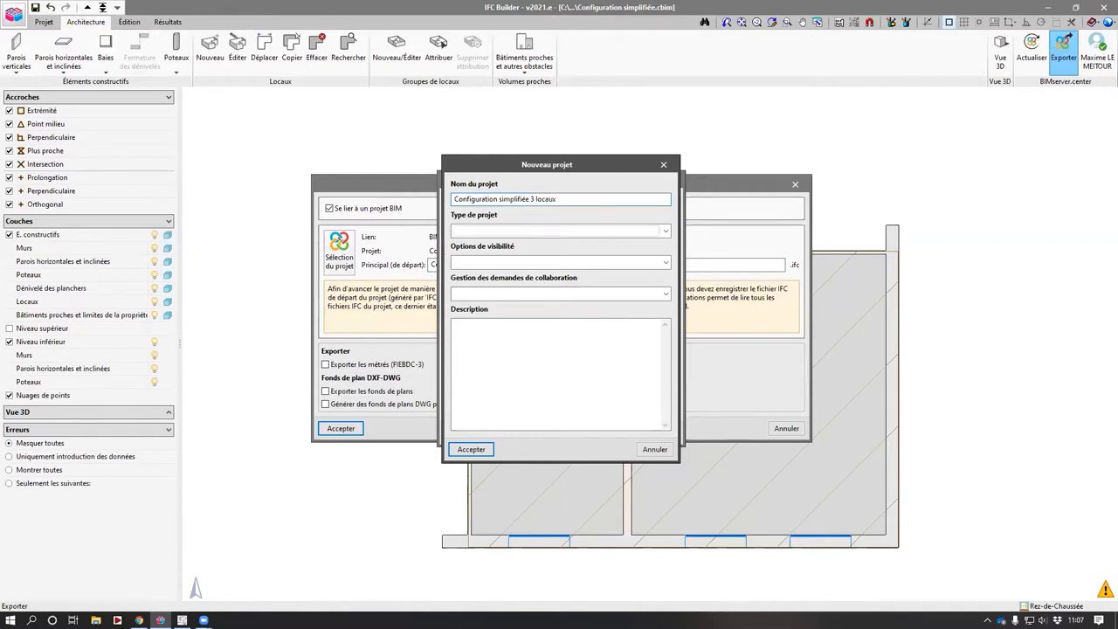
pyautogui.press('a')
pyautogui.click(489, 264)
pyautogui.click(479, 298)
pyautogui.click(477, 294)
pyautogui.click(473, 330)
pyautogui.click(474, 448)
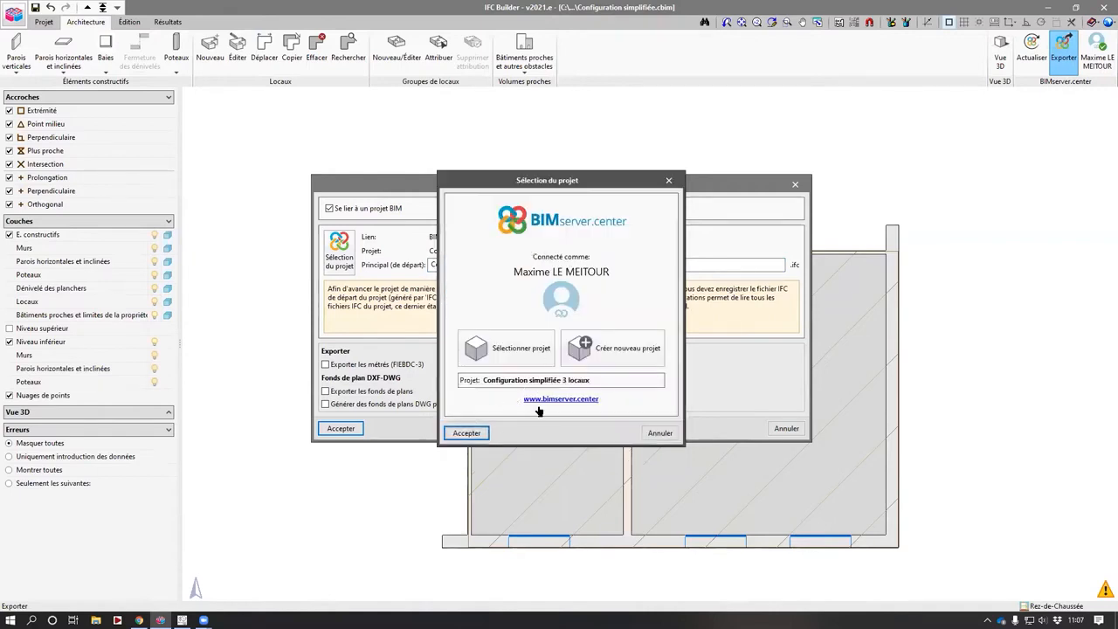
# - Confirm the project selection and complete the IFC export with main file "Configuration simple"
pyautogui.press('Return')
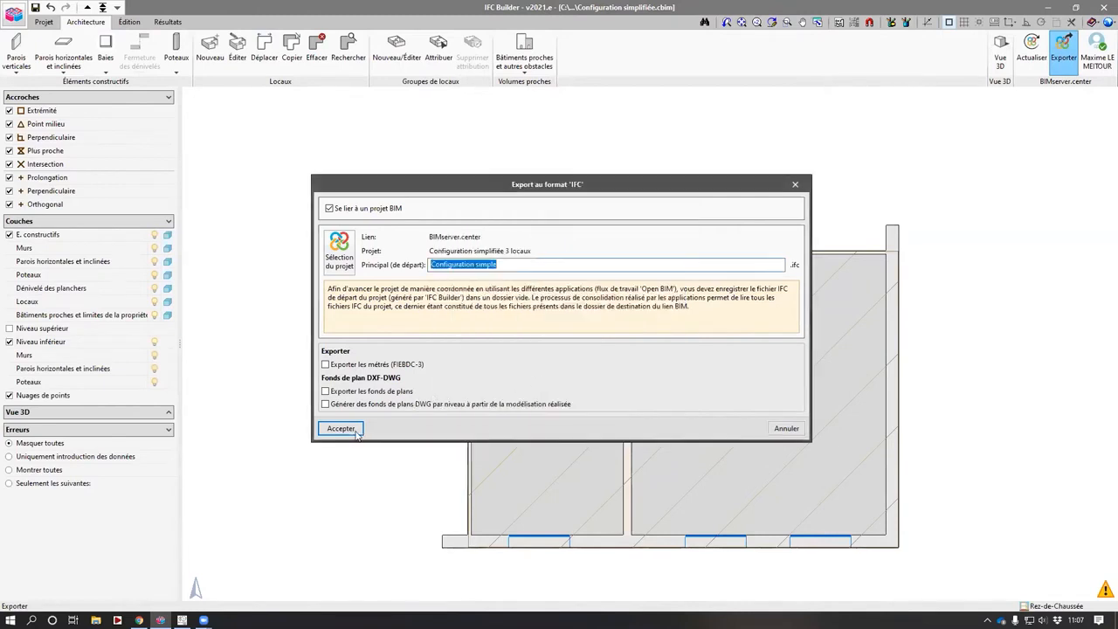
pyautogui.click(349, 432)
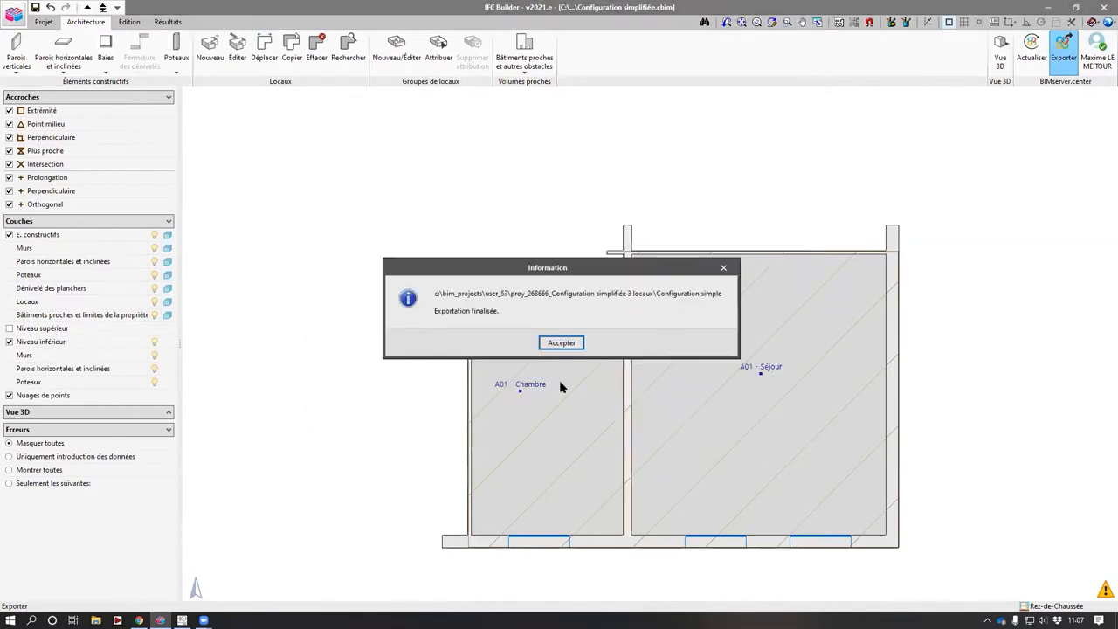
pyautogui.moveTo(513, 294); pyautogui.dragTo(629, 300)
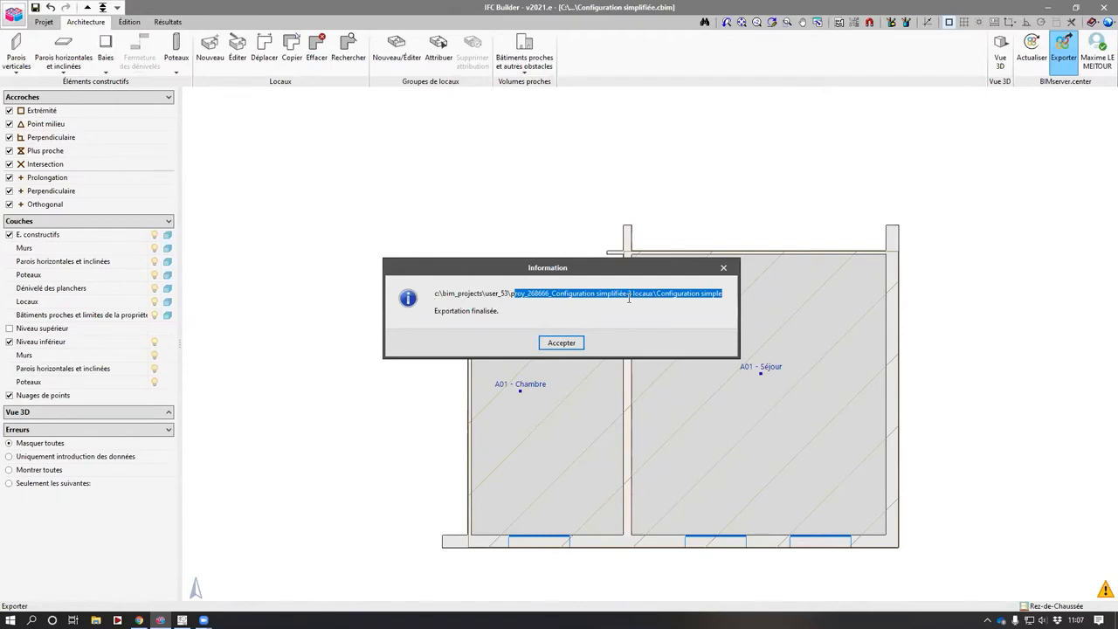
pyautogui.click(573, 343)
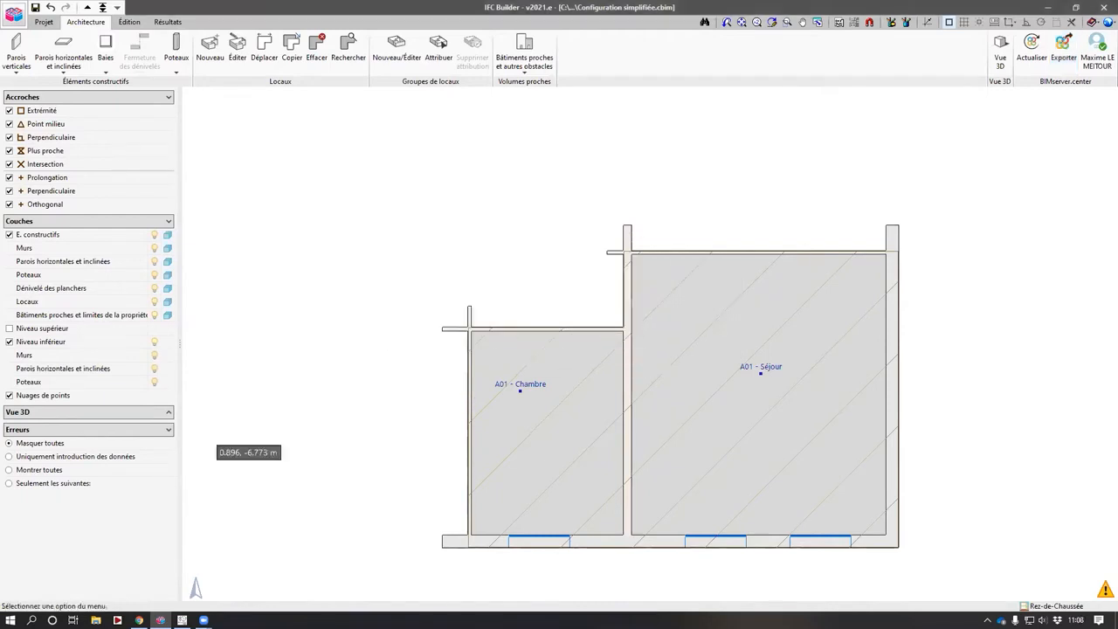
# - Switch to AcouBAT and start a new project without saving the current one
pyautogui.moveTo(181, 620)
pyautogui.click(182, 567)
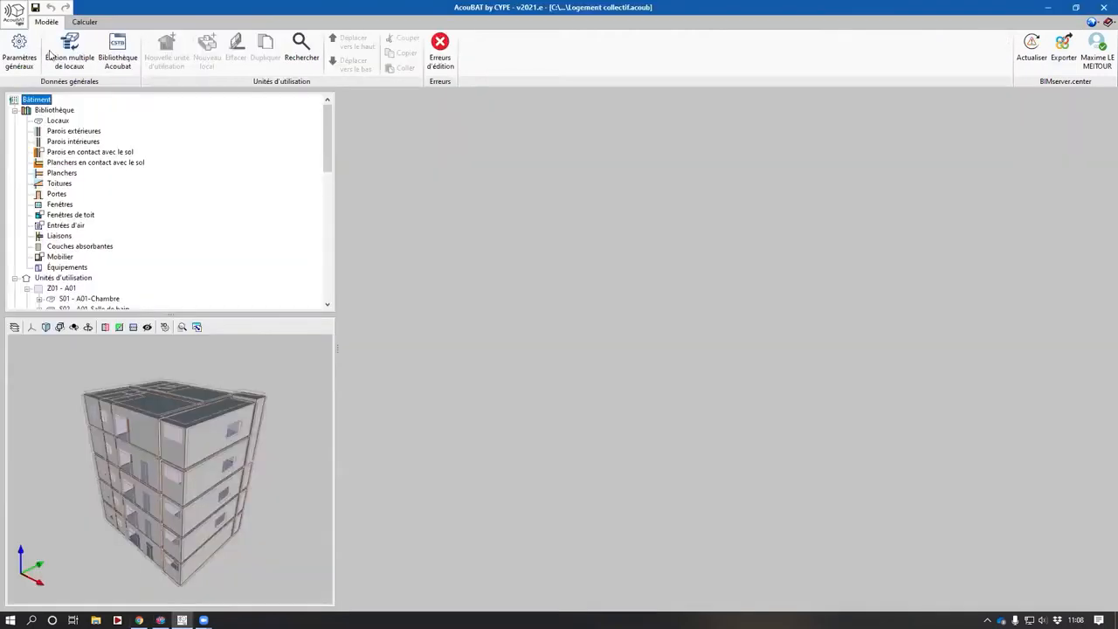
pyautogui.click(13, 13)
pyautogui.click(37, 41)
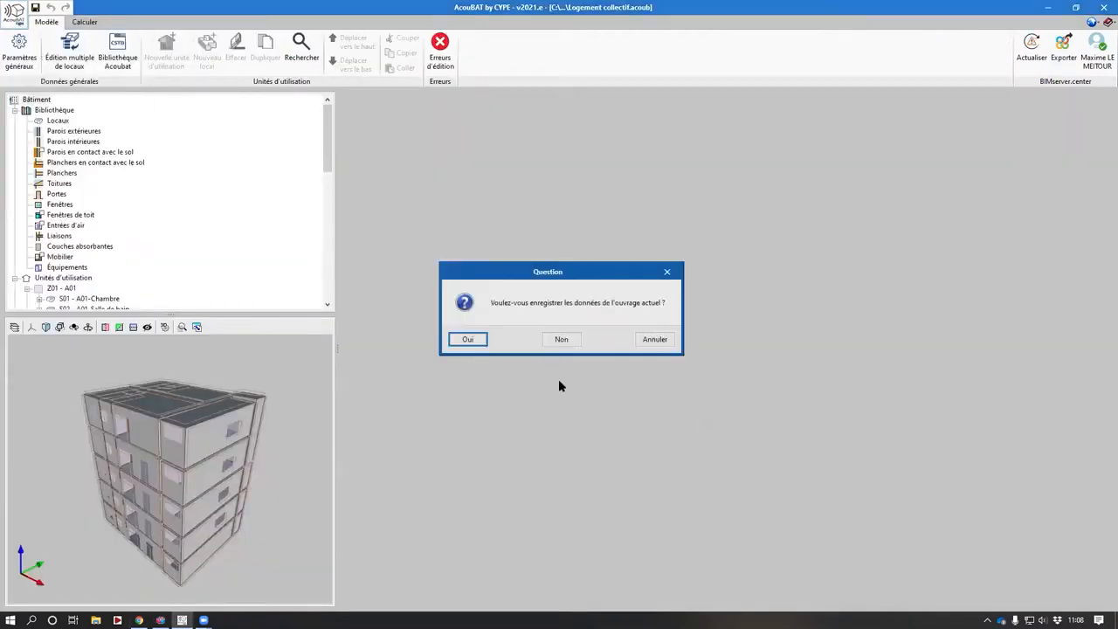
pyautogui.click(568, 343)
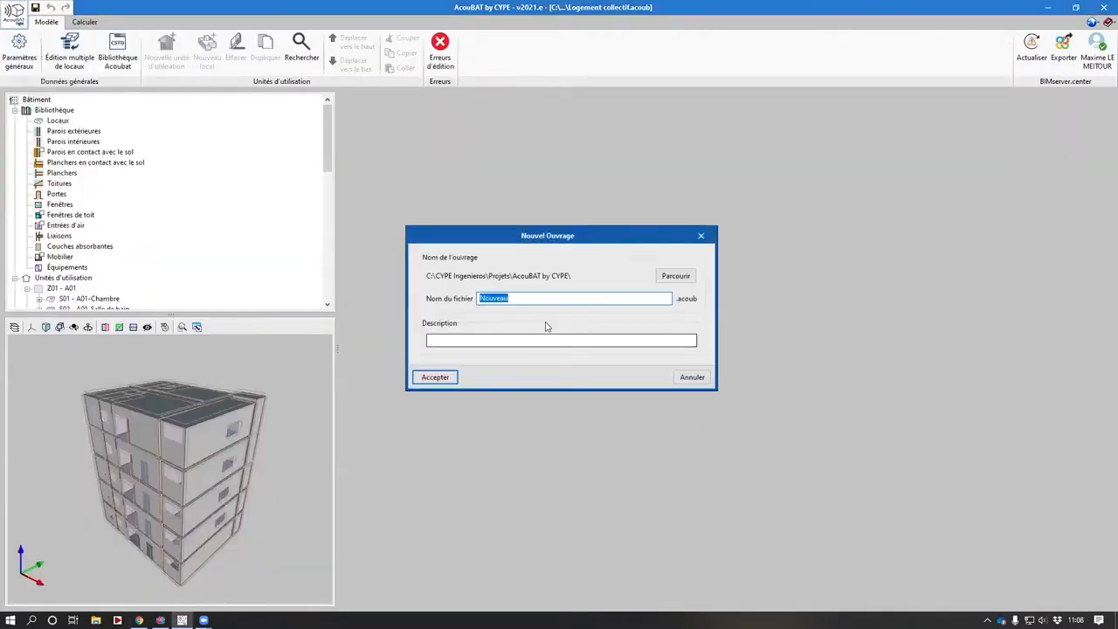
# - Name the new project file "Webinaire AcouBAT 28042021" and accept
pyautogui.write('Webinaire AcouBAT 28')
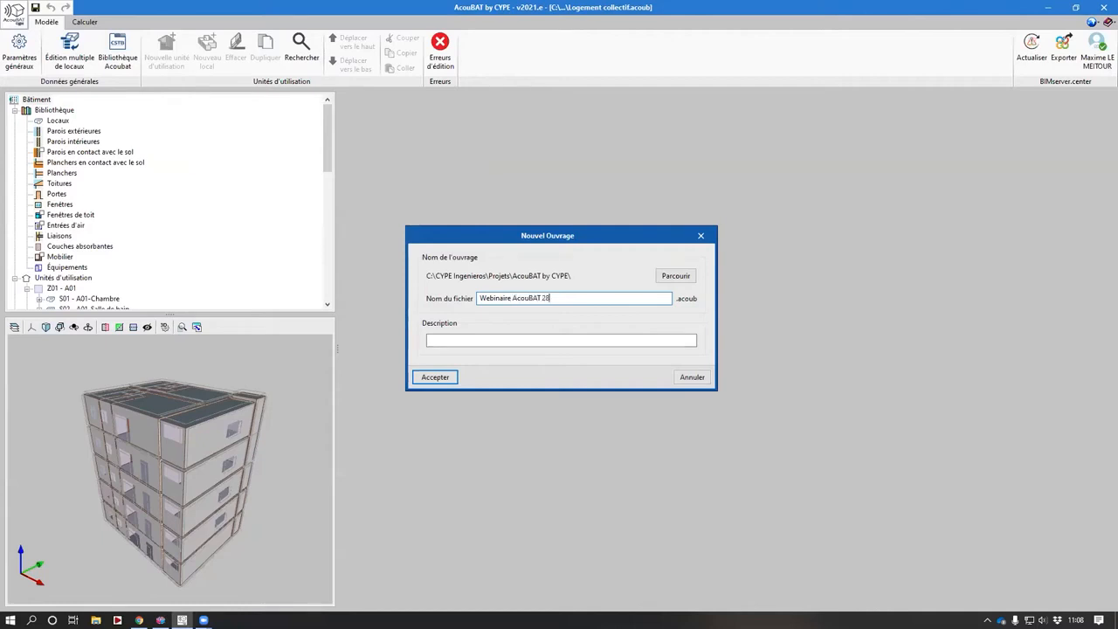
pyautogui.write('2021')
pyautogui.click(491, 340)
pyautogui.press('Return')
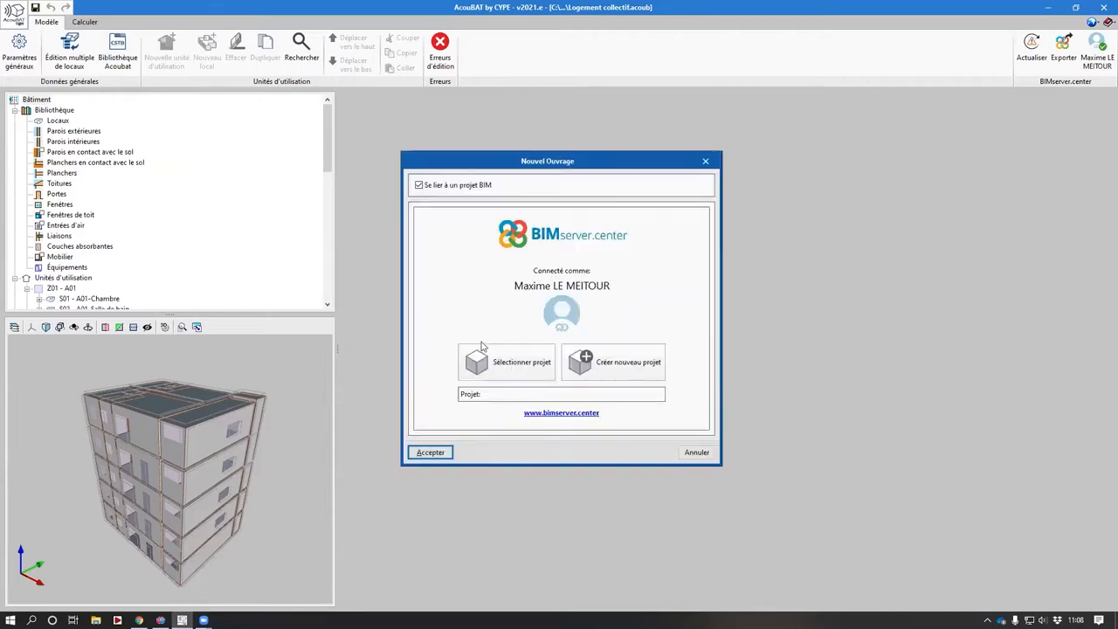
# - Link the new project to the BIMserver.center project "Configuration simplifiée 3 locaux"
pyautogui.click(502, 360)
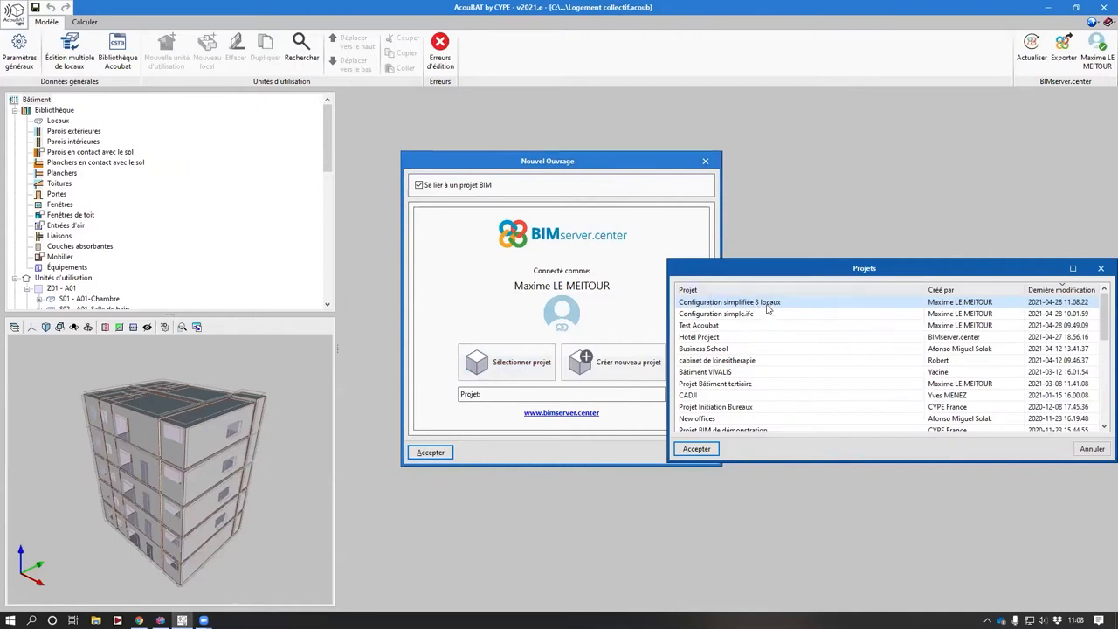
pyautogui.click(698, 448)
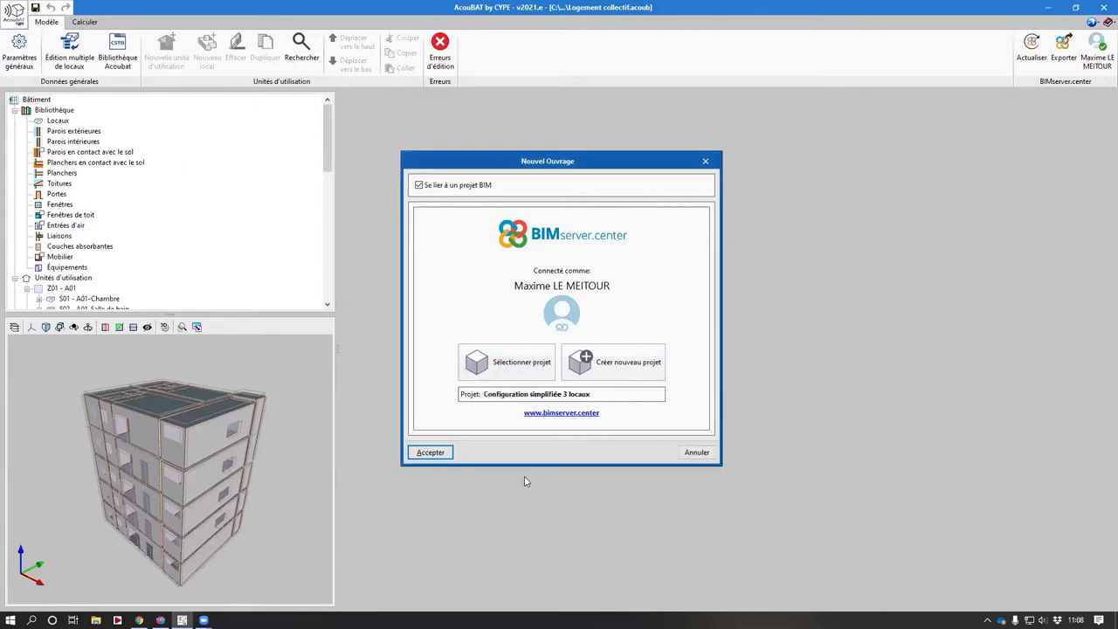
pyautogui.click(429, 452)
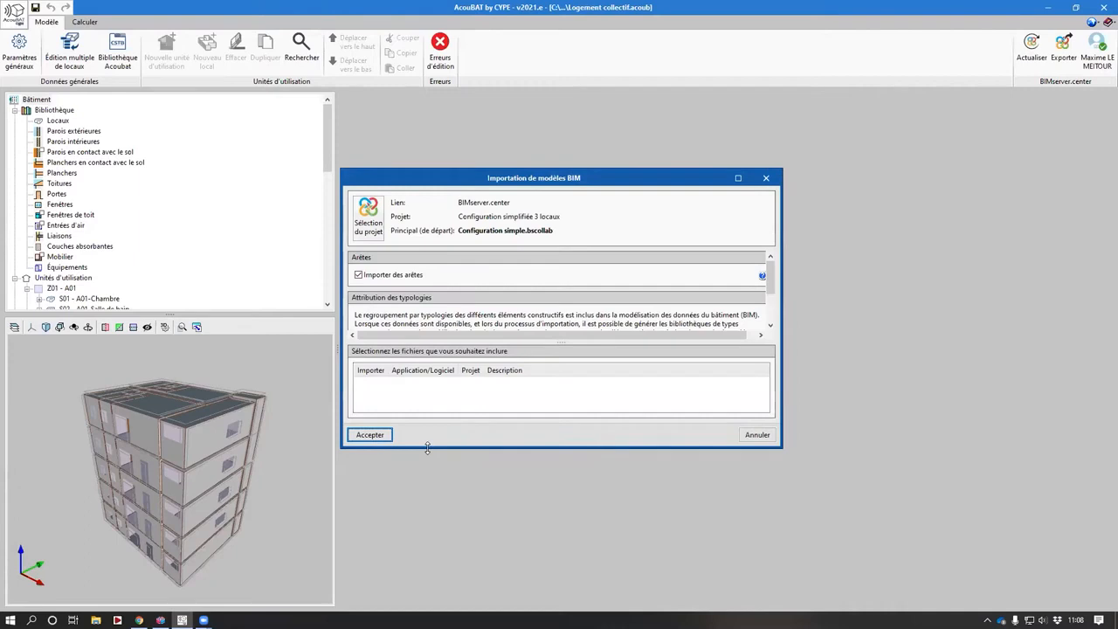
# - Import the BIM model from the linked project, keeping edge import and typology creation enabled
pyautogui.moveTo(619, 179); pyautogui.dragTo(556, 147)
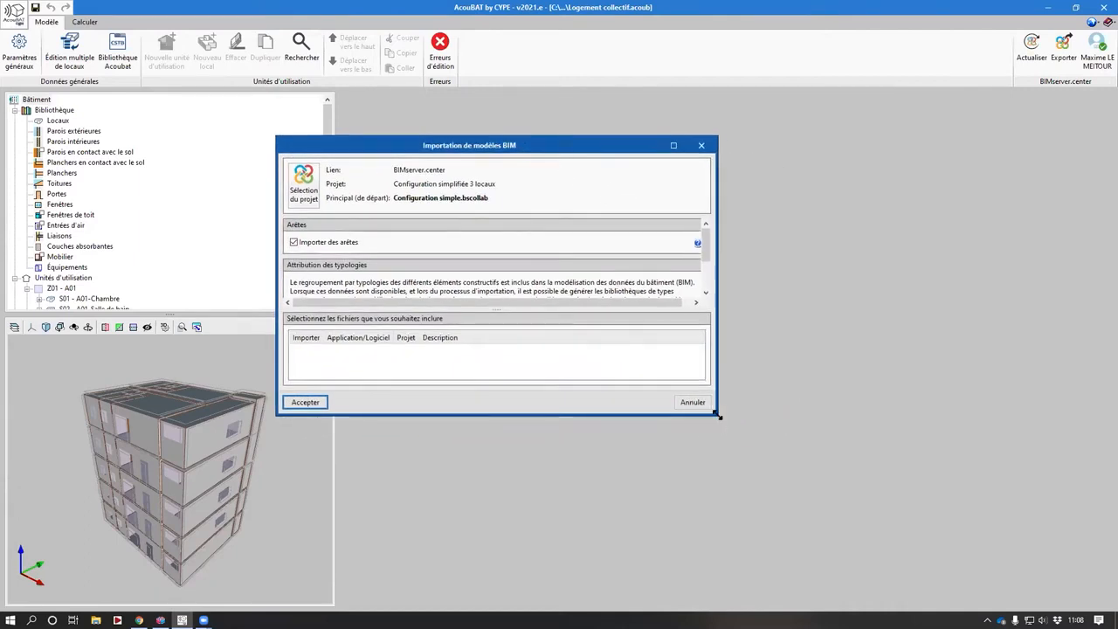
pyautogui.moveTo(716, 414); pyautogui.dragTo(1091, 585)
pyautogui.moveTo(520, 153); pyautogui.dragTo(374, 114)
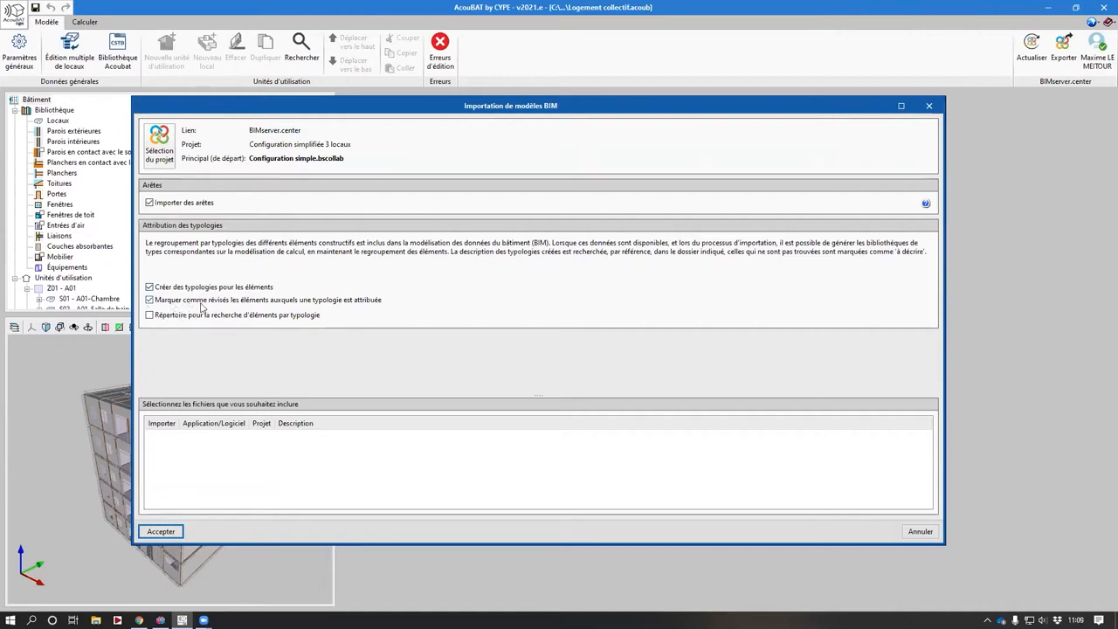
pyautogui.click(166, 531)
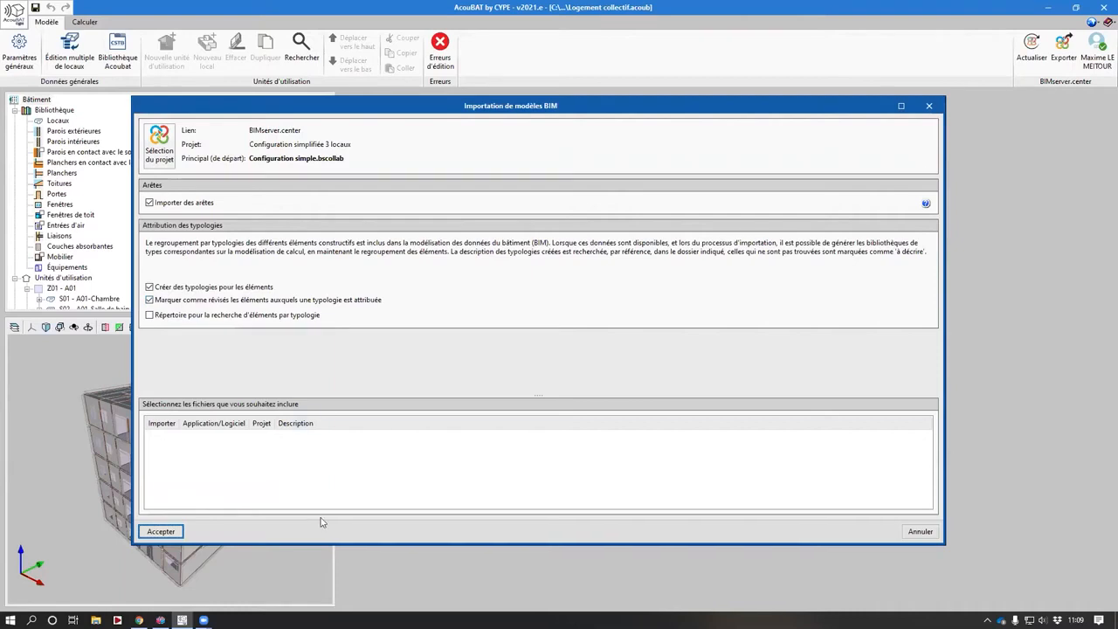
pyautogui.click(576, 339)
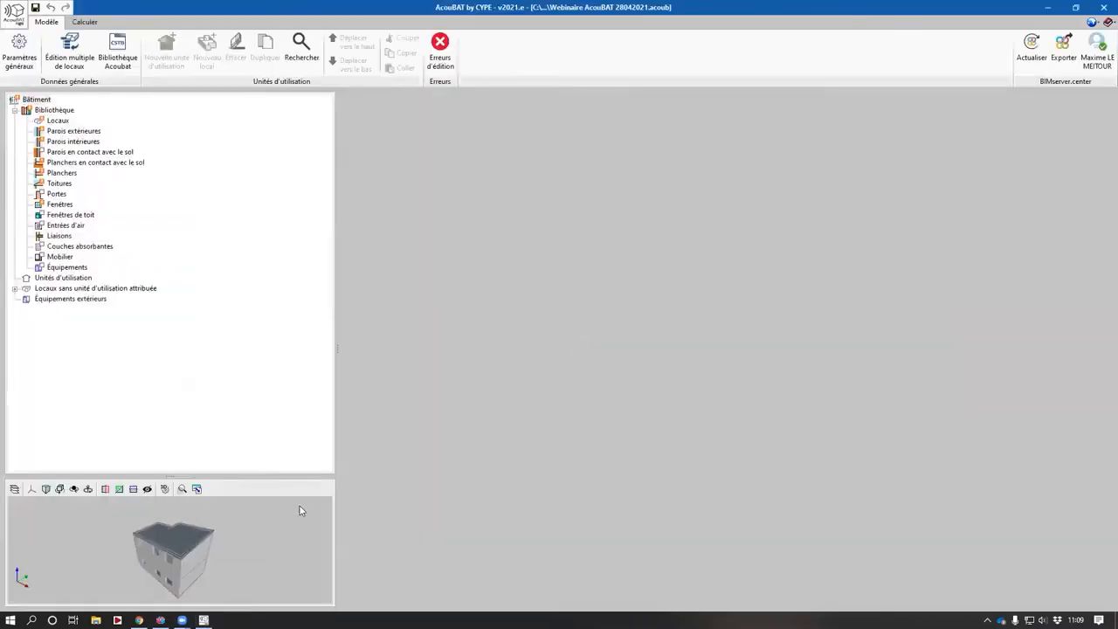
pyautogui.moveTo(178, 477); pyautogui.dragTo(217, 477)
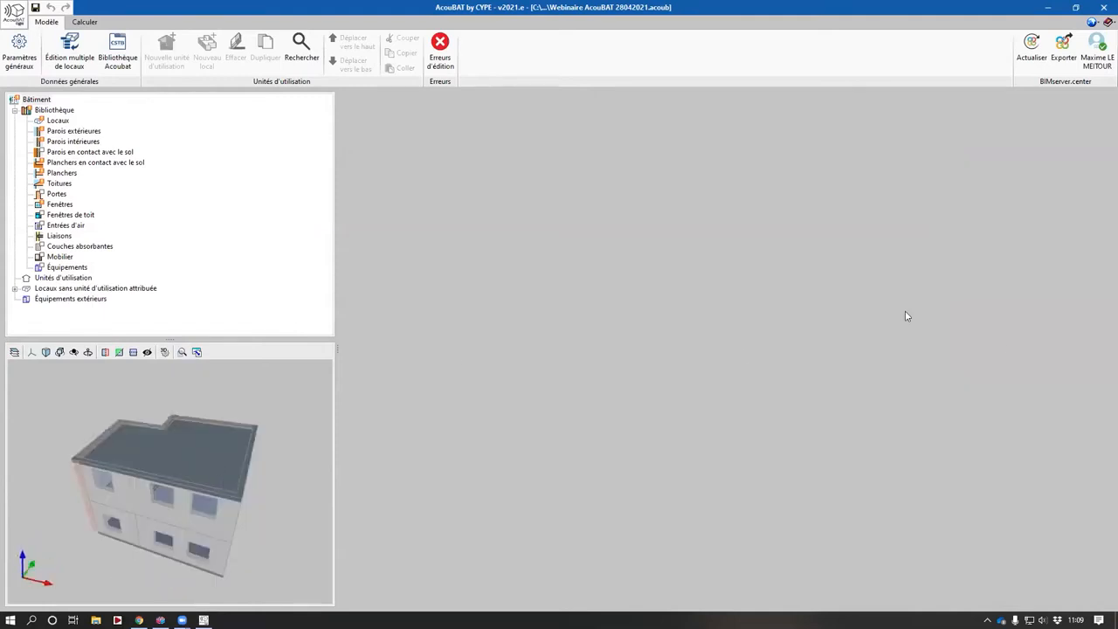
# - Open the general parameters and apply the French NRA regulation for residential buildings
pyautogui.click(29, 57)
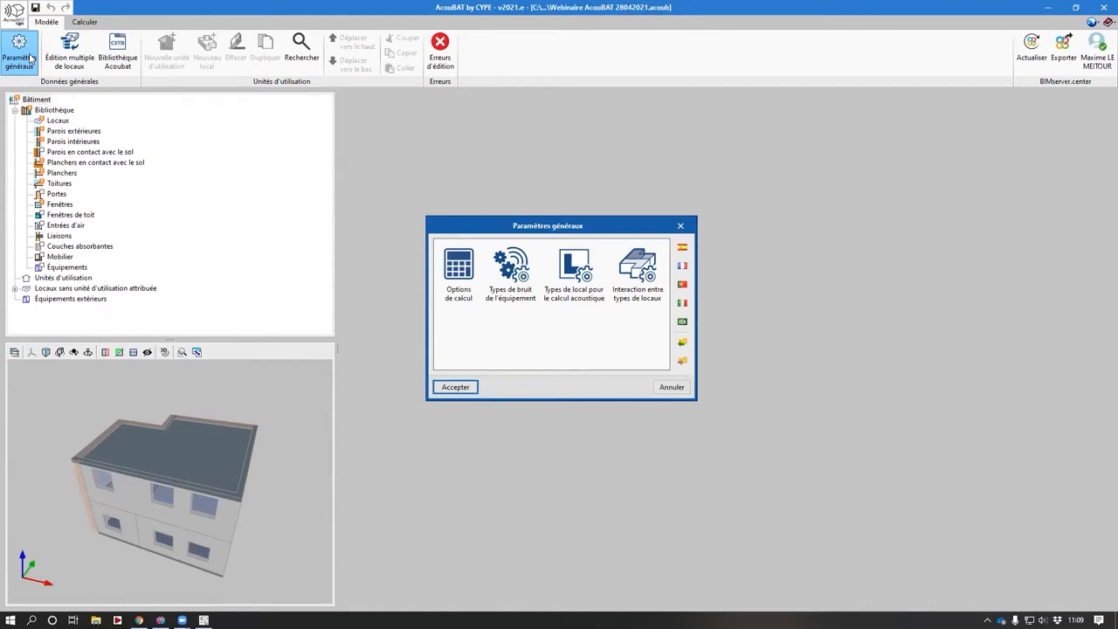
pyautogui.click(682, 266)
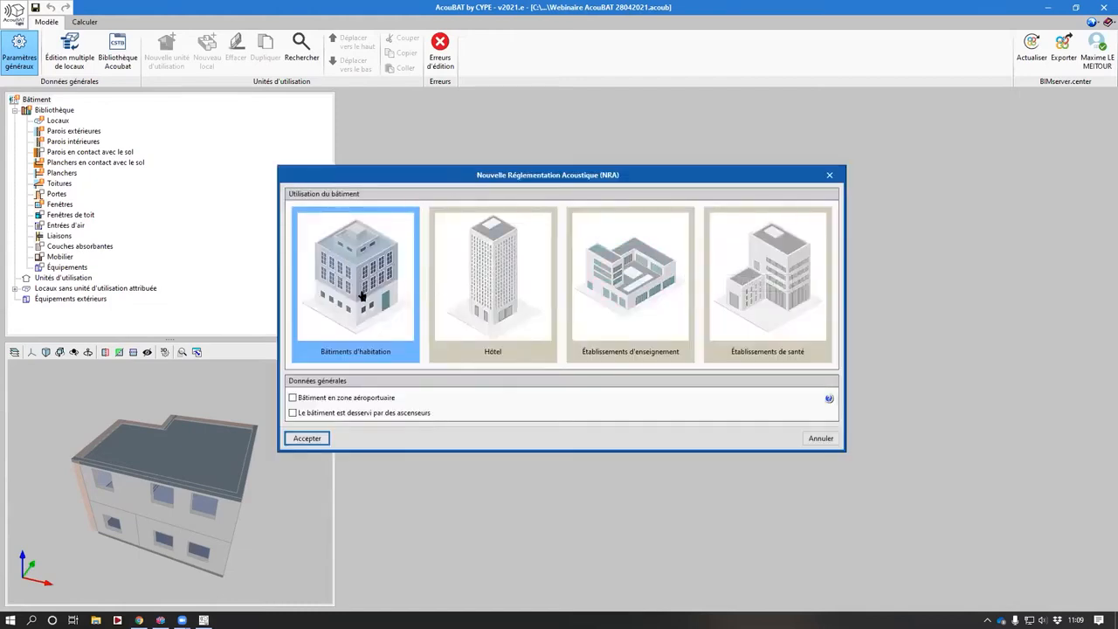
pyautogui.click(330, 400)
pyautogui.click(330, 401)
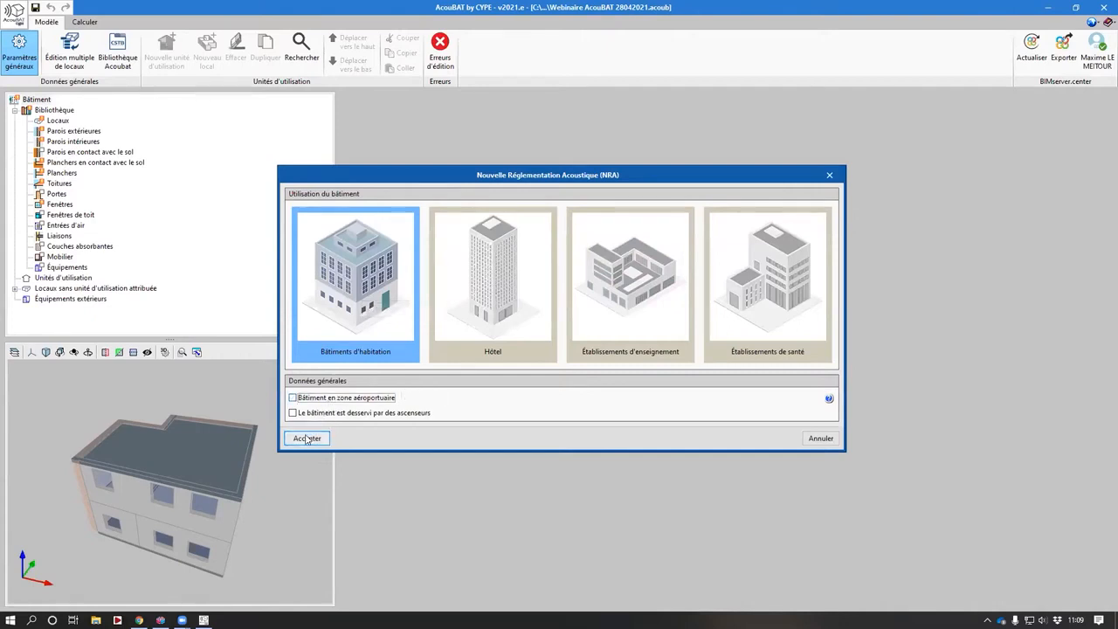
pyautogui.click(306, 439)
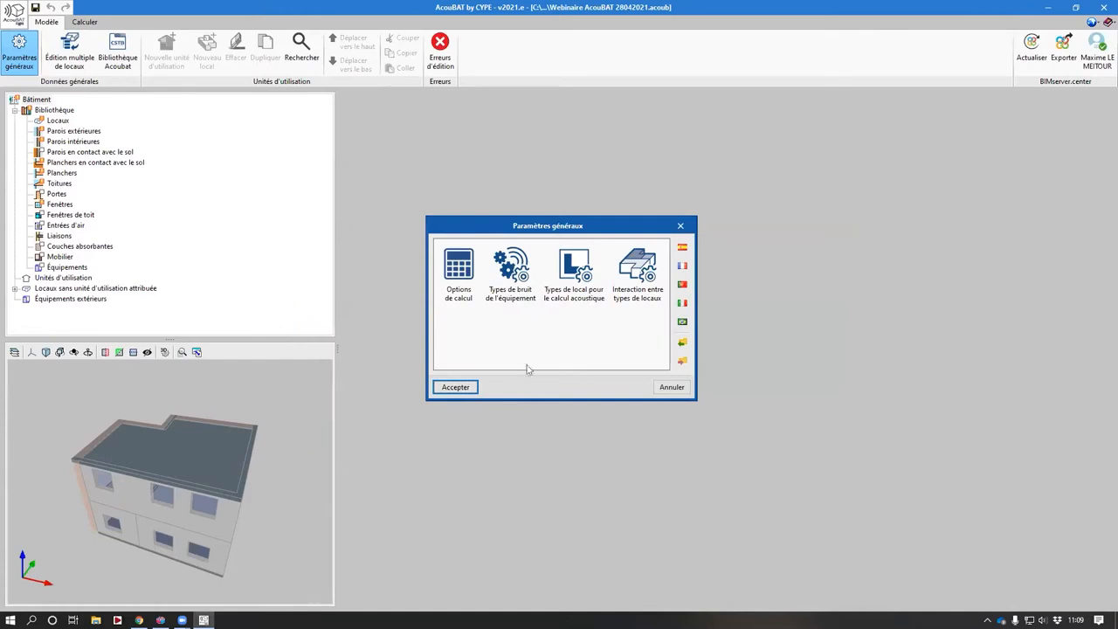
# - Review the calculation options, equipment noise types, acoustic room types and interactions between room types
pyautogui.click(458, 289)
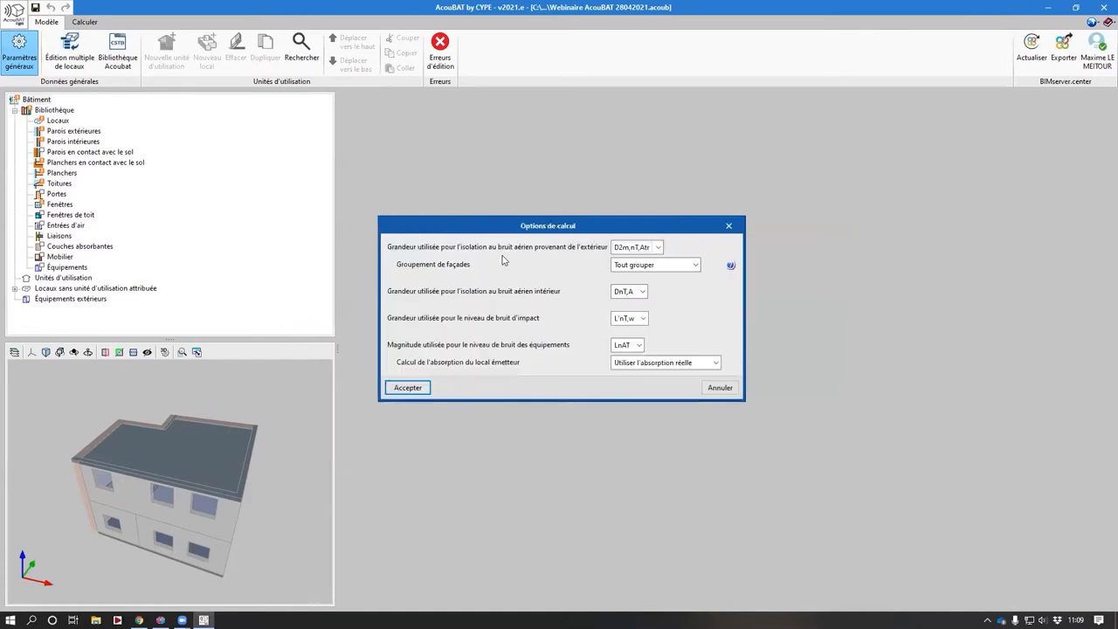
pyautogui.press('Escape')
pyautogui.click(503, 273)
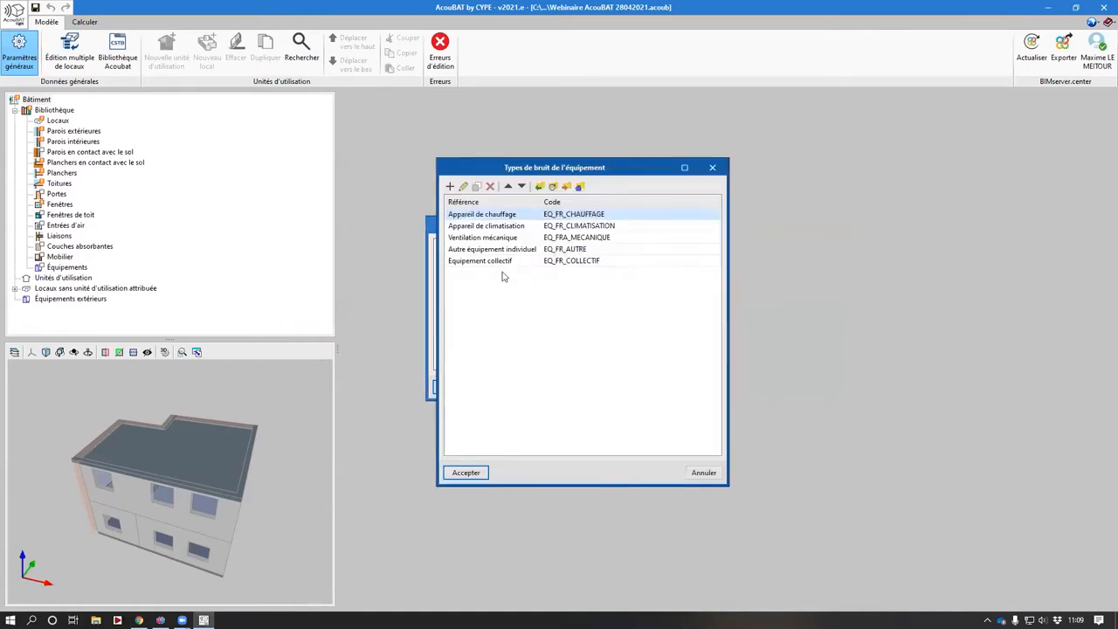
pyautogui.press('Escape')
pyautogui.click(568, 259)
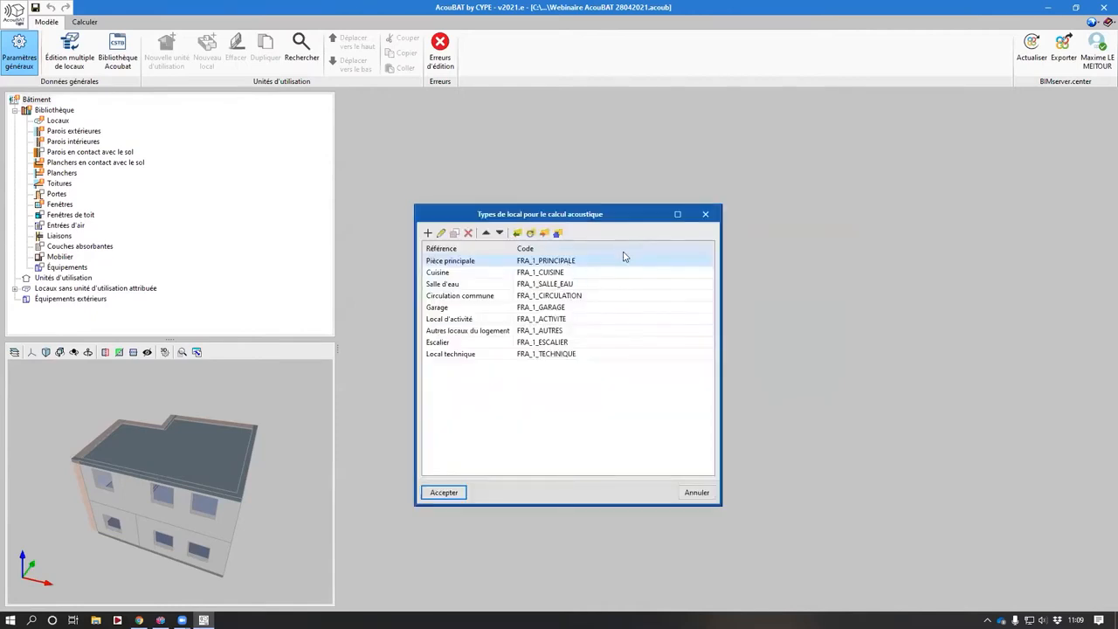
pyautogui.press('Escape')
pyautogui.click(625, 272)
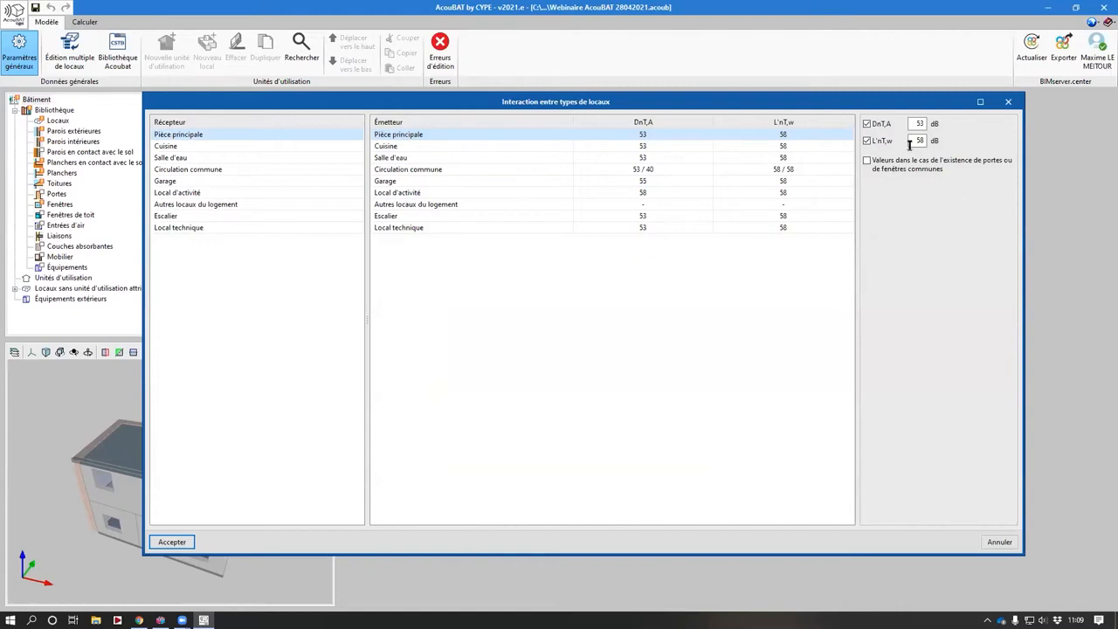
pyautogui.press('Escape')
# - Inspect the Pièce principale room type's exterior airborne noise insulation setting
pyautogui.click(592, 289)
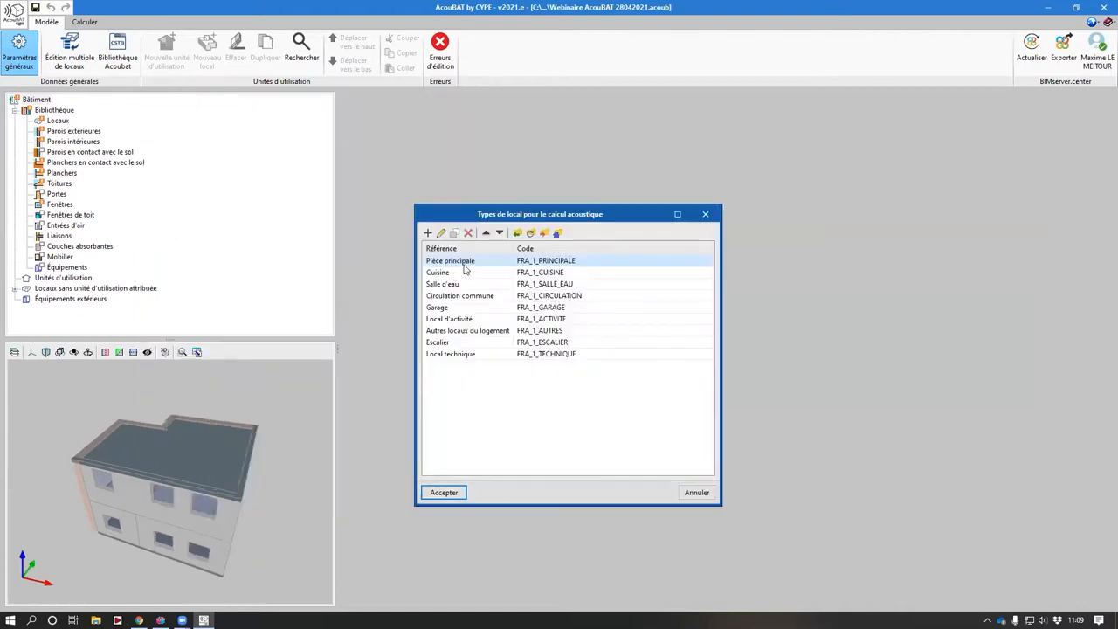
pyautogui.doubleClick(454, 261)
pyautogui.click(597, 314)
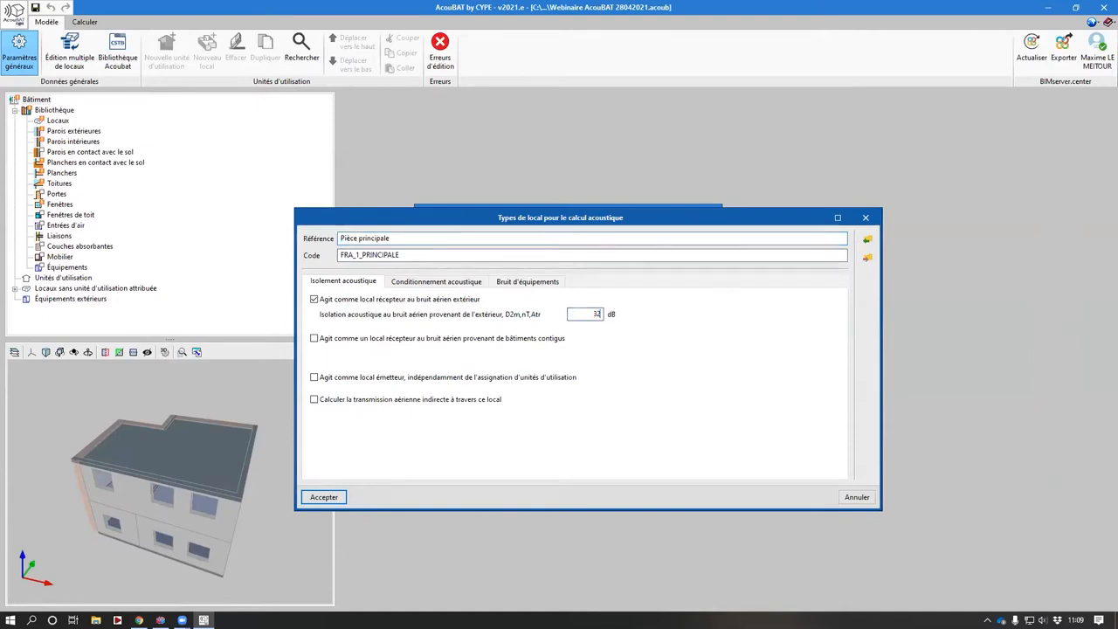
pyautogui.doubleClick(588, 311)
pyautogui.press('Escape')
pyautogui.press('Escape')
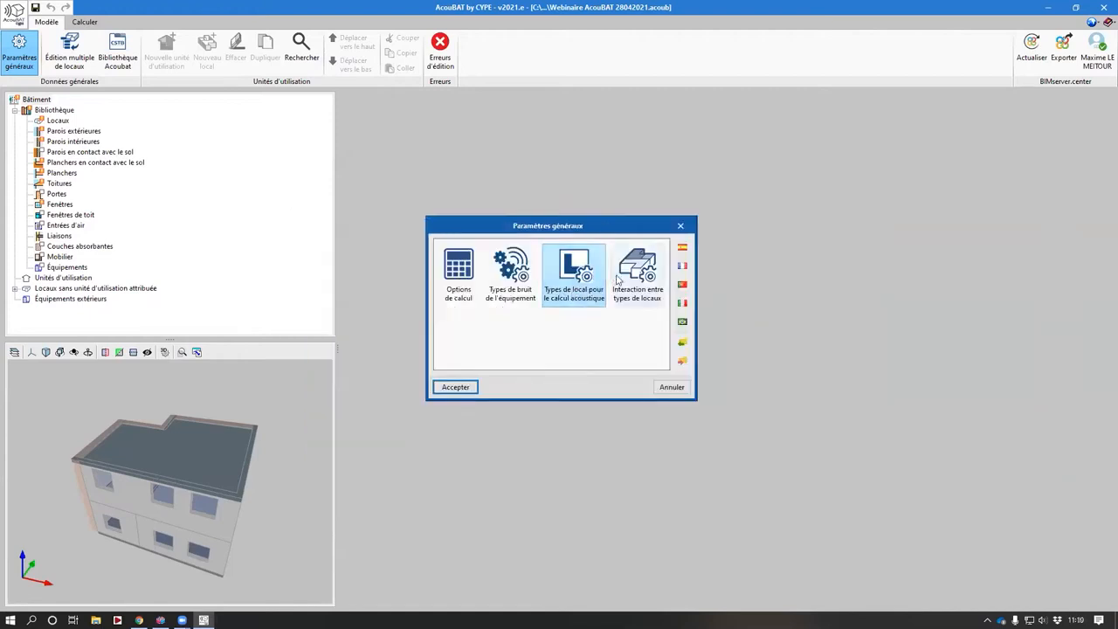
# - Inspect the DnT,A and L'nT,w requirements between room types and close the dialog
pyautogui.click(624, 277)
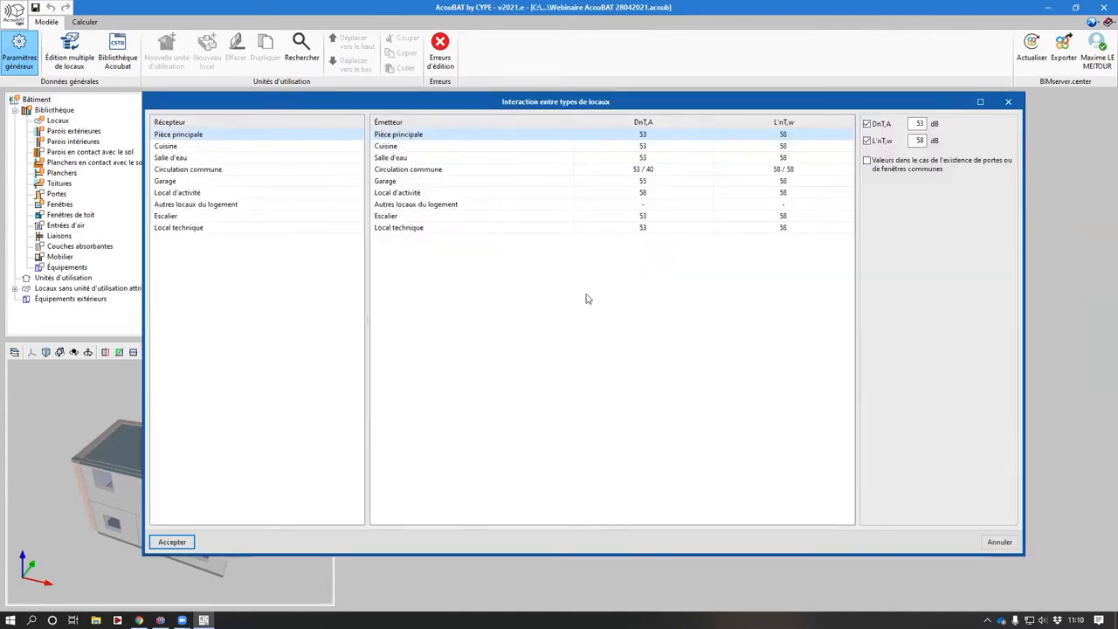
pyautogui.click(919, 123)
pyautogui.click(919, 139)
pyautogui.press('Return')
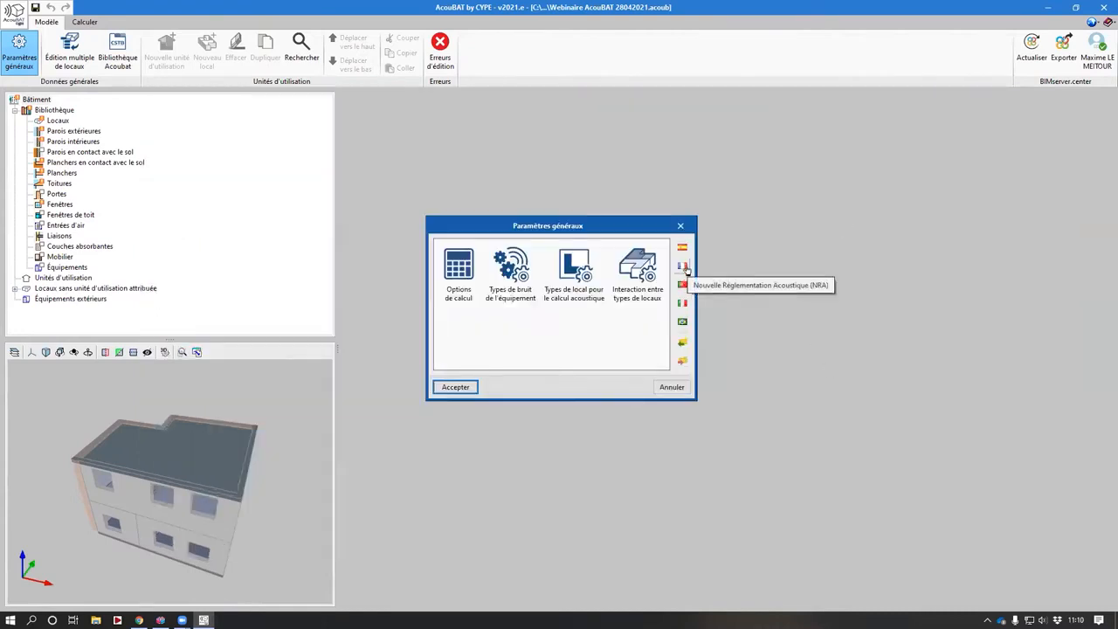
# - Define the Séjour room with the acoustic room type Pièce principale
pyautogui.press('Return')
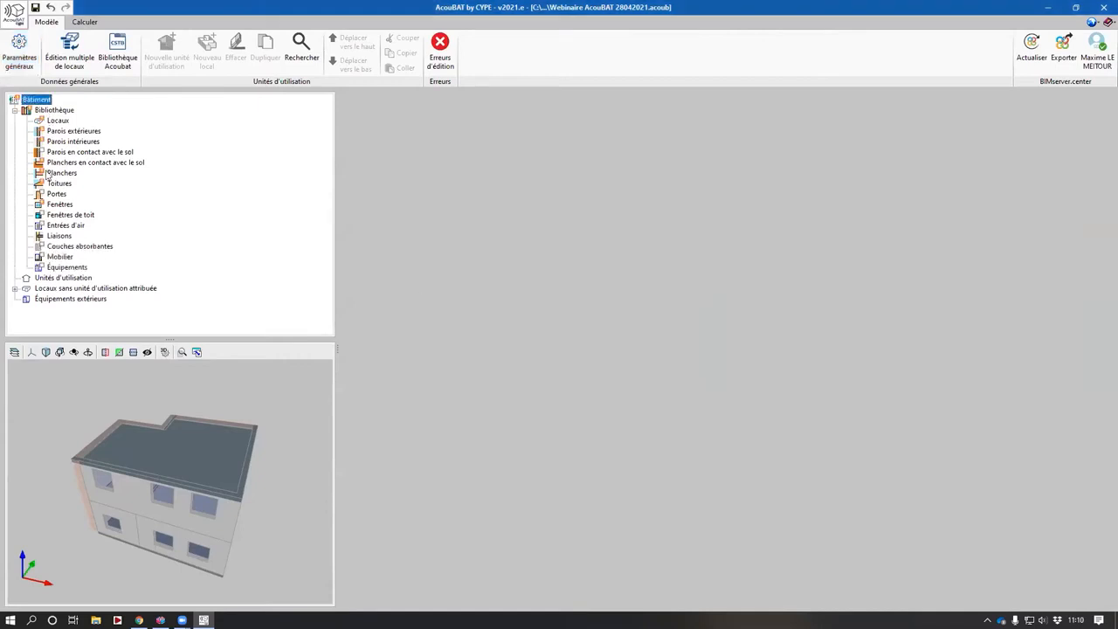
pyautogui.moveTo(159, 467); pyautogui.dragTo(133, 461)
pyautogui.click(57, 121)
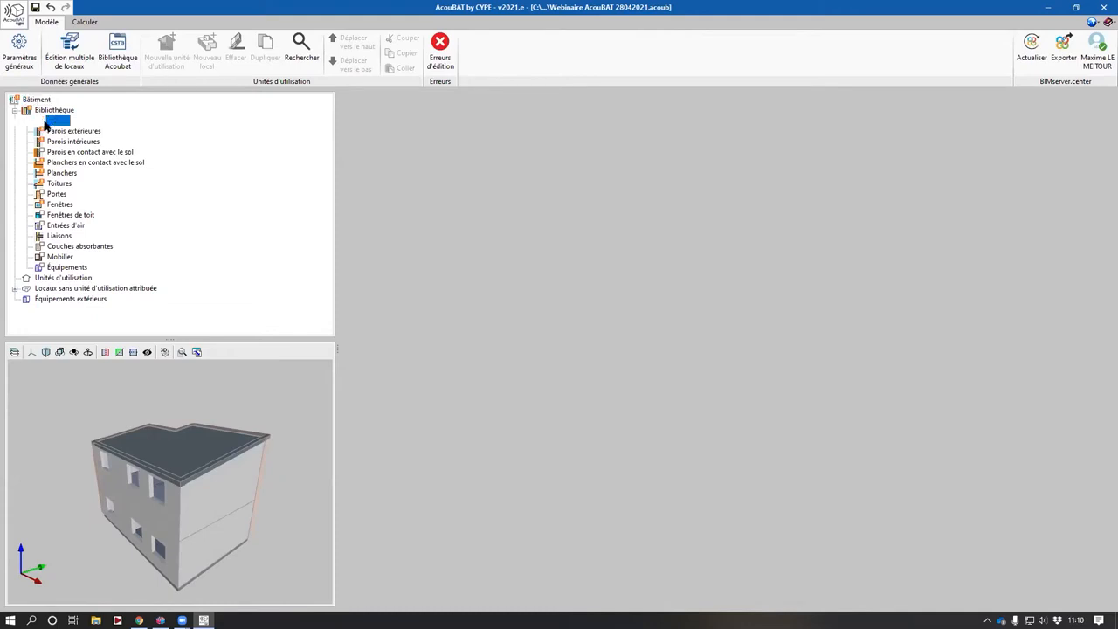
pyautogui.moveTo(152, 496); pyautogui.dragTo(159, 491)
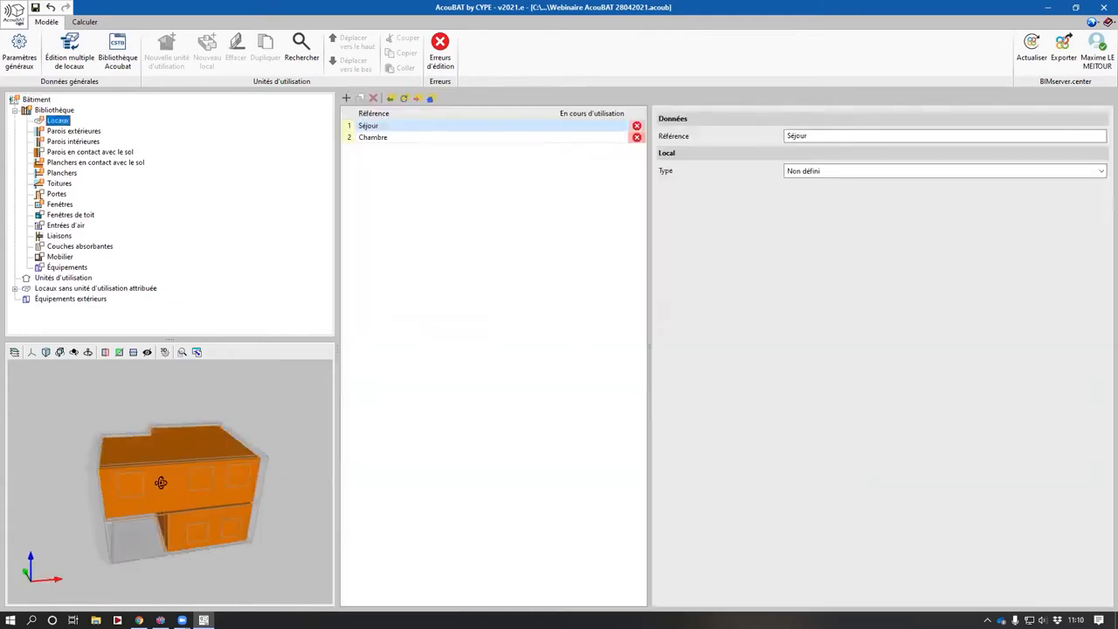
pyautogui.moveTo(160, 482); pyautogui.dragTo(148, 483)
pyautogui.click(393, 137)
pyautogui.click(394, 128)
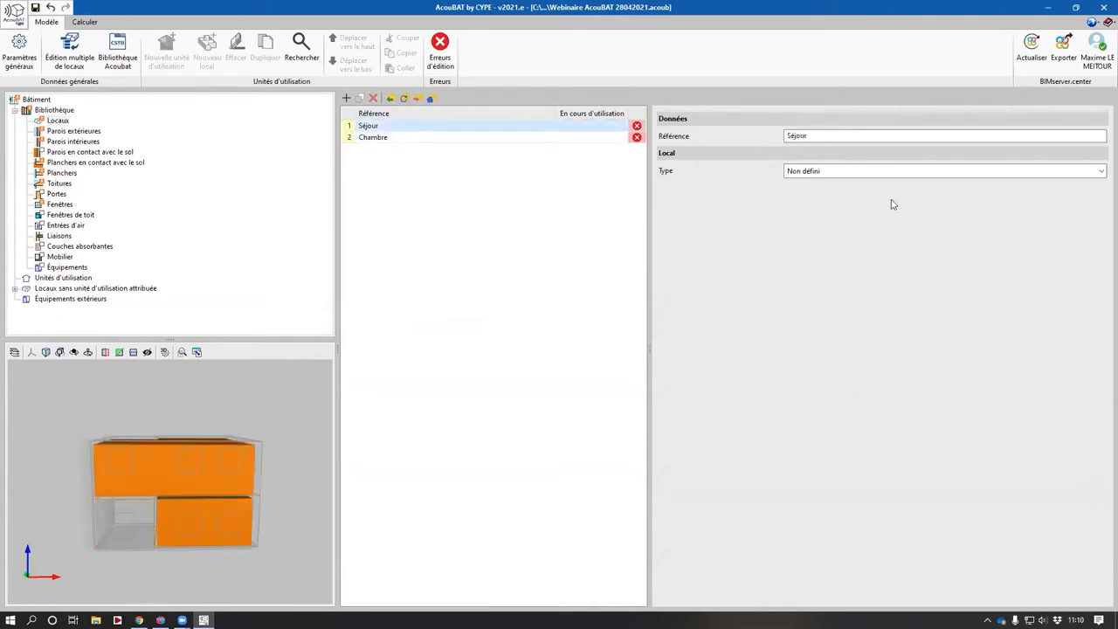
pyautogui.click(864, 172)
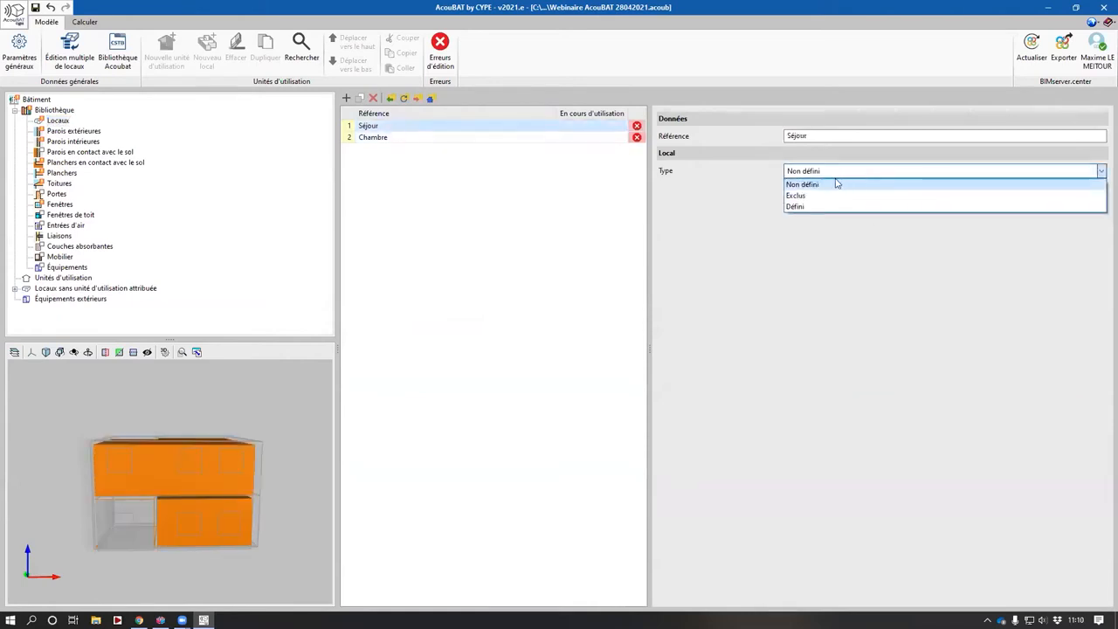
pyautogui.click(825, 206)
pyautogui.click(823, 199)
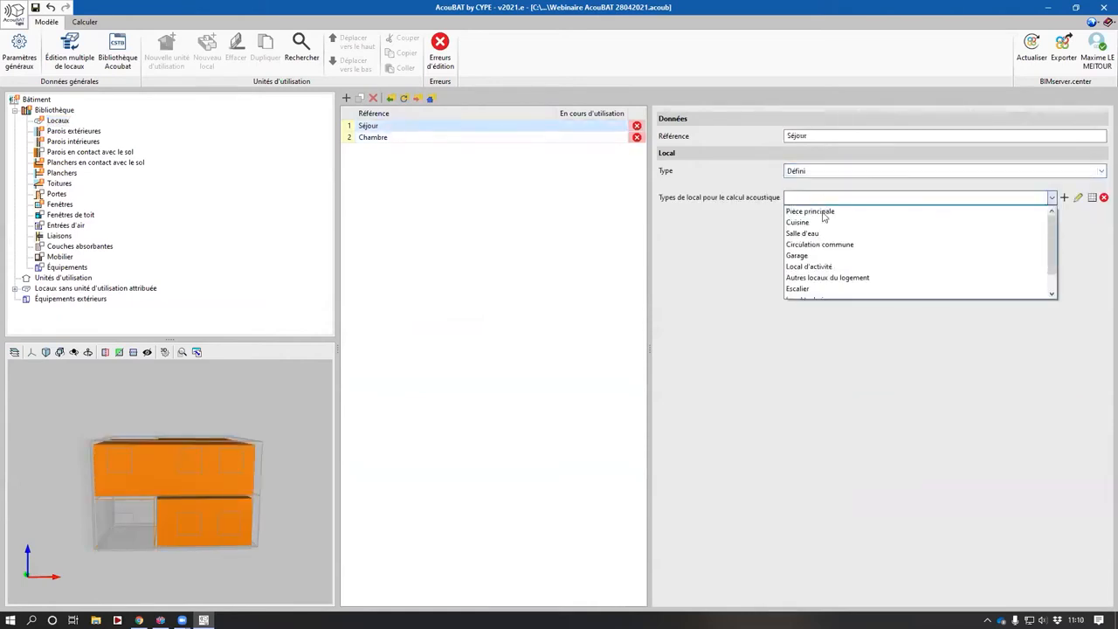
pyautogui.click(820, 213)
# - Define the Chambre room with the acoustic room type Pièce principale
pyautogui.click(392, 140)
pyautogui.click(835, 172)
pyautogui.click(823, 206)
pyautogui.click(824, 198)
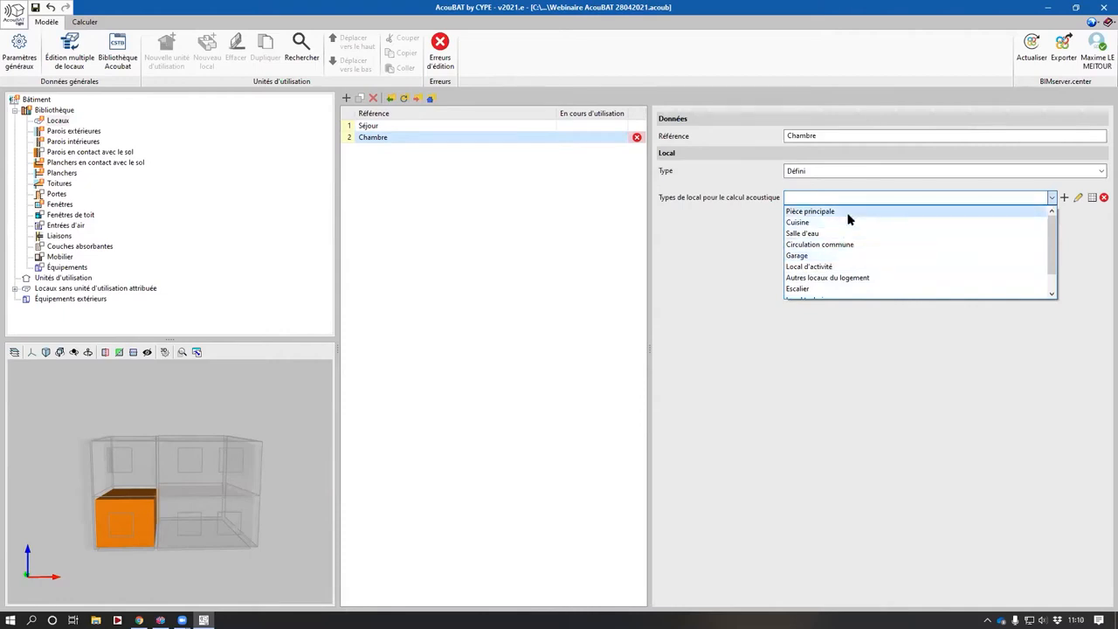
pyautogui.click(846, 219)
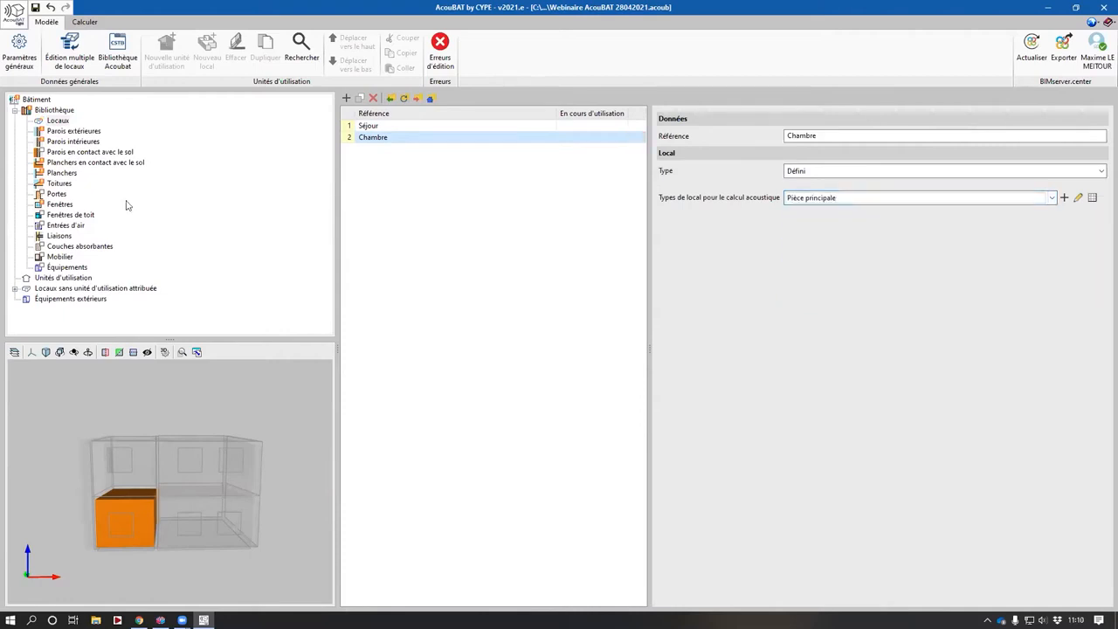
# - Set the exterior wall's base element to the generic 200 mm solid or perforated concrete blocks with 15 mm cement render
pyautogui.click(74, 131)
pyautogui.moveTo(81, 501); pyautogui.dragTo(39, 505)
pyautogui.moveTo(149, 506); pyautogui.dragTo(183, 445, button='middle')
pyautogui.moveTo(131, 450); pyautogui.dragTo(183, 476)
pyautogui.moveTo(183, 476); pyautogui.dragTo(142, 489, button='middle')
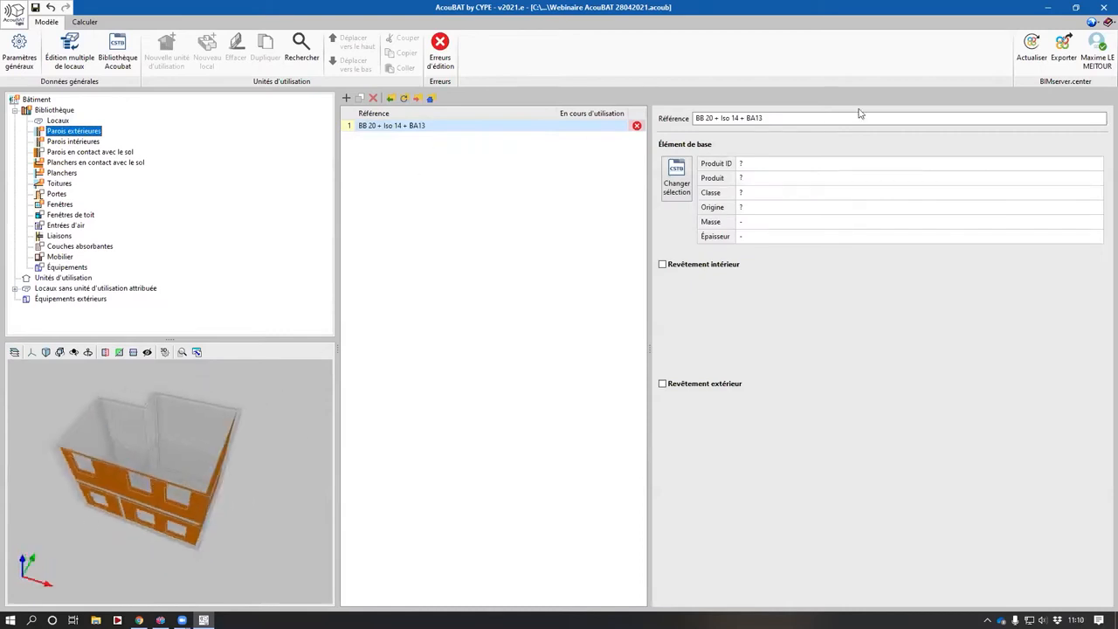
pyautogui.moveTo(819, 118); pyautogui.dragTo(553, 143)
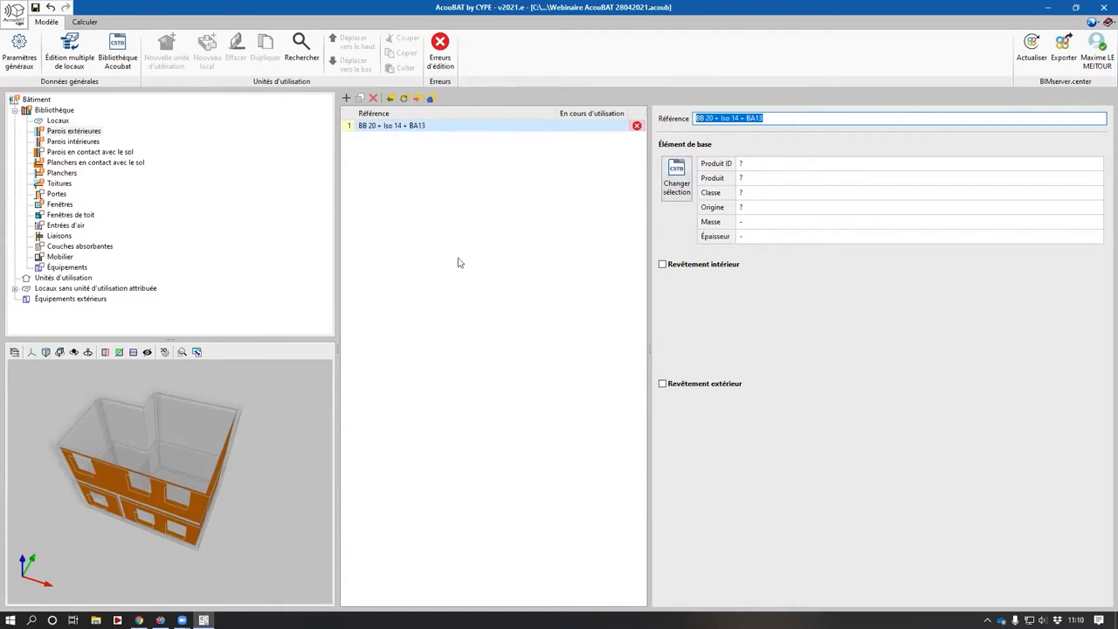
pyautogui.click(720, 118)
pyautogui.moveTo(792, 117); pyautogui.dragTo(623, 104)
pyautogui.click(676, 179)
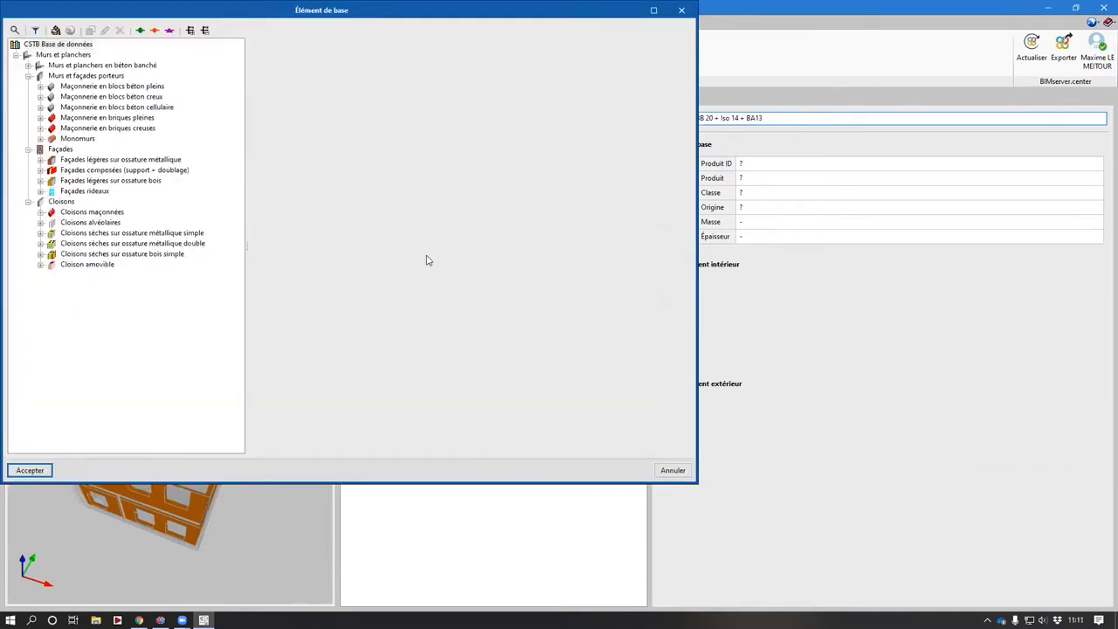
pyautogui.click(81, 87)
pyautogui.doubleClick(100, 88)
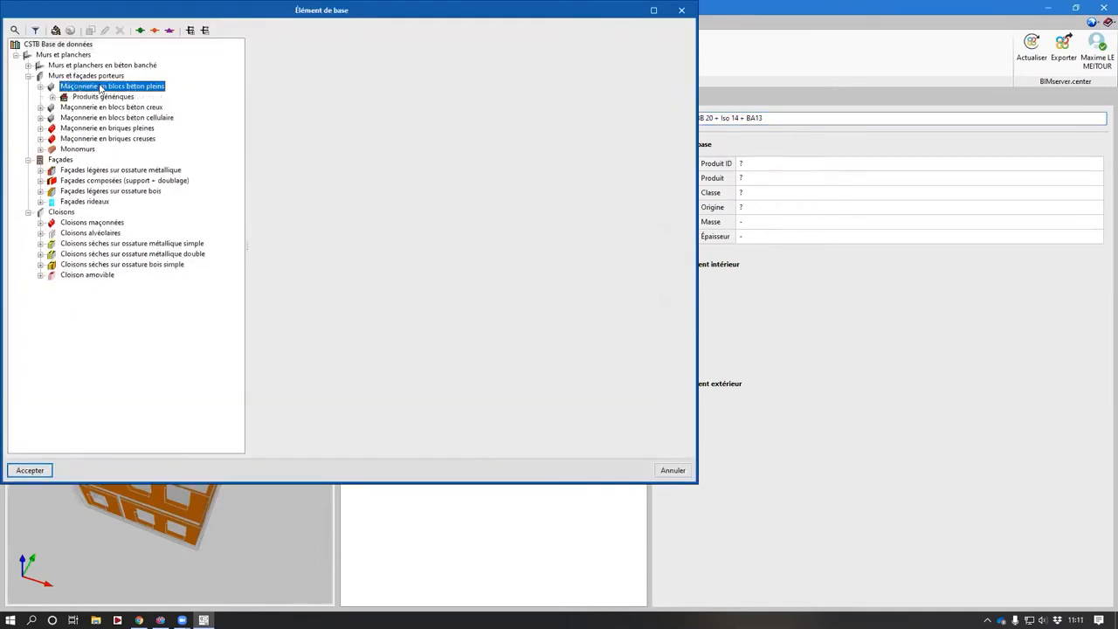
pyautogui.doubleClick(125, 96)
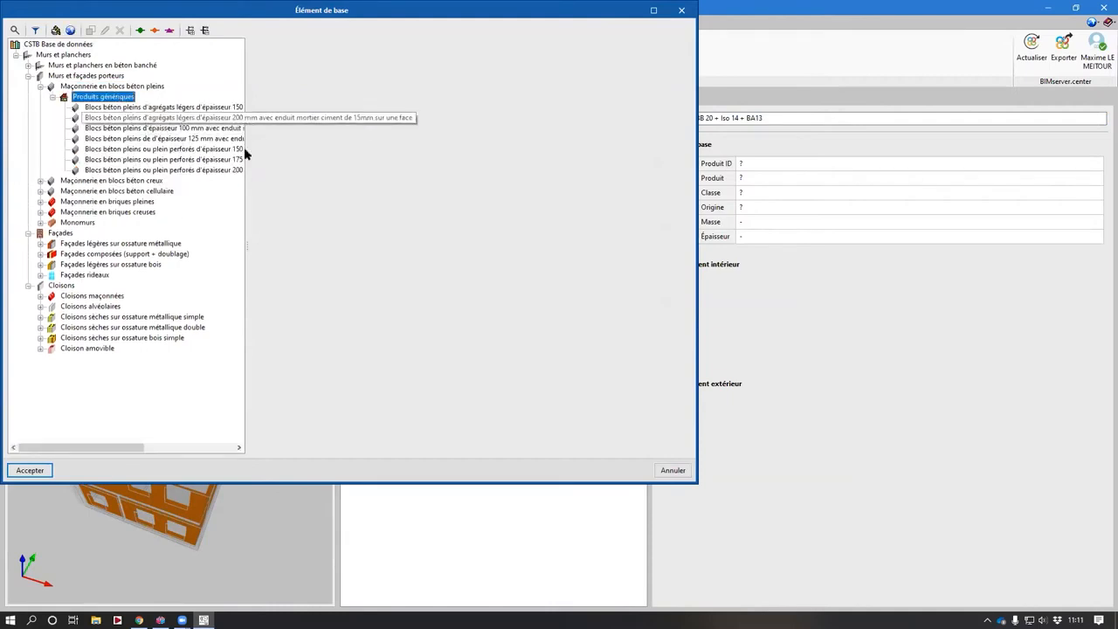
pyautogui.click(237, 170)
pyautogui.doubleClick(236, 170)
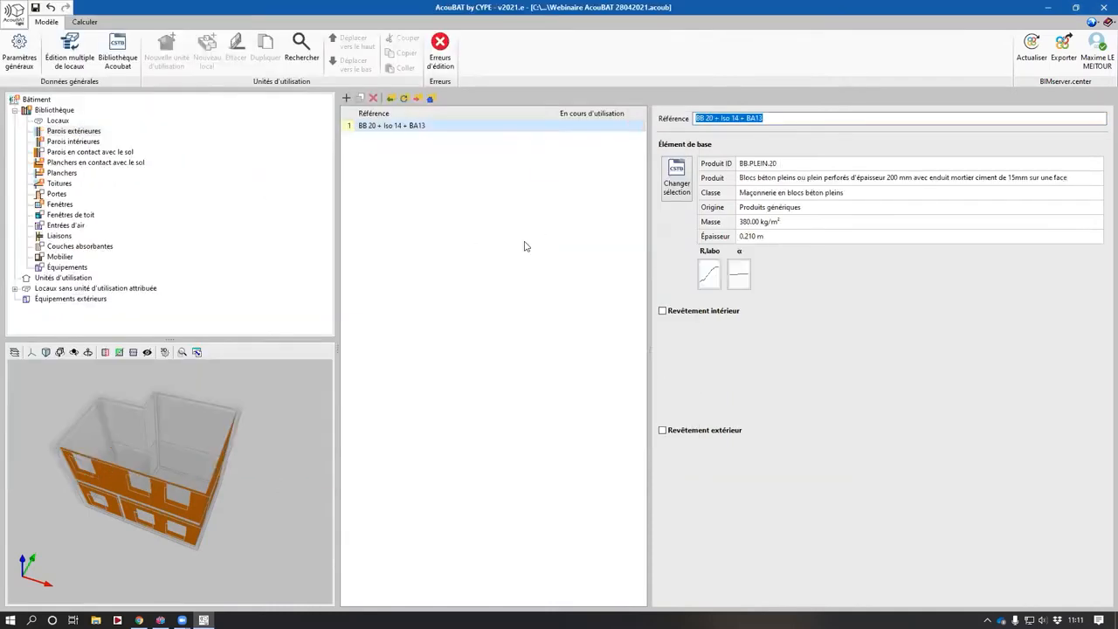
# - Review the concrete block product's description, R,labo and absorption coefficient sheets
pyautogui.click(685, 186)
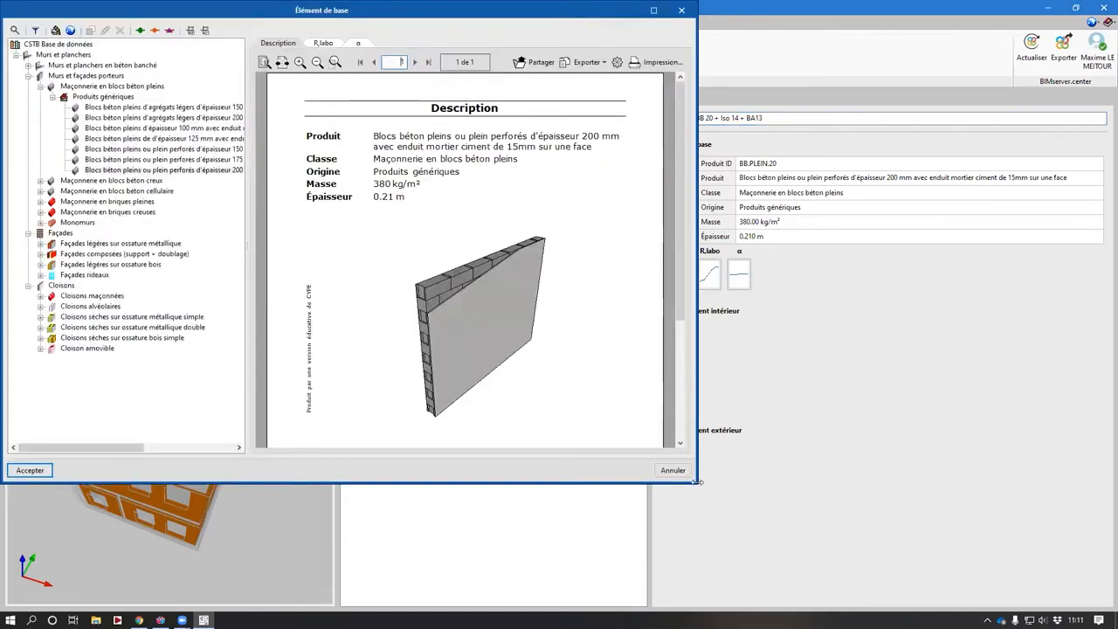
pyautogui.moveTo(695, 481); pyautogui.dragTo(950, 554)
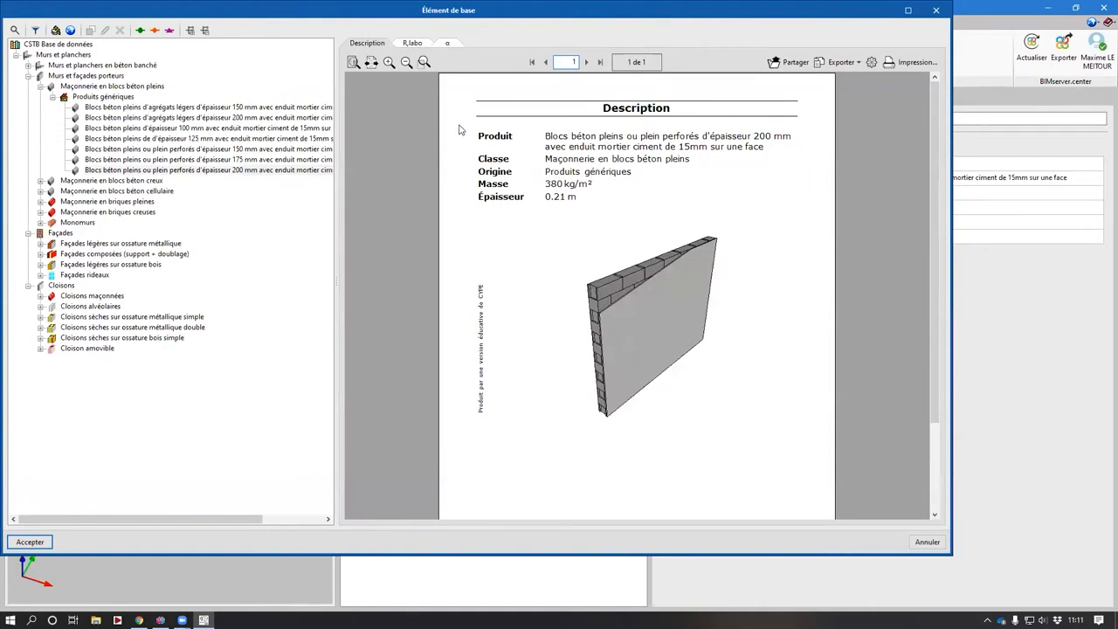
pyautogui.click(411, 43)
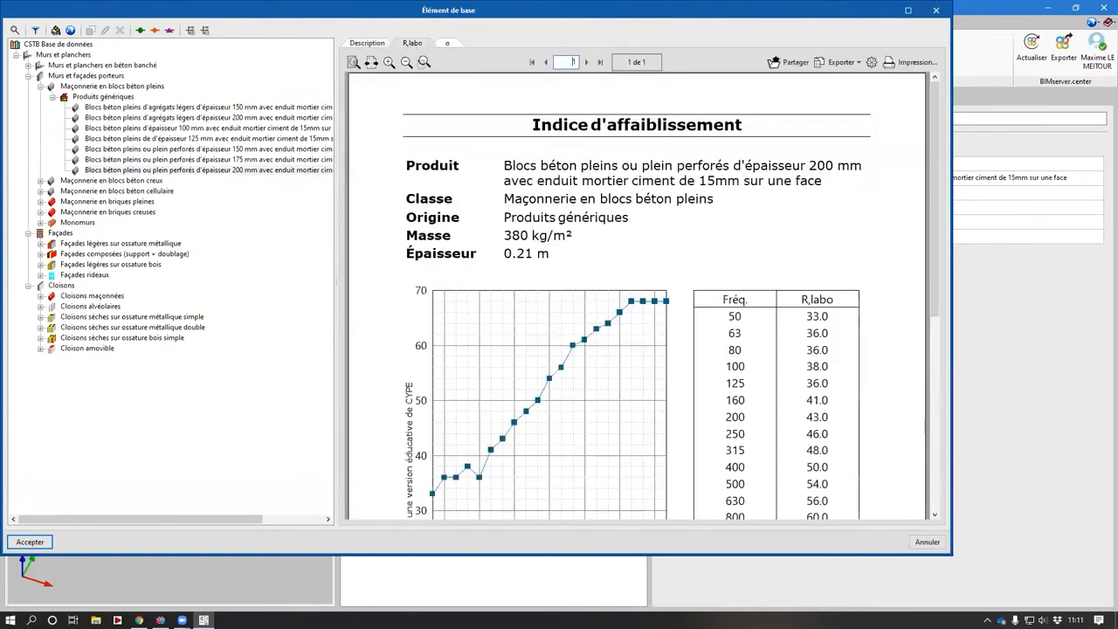
pyautogui.click(446, 44)
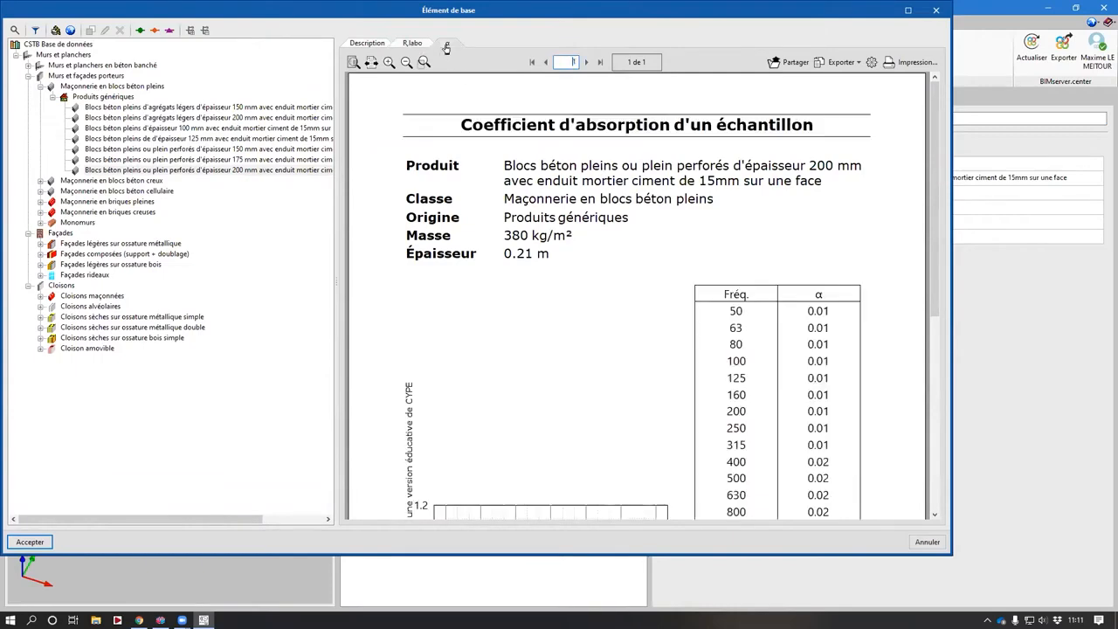
pyautogui.click(414, 44)
pyautogui.click(367, 42)
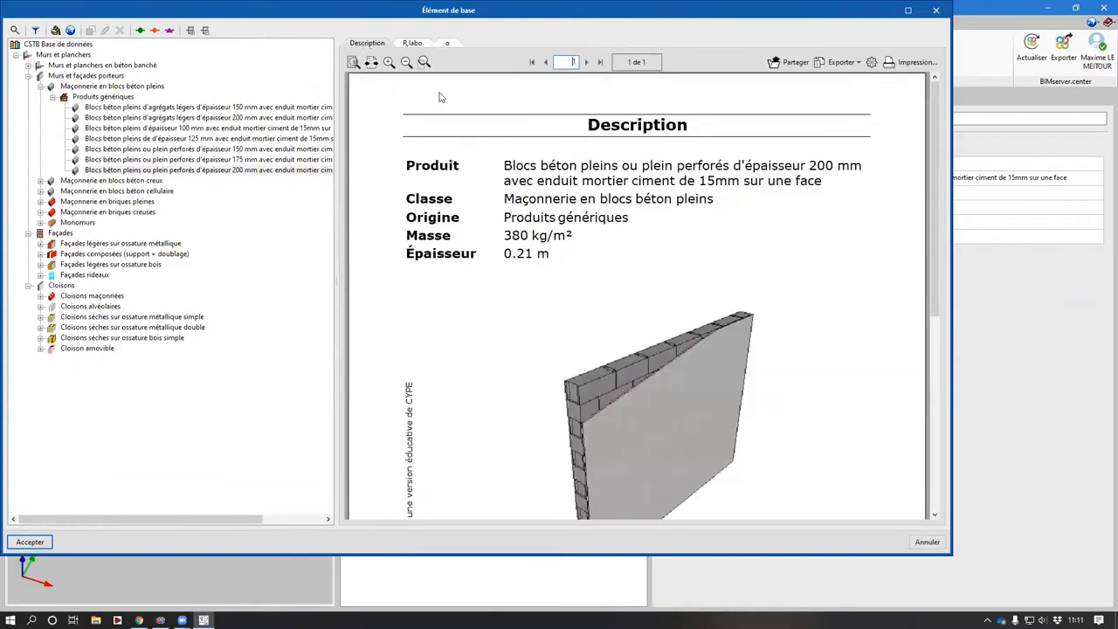
pyautogui.press('Return')
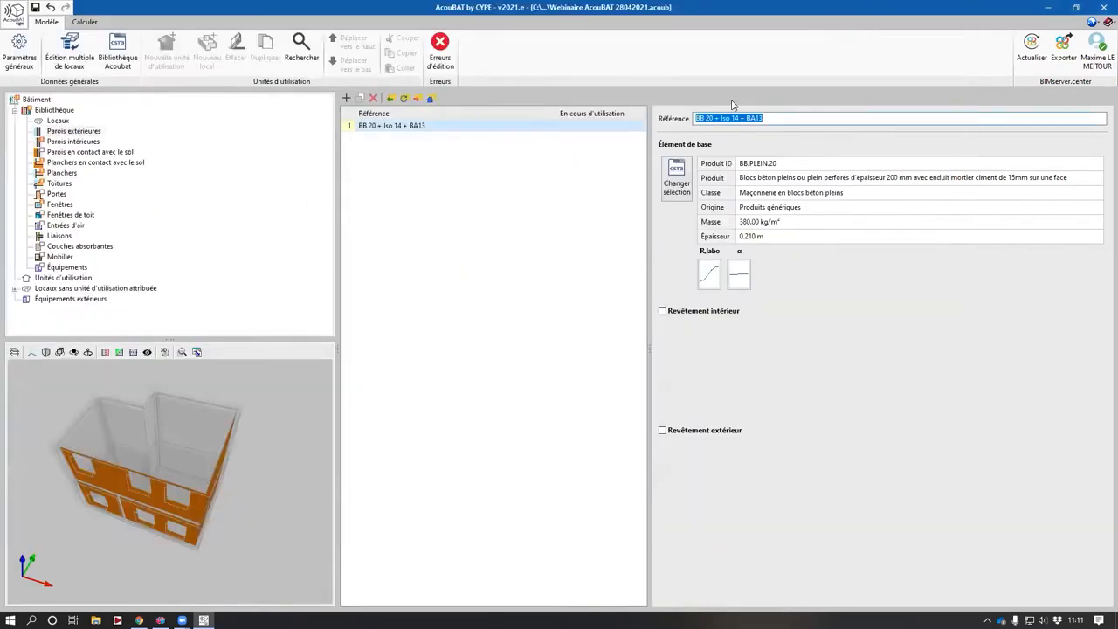
# - Add an interior lining of generic Polystyrène élastifié collé en 13+140 to the exterior wall, reviewing its acoustic sheets
pyautogui.click(699, 316)
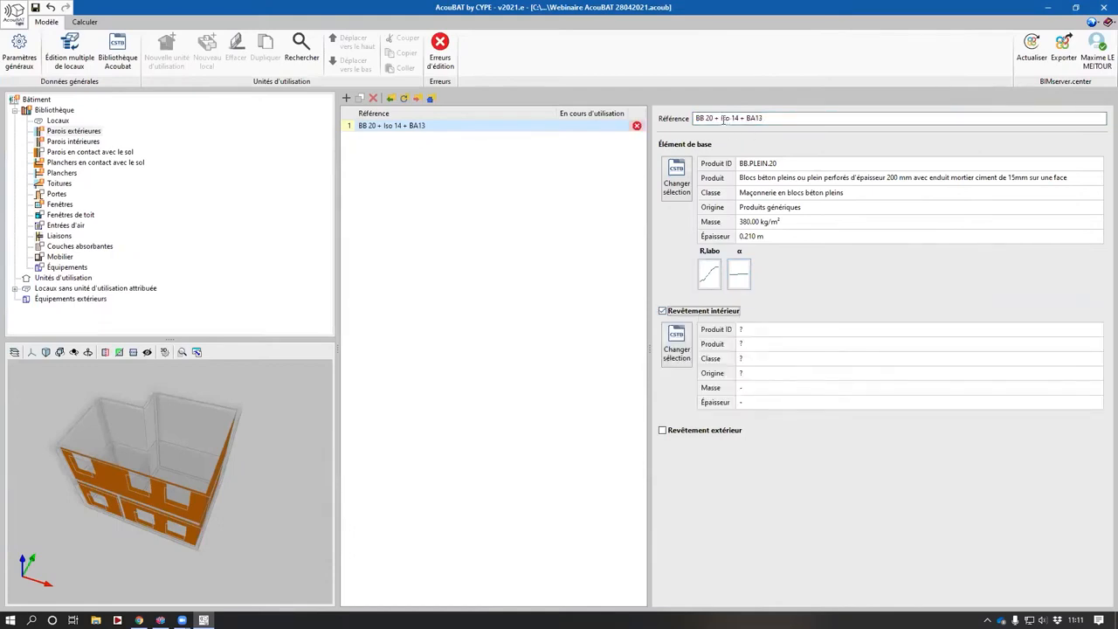
pyautogui.click(668, 330)
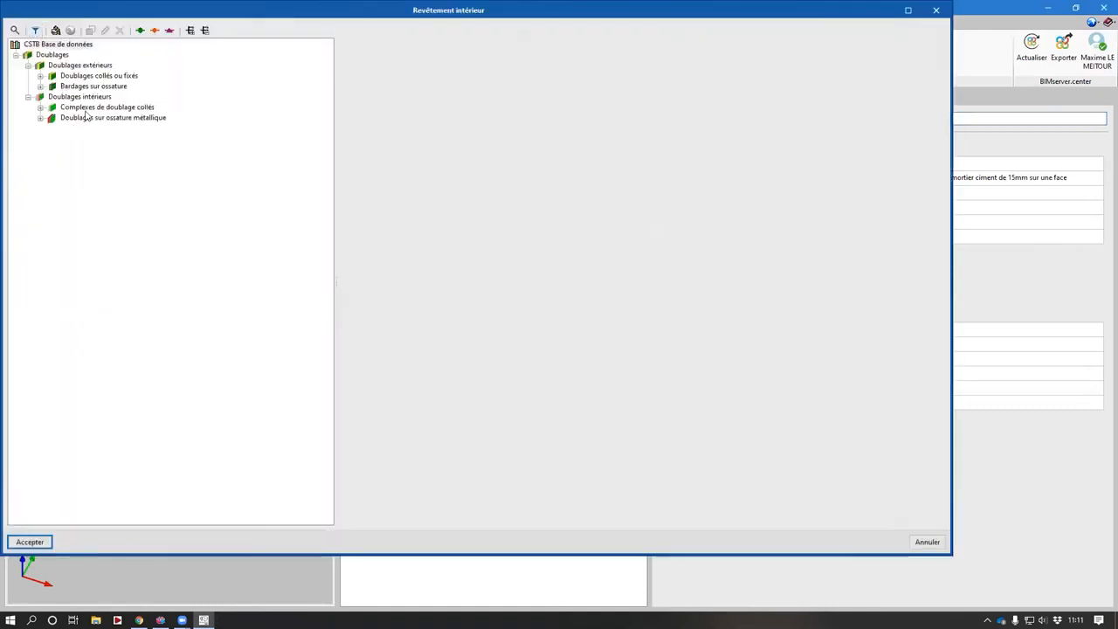
pyautogui.doubleClick(88, 108)
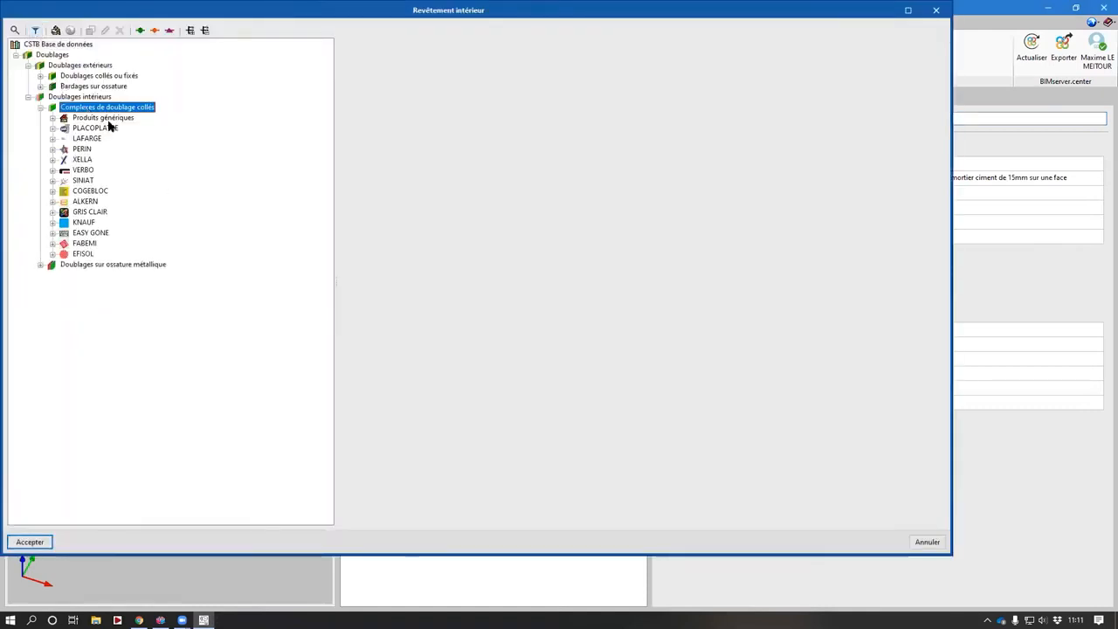
pyautogui.doubleClick(107, 117)
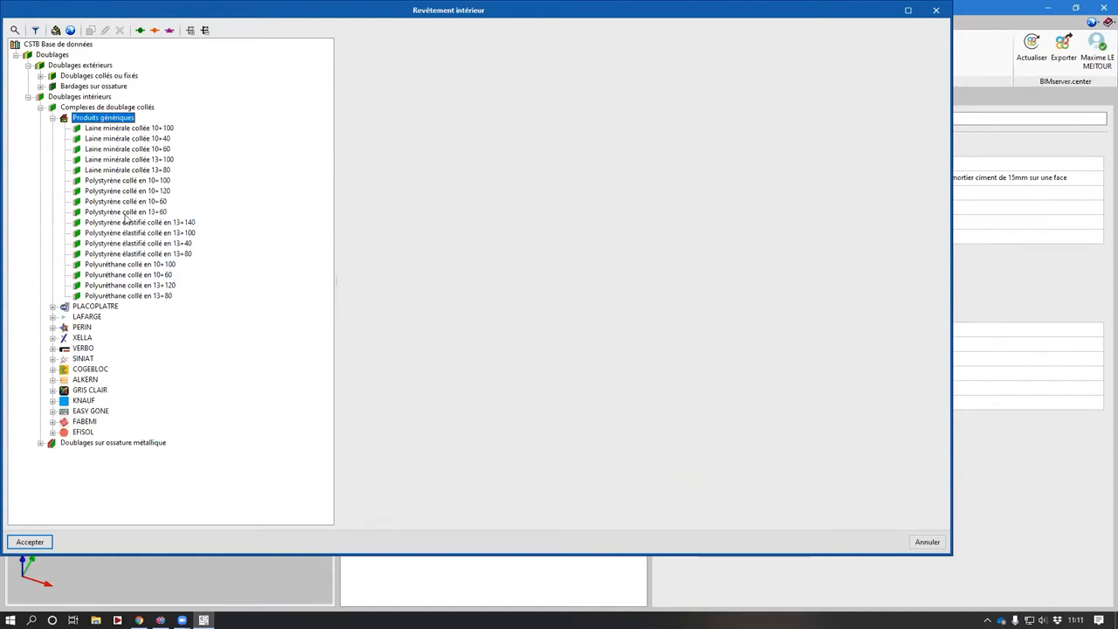
pyautogui.click(133, 223)
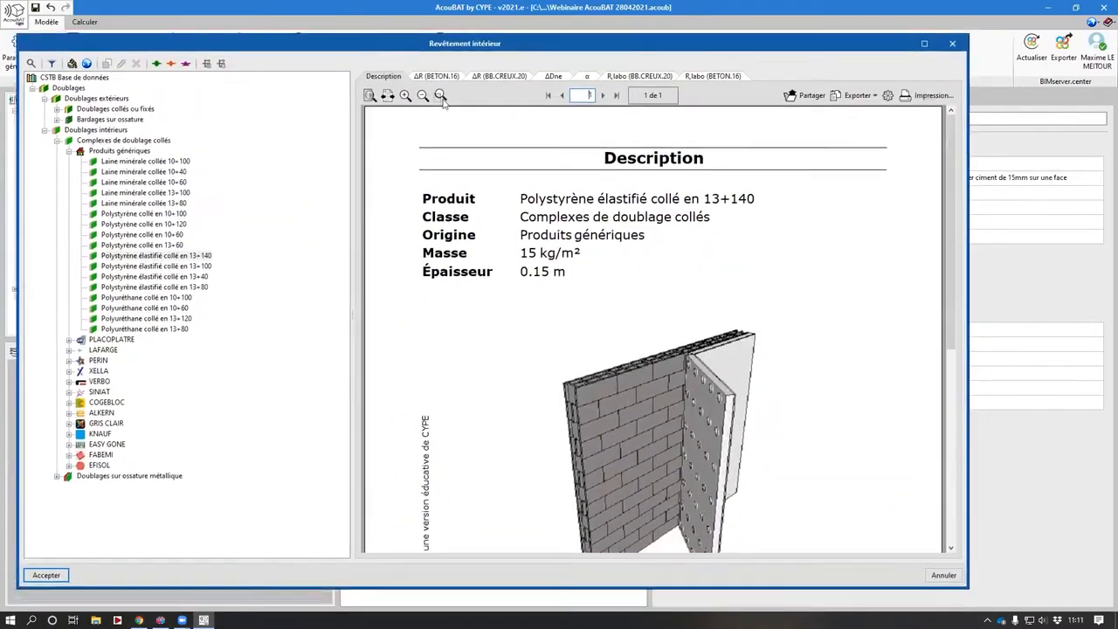
pyautogui.click(454, 83)
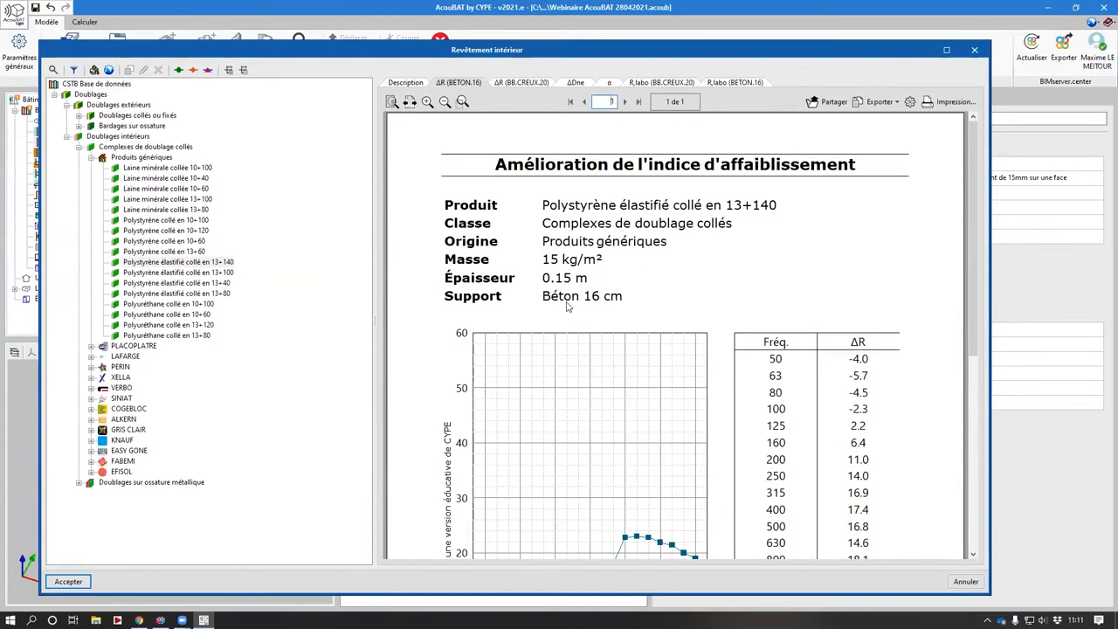
pyautogui.click(515, 83)
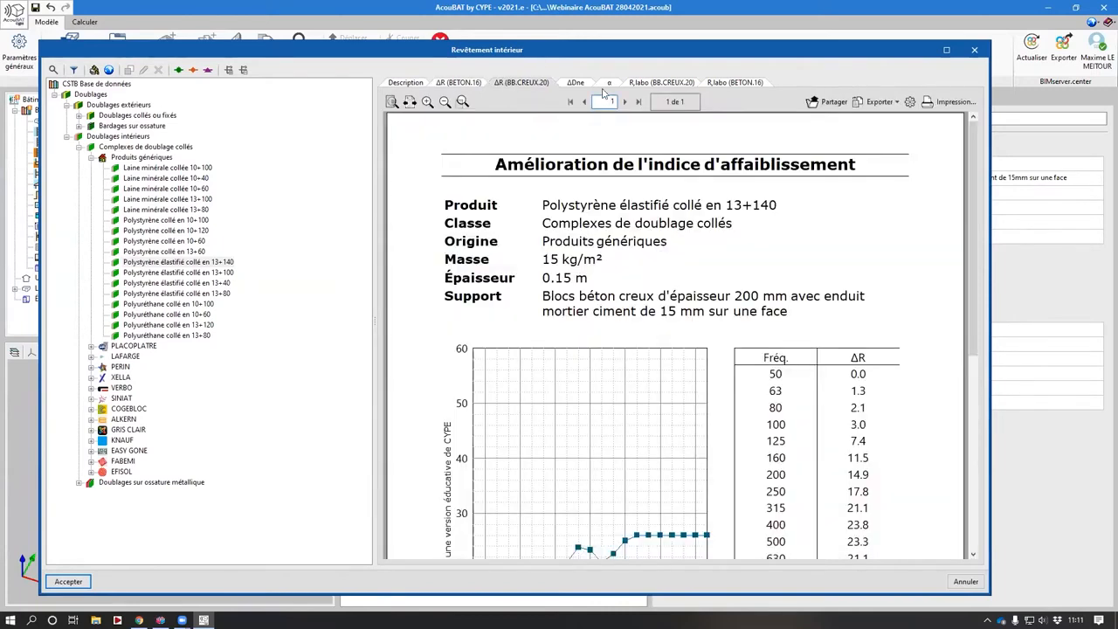
pyautogui.click(577, 83)
pyautogui.click(609, 83)
pyautogui.click(661, 83)
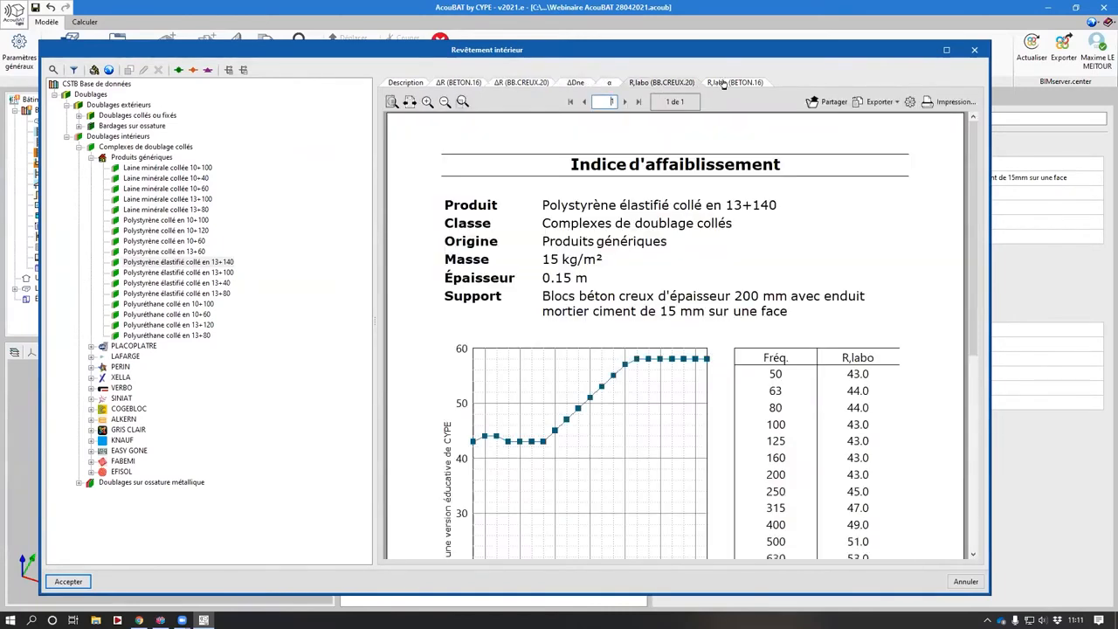
pyautogui.click(734, 83)
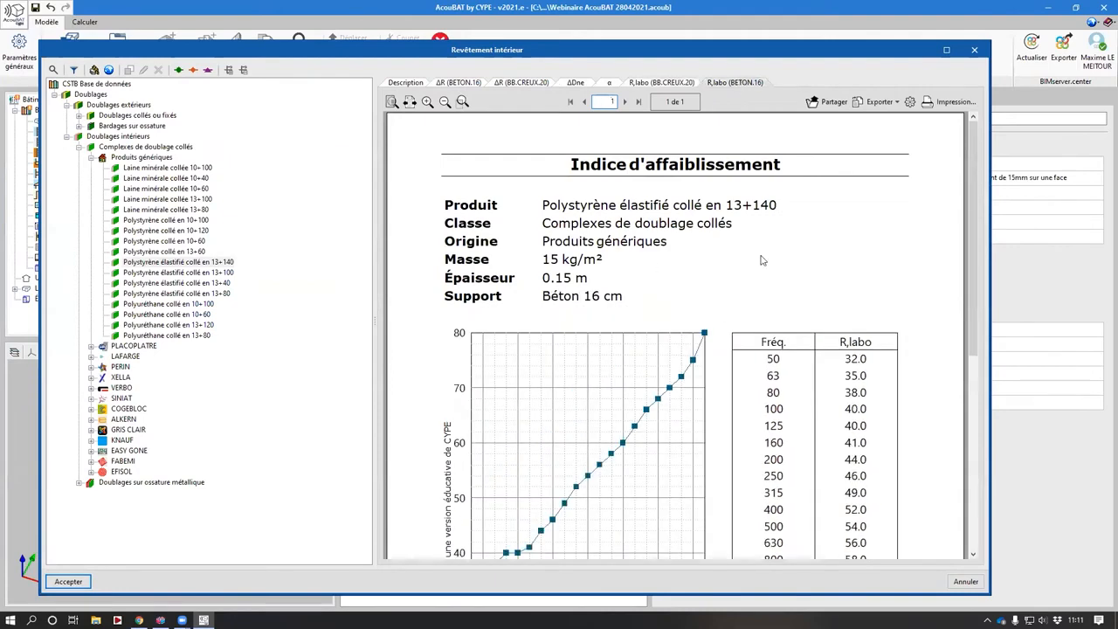
pyautogui.press('Return')
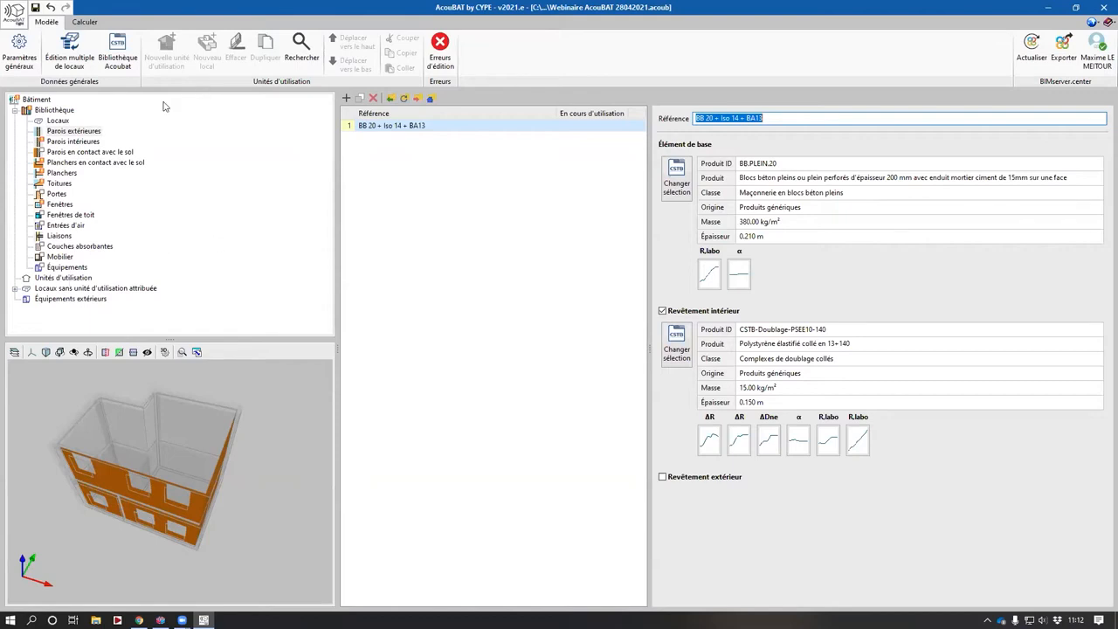
# - Set the Cloison interior wall's base element to the generic Cloison 72/48 avec laine minérale
pyautogui.click(83, 141)
pyautogui.moveTo(211, 425); pyautogui.dragTo(177, 443, button='middle')
pyautogui.click(677, 181)
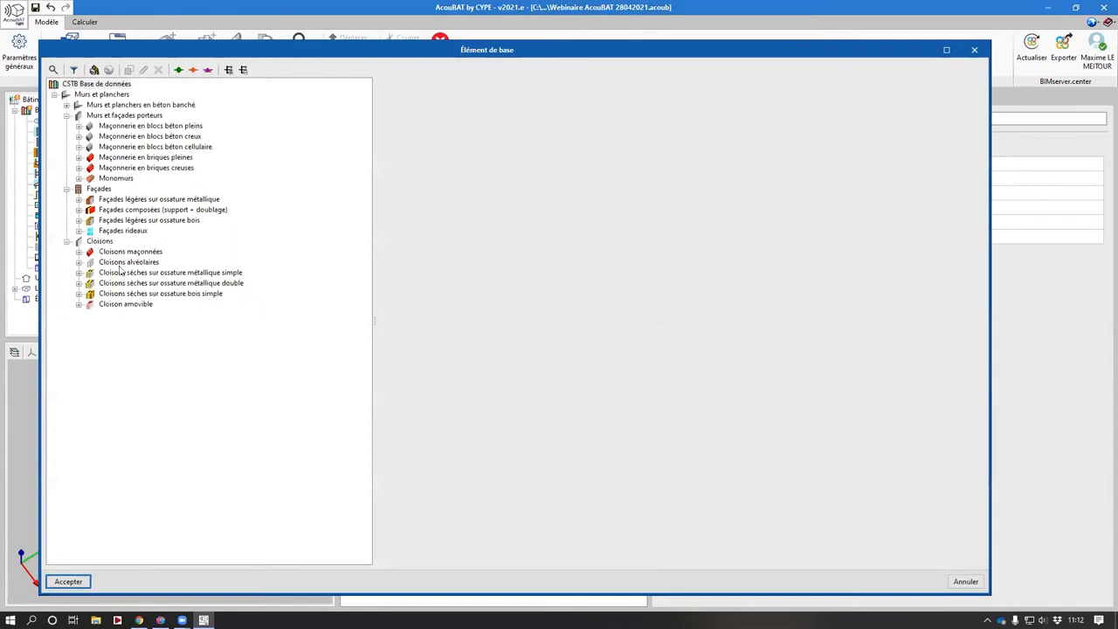
pyautogui.doubleClick(129, 274)
pyautogui.doubleClick(145, 284)
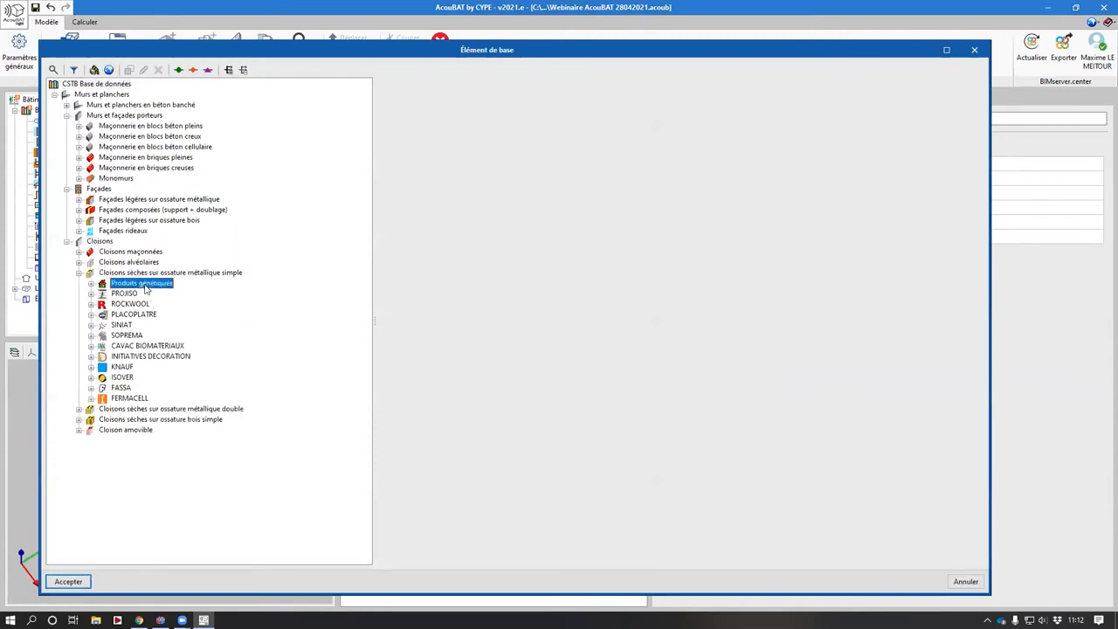
pyautogui.click(153, 304)
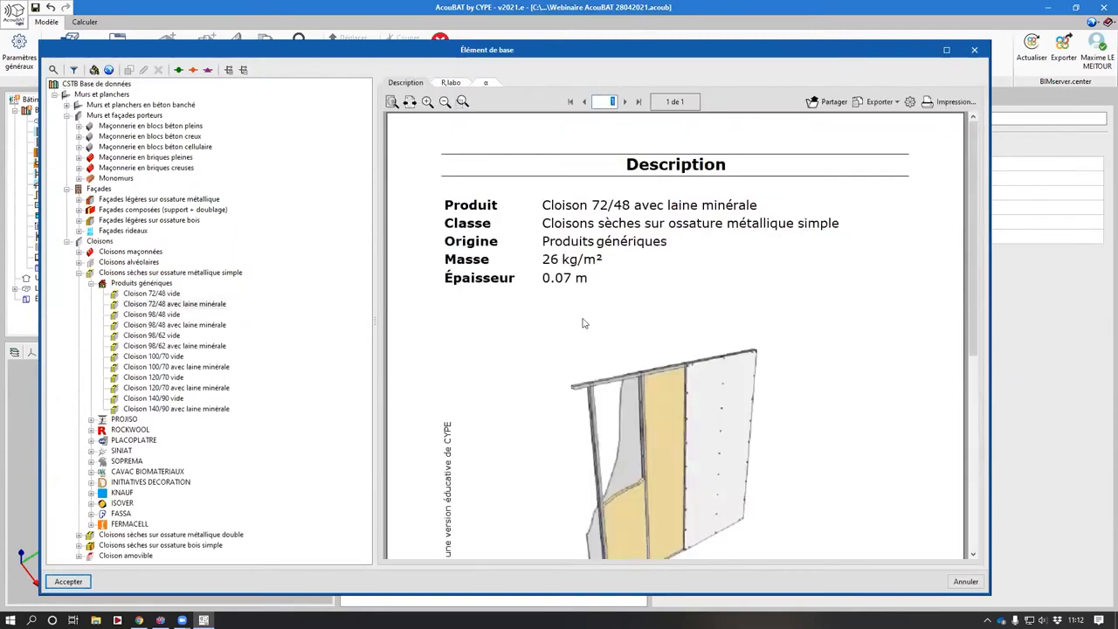
pyautogui.press('Return')
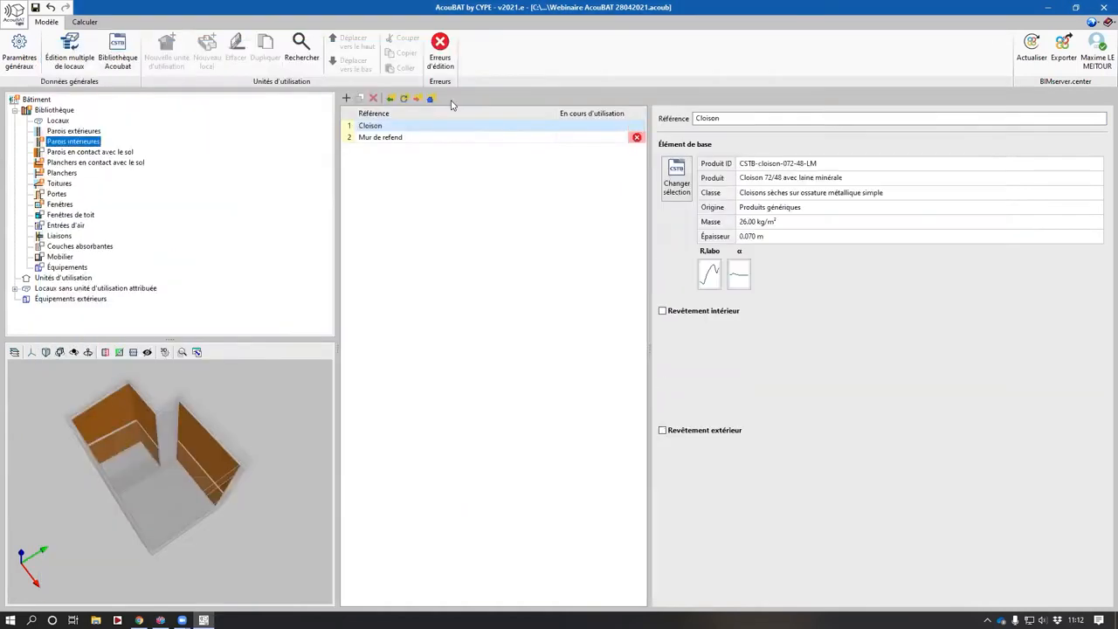
# - Set the Mur de refend wall's base element to the generic 200 mm solid or perforated concrete blocks with 15 mm cement render
pyautogui.click(409, 138)
pyautogui.click(677, 190)
pyautogui.doubleClick(118, 128)
pyautogui.doubleClick(140, 138)
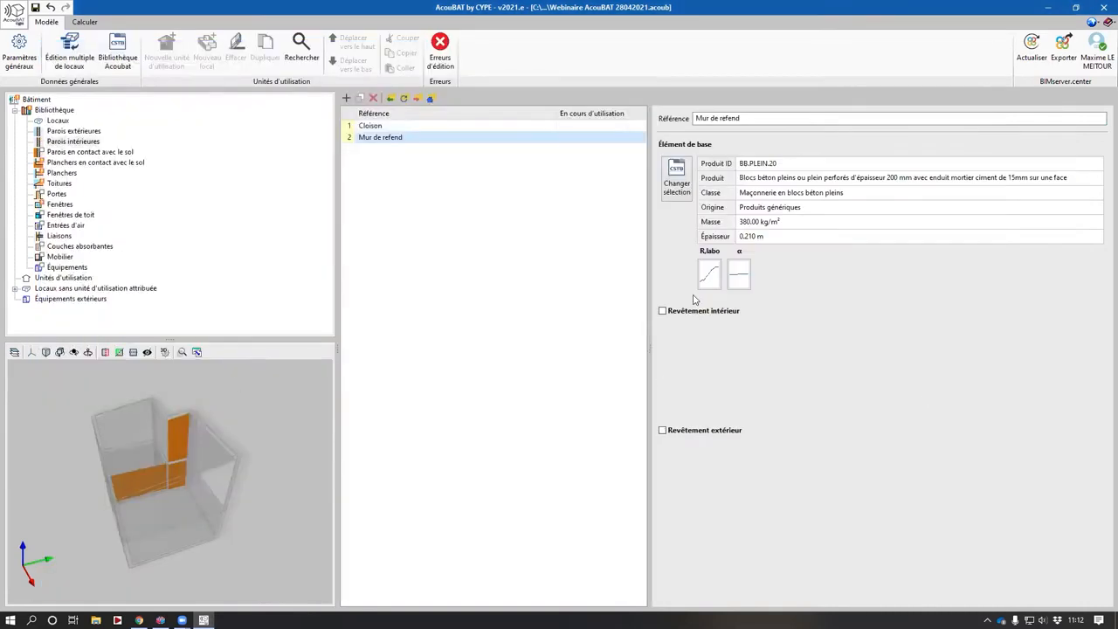
pyautogui.moveTo(155, 467); pyautogui.dragTo(184, 467, button='middle')
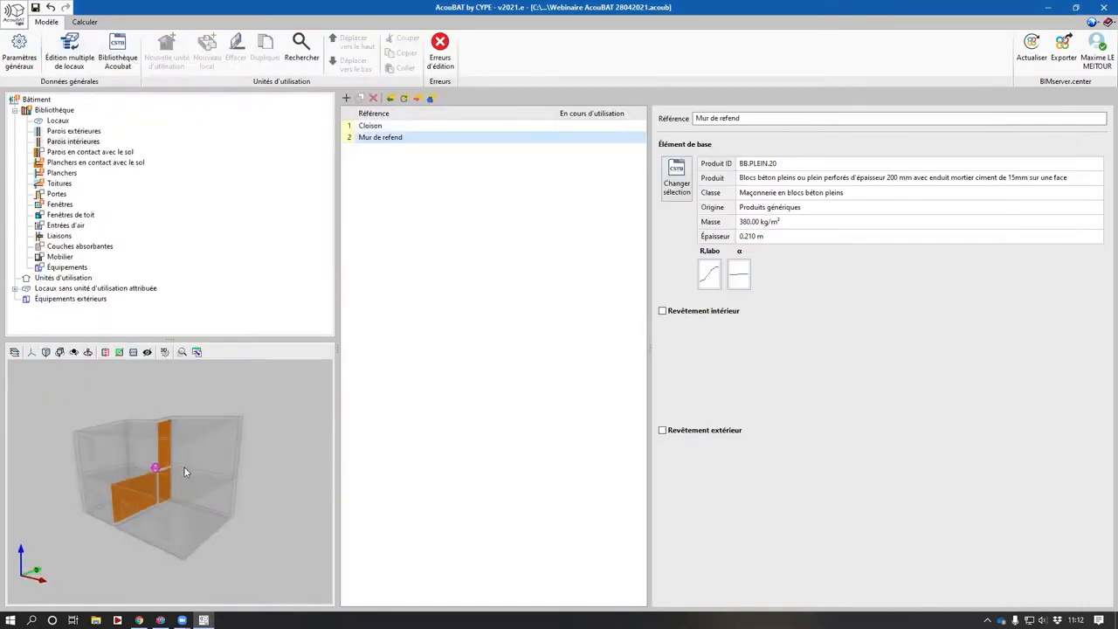
# - Set the ground-contact floor's base element to the generic Béton 20 cm cast concrete
pyautogui.click(70, 163)
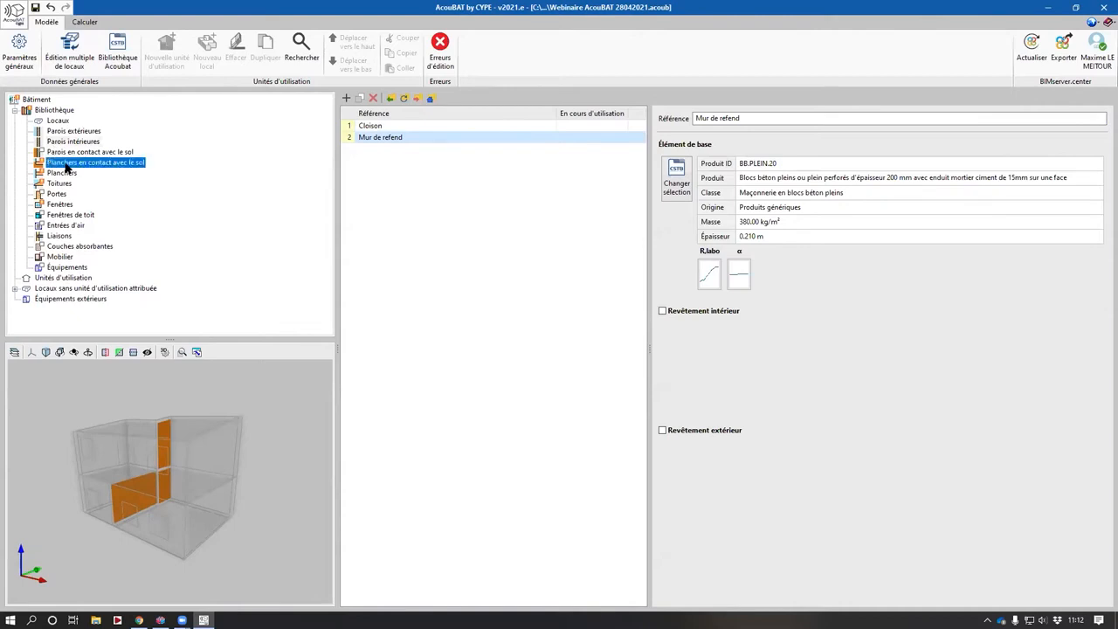
pyautogui.moveTo(185, 516); pyautogui.dragTo(201, 511, button='middle')
pyautogui.click(674, 185)
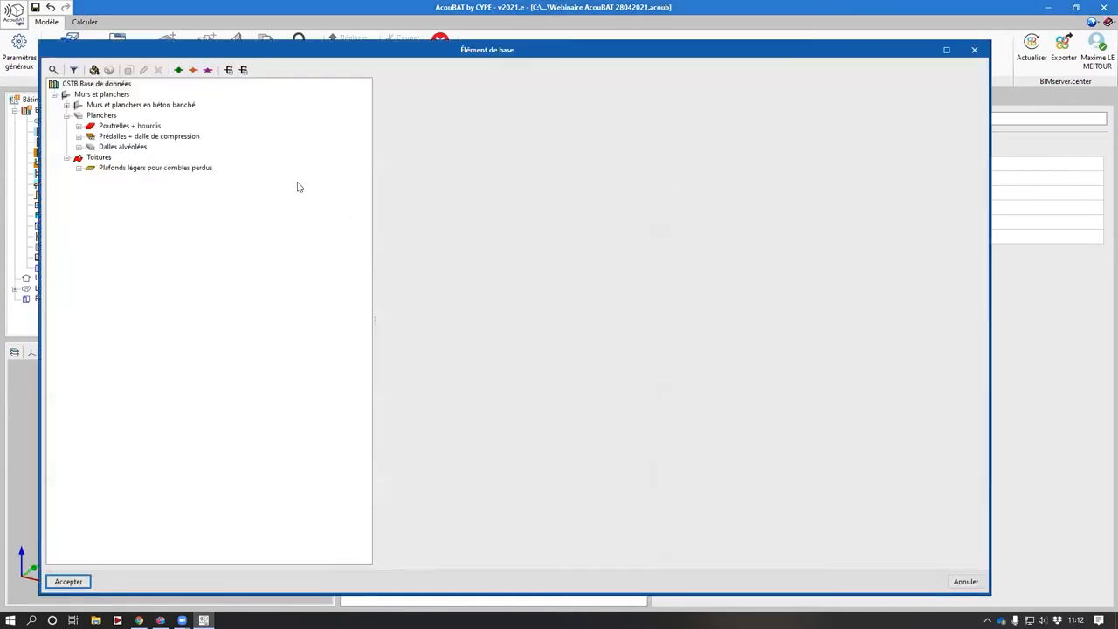
pyautogui.doubleClick(135, 106)
pyautogui.doubleClick(125, 116)
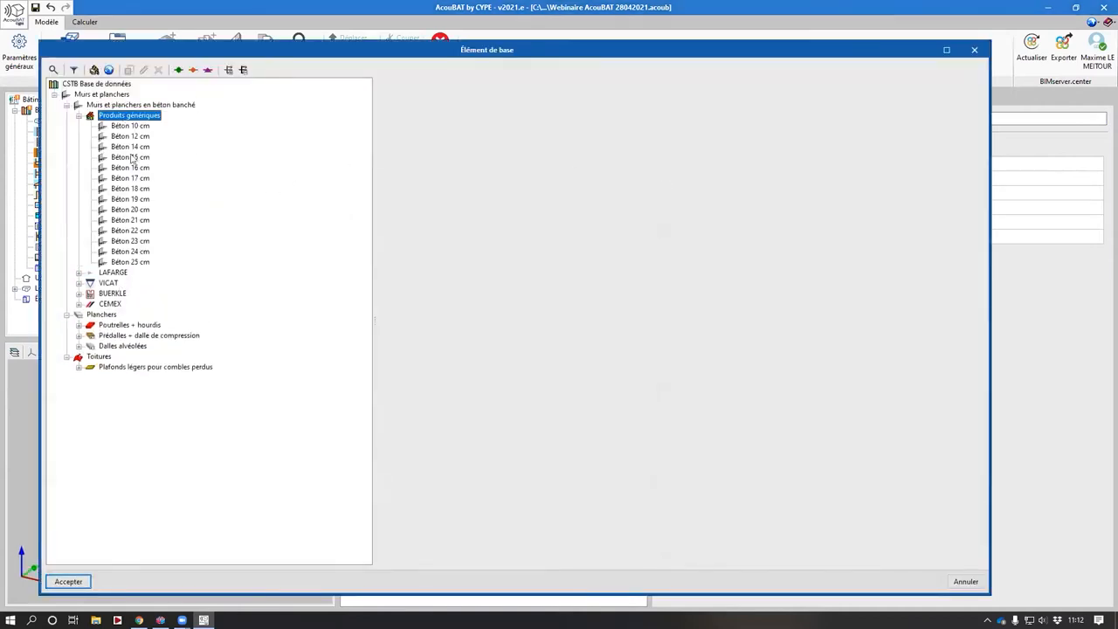
pyautogui.doubleClick(131, 211)
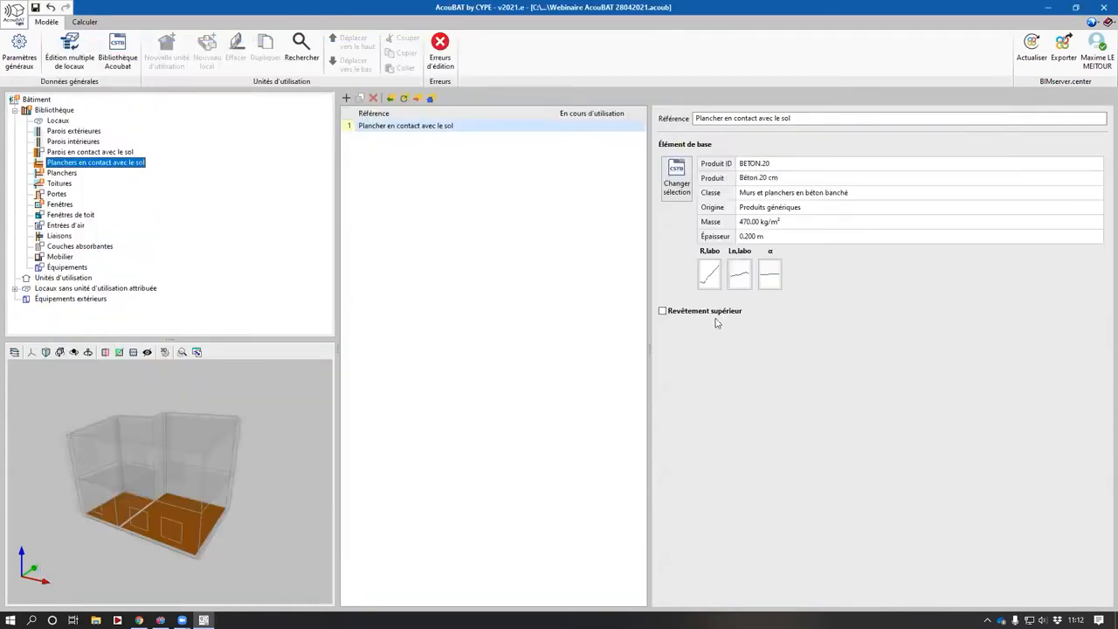
# - Add an upper lining of generic Chape mortier sur laine minérale efficacité 22 dB to the ground-contact floor
pyautogui.click(678, 349)
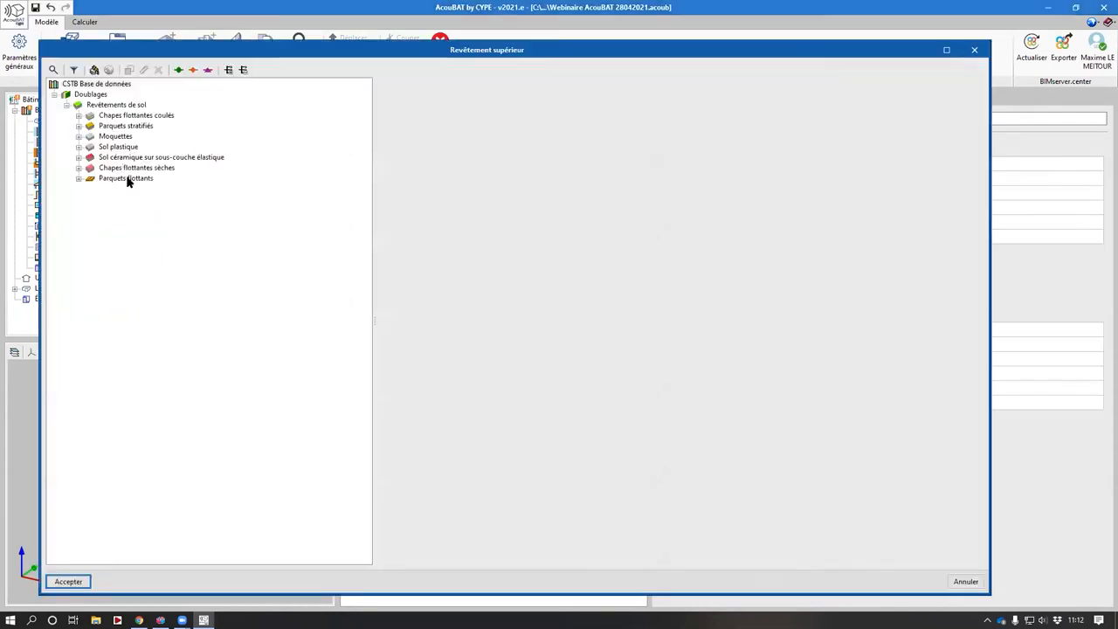
pyautogui.doubleClick(118, 115)
pyautogui.doubleClick(131, 128)
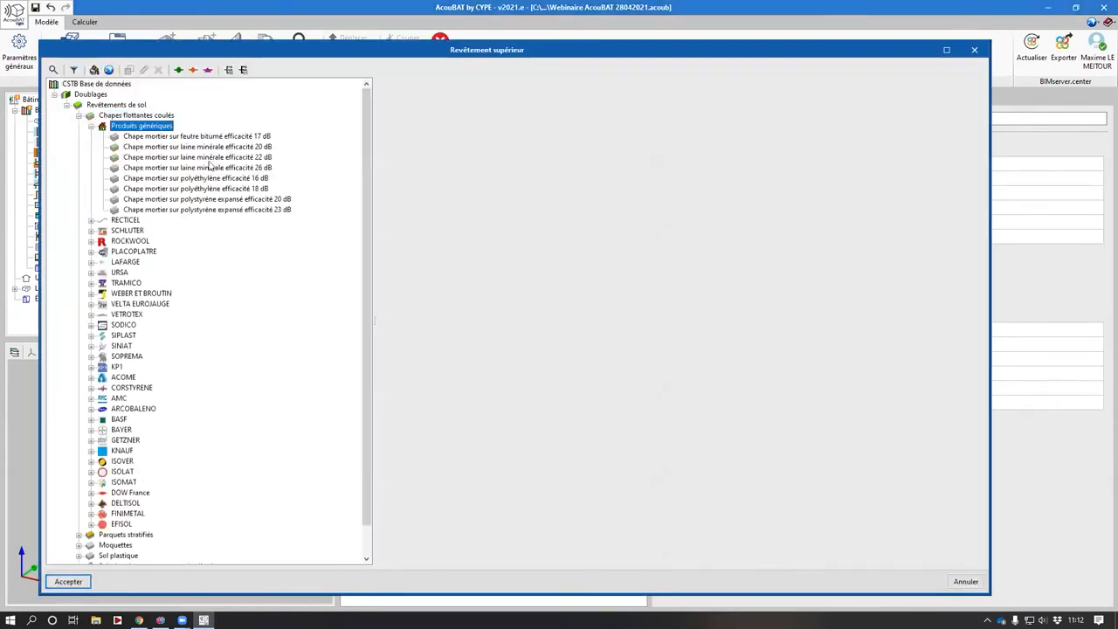
pyautogui.doubleClick(213, 158)
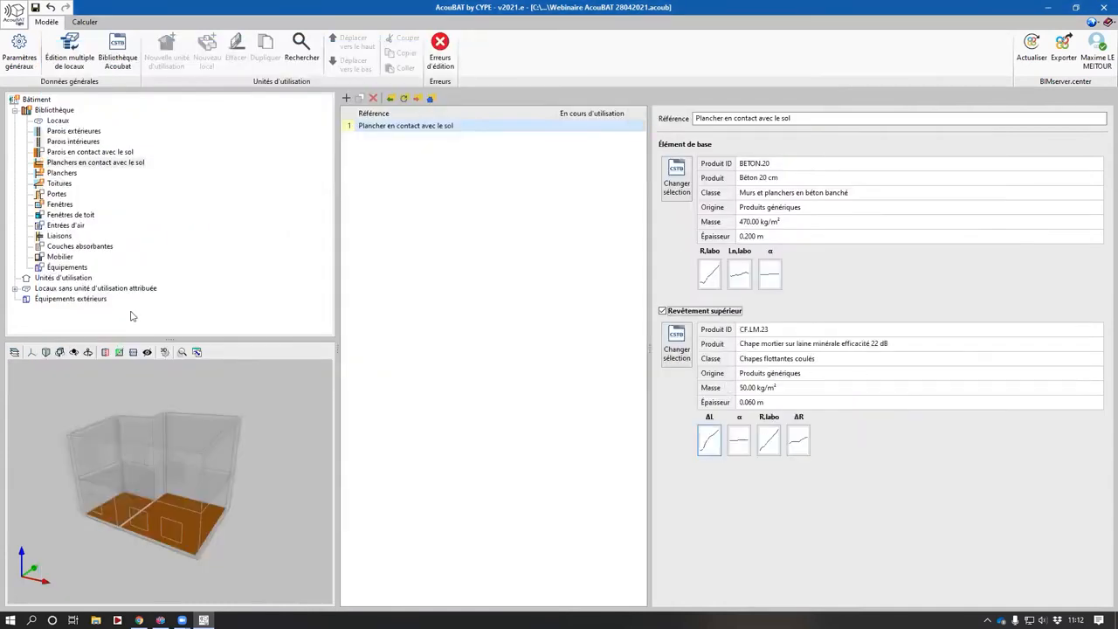
# - Set the Plancher intermédiaire floor's base element to Béton 20 cm and add a Chape mortier sur laine minérale efficacité 22 dB upper lining
pyautogui.click(63, 174)
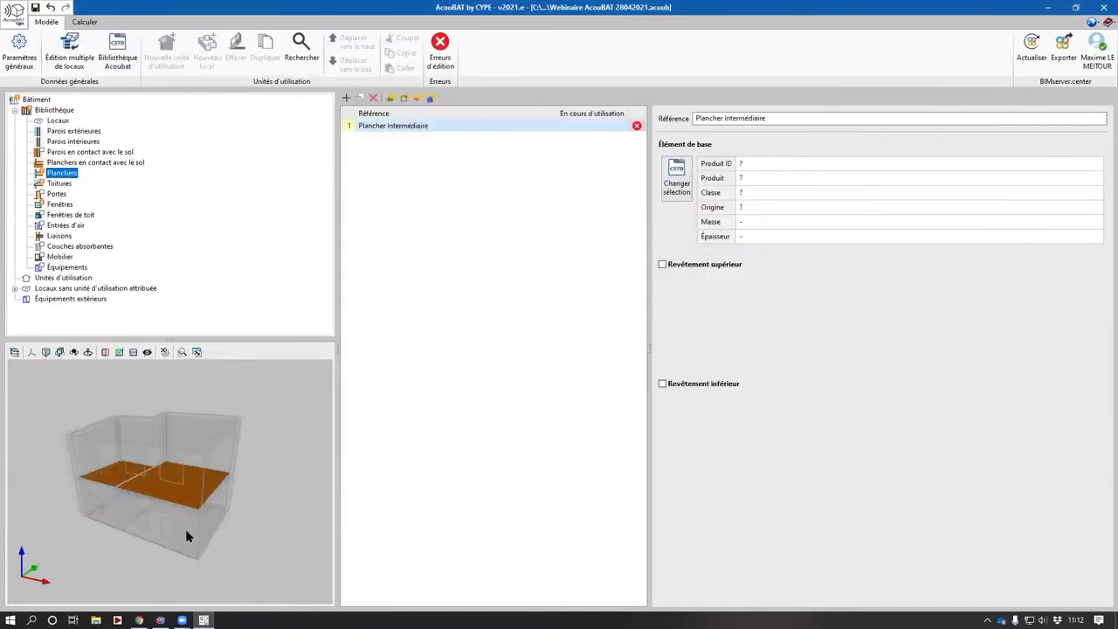
pyautogui.click(676, 179)
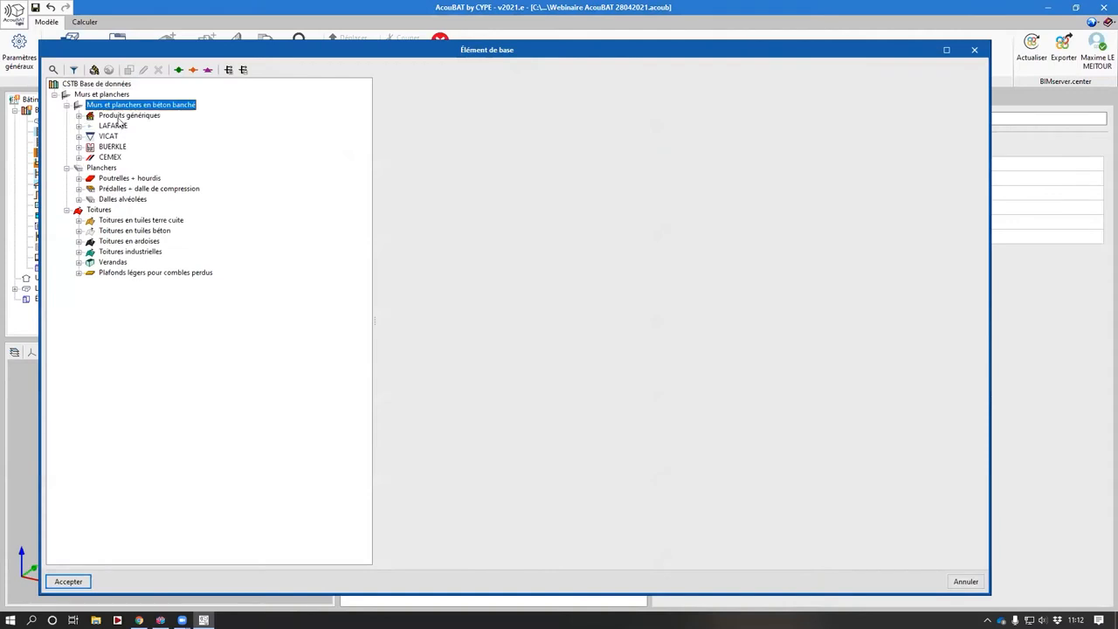
pyautogui.doubleClick(129, 210)
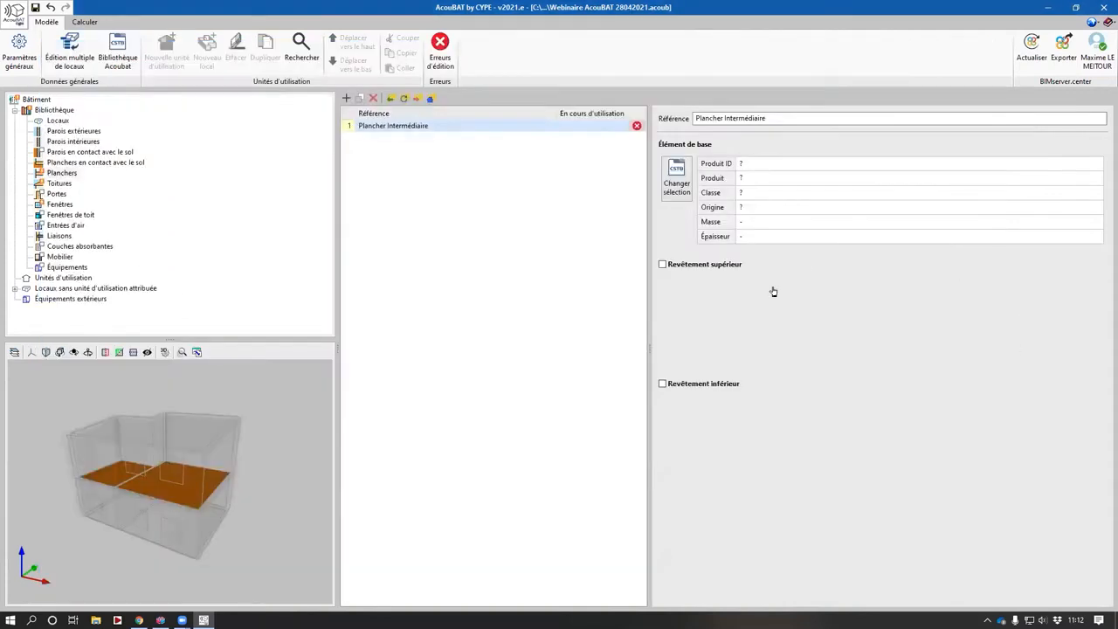
pyautogui.click(699, 316)
pyautogui.click(655, 347)
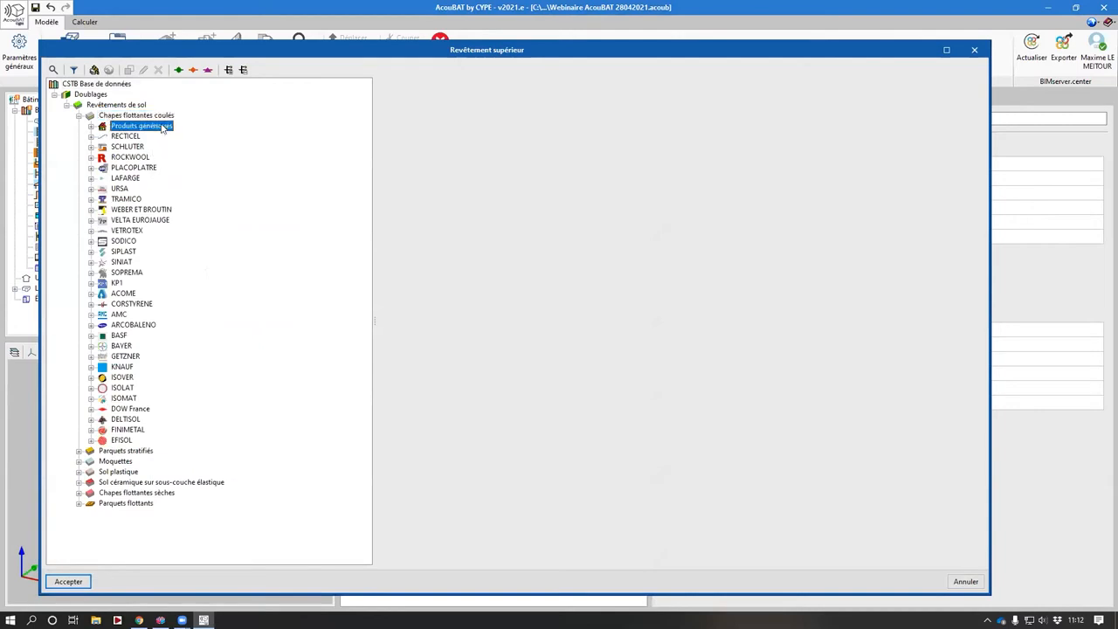
pyautogui.doubleClick(166, 158)
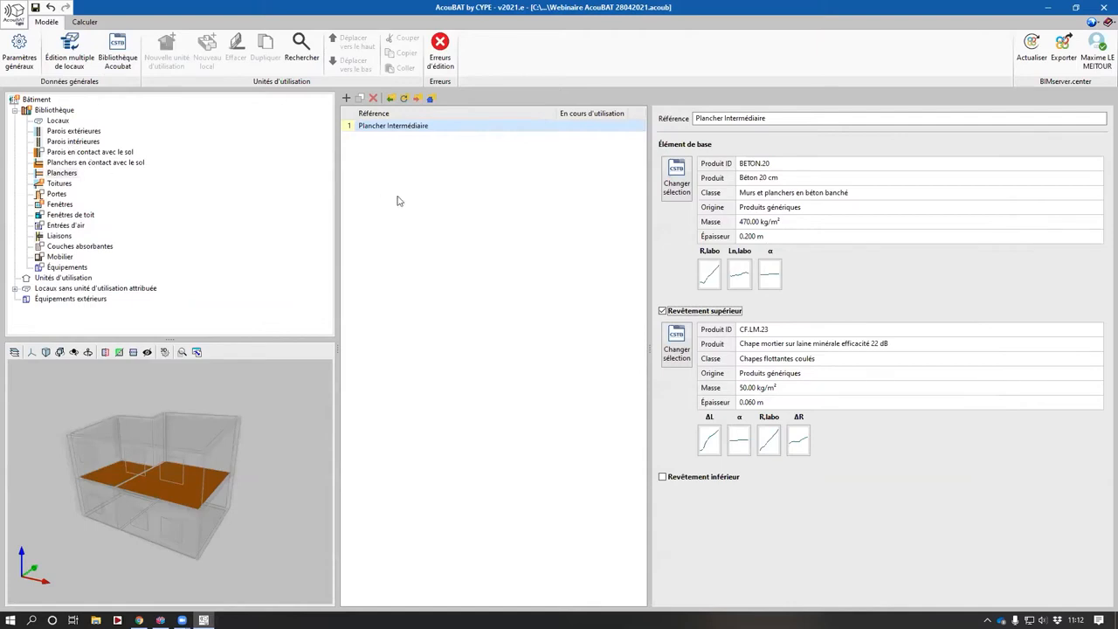
# - Set the pitched roof's base element to the generic Toiture ardoise naturelle +1BA13+ LV 100mm entre panne, reviewing its description
pyautogui.click(59, 184)
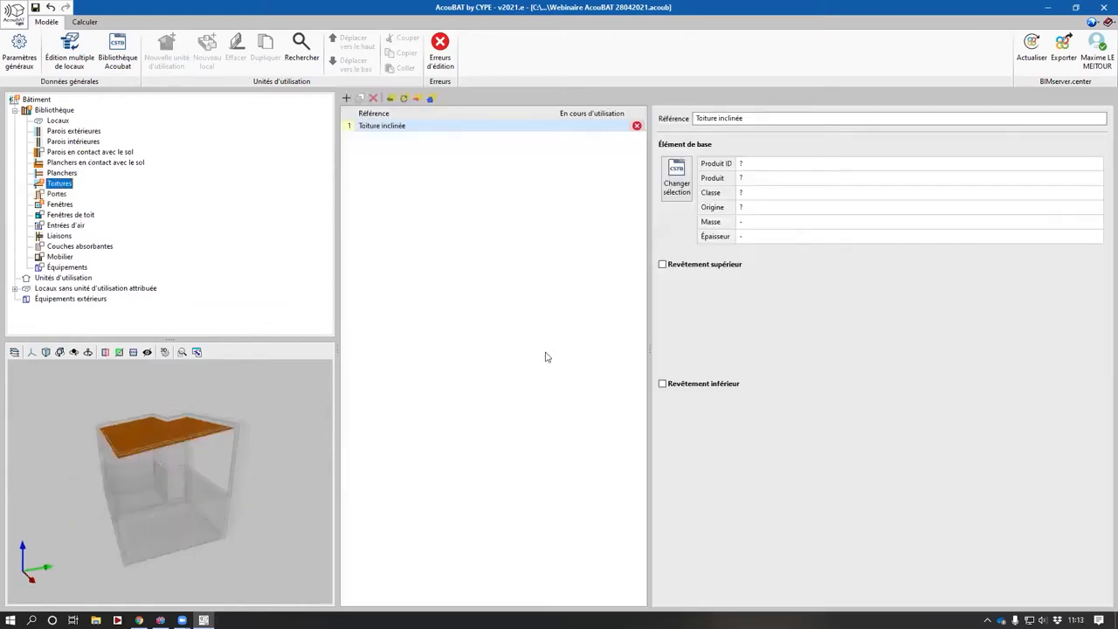
pyautogui.click(685, 174)
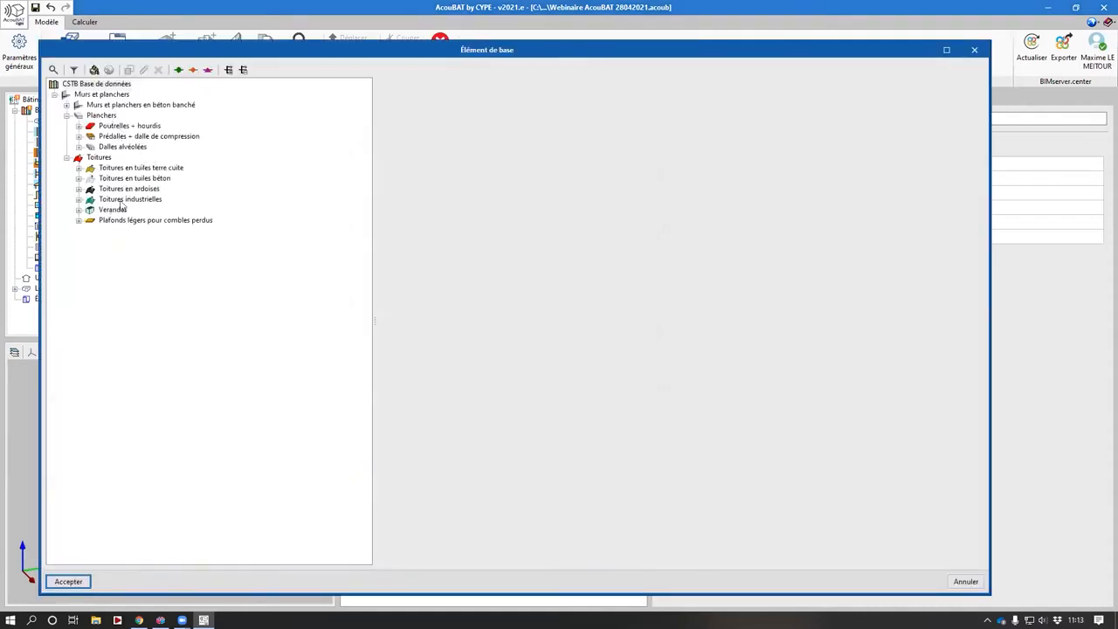
pyautogui.doubleClick(128, 189)
pyautogui.doubleClick(133, 200)
pyautogui.click(162, 210)
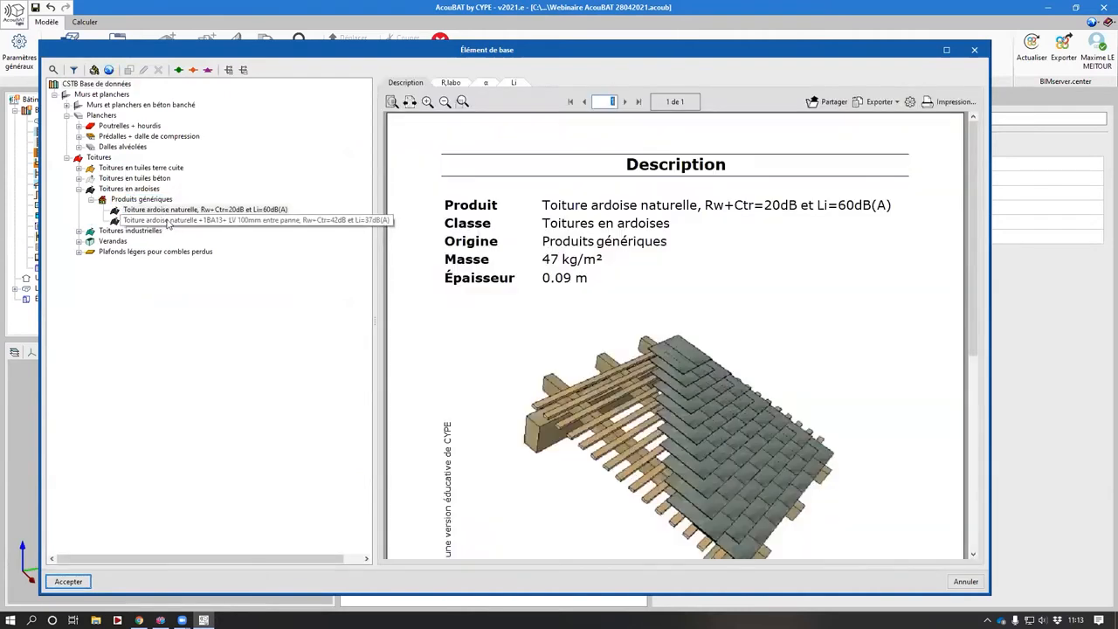
pyautogui.click(168, 220)
pyautogui.scroll(-1, 721, 413)
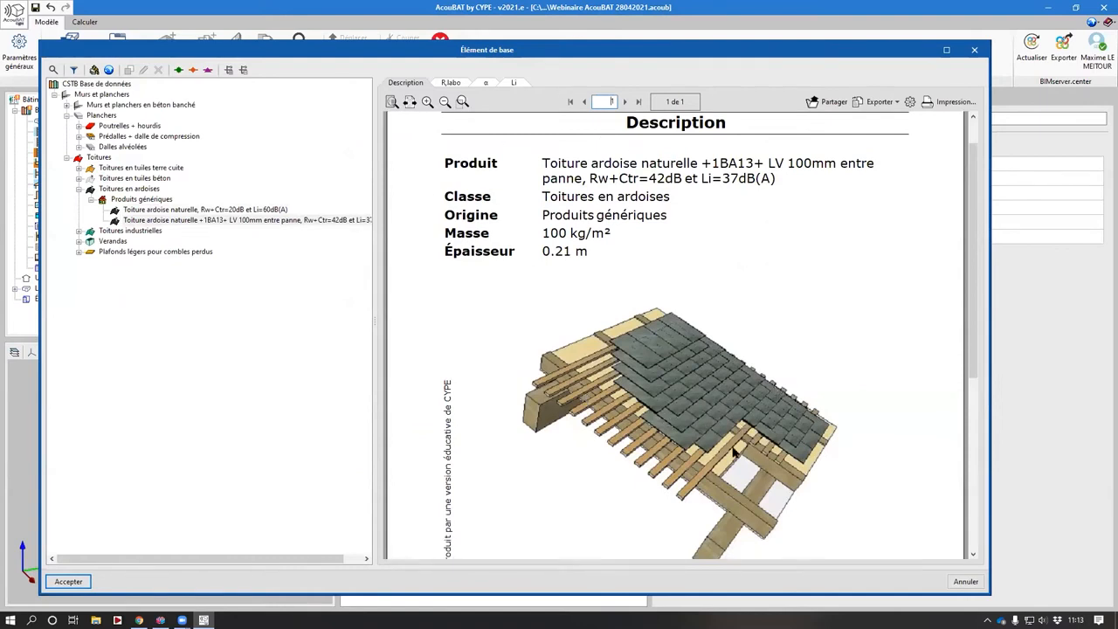
pyautogui.click(58, 580)
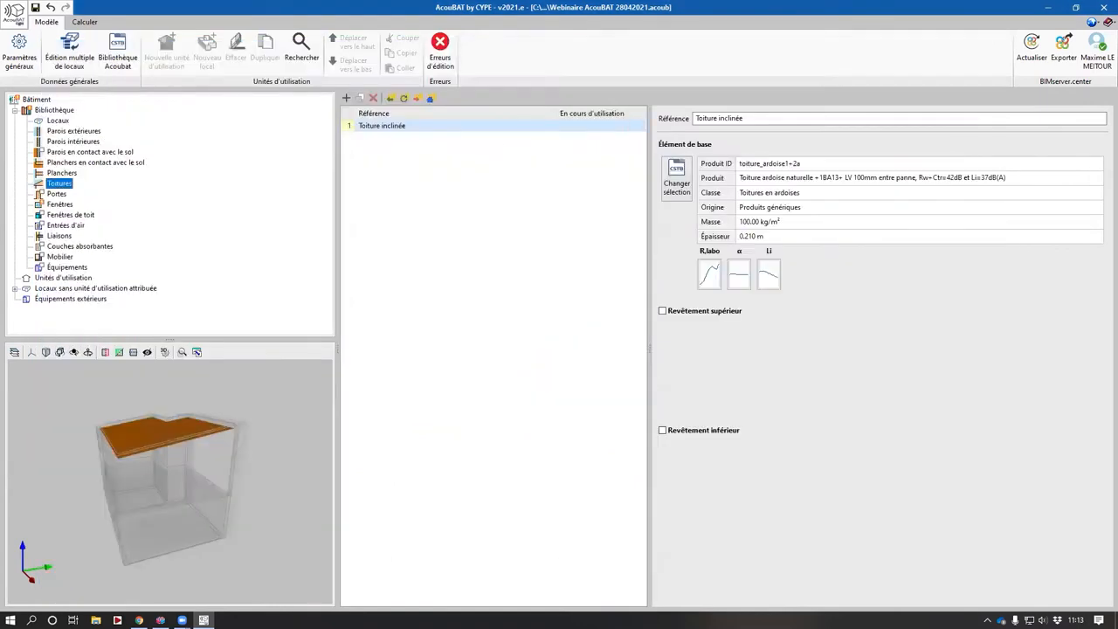
# - Set the Fenetre 1 window's product to the generic Fenêtre standard en PVC, vitrage 4(16)6, (Rw+Ctr = 31 dB)
pyautogui.click(57, 194)
pyautogui.moveTo(169, 457); pyautogui.dragTo(148, 500, button='middle')
pyautogui.click(59, 204)
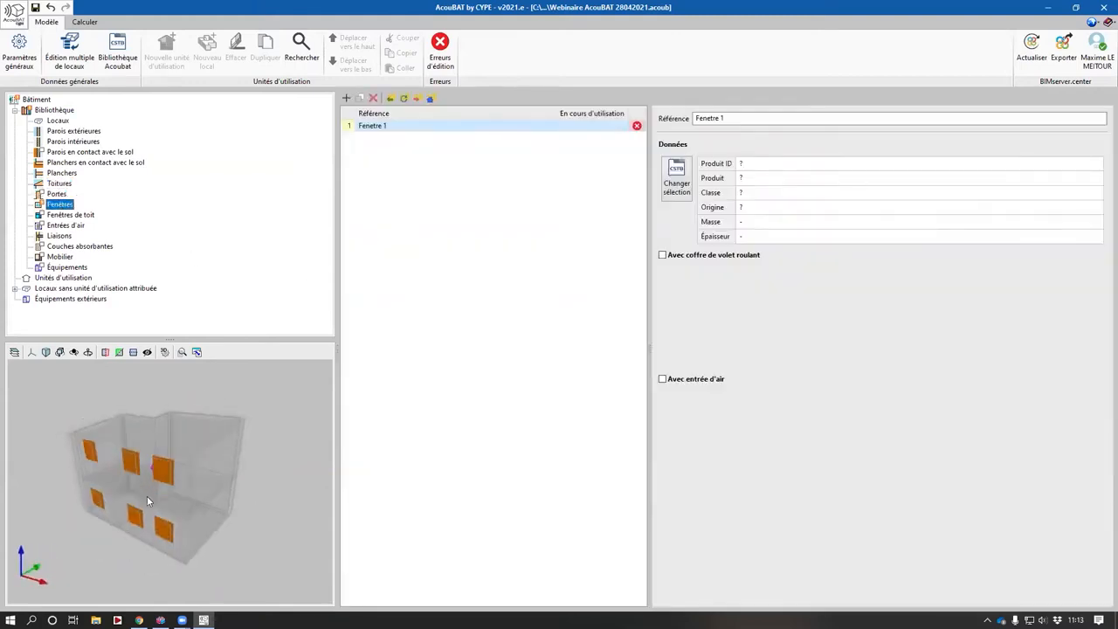
pyautogui.click(672, 183)
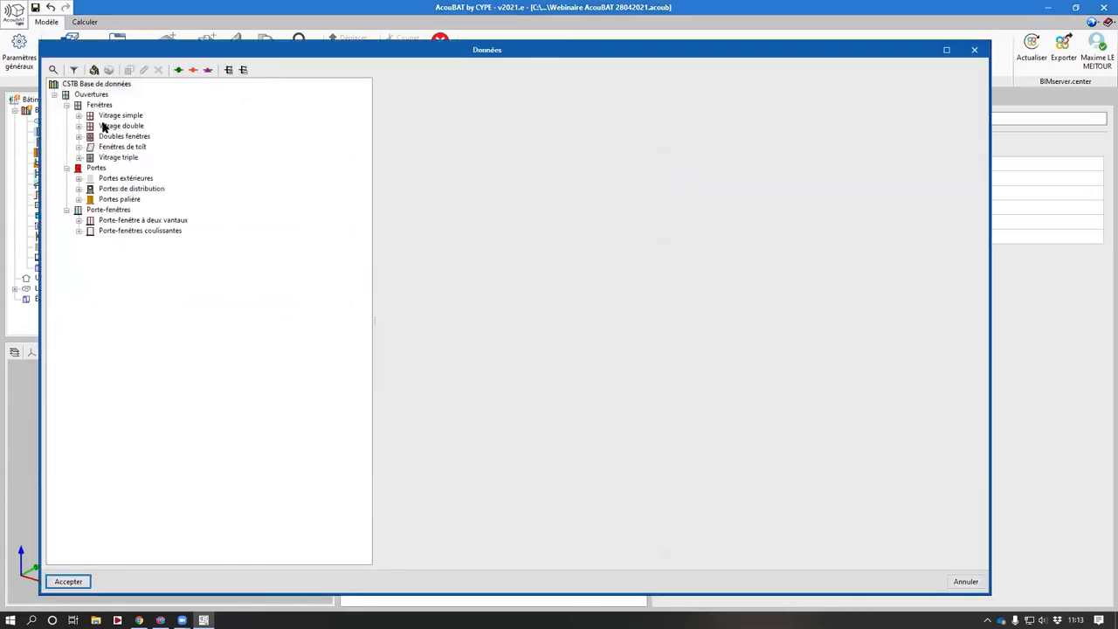
pyautogui.doubleClick(114, 126)
pyautogui.doubleClick(140, 136)
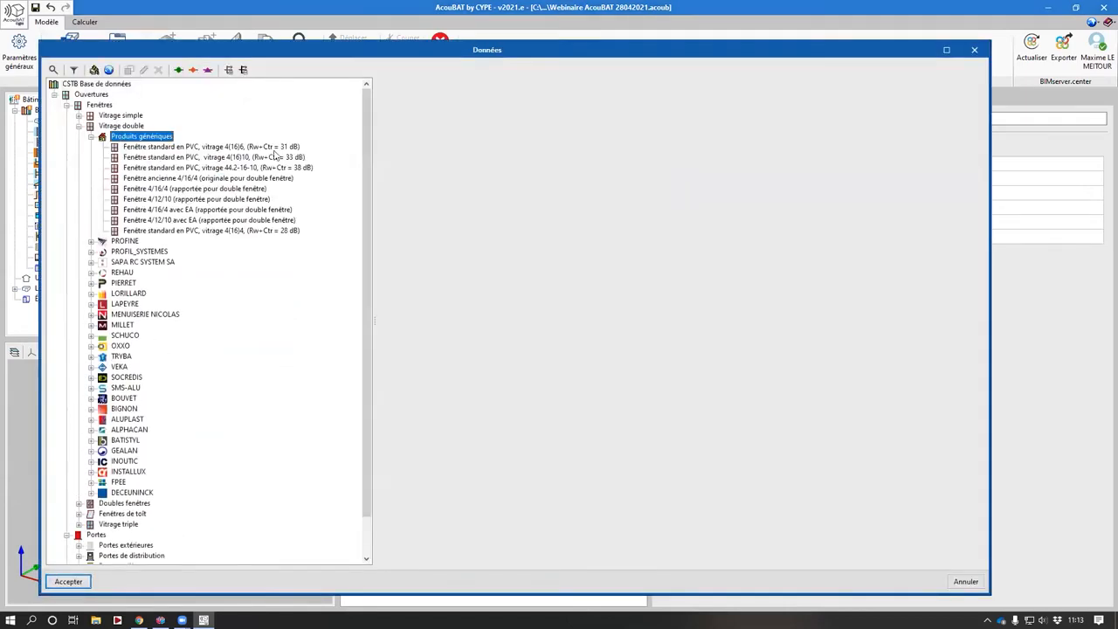
pyautogui.click(213, 147)
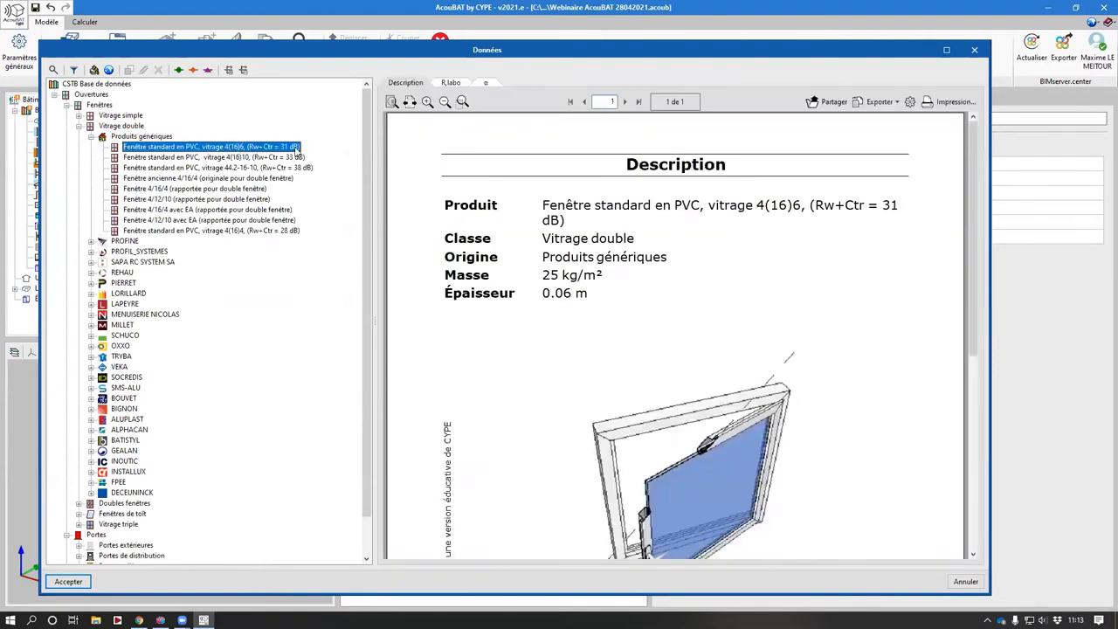
pyautogui.doubleClick(297, 148)
# - Enable a roller shutter box on the window and choose the generic CVR en PVC alvéolaire : Dn,e,w + Ctr = 46 dB
pyautogui.click(731, 303)
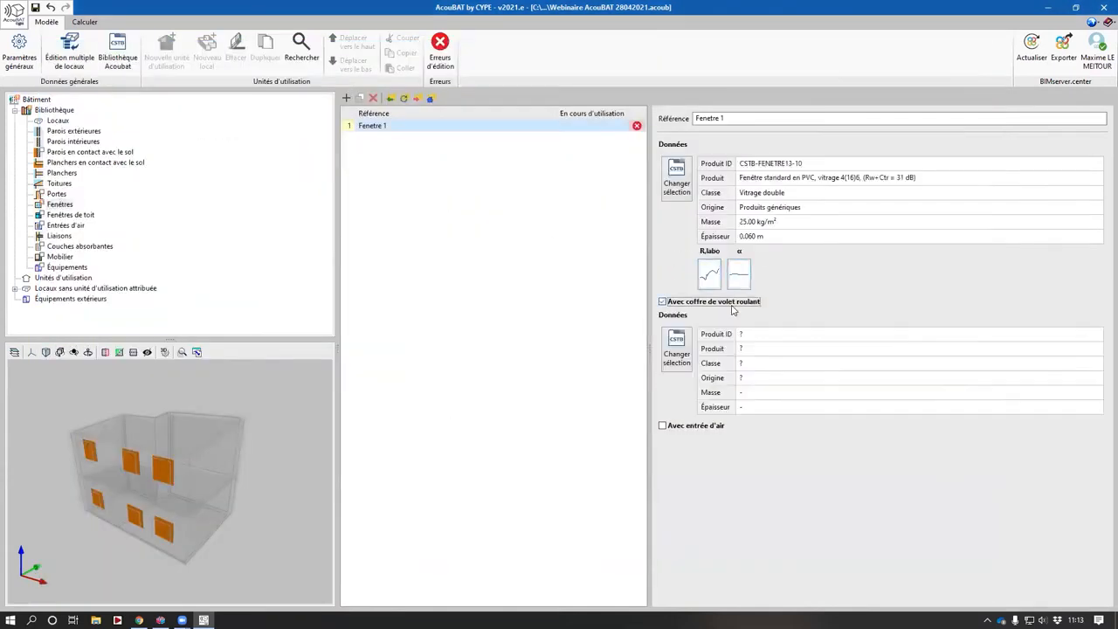
pyautogui.click(676, 348)
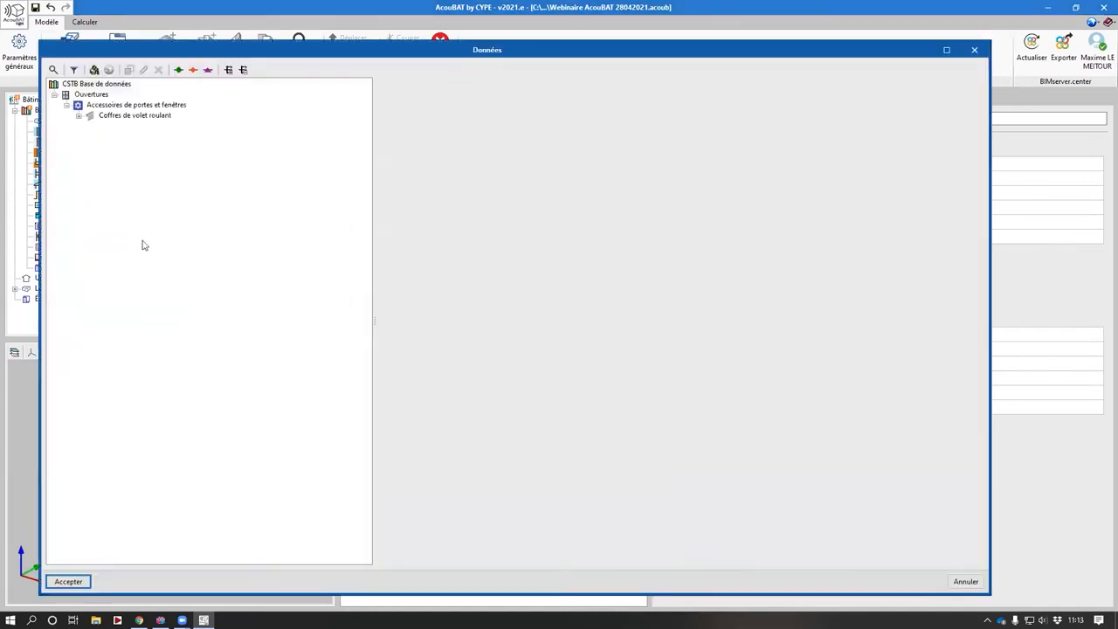
pyautogui.doubleClick(111, 116)
pyautogui.doubleClick(138, 127)
pyautogui.click(140, 137)
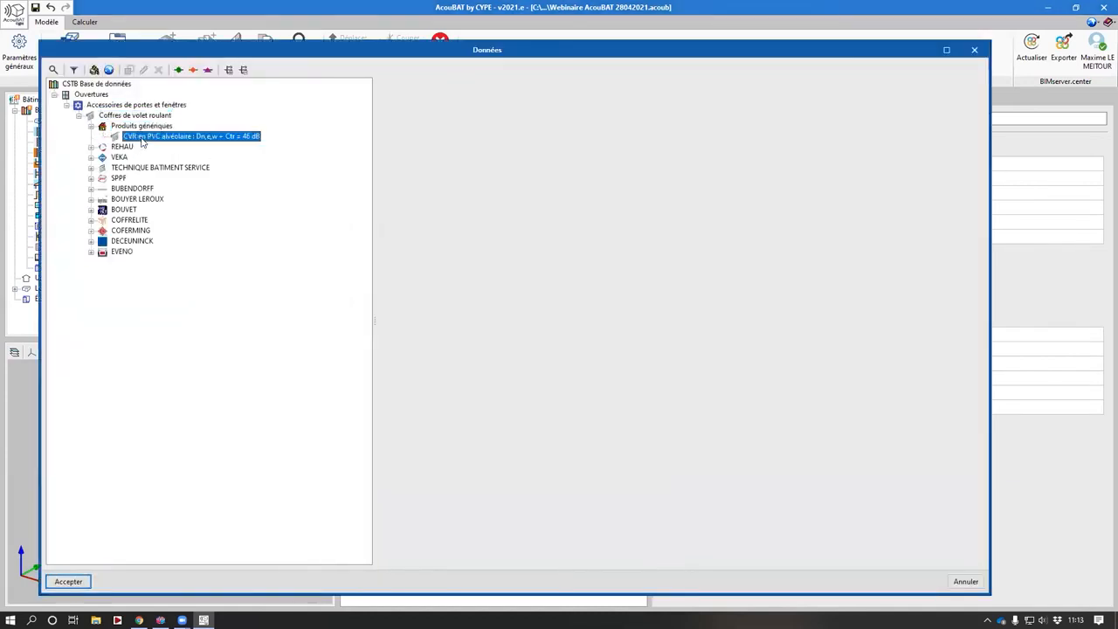
pyautogui.doubleClick(141, 137)
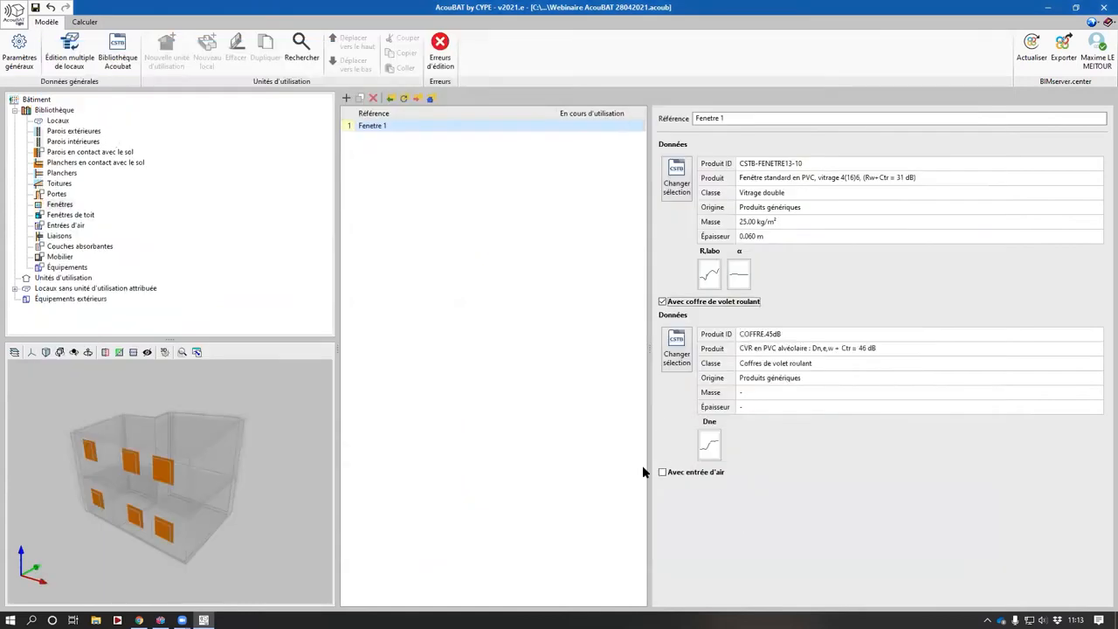
# - Enable an air inlet on the window and choose the generic Entrée d'air sur menuiserie Dn,e,w + Ctr = 36 dB pour Mod 15, 22 et 30
pyautogui.click(662, 471)
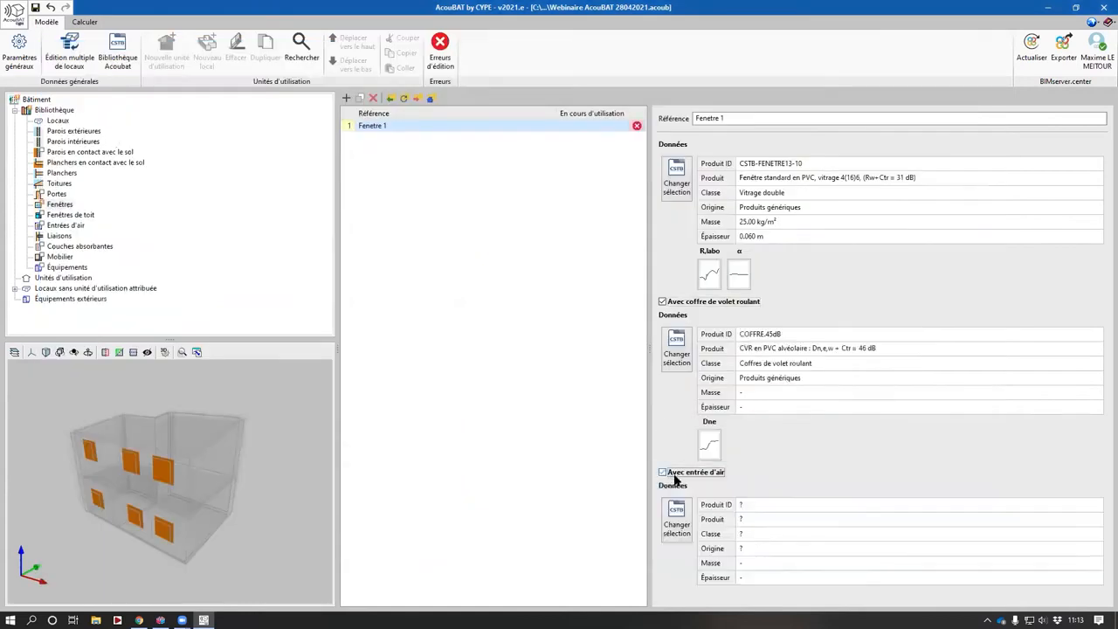
pyautogui.click(678, 528)
pyautogui.doubleClick(114, 148)
pyautogui.doubleClick(131, 158)
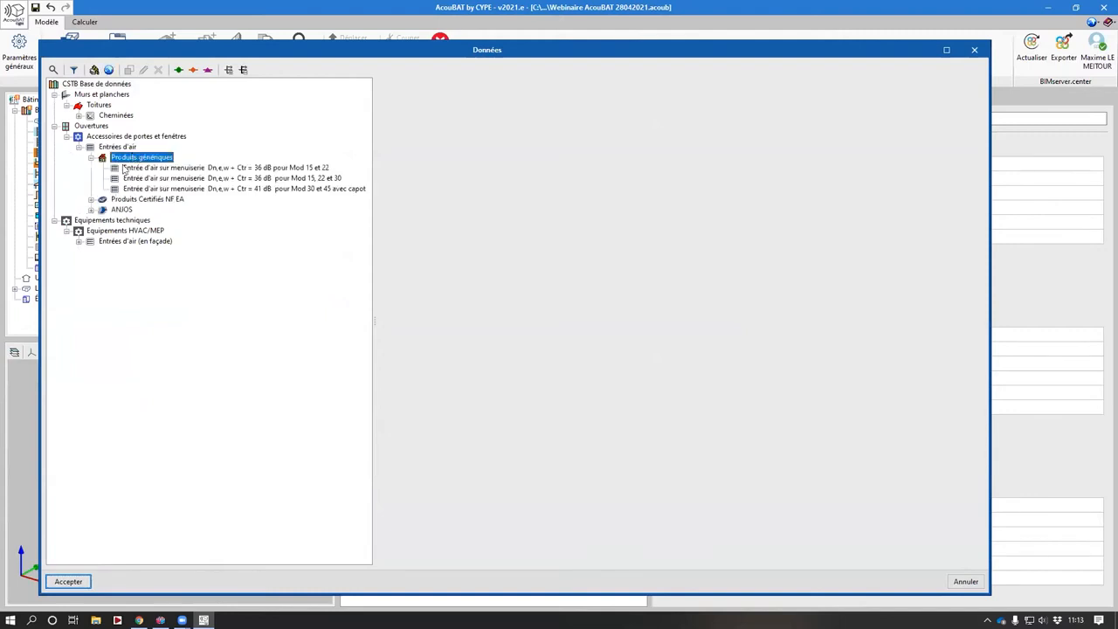
pyautogui.click(172, 179)
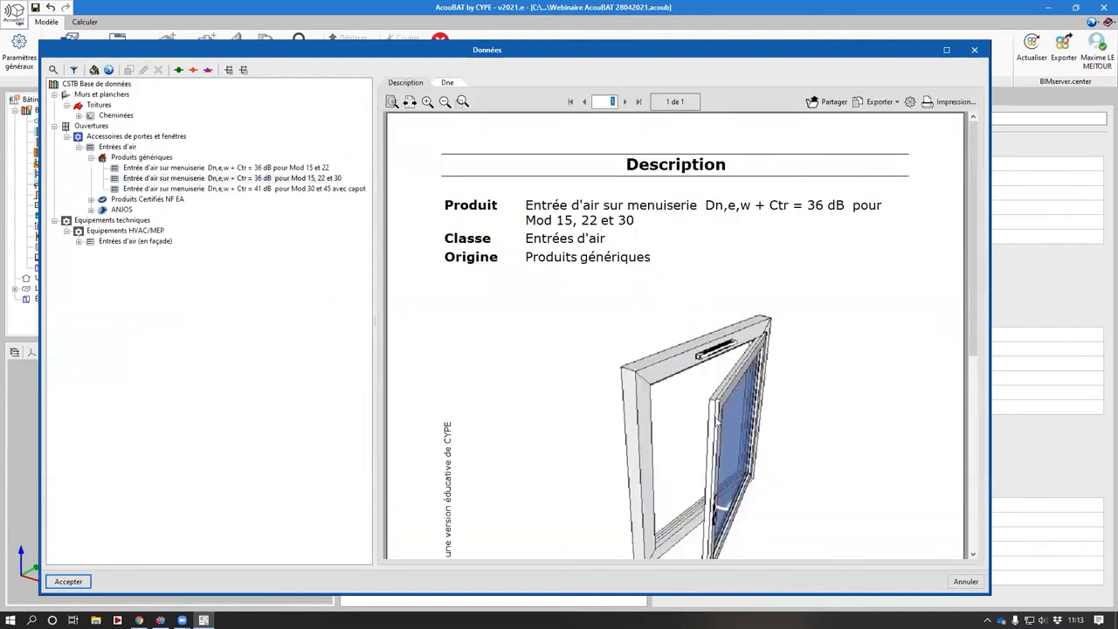
pyautogui.scroll(-2, 620, 330)
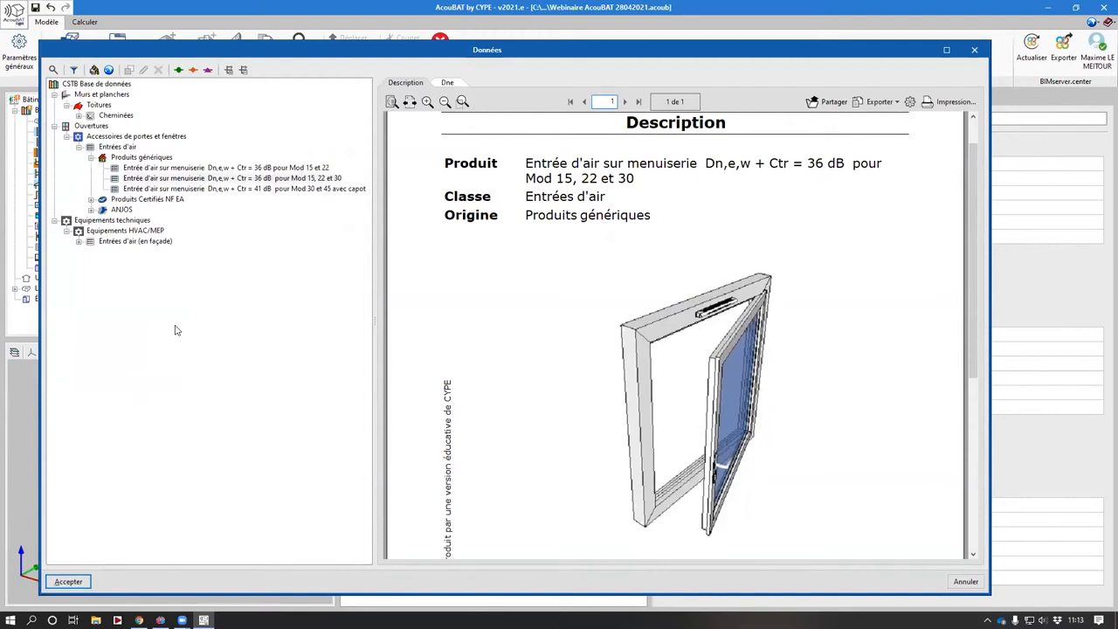
pyautogui.press('Return')
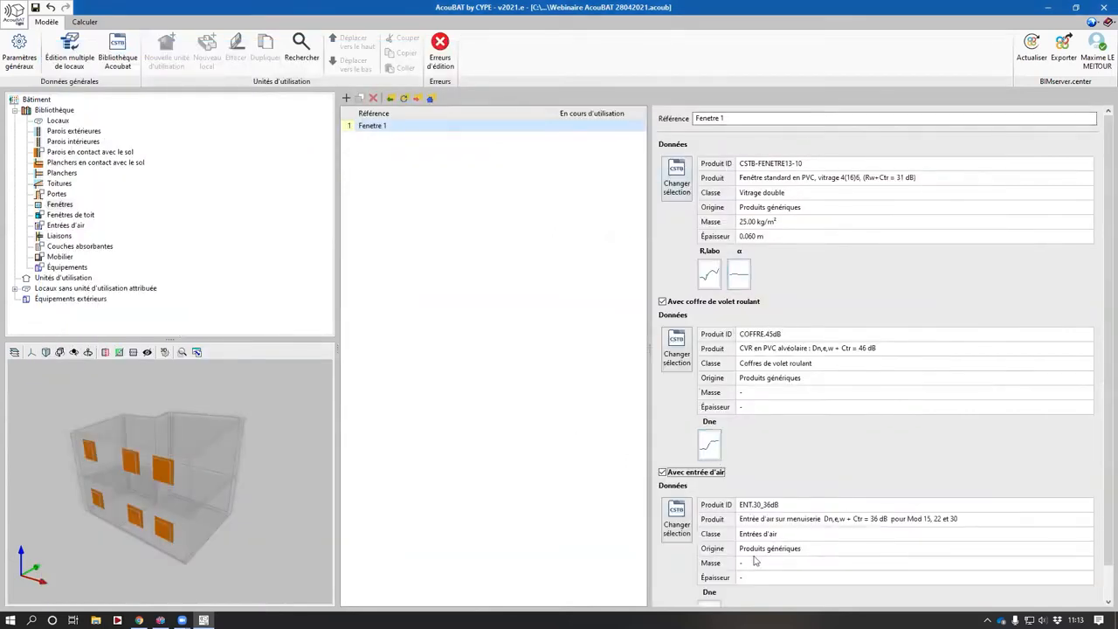
pyautogui.click(661, 301)
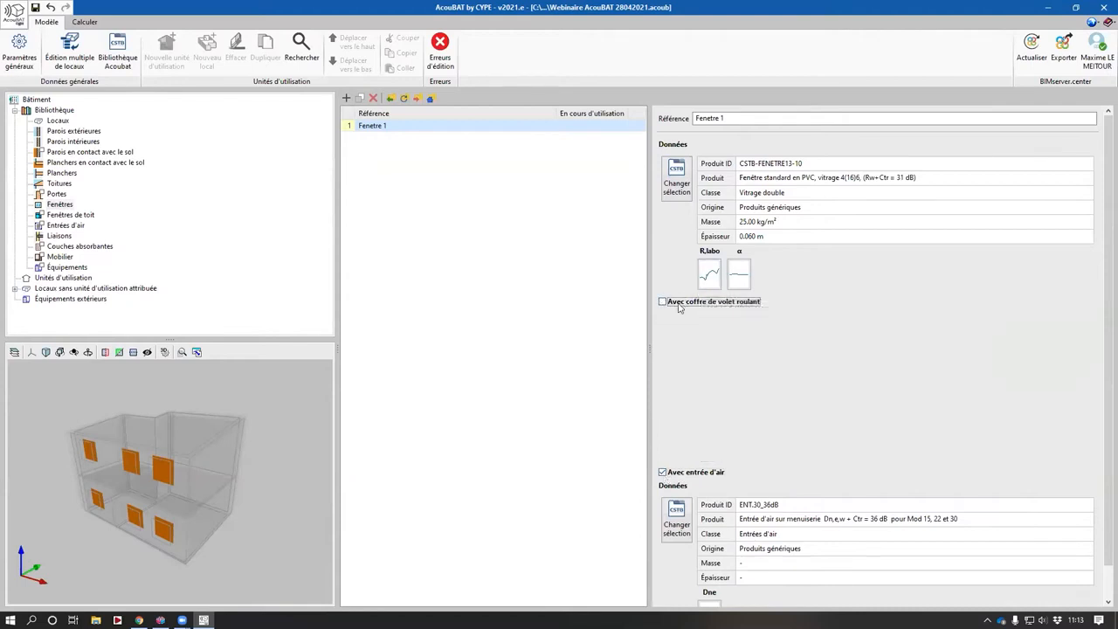
pyautogui.click(679, 304)
pyautogui.click(61, 216)
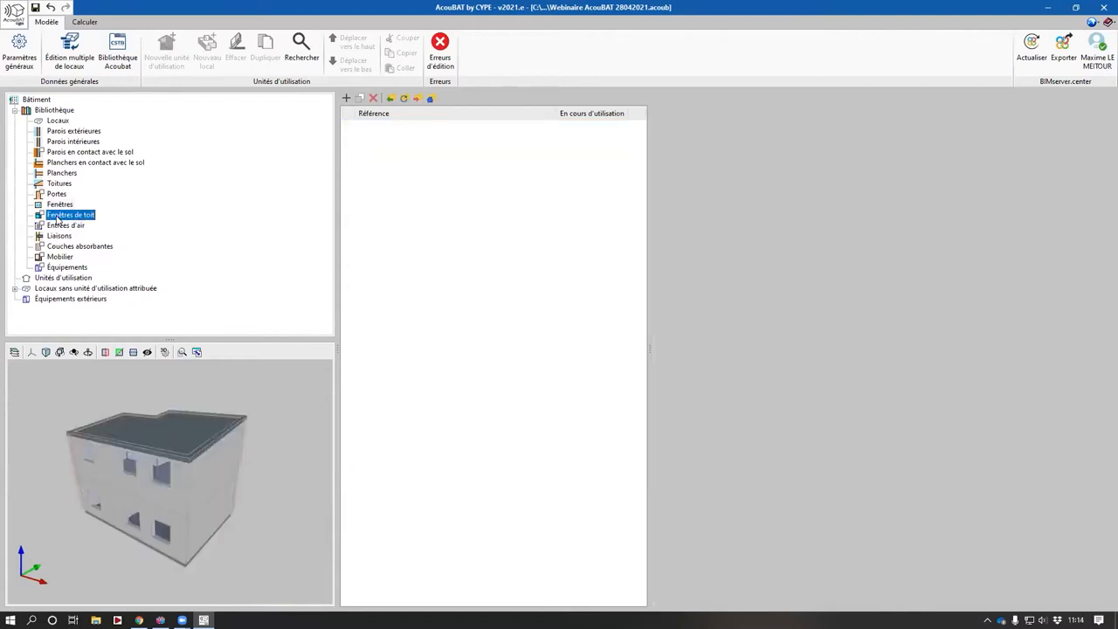
pyautogui.click(63, 225)
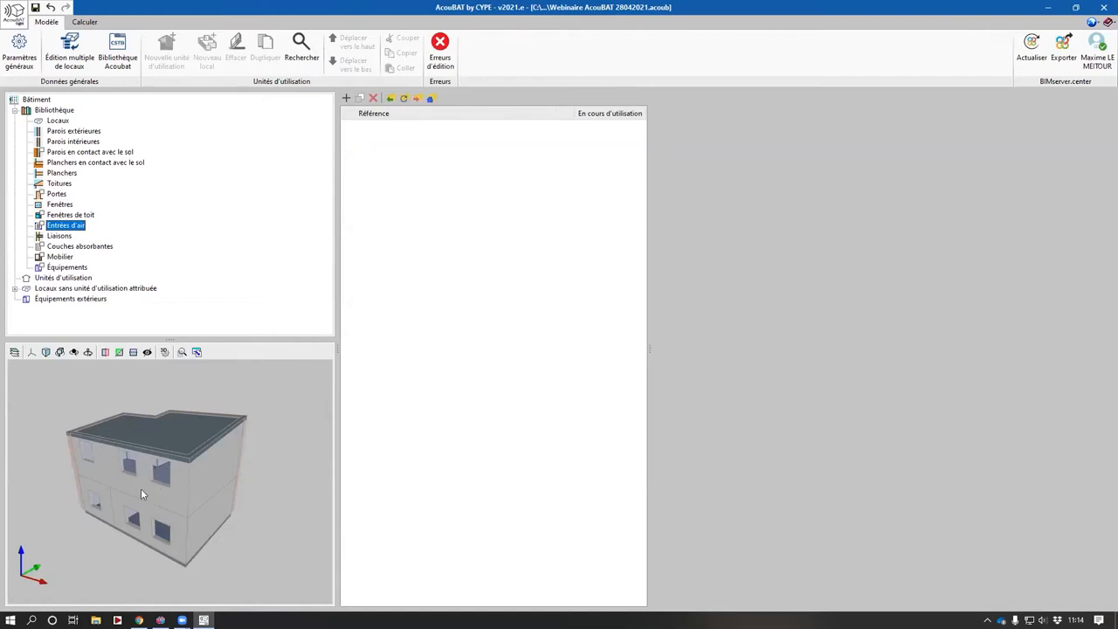
# - Browse the library's junction types, reviewing the edges and angles of several junctions
pyautogui.click(59, 236)
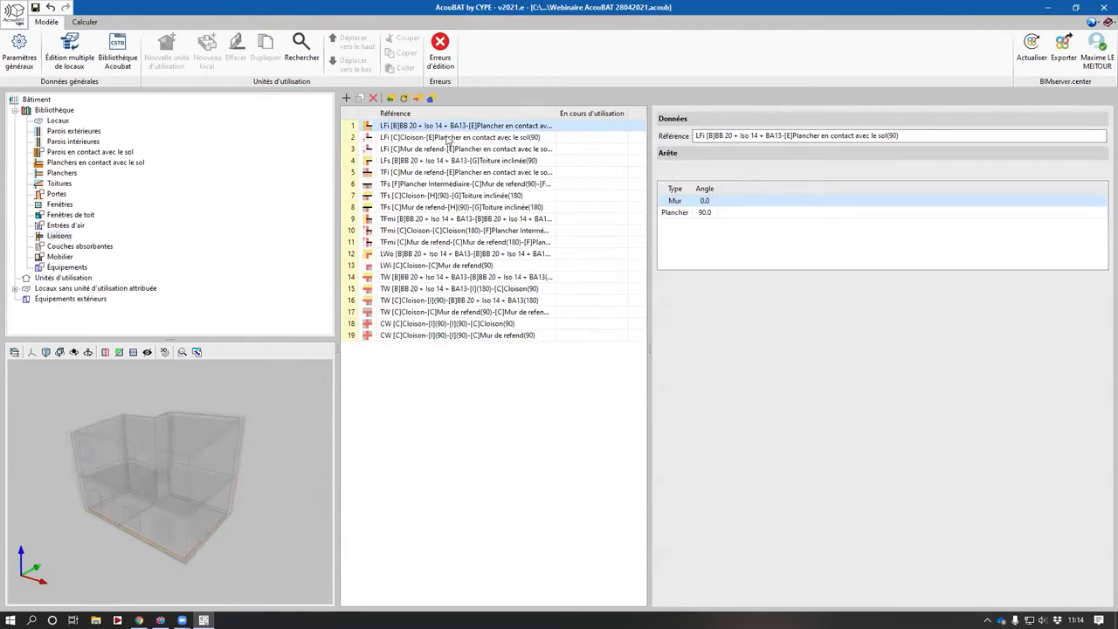
pyautogui.click(447, 139)
pyautogui.click(448, 154)
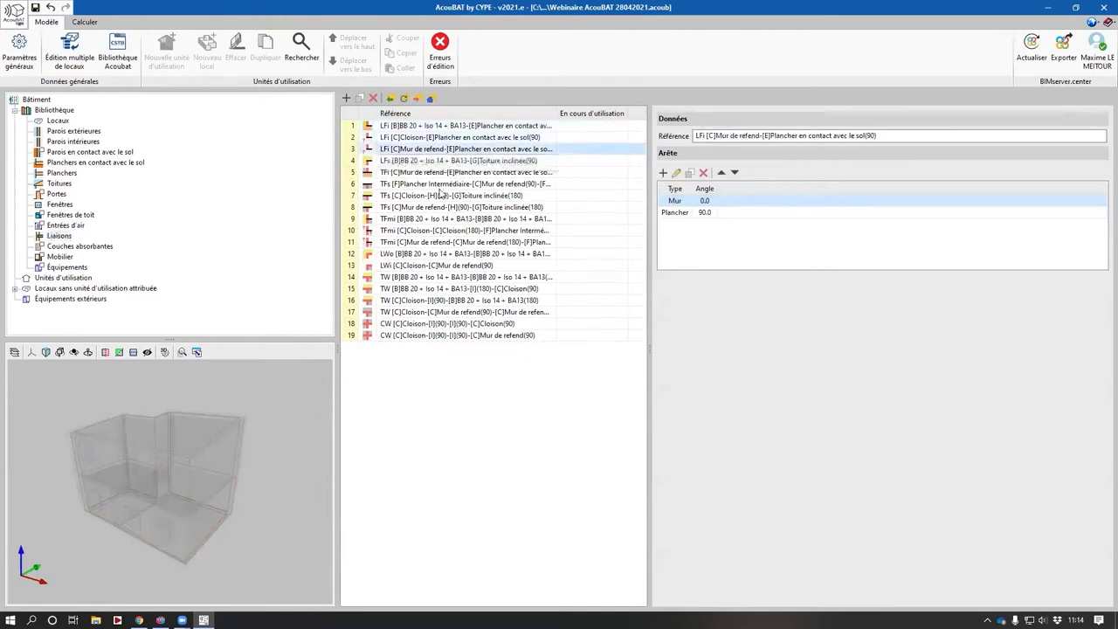
pyautogui.click(442, 196)
pyautogui.click(434, 218)
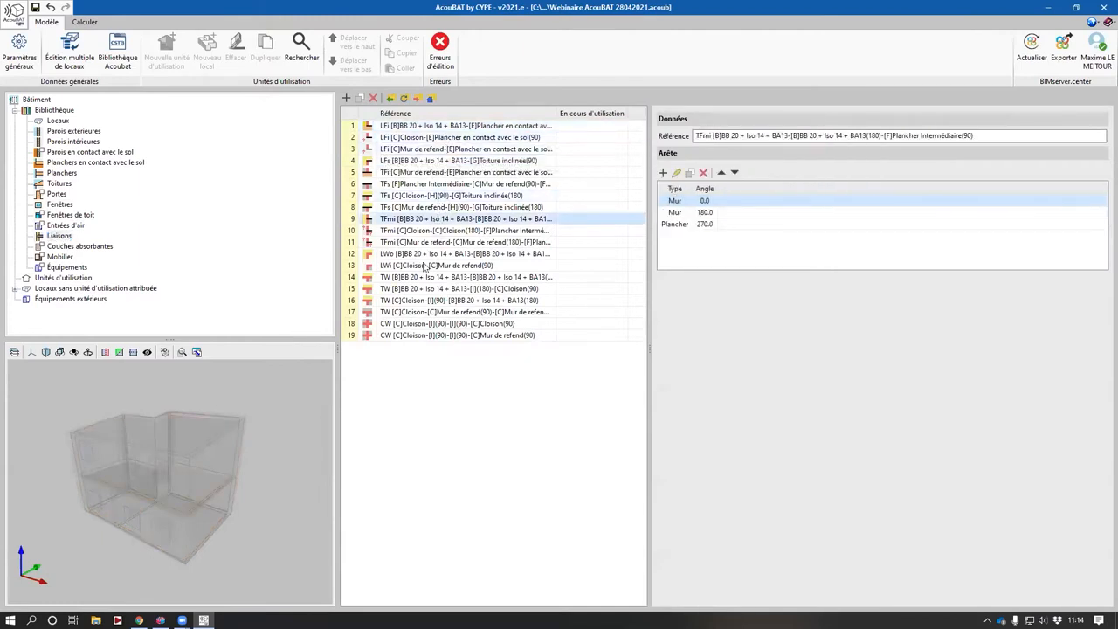
pyautogui.click(424, 265)
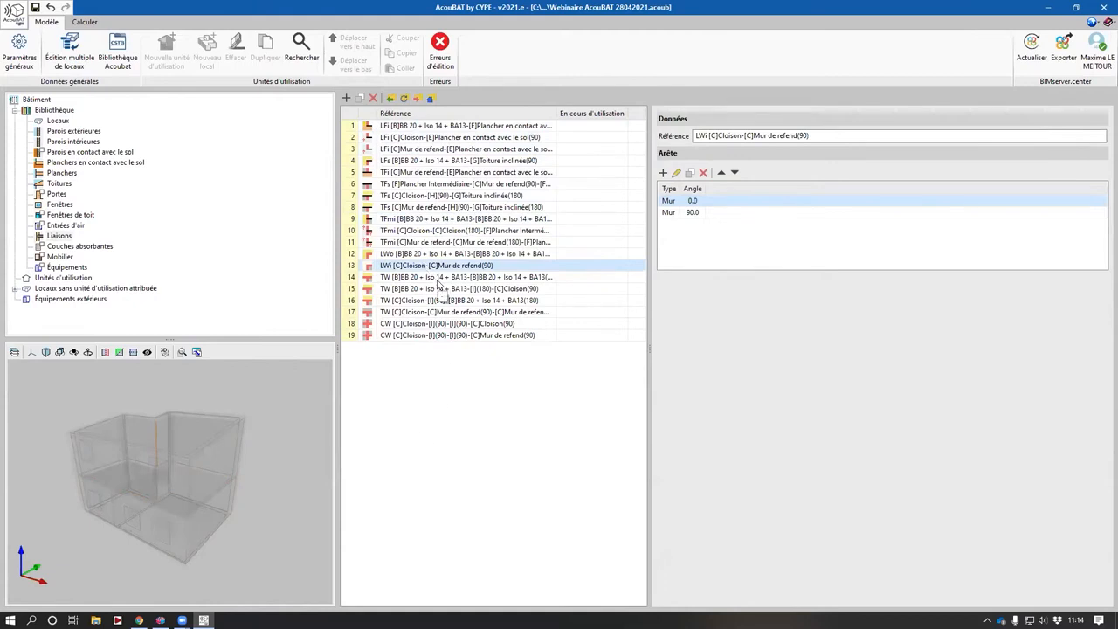
# - Browse the library's furniture, equipment, room types and exterior wall entries
pyautogui.click(68, 257)
pyautogui.click(63, 268)
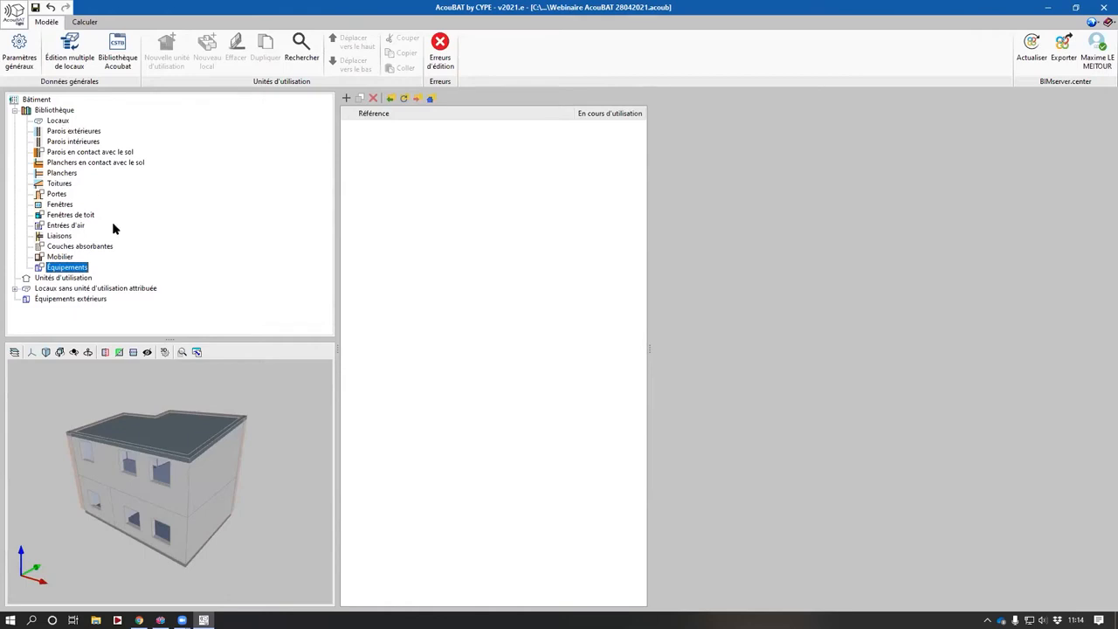
pyautogui.click(60, 121)
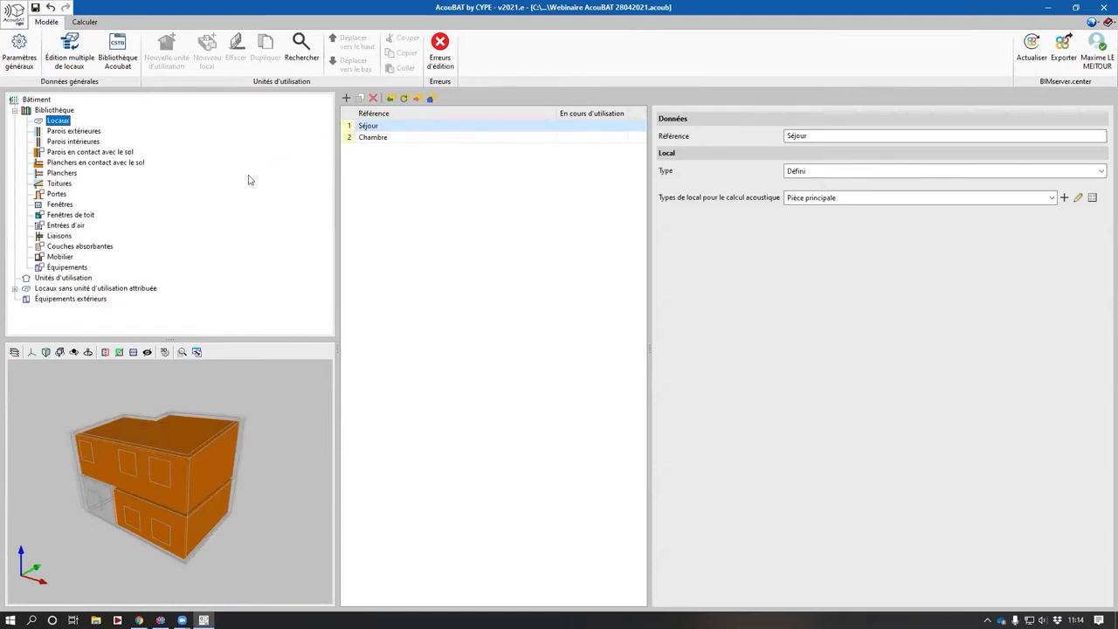
pyautogui.click(74, 131)
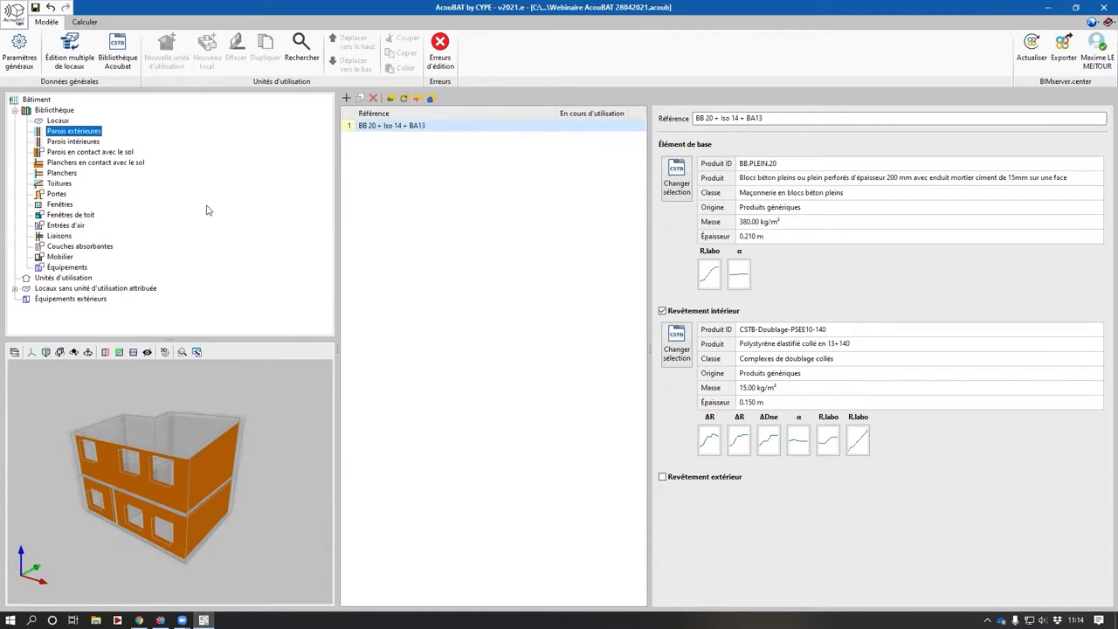
# - Examine each room without an assigned dwelling unit, highlighting it in the 3D view
pyautogui.click(14, 288)
pyautogui.scroll(-1, 91, 297)
pyautogui.click(95, 279)
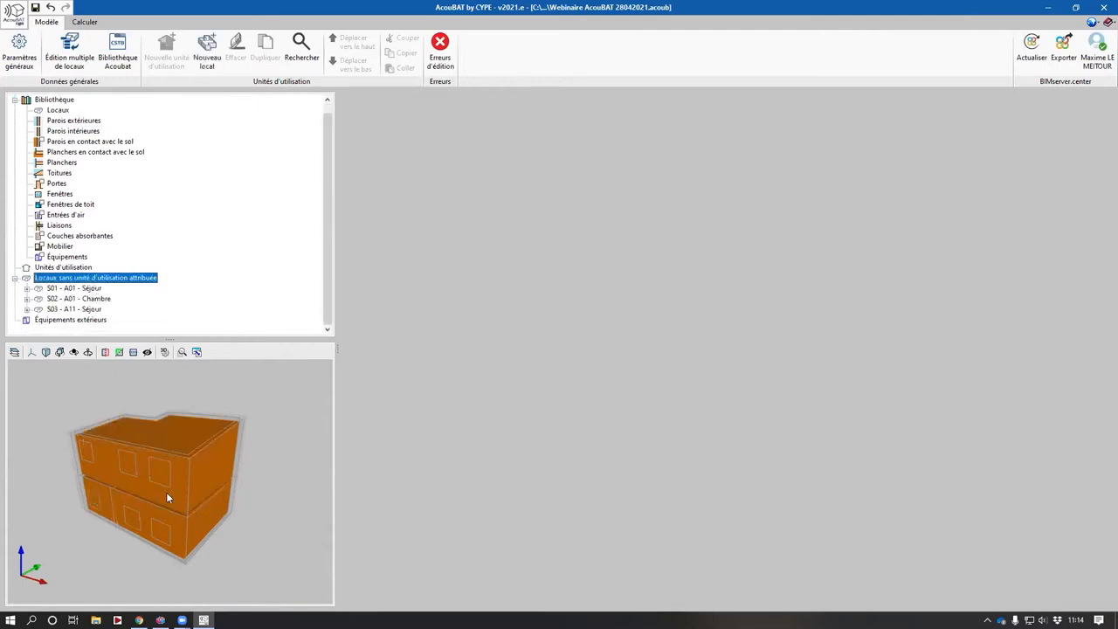
pyautogui.moveTo(166, 492); pyautogui.dragTo(192, 491)
pyautogui.click(85, 291)
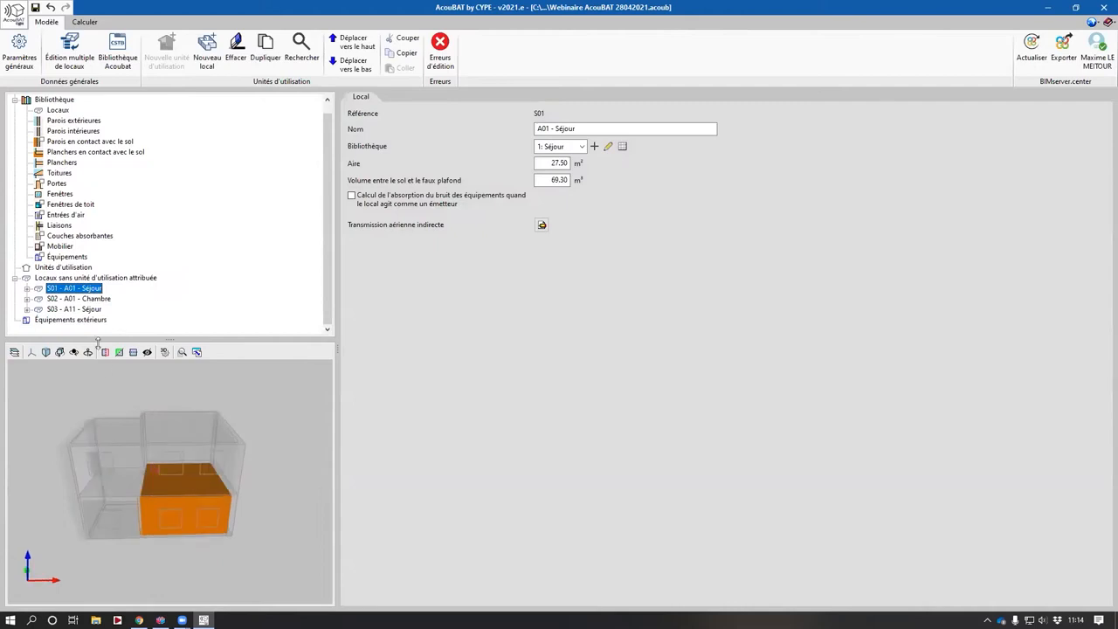
pyautogui.click(87, 299)
pyautogui.click(87, 309)
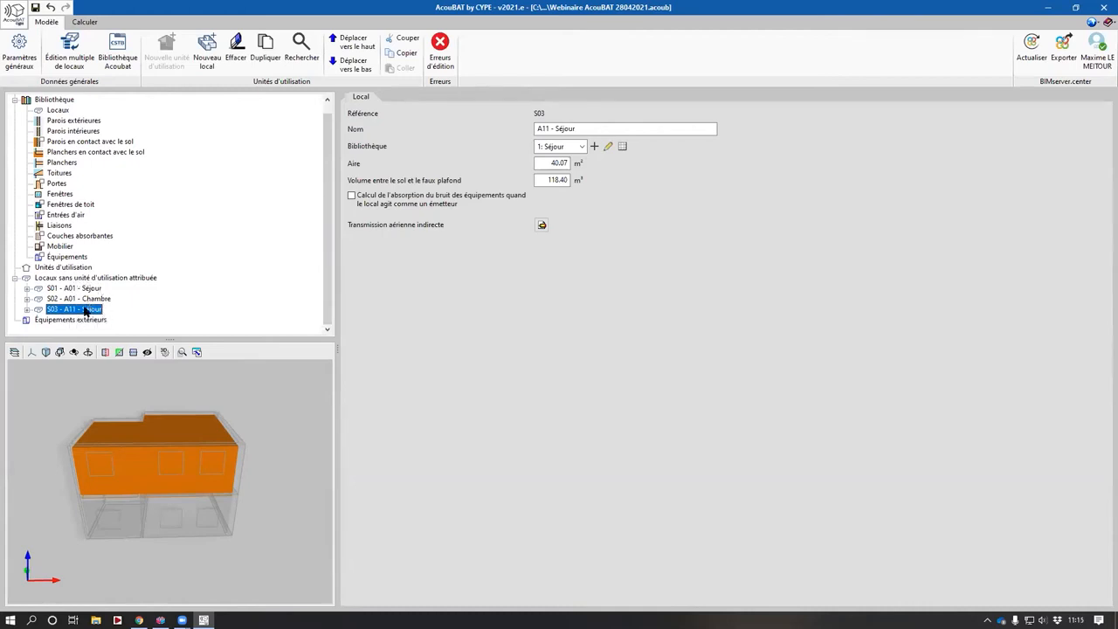
pyautogui.click(89, 292)
pyautogui.click(91, 300)
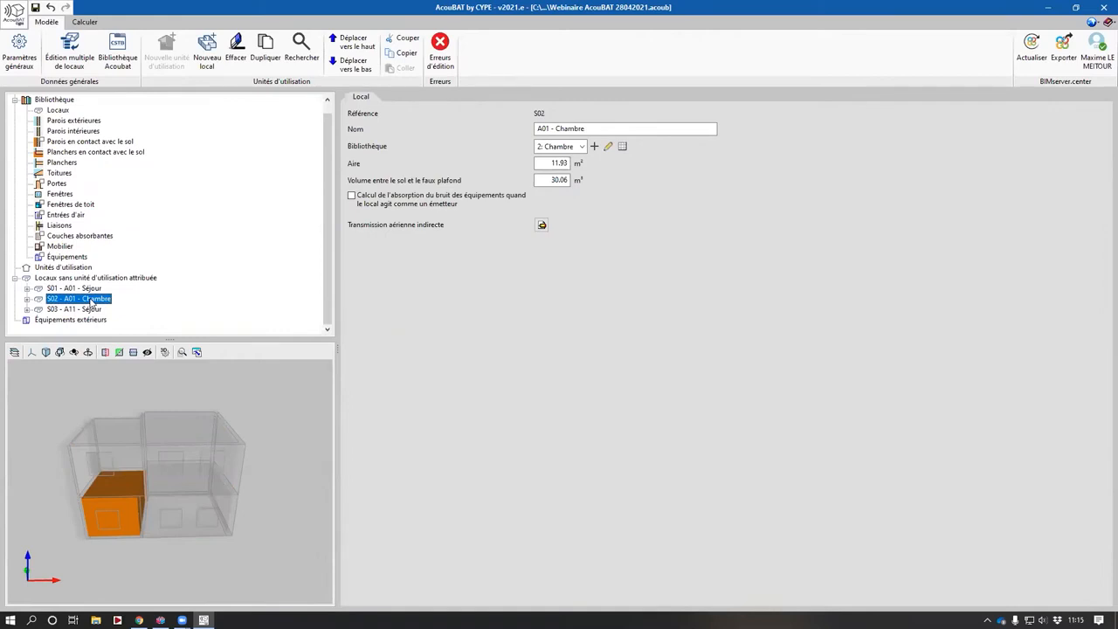
# - Create a new dwelling unit named A01
pyautogui.click(66, 268)
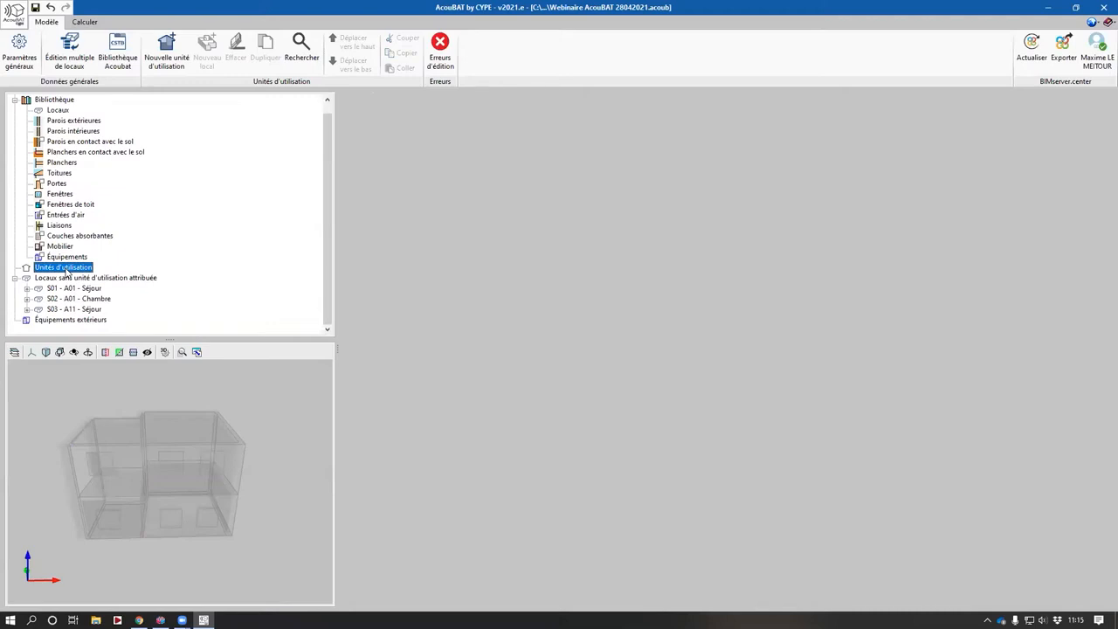
pyautogui.rightClick(66, 269)
pyautogui.click(116, 274)
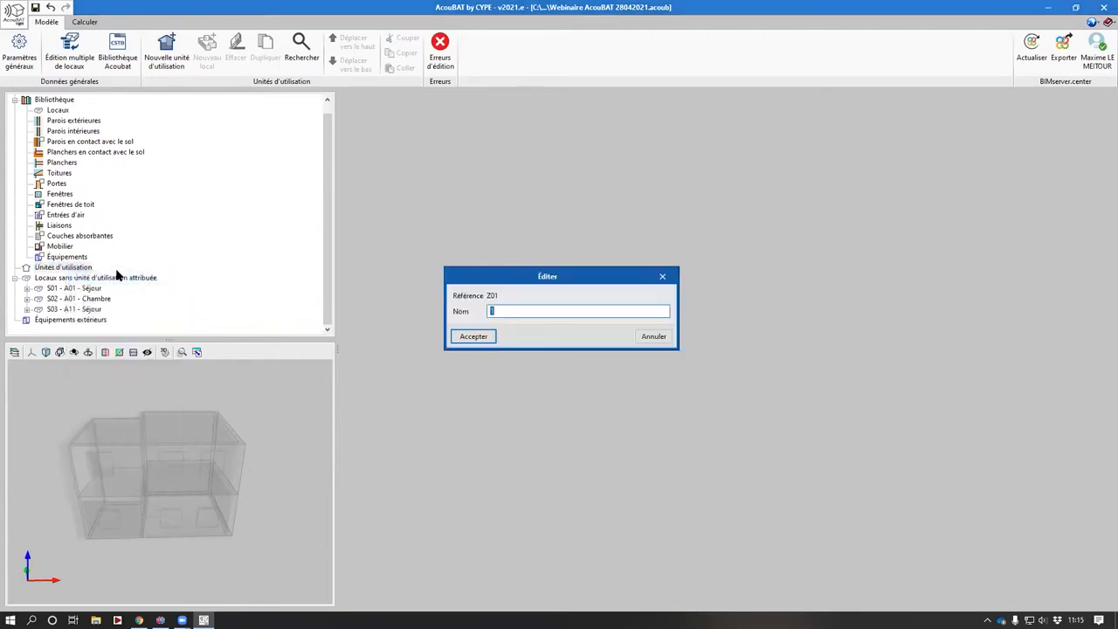
pyautogui.write('A01')
pyautogui.press('Return')
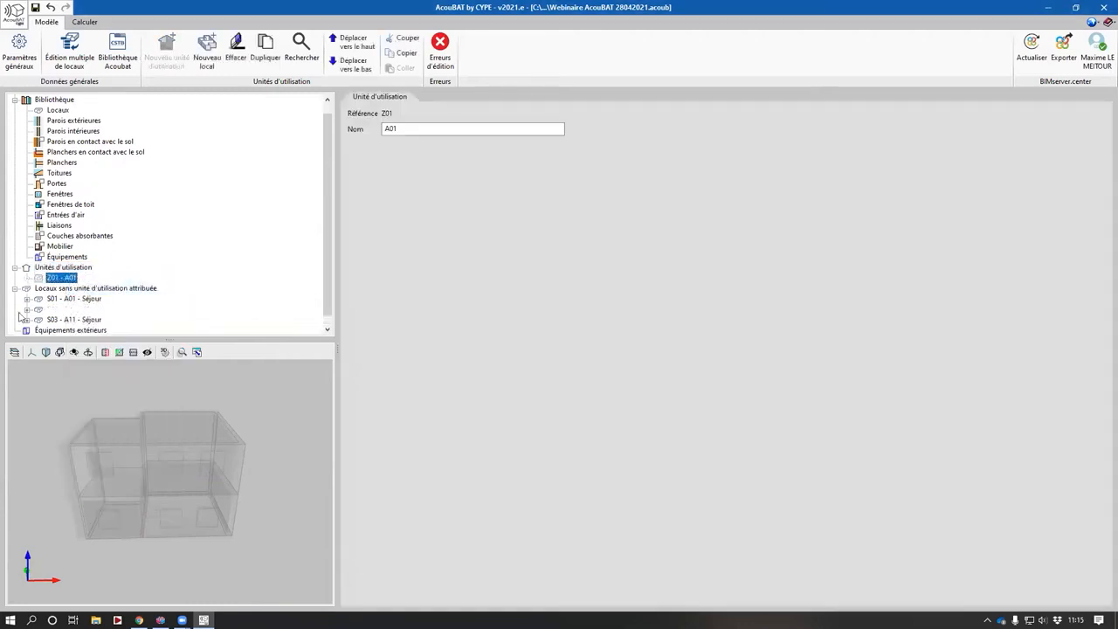
# - Create a second dwelling unit named A11
pyautogui.rightClick(85, 268)
pyautogui.click(144, 276)
pyautogui.write('A11')
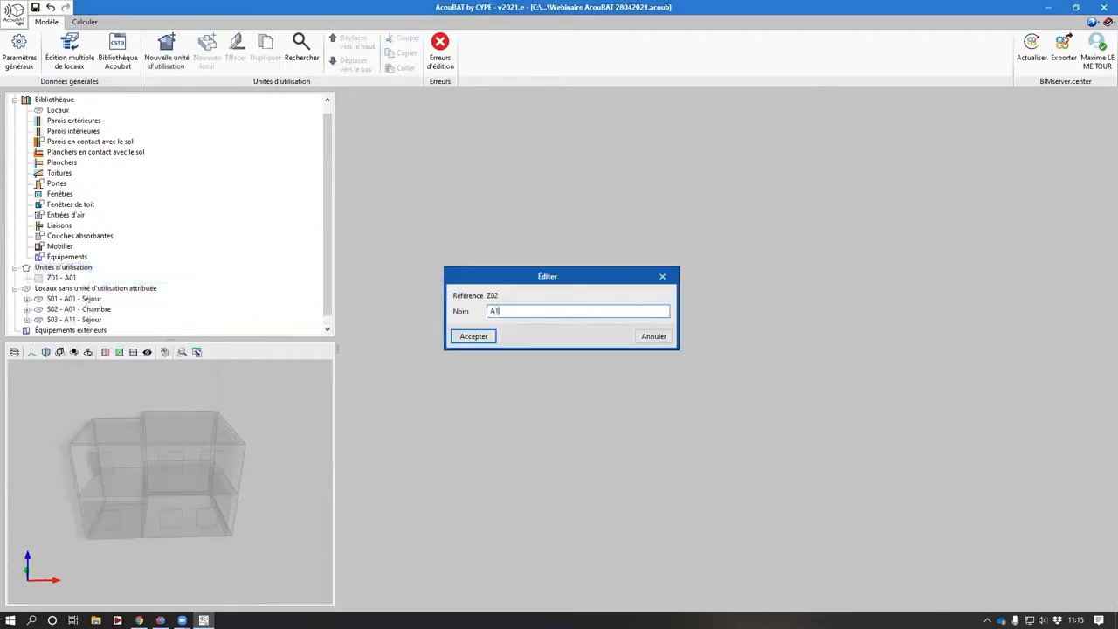
pyautogui.press('Return')
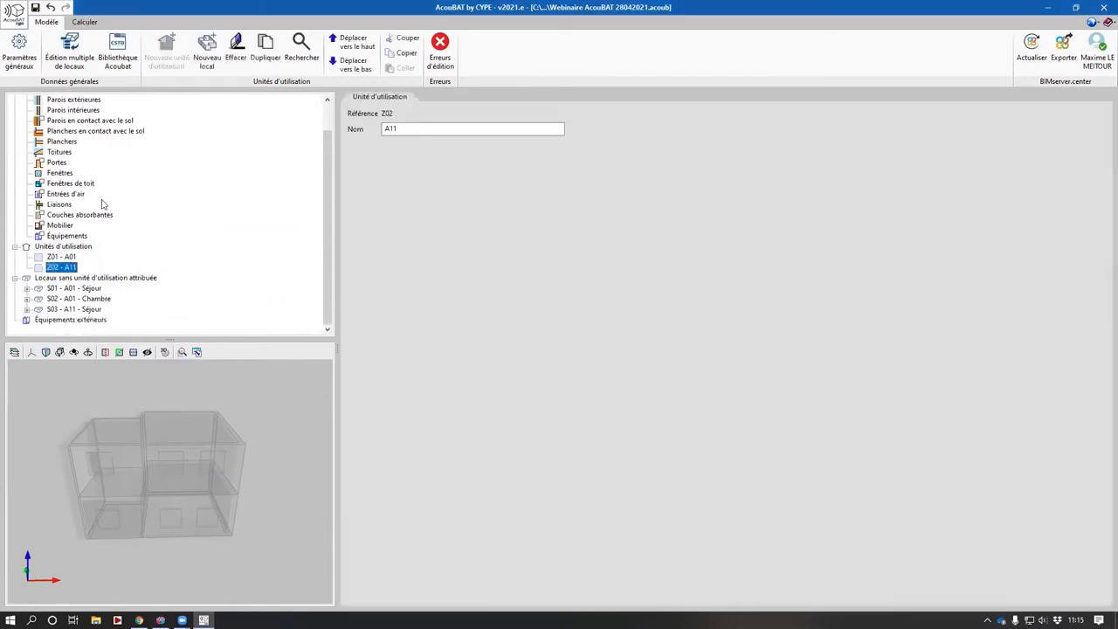
# - In multiple room editing, assign the ground-floor Séjour and Chambre rooms to unit Z01 - A01
pyautogui.click(72, 58)
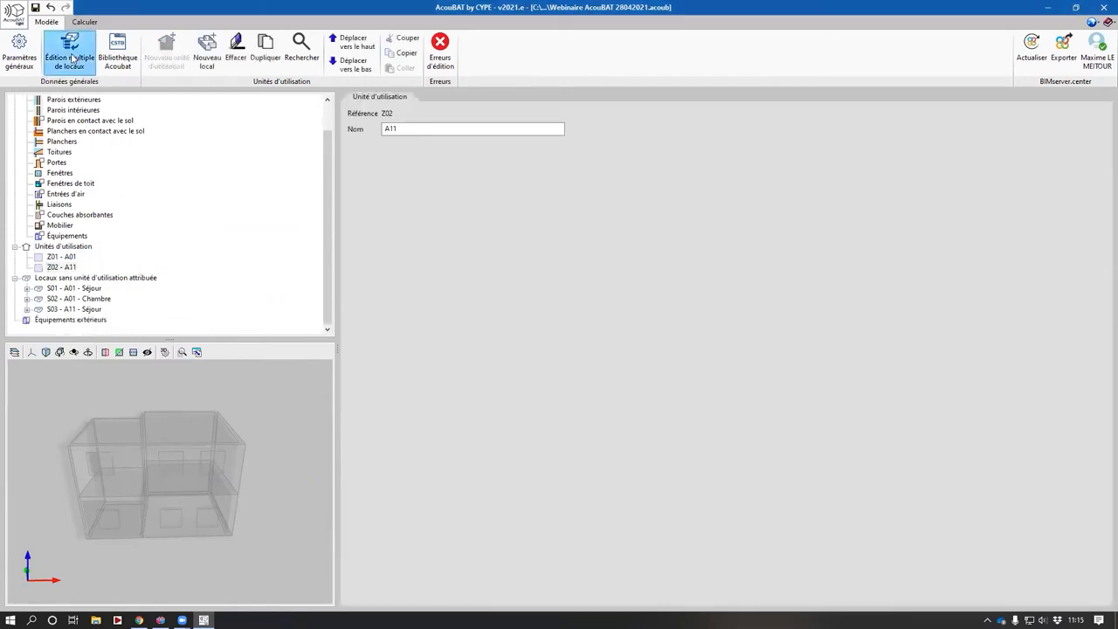
pyautogui.click(18, 82)
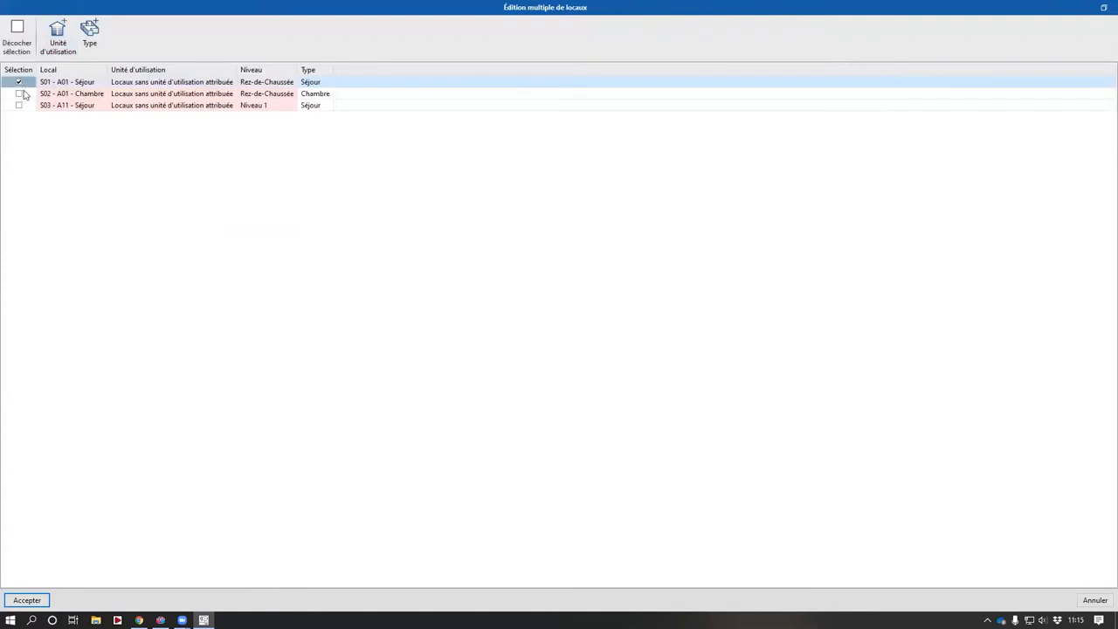
pyautogui.click(18, 94)
pyautogui.click(58, 36)
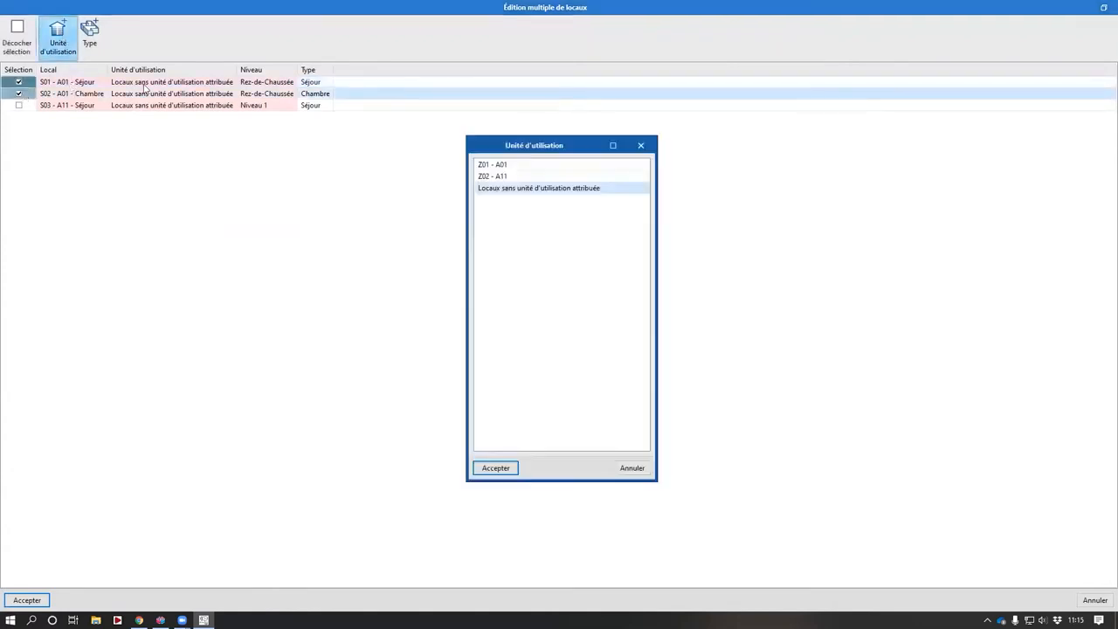
pyautogui.click(499, 165)
pyautogui.click(495, 468)
# - Assign the Niveau 1 Séjour room to unit Z02 - A11 and confirm the multiple room editing
pyautogui.click(19, 82)
pyautogui.click(19, 93)
pyautogui.click(18, 105)
pyautogui.click(58, 39)
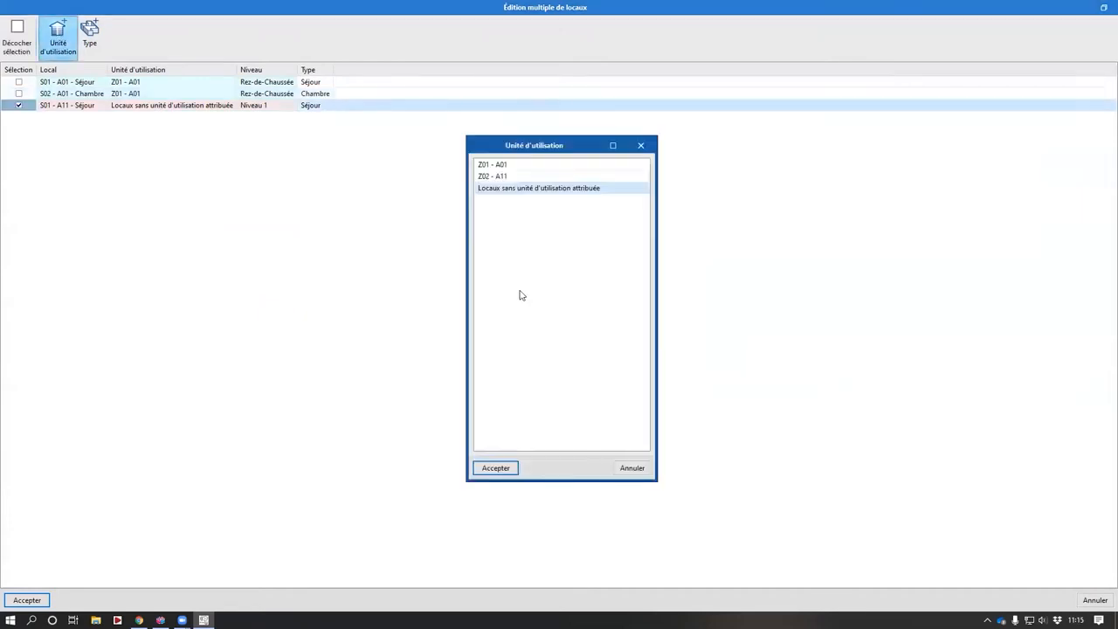
pyautogui.click(504, 176)
pyautogui.doubleClick(503, 177)
pyautogui.click(41, 600)
# - Inspect the two dwelling units and their rooms in the tree and 3D view
pyautogui.scroll(-1, 82, 320)
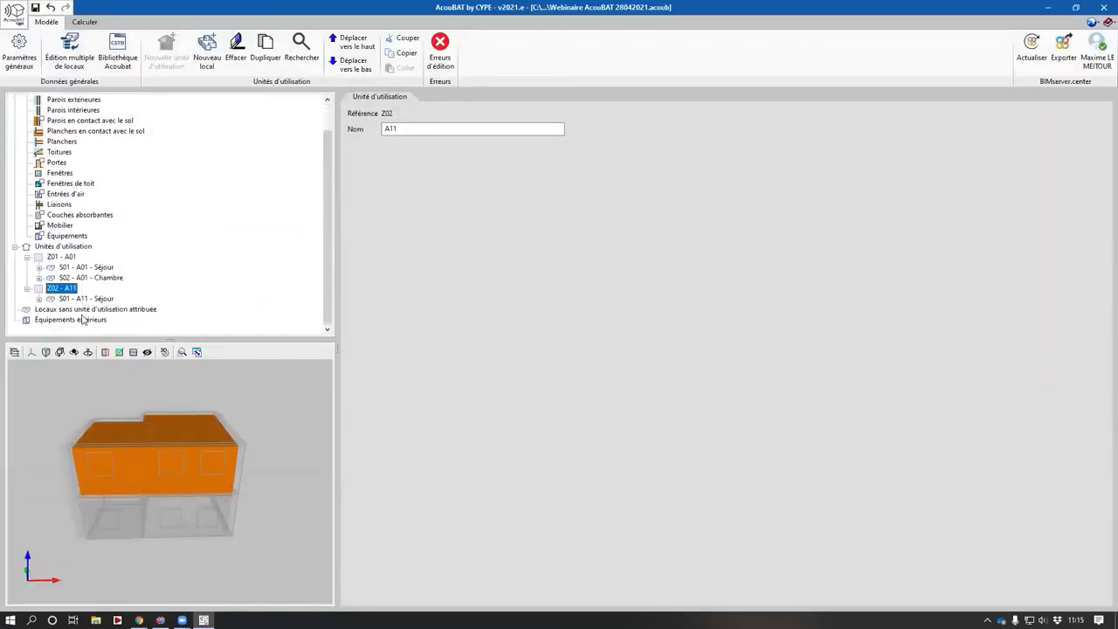
pyautogui.click(94, 309)
pyautogui.moveTo(108, 466); pyautogui.dragTo(138, 484, button='middle')
pyautogui.click(61, 256)
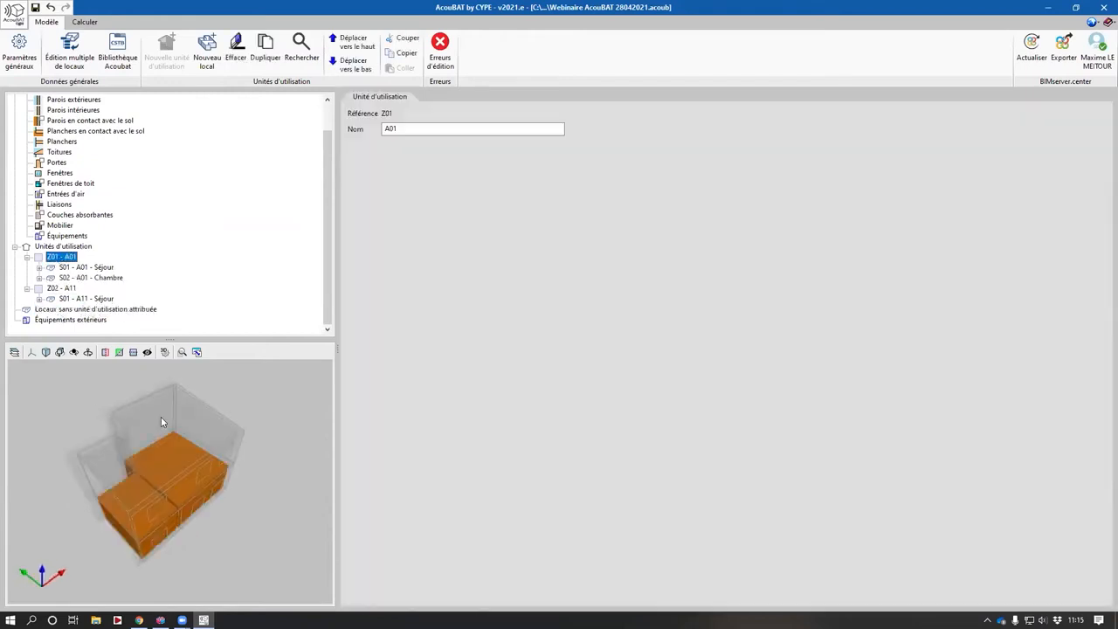
pyautogui.moveTo(160, 418); pyautogui.dragTo(167, 449, button='middle')
pyautogui.moveTo(117, 522); pyautogui.dragTo(166, 475, button='middle')
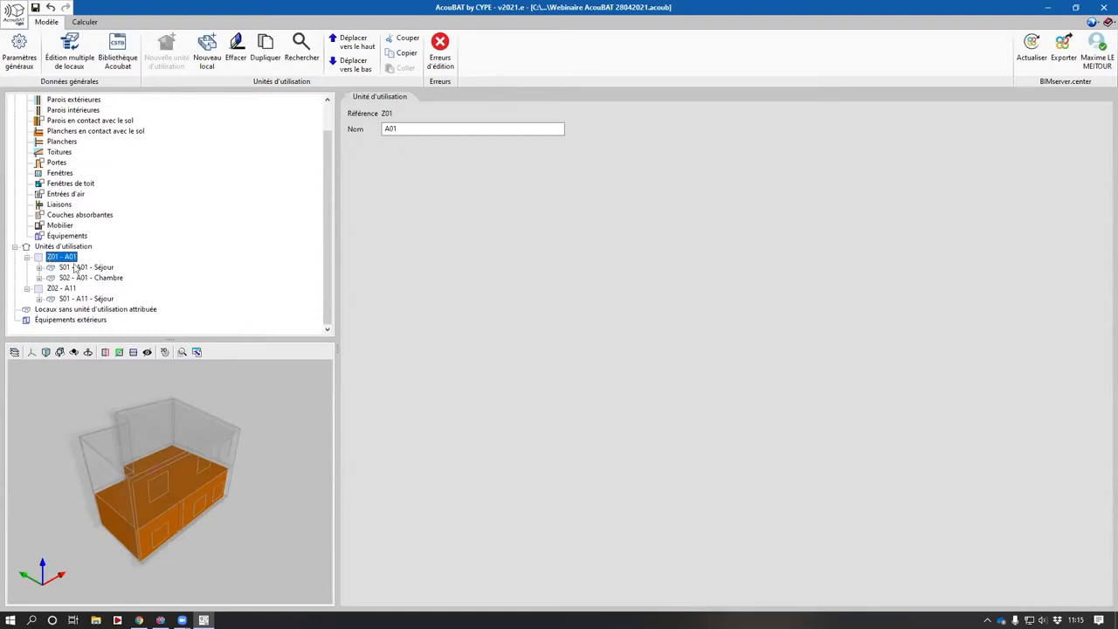
pyautogui.click(61, 288)
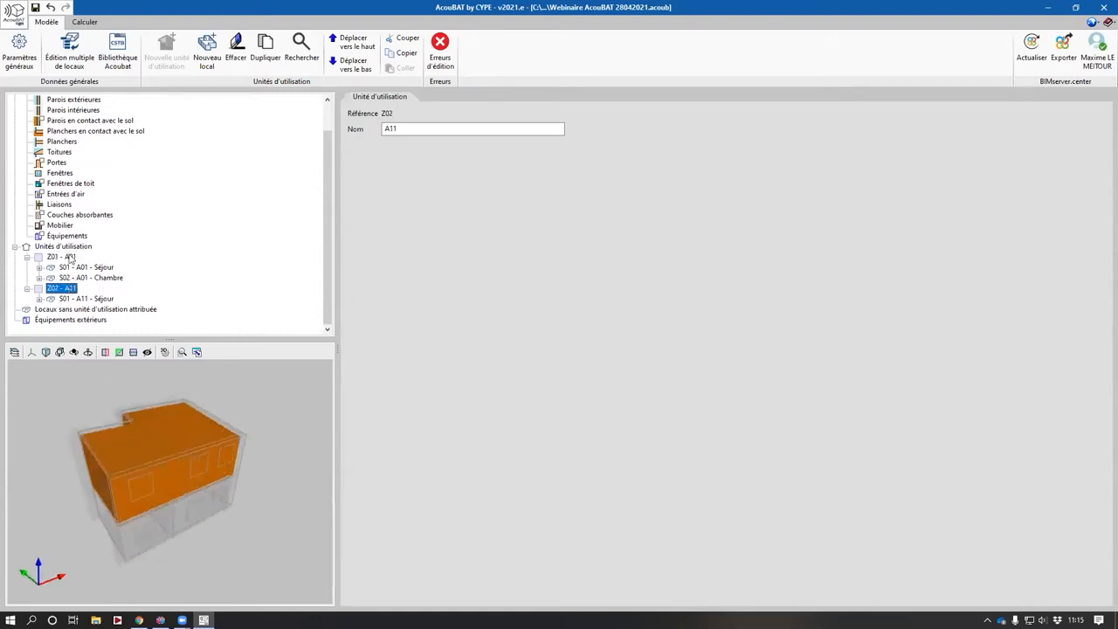
pyautogui.click(61, 256)
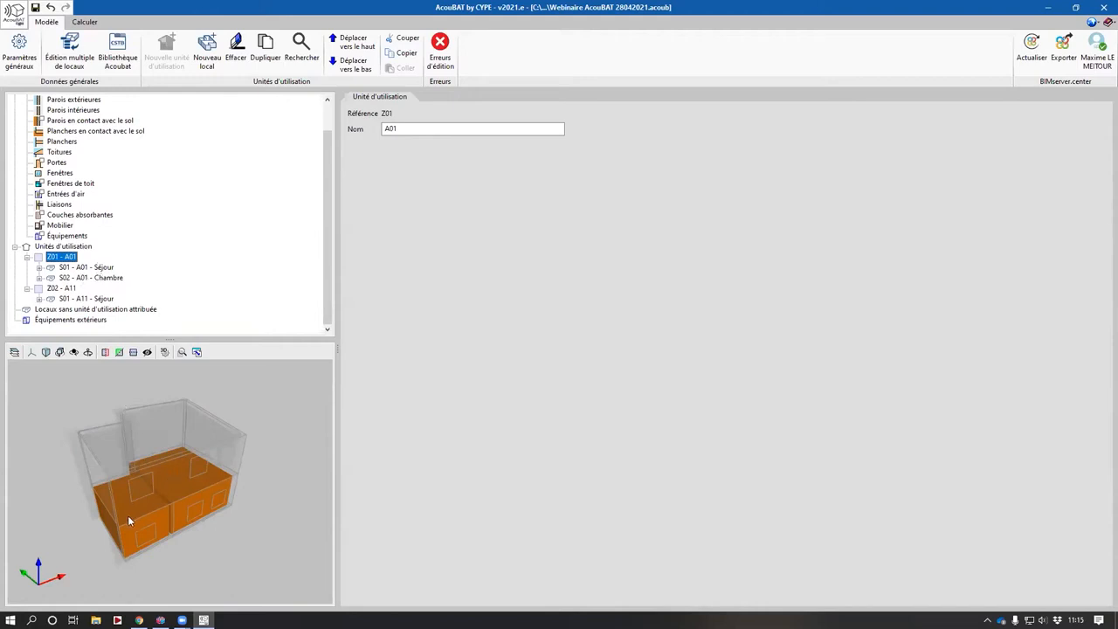
# - Review the properties of each unit's Séjour room, including name, area and volume
pyautogui.click(84, 298)
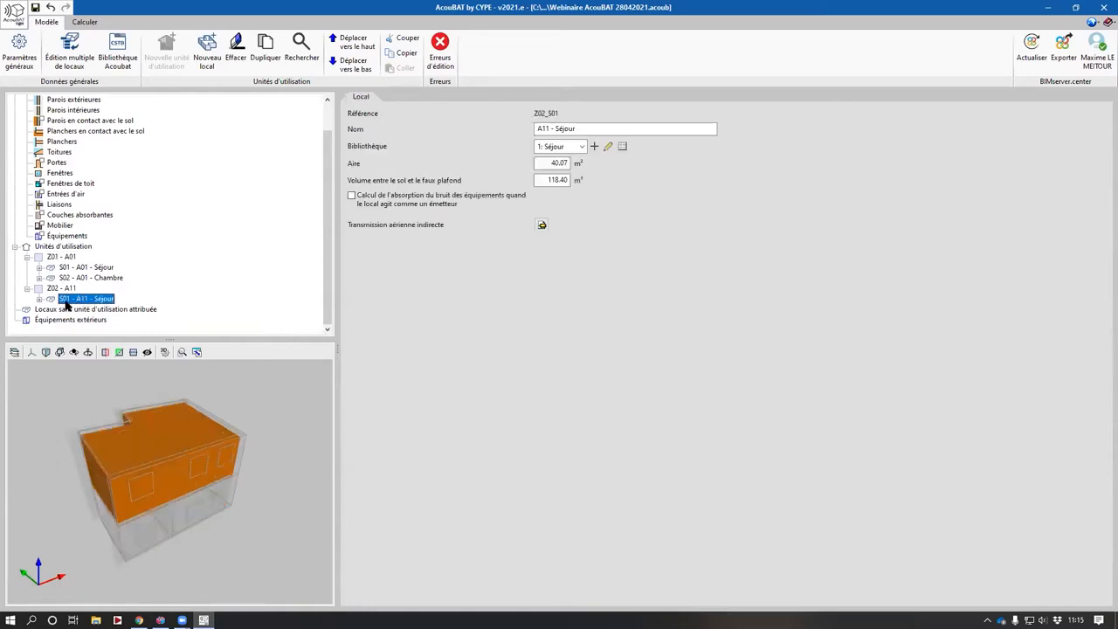
pyautogui.click(98, 267)
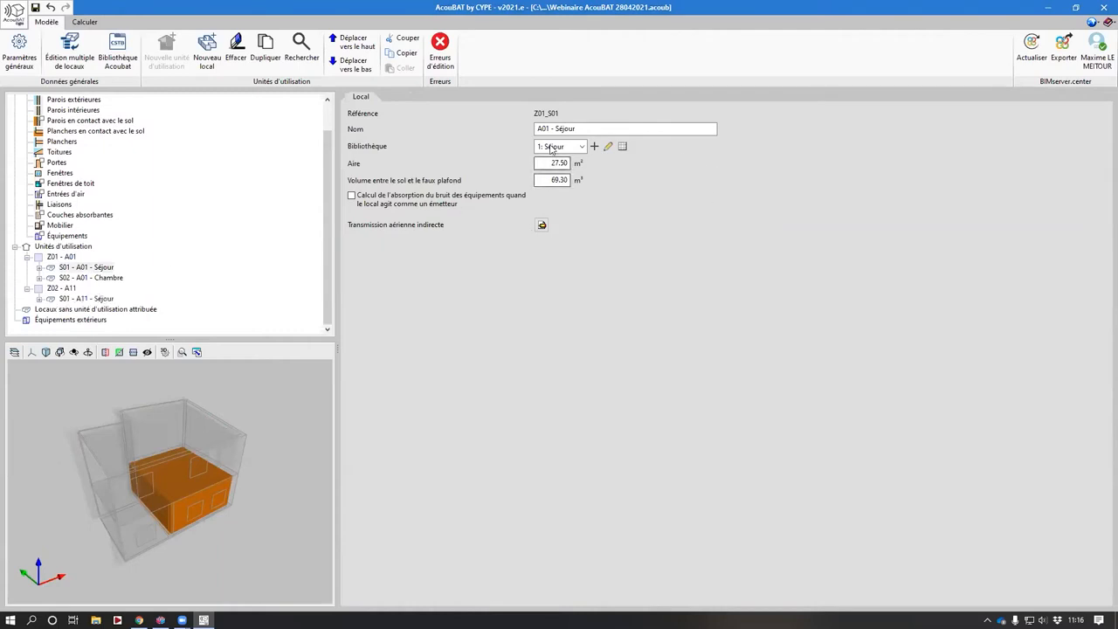
pyautogui.click(67, 267)
pyautogui.click(655, 129)
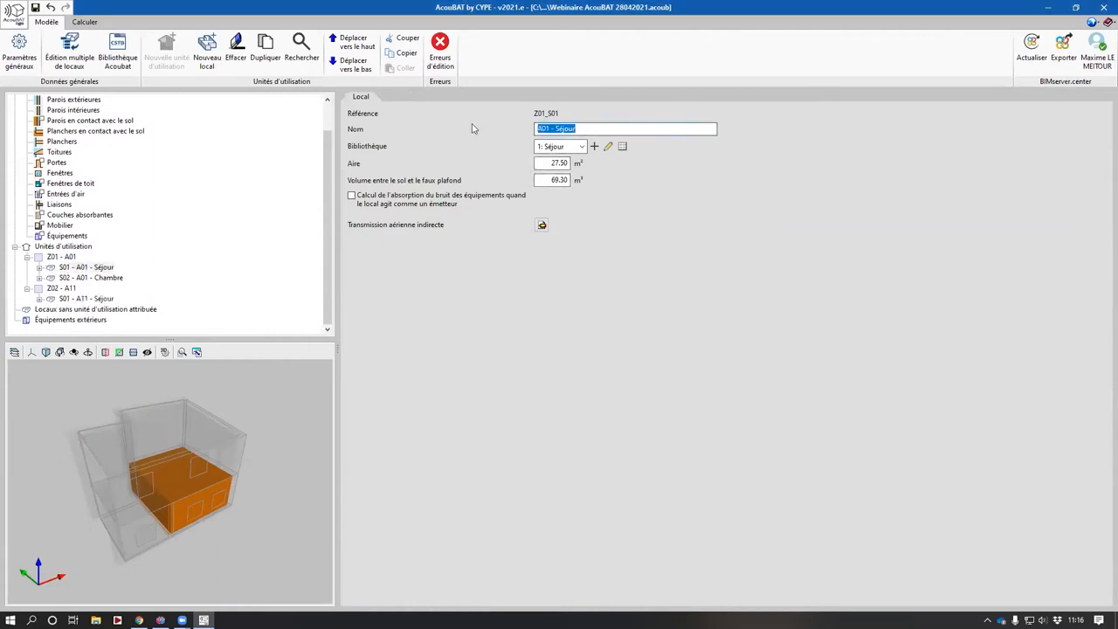
pyautogui.click(564, 164)
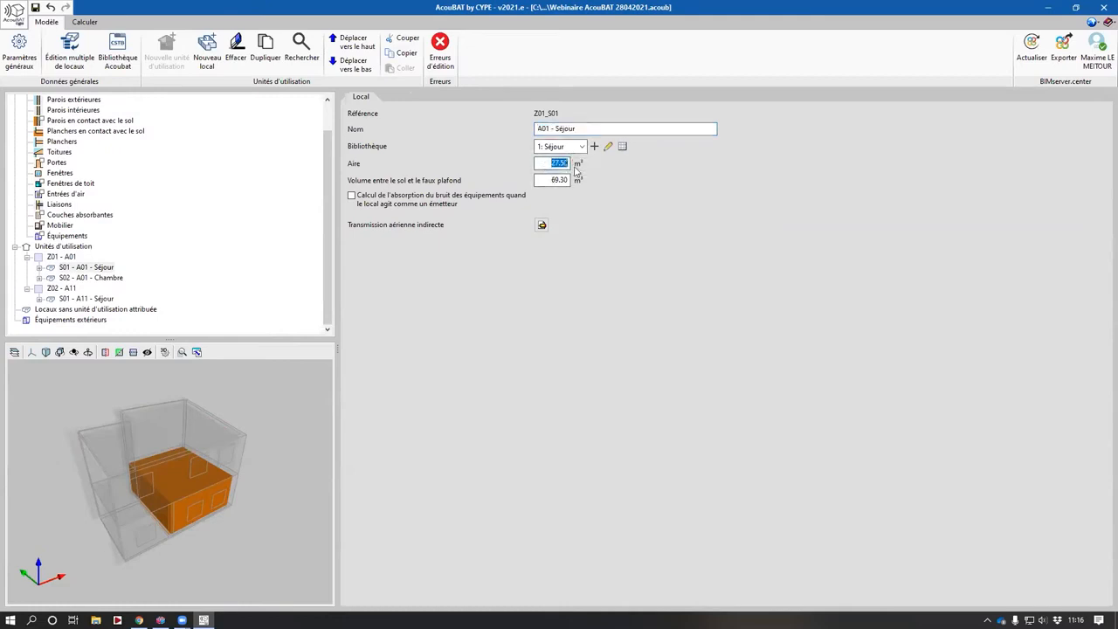
pyautogui.click(39, 267)
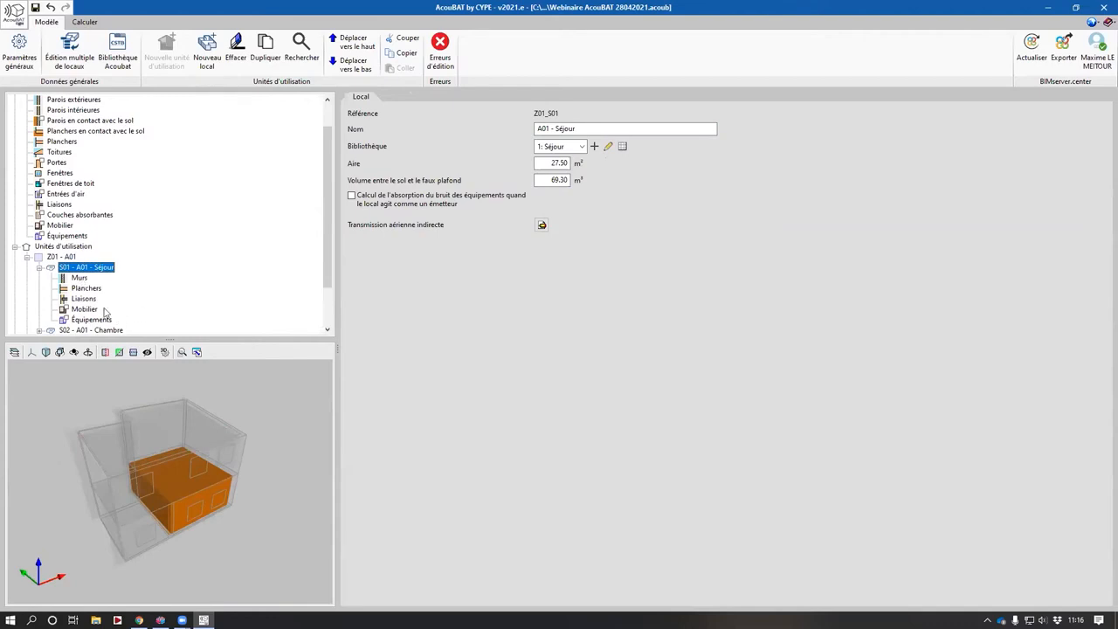
# - Review the A01 Séjour walls, the exterior wall's windows and its contiguous walls
pyautogui.click(78, 278)
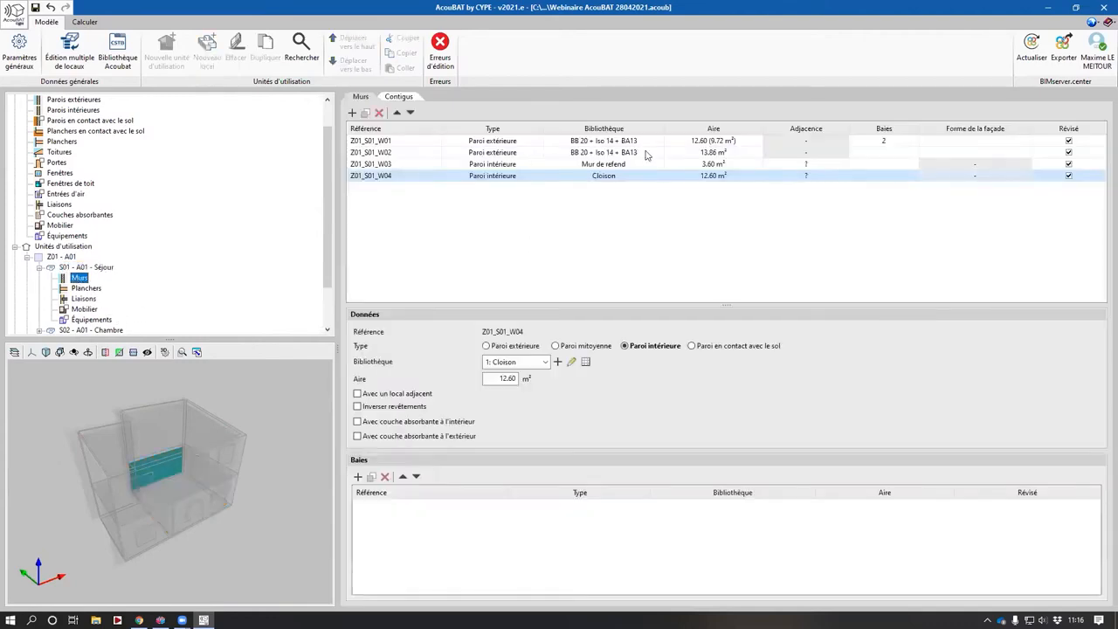
pyautogui.moveTo(221, 484); pyautogui.dragTo(129, 482)
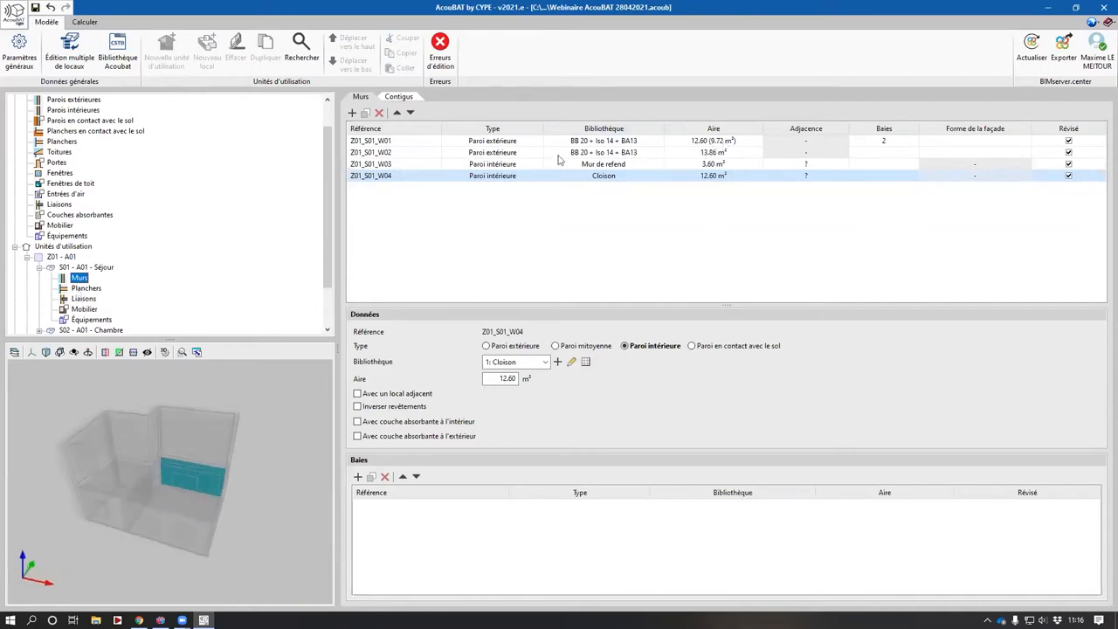
pyautogui.click(492, 142)
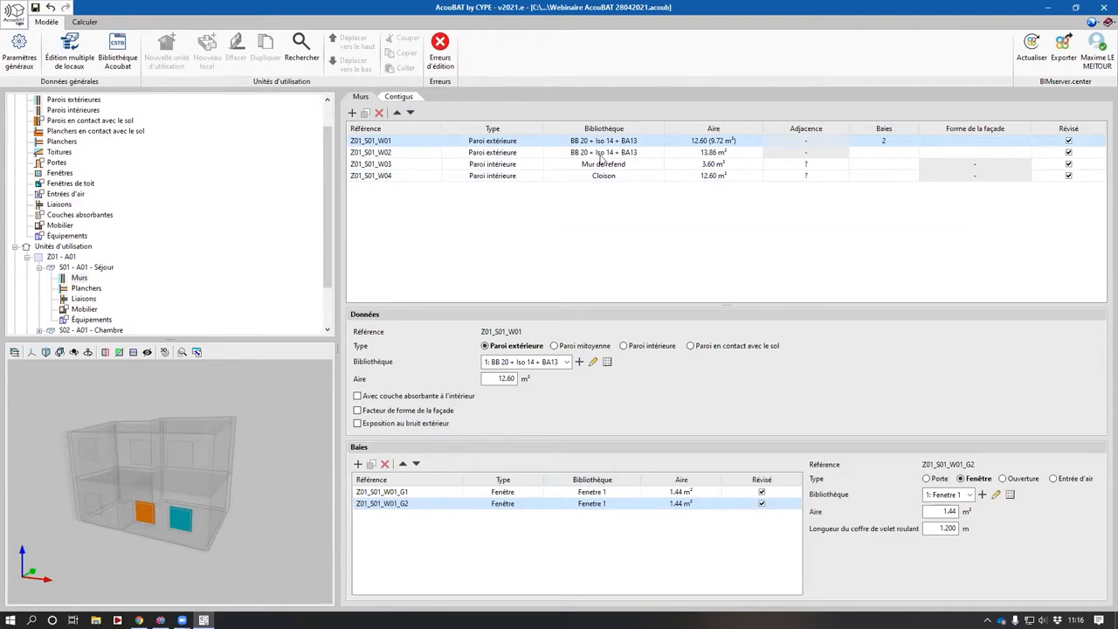
pyautogui.moveTo(120, 458); pyautogui.dragTo(131, 463, button='middle')
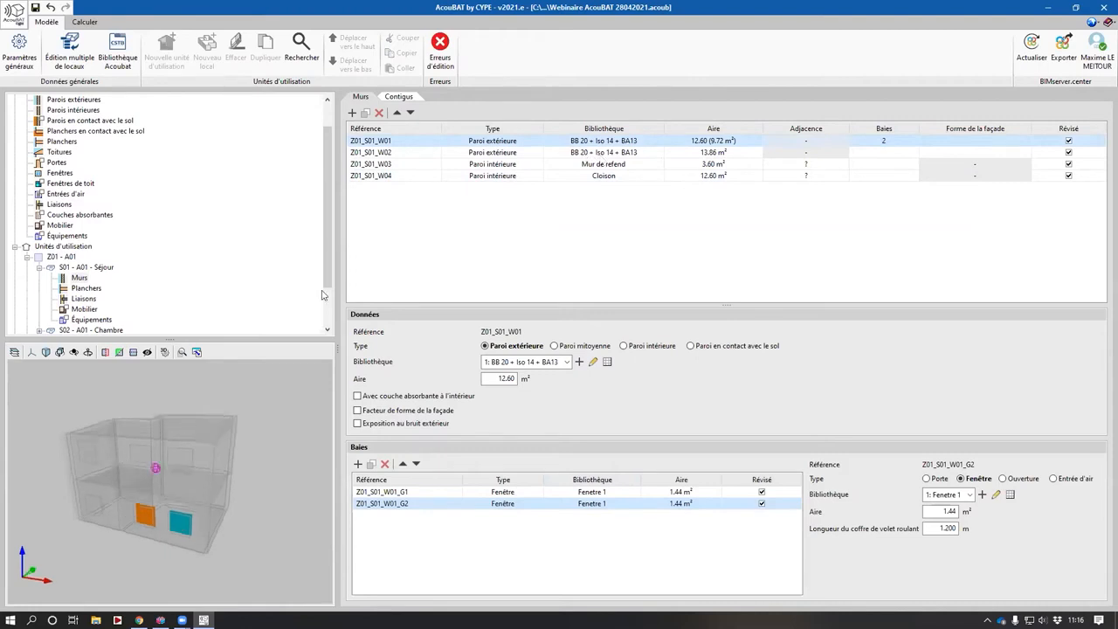
pyautogui.click(398, 96)
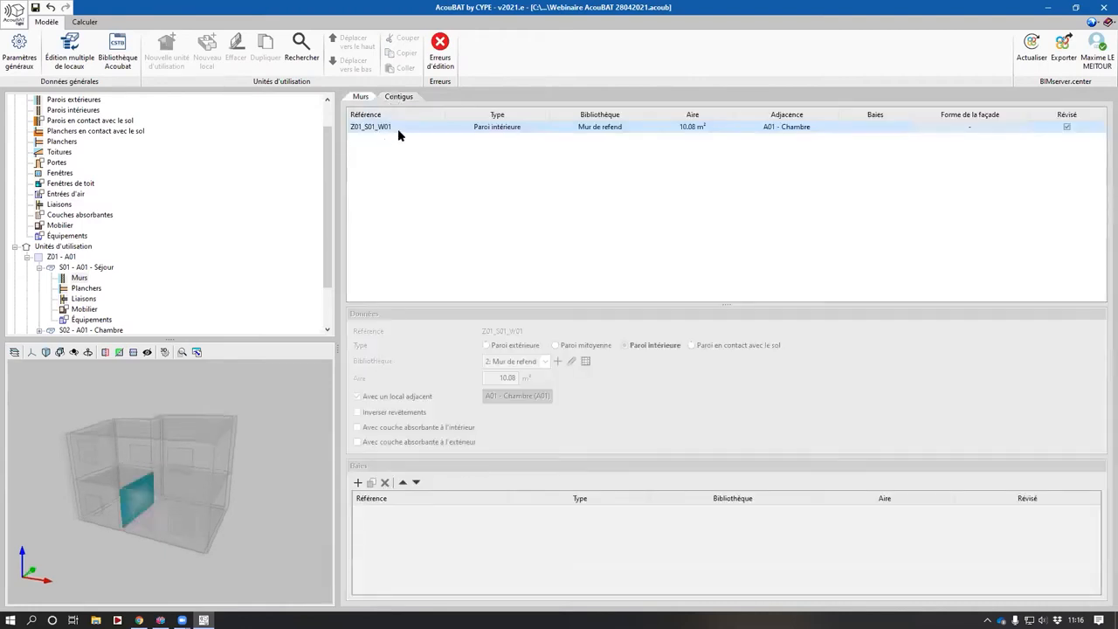
# - Review the A01 Séjour floor and each of its junctions, highlighting them in the 3D view
pyautogui.moveTo(224, 474); pyautogui.dragTo(175, 487, button='middle')
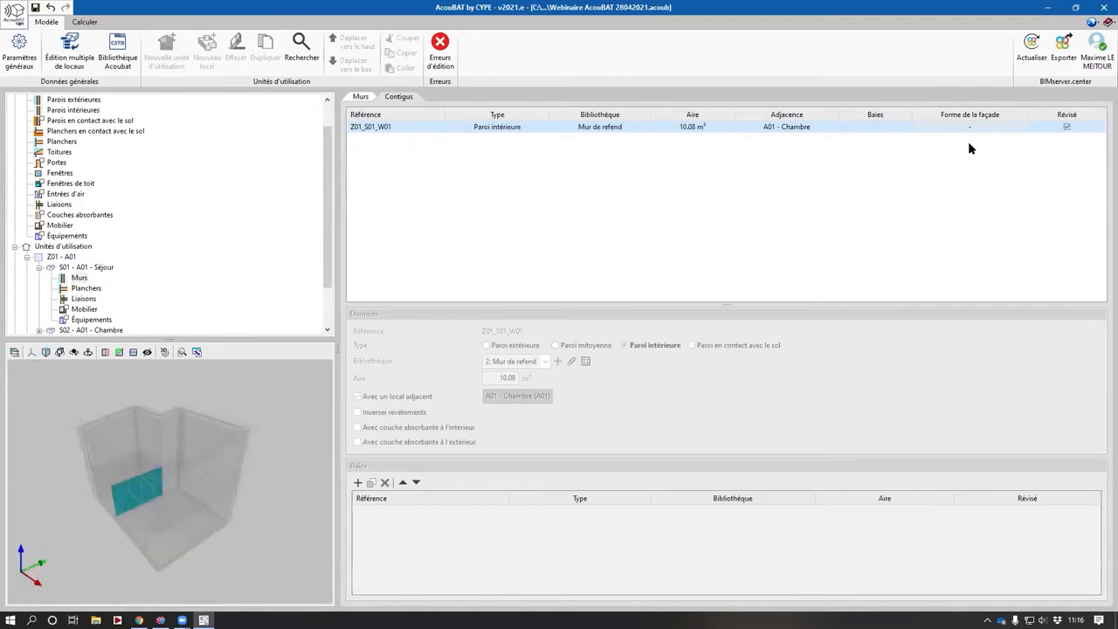
pyautogui.click(86, 288)
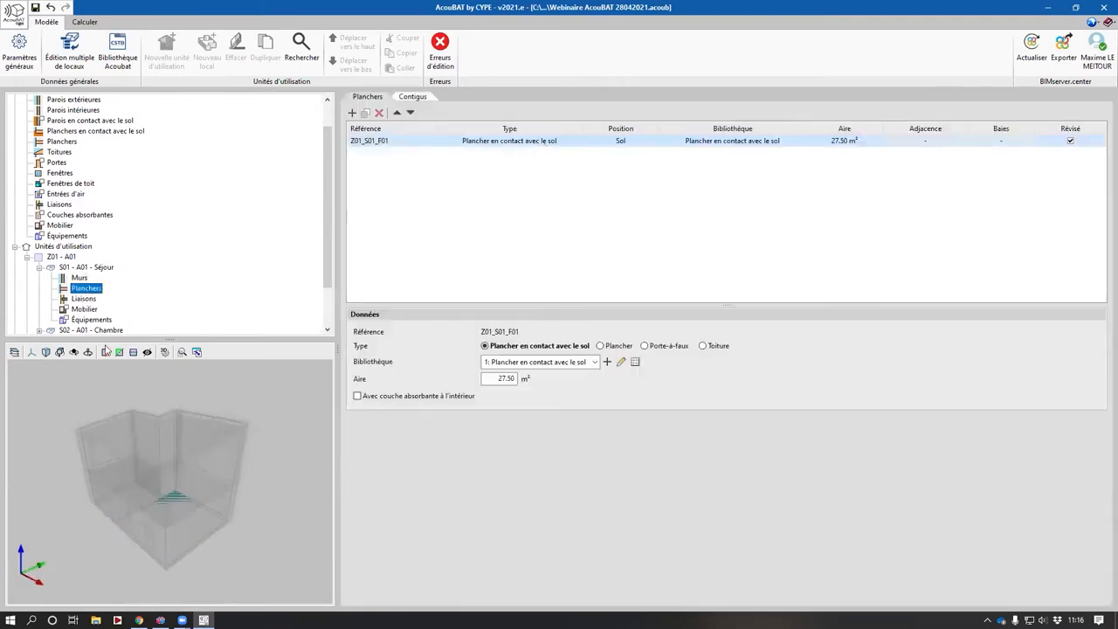
pyautogui.click(84, 298)
pyautogui.click(529, 142)
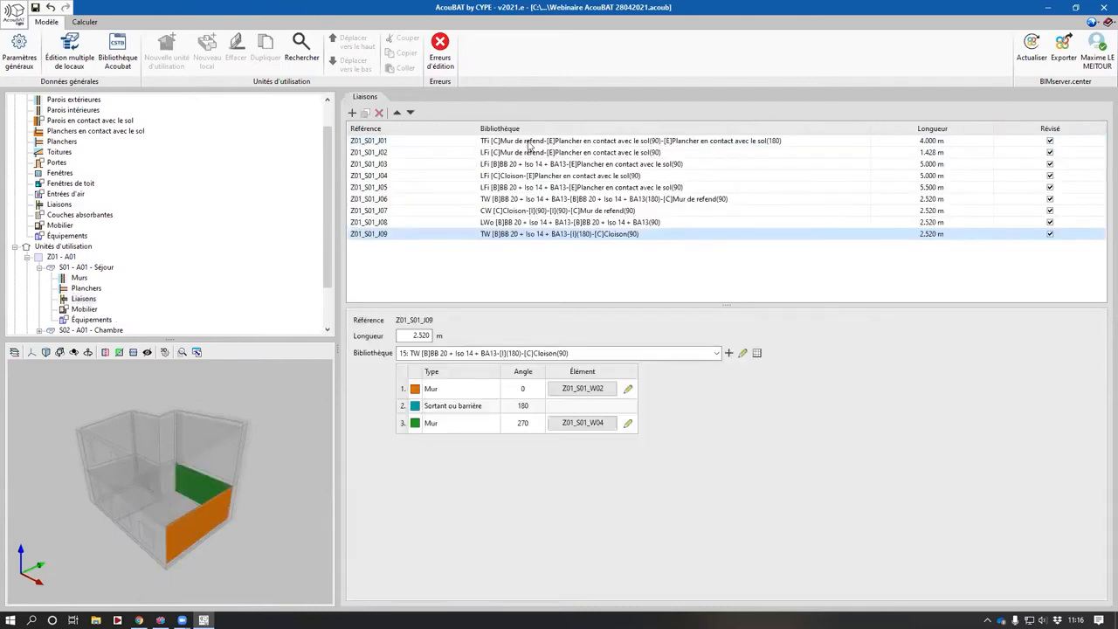
pyautogui.click(532, 154)
pyautogui.click(537, 164)
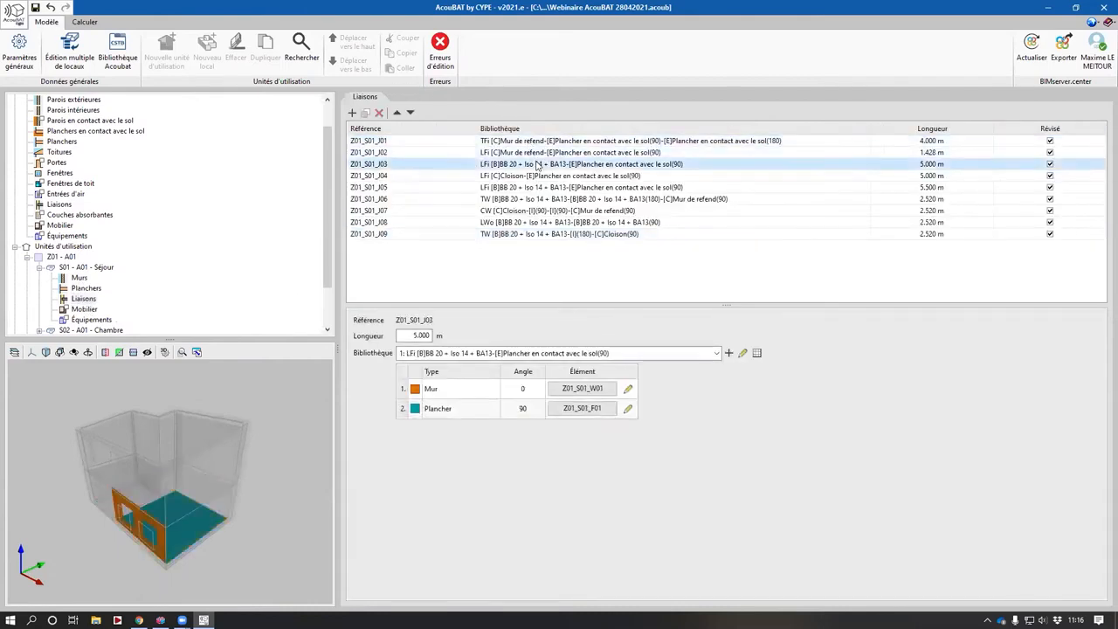
pyautogui.click(538, 177)
pyautogui.click(537, 188)
pyautogui.click(539, 199)
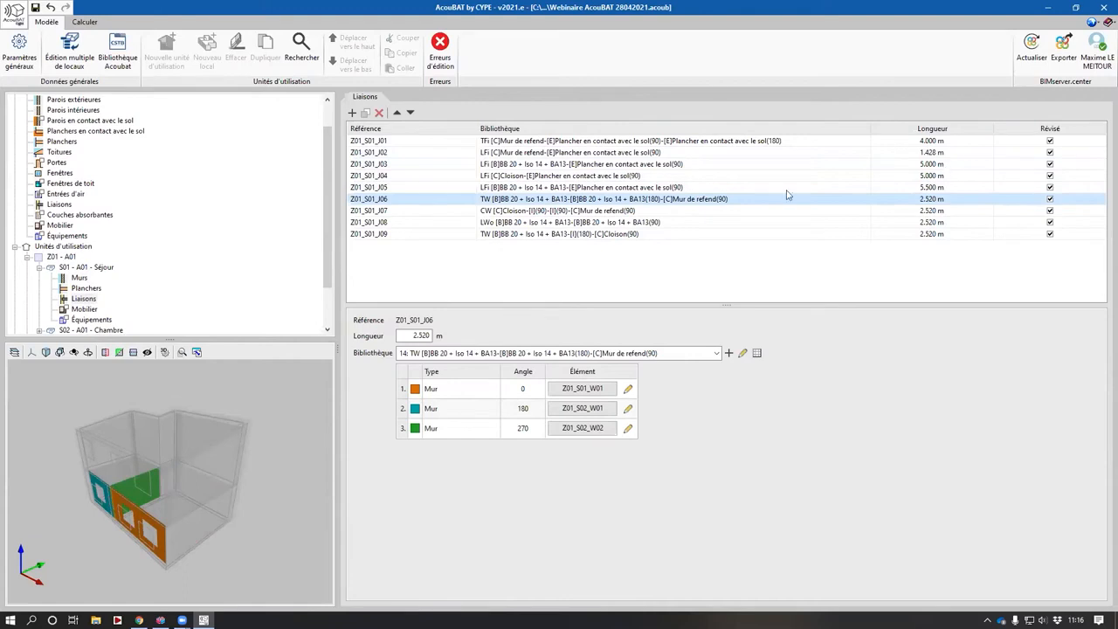
# - Run the acoustic calculation, continue past the incidents list, and close the calculation summary
pyautogui.click(39, 269)
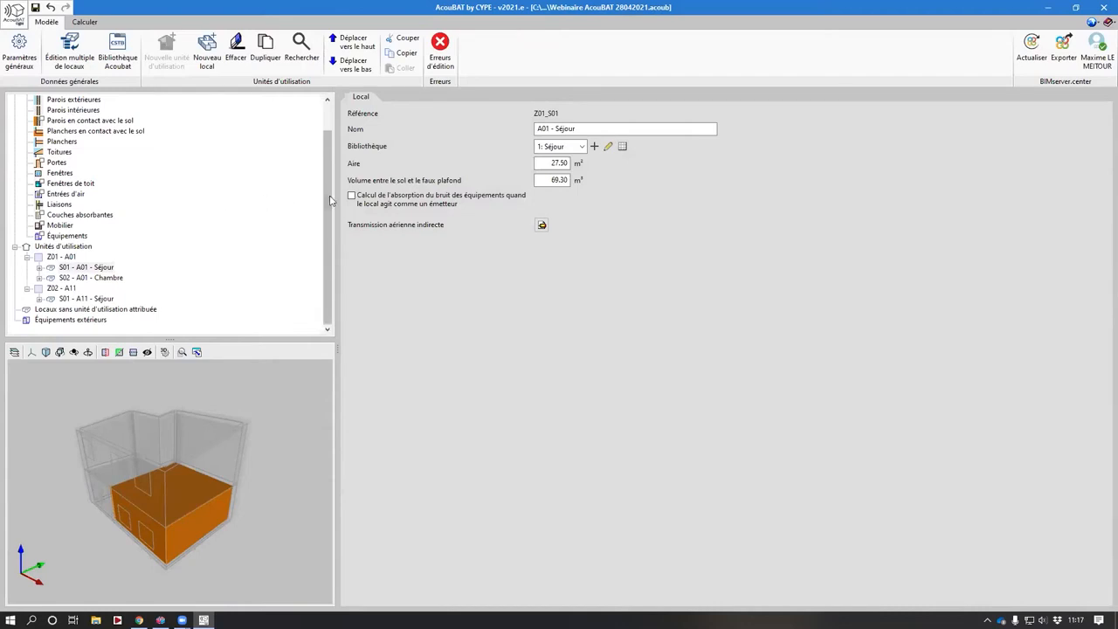
pyautogui.moveTo(329, 187); pyautogui.dragTo(330, 157)
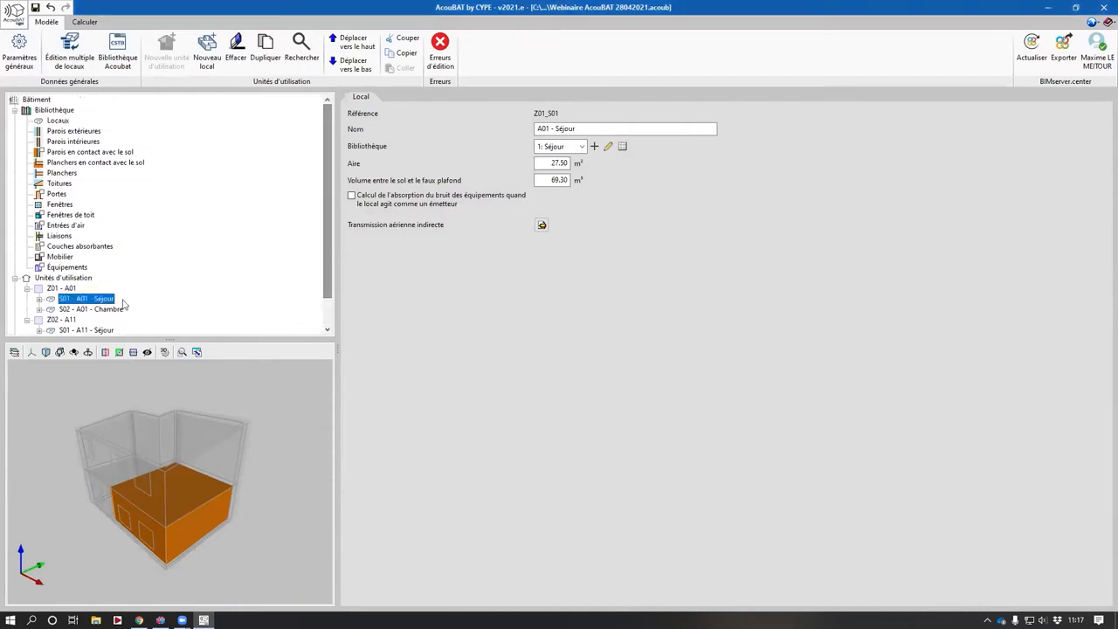
pyautogui.click(84, 22)
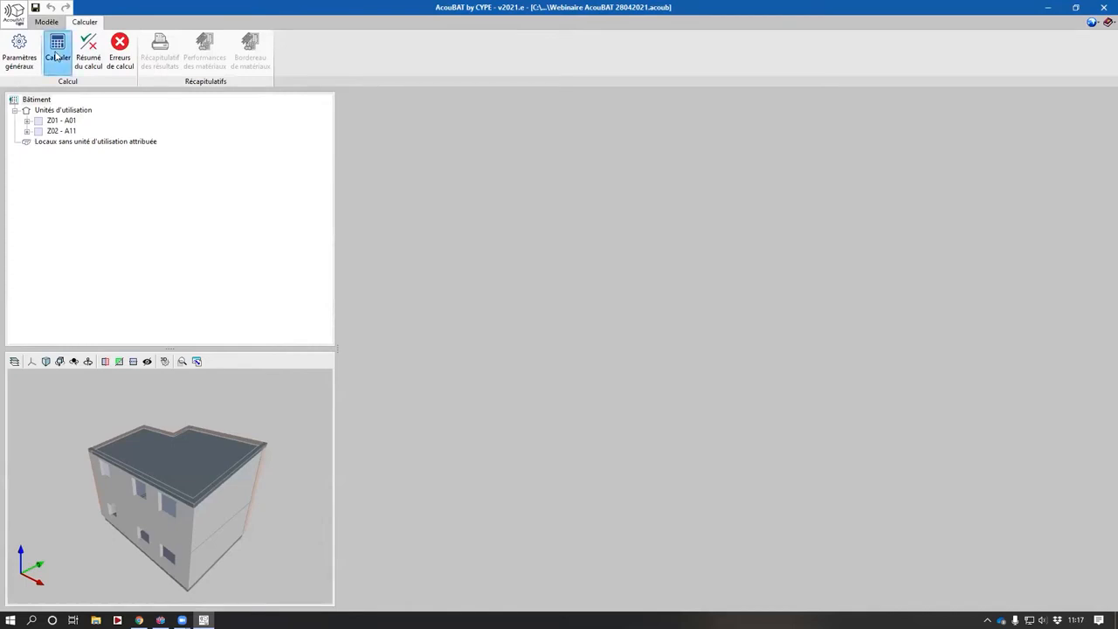
pyautogui.click(56, 55)
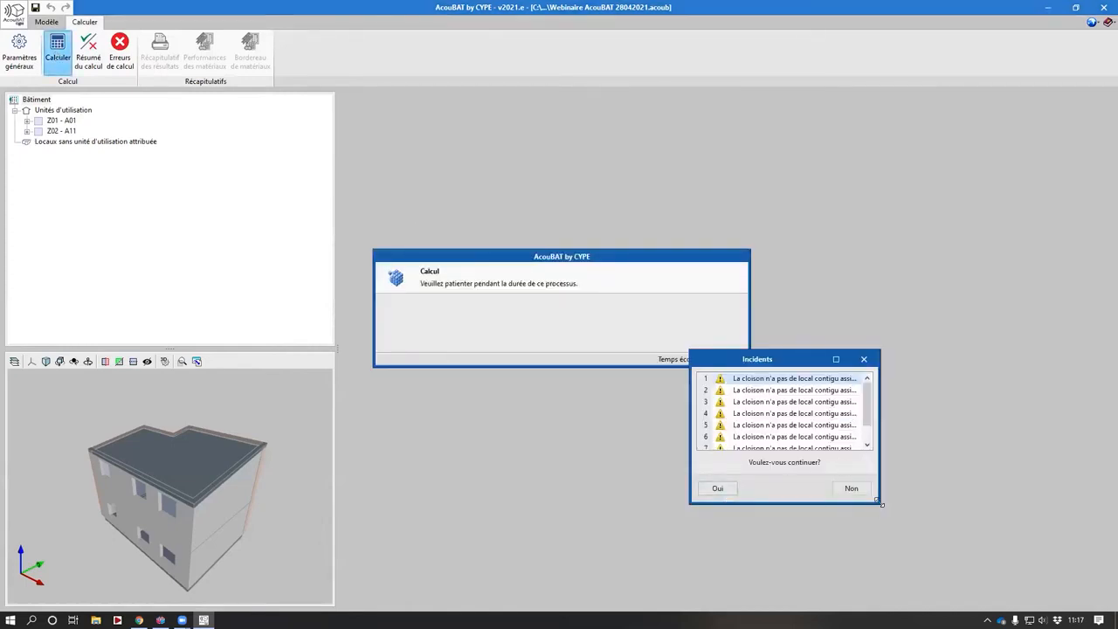
pyautogui.moveTo(881, 503); pyautogui.dragTo(1020, 563)
pyautogui.moveTo(877, 359); pyautogui.dragTo(577, 206)
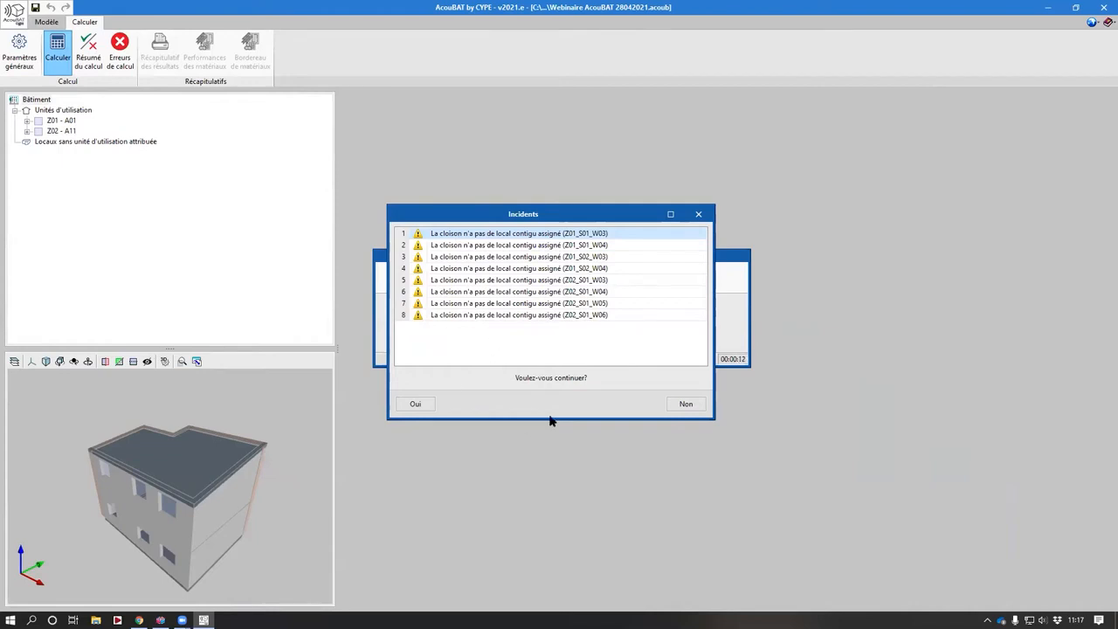
pyautogui.click(416, 404)
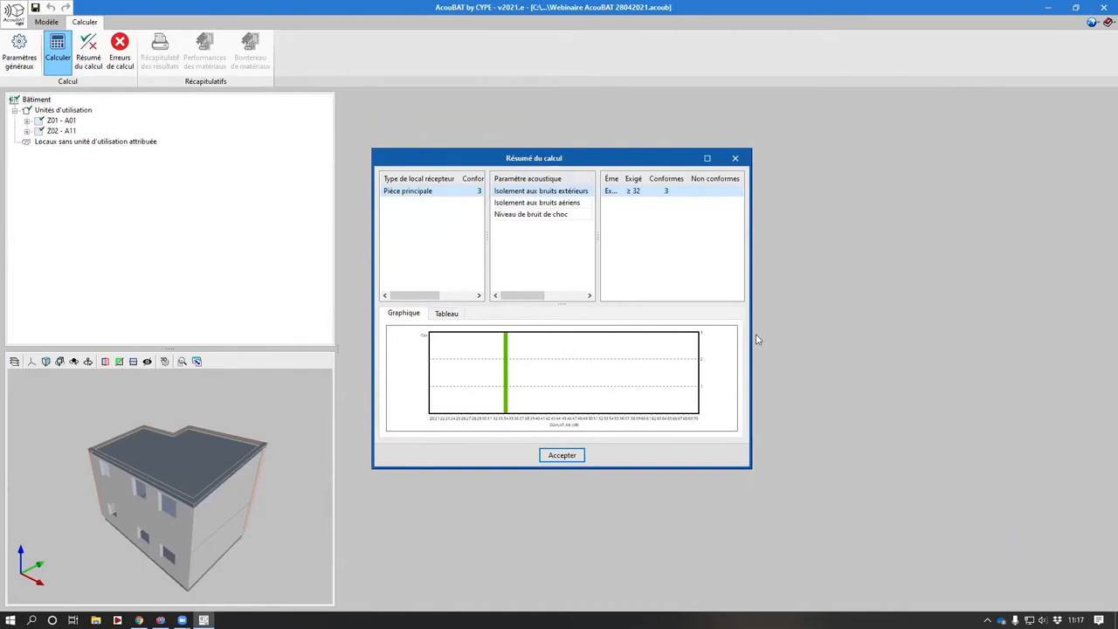
pyautogui.moveTo(749, 333); pyautogui.dragTo(954, 334)
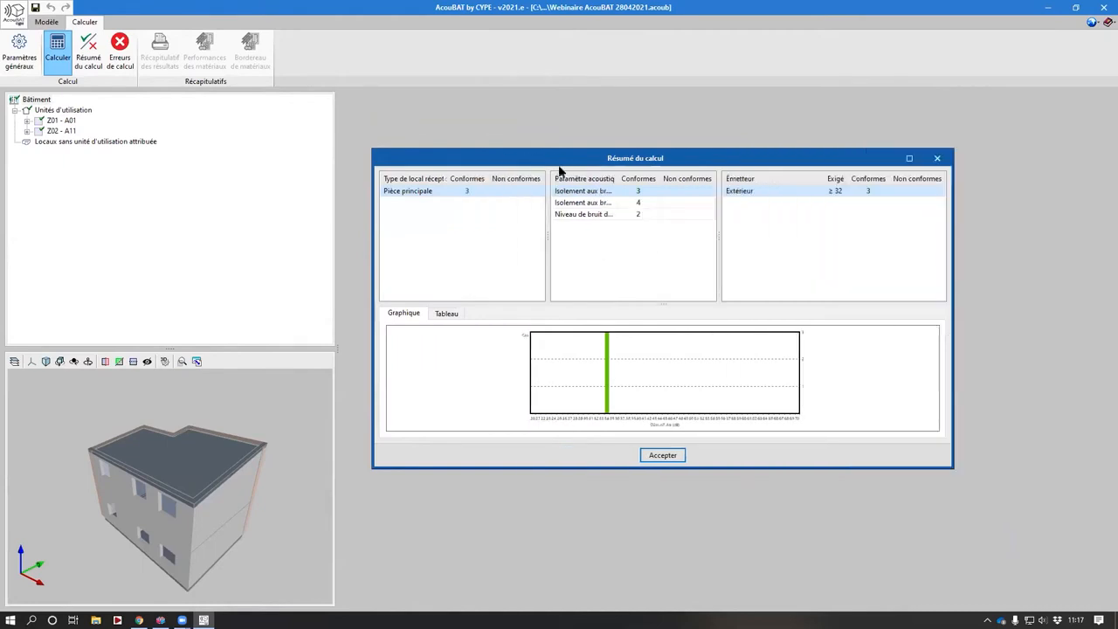
pyautogui.click(663, 455)
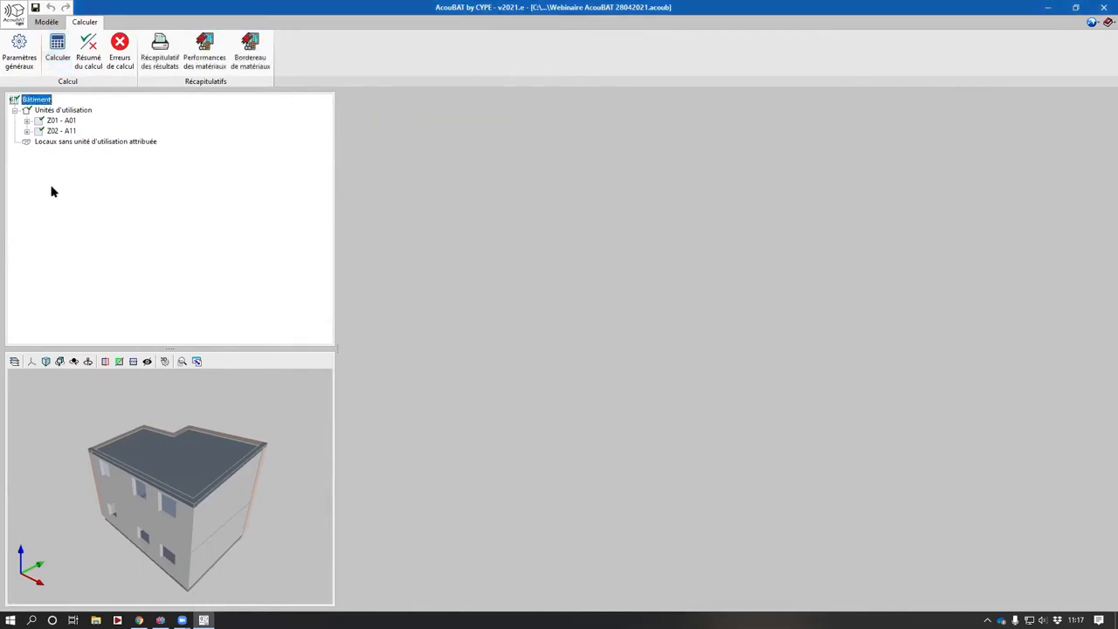
# - Open the A01 Séjour results and expand the exterior noise insulation down to its two exterior walls
pyautogui.doubleClick(58, 123)
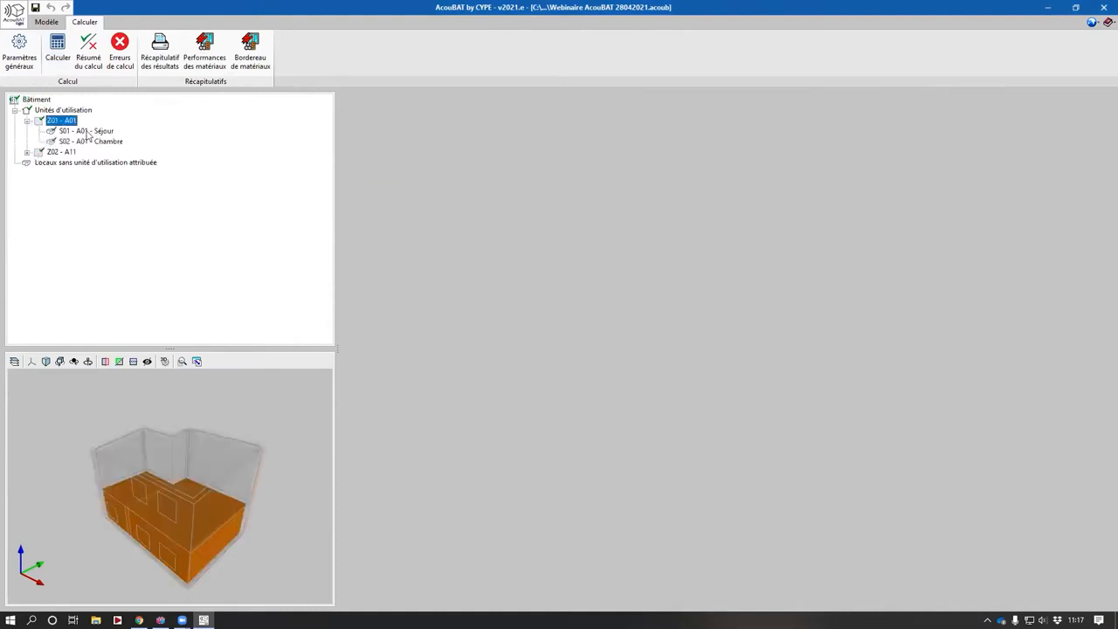
pyautogui.click(86, 131)
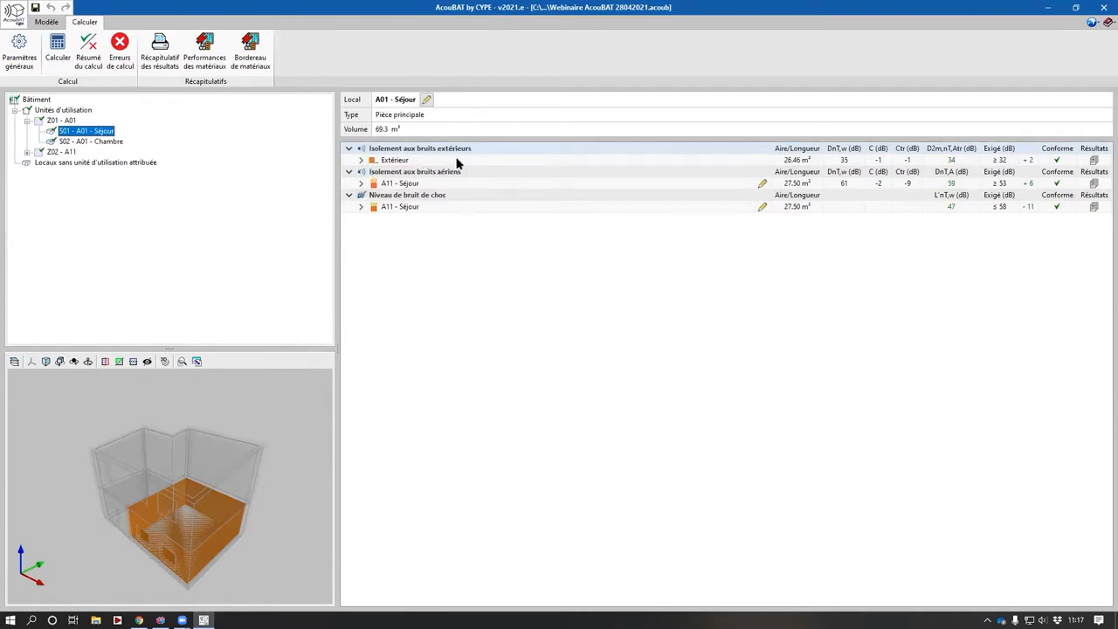
pyautogui.click(401, 164)
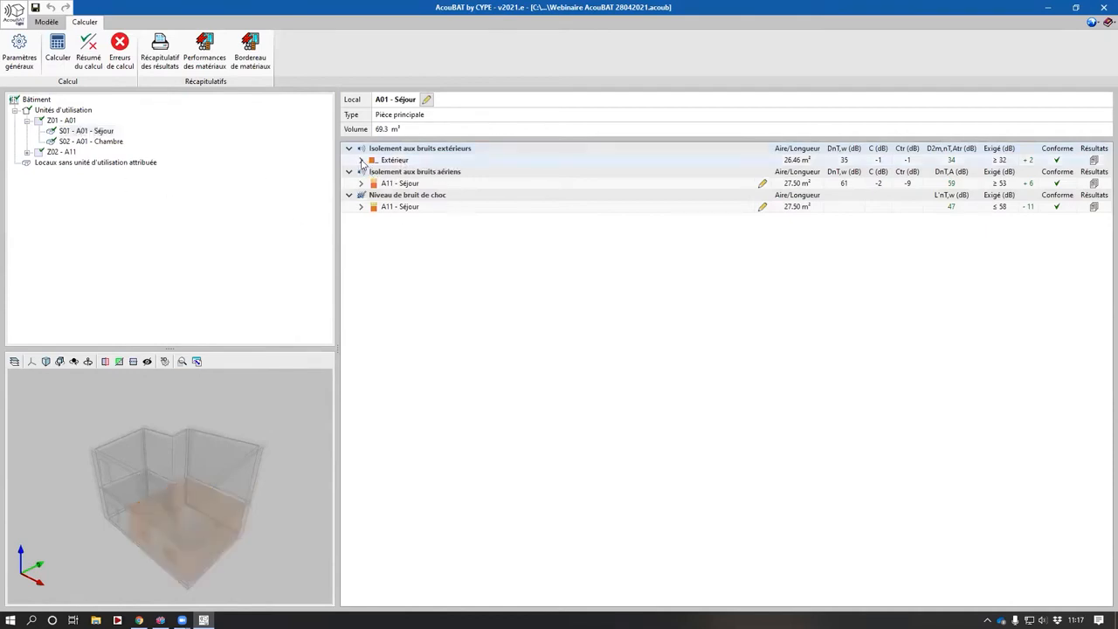
pyautogui.click(362, 161)
pyautogui.click(420, 175)
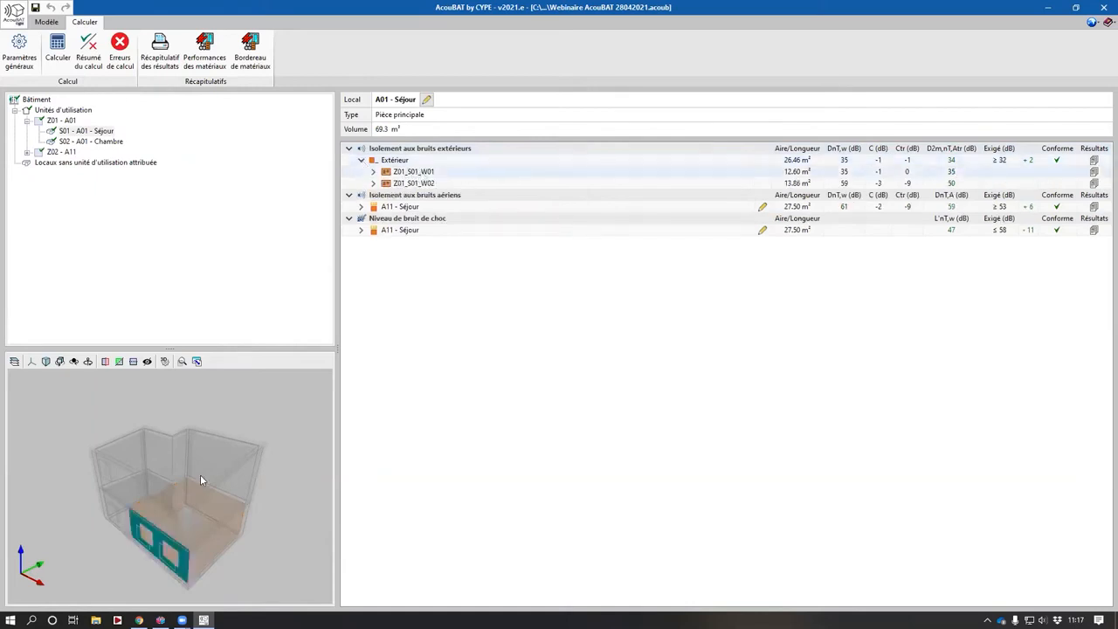
pyautogui.moveTo(207, 467); pyautogui.dragTo(158, 469, button='middle')
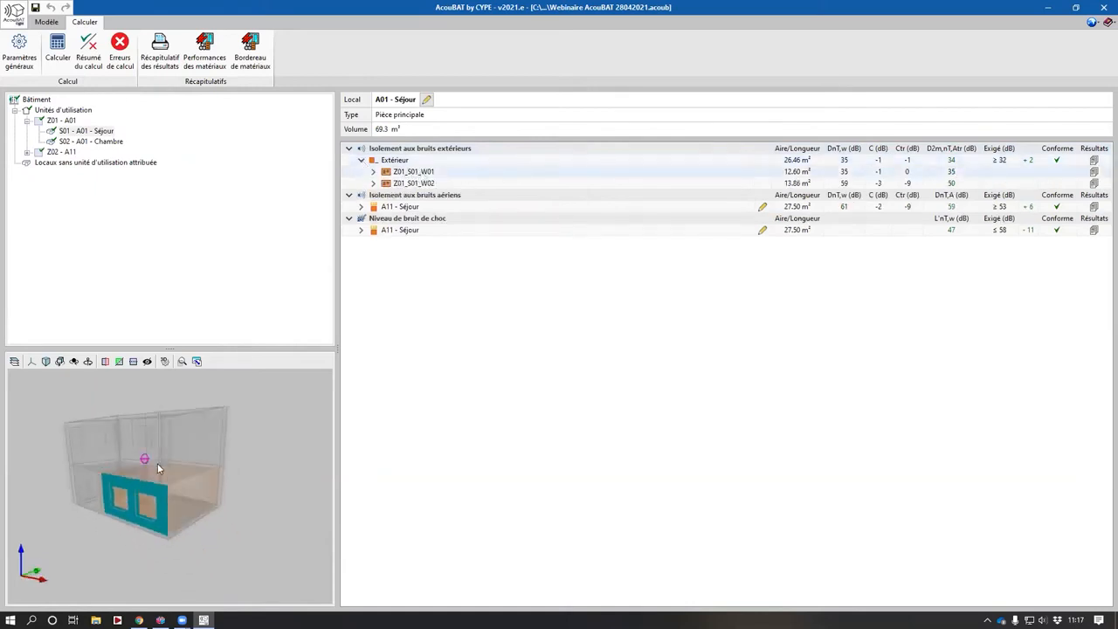
pyautogui.click(424, 183)
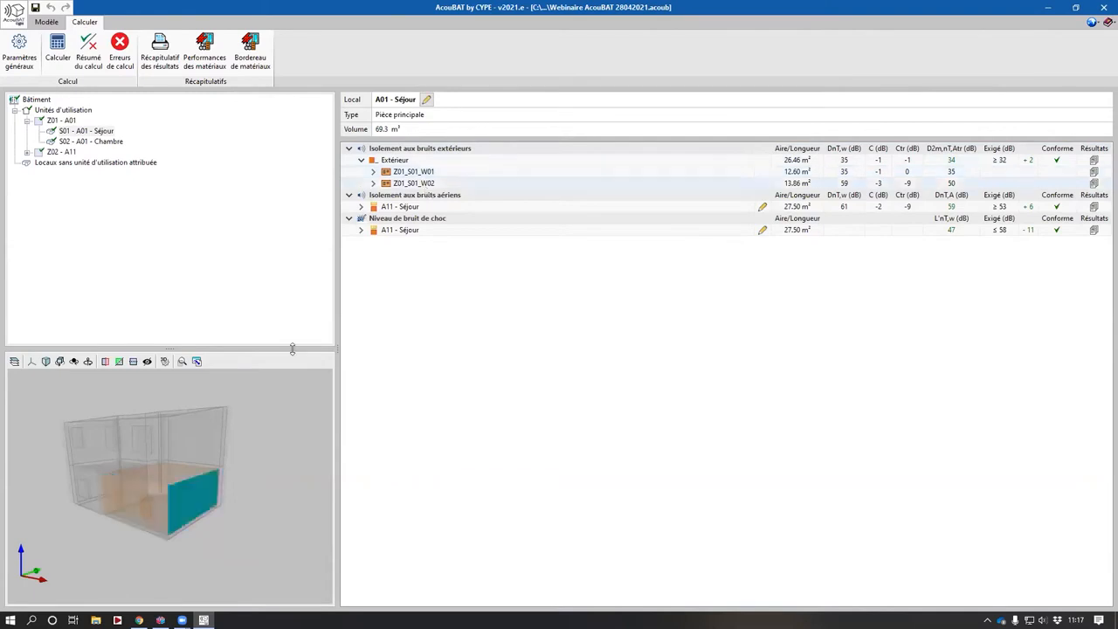
pyautogui.moveTo(230, 468); pyautogui.dragTo(219, 472, button='middle')
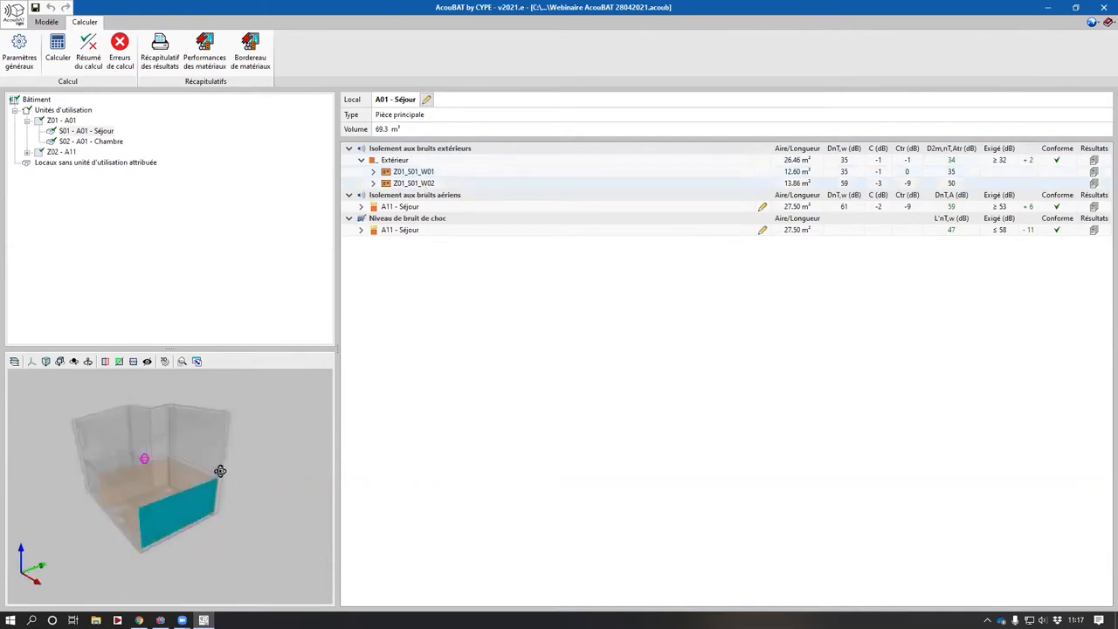
# - Examine the direct, opening and lateral transmission paths of both A01 Séjour exterior walls
pyautogui.click(374, 172)
pyautogui.click(455, 187)
pyautogui.moveTo(256, 473); pyautogui.dragTo(265, 472, button='middle')
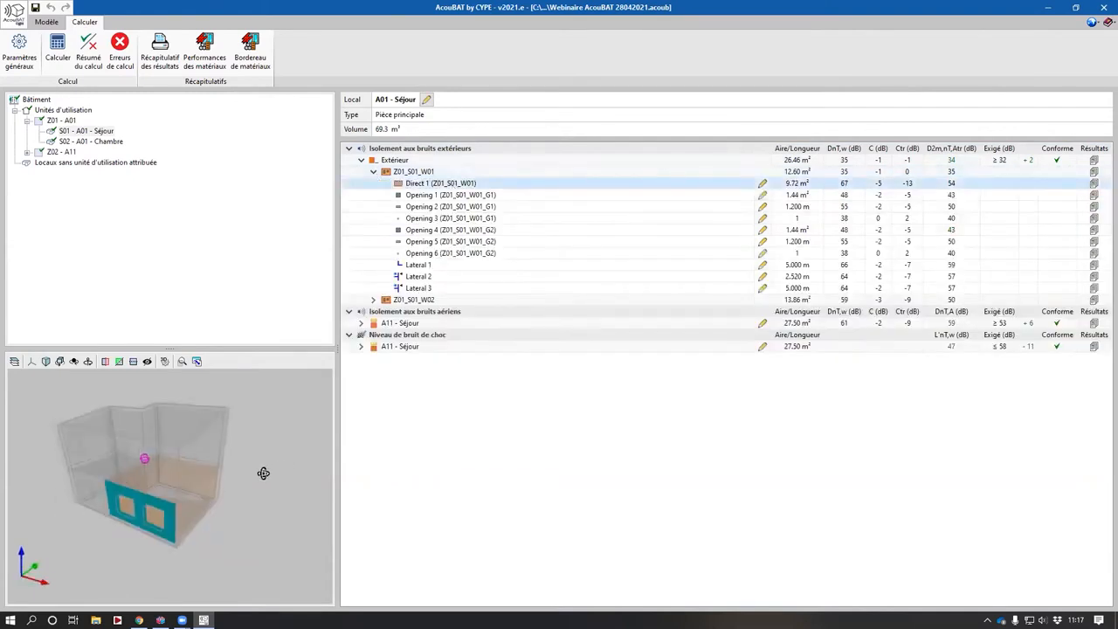
pyautogui.click(444, 196)
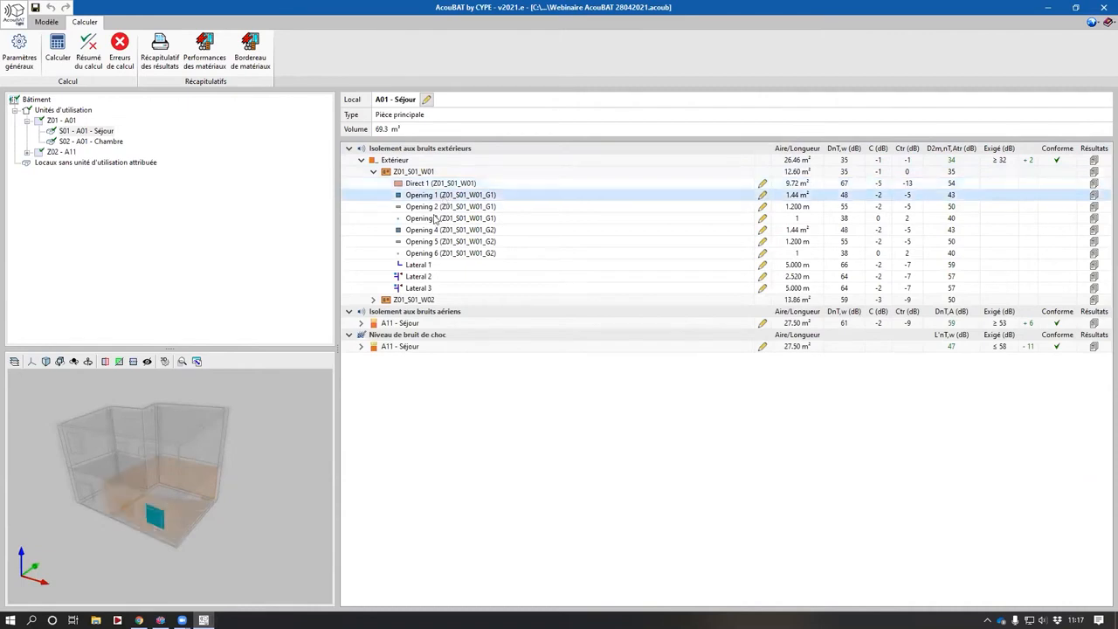
pyautogui.click(448, 207)
pyautogui.click(444, 218)
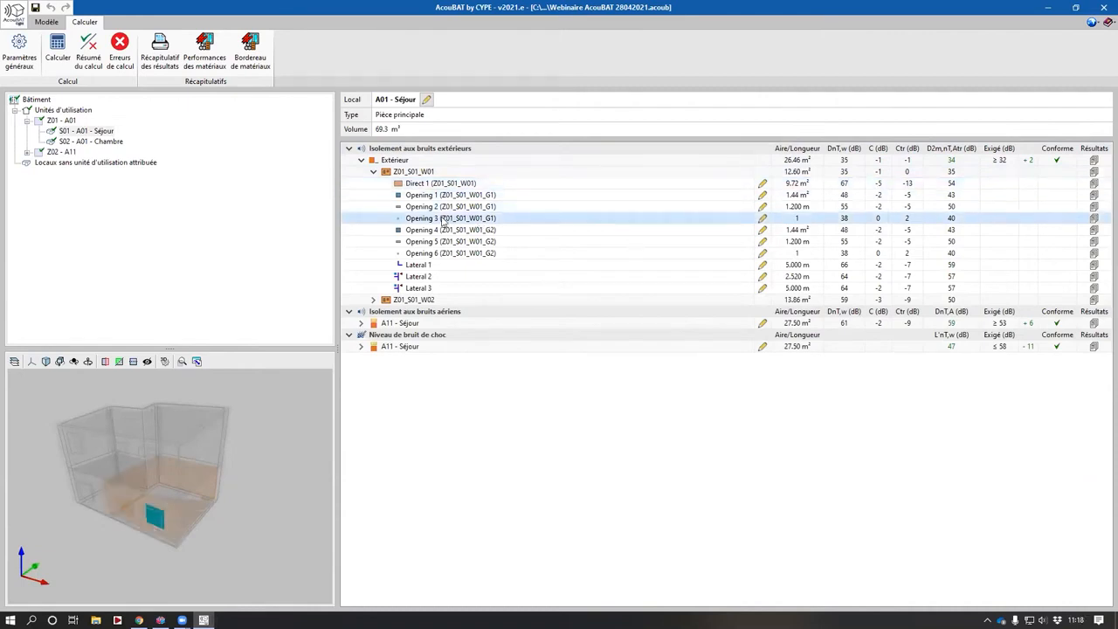
pyautogui.click(434, 277)
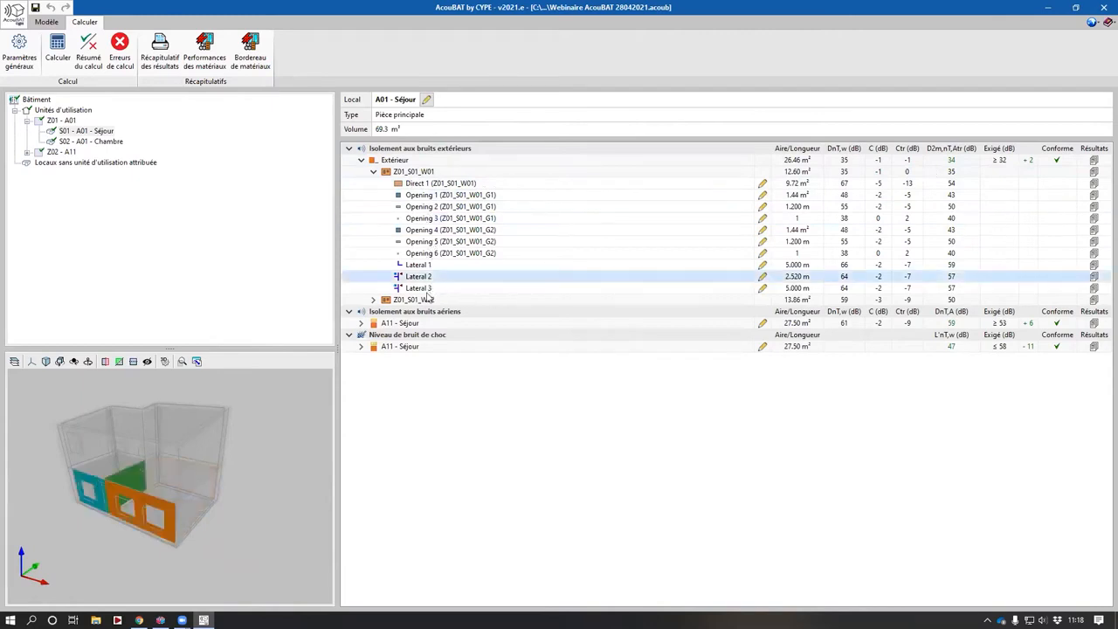
pyautogui.click(434, 288)
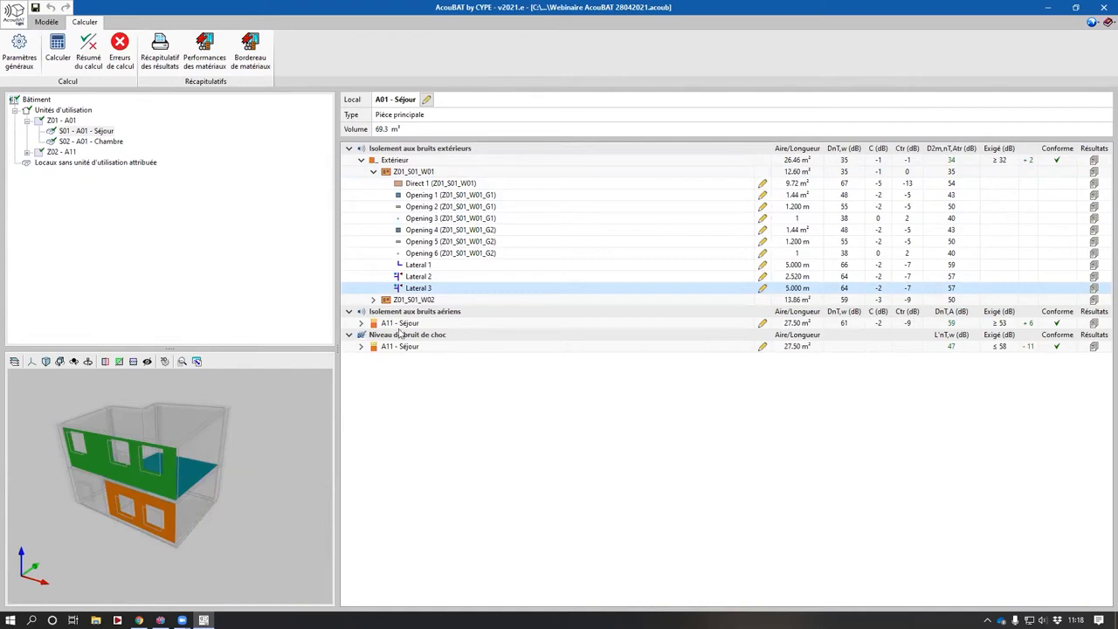
pyautogui.click(415, 301)
pyautogui.click(374, 300)
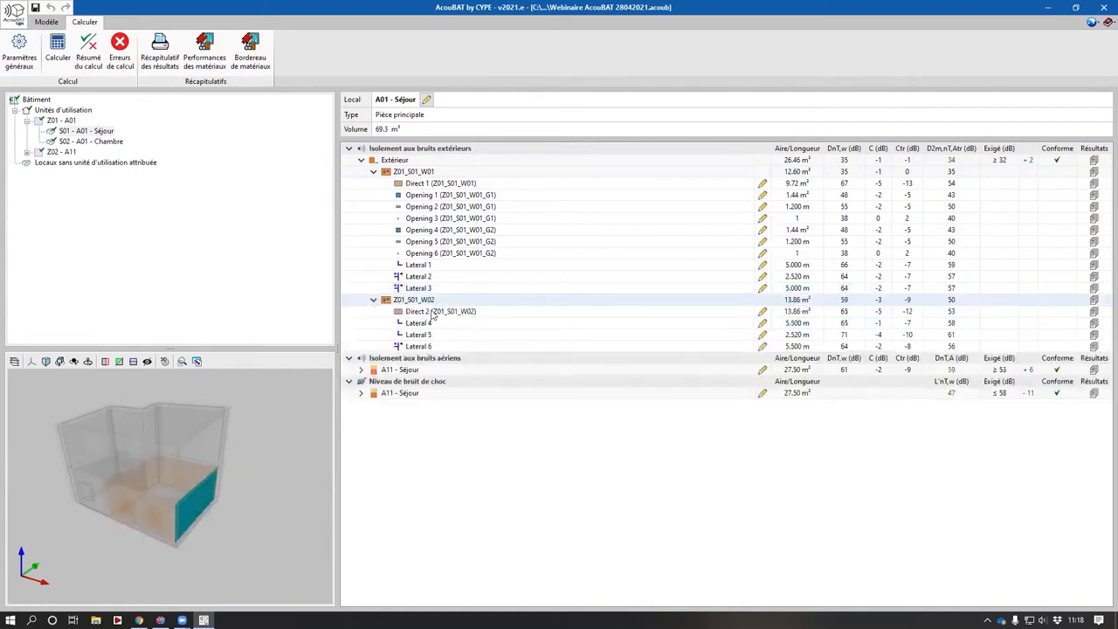
pyautogui.click(433, 312)
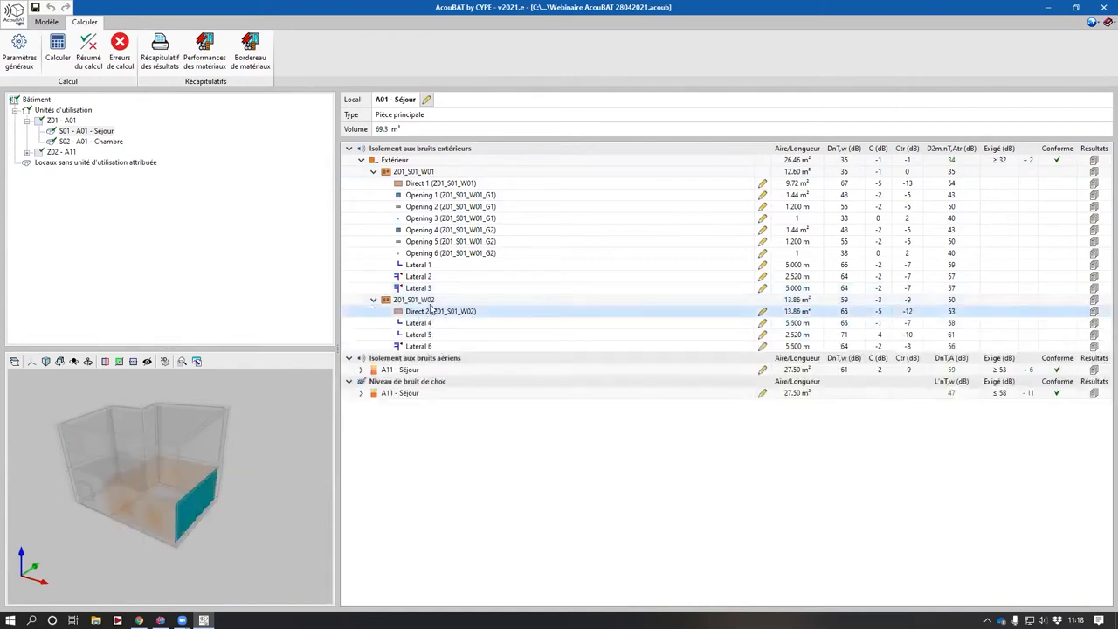
# - Expand the airborne insulation from A11 Séjour through the floor and inspect its direct path
pyautogui.click(361, 370)
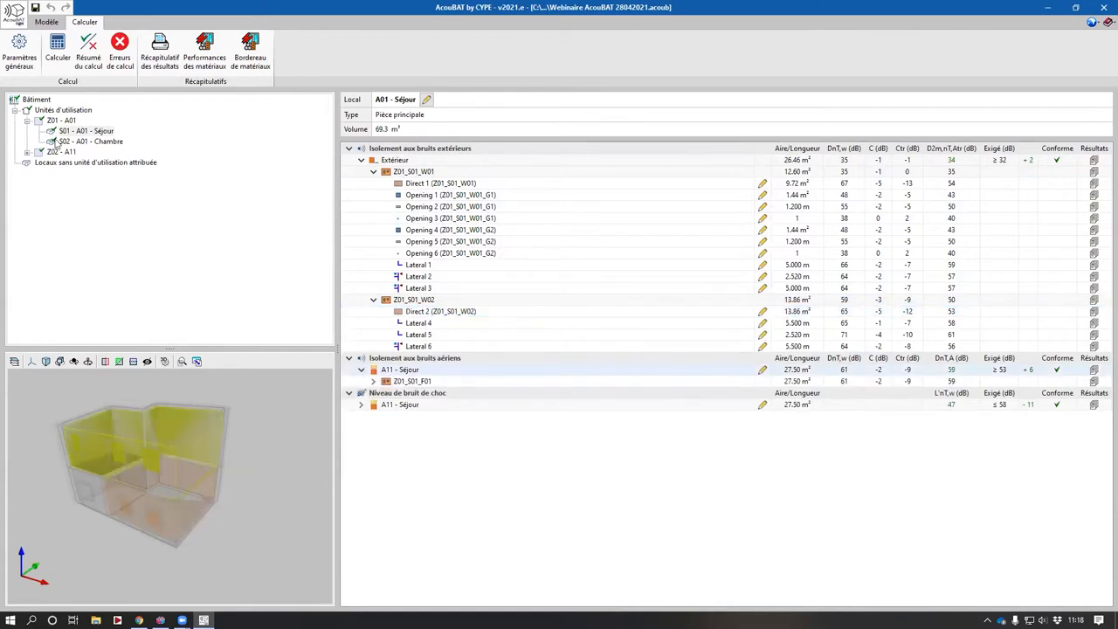
pyautogui.click(94, 131)
pyautogui.click(400, 371)
pyautogui.moveTo(114, 508); pyautogui.dragTo(161, 509)
pyautogui.scroll(3, 145, 510)
pyautogui.scroll(-1, 171, 508)
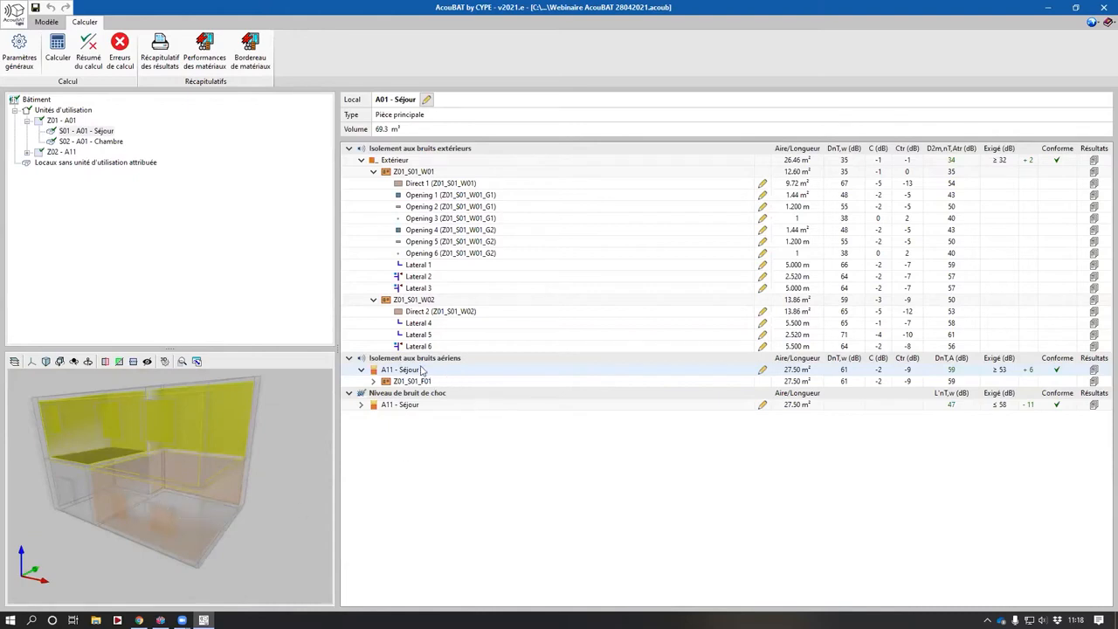
pyautogui.click(374, 382)
pyautogui.click(421, 393)
pyautogui.moveTo(208, 491); pyautogui.dragTo(178, 454)
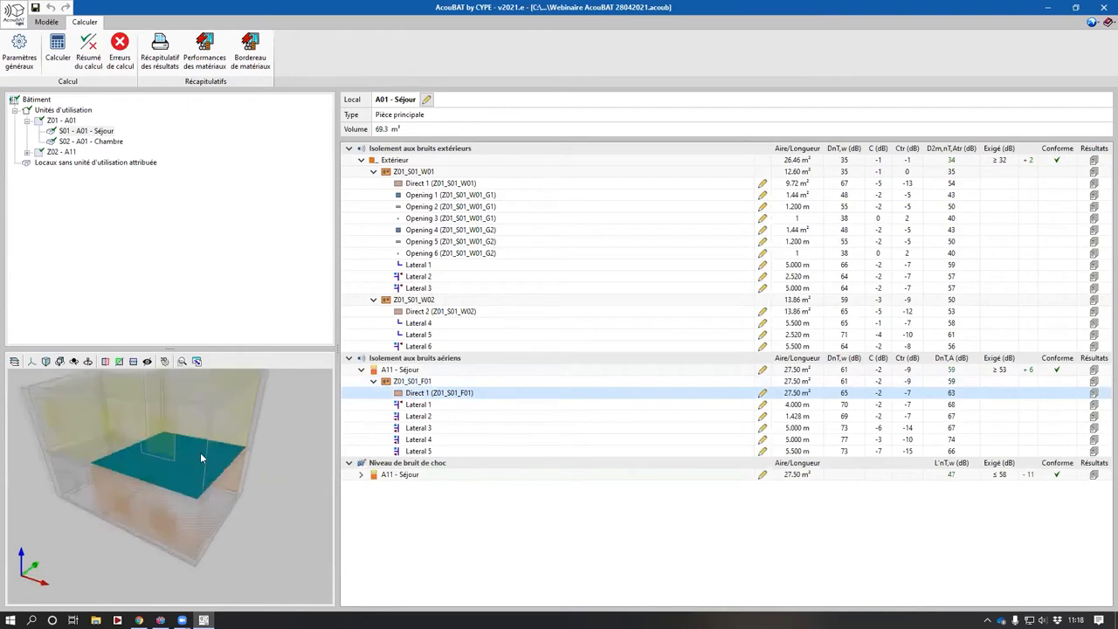
# - Inspect the floor's lateral airborne paths and expand the impact noise paths from A11 Séjour
pyautogui.click(418, 404)
pyautogui.click(420, 417)
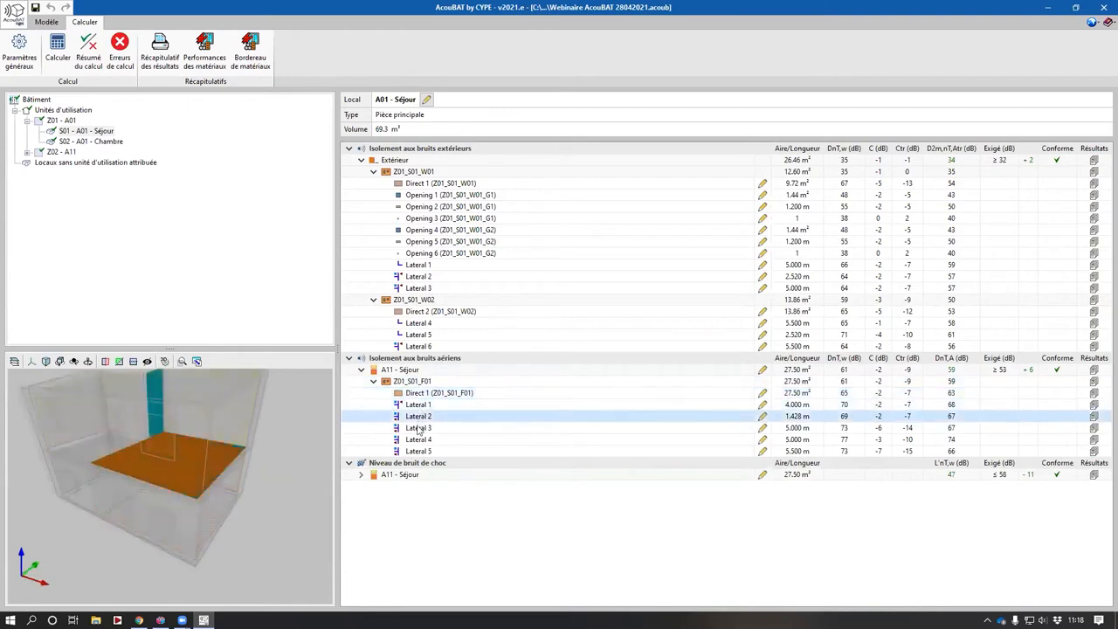
pyautogui.click(418, 428)
pyautogui.click(418, 439)
pyautogui.click(419, 451)
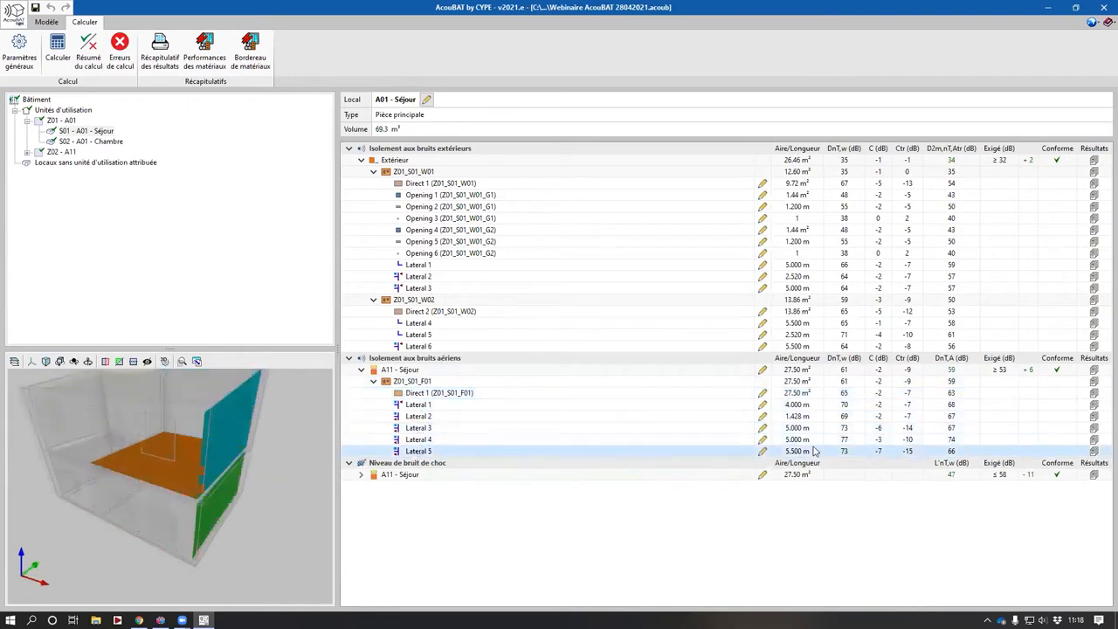
pyautogui.click(360, 474)
pyautogui.doubleClick(417, 486)
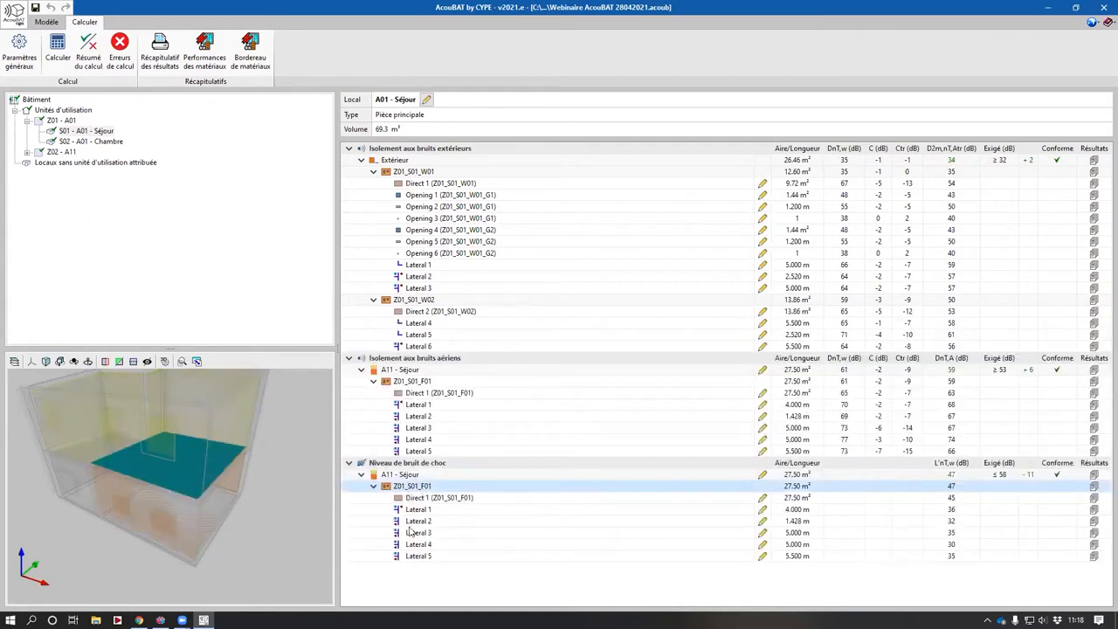
# - Review the A01 Chambre results, then open the acoustic results of A11 Séjour
pyautogui.click(94, 141)
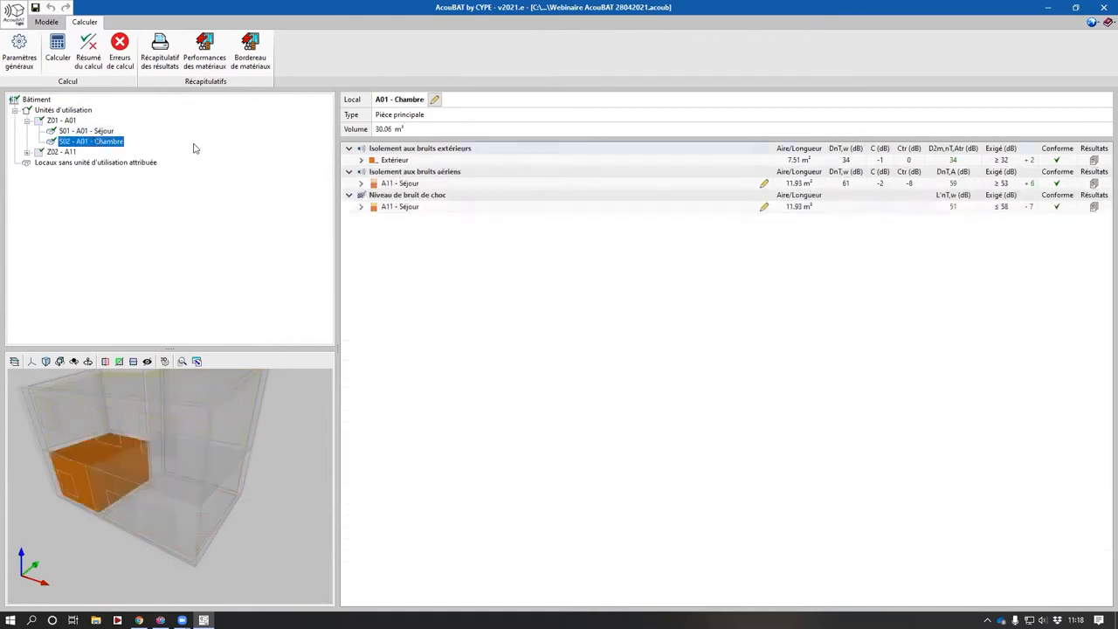
pyautogui.click(27, 152)
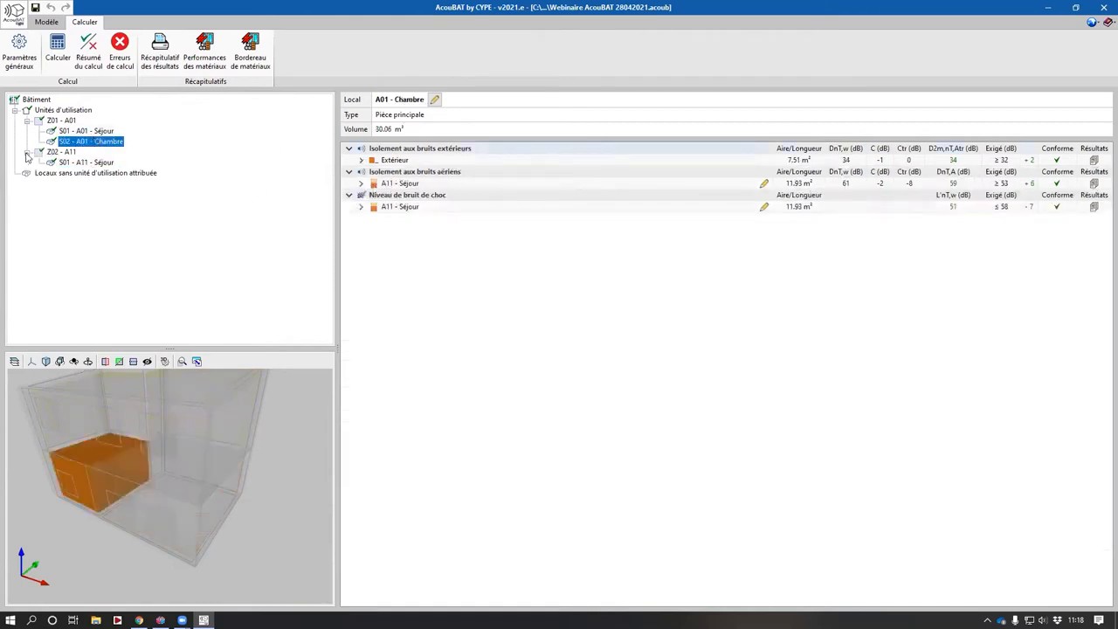
pyautogui.click(86, 162)
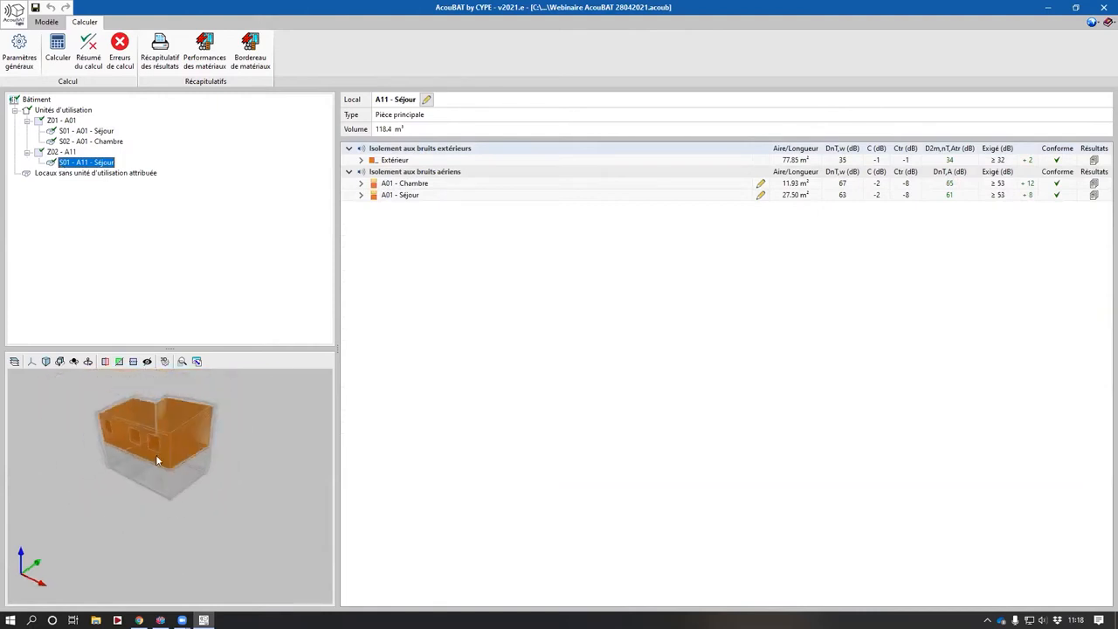
pyautogui.moveTo(159, 460); pyautogui.dragTo(156, 464)
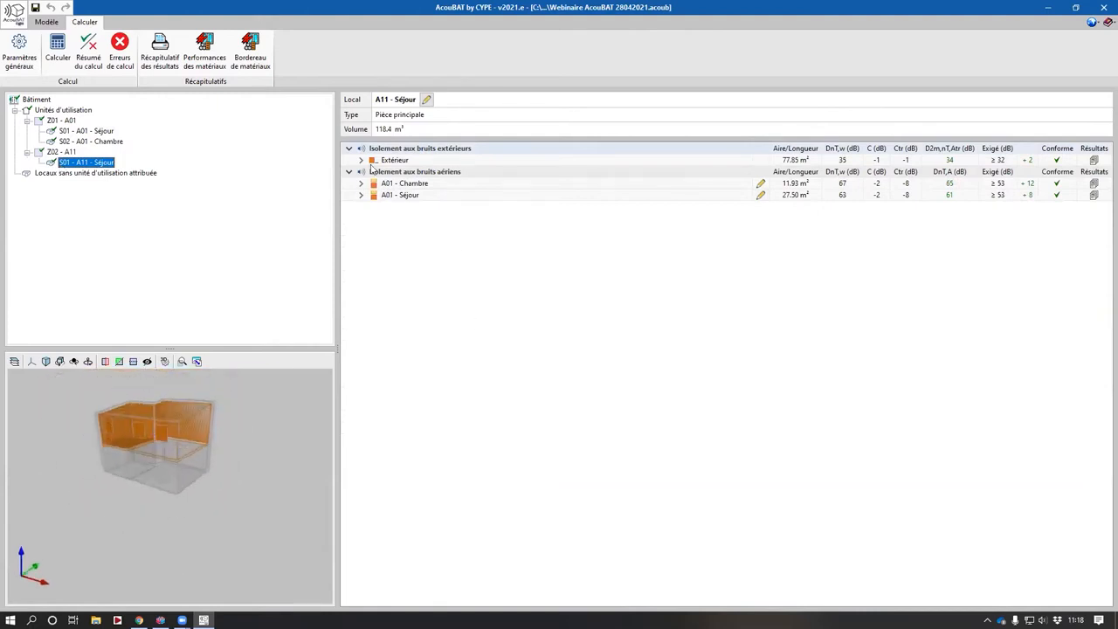
# - Expand A11 Séjour's exterior insulation through wall W01 and roof F03, inspect roof laterals, and expand both airborne sources
pyautogui.click(362, 160)
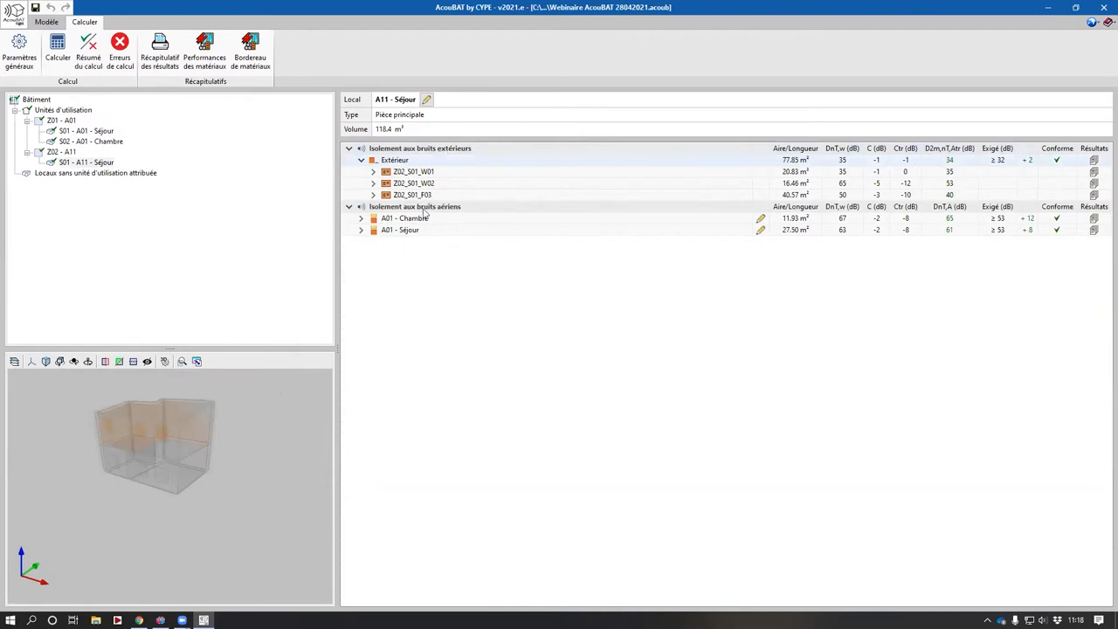
pyautogui.click(375, 172)
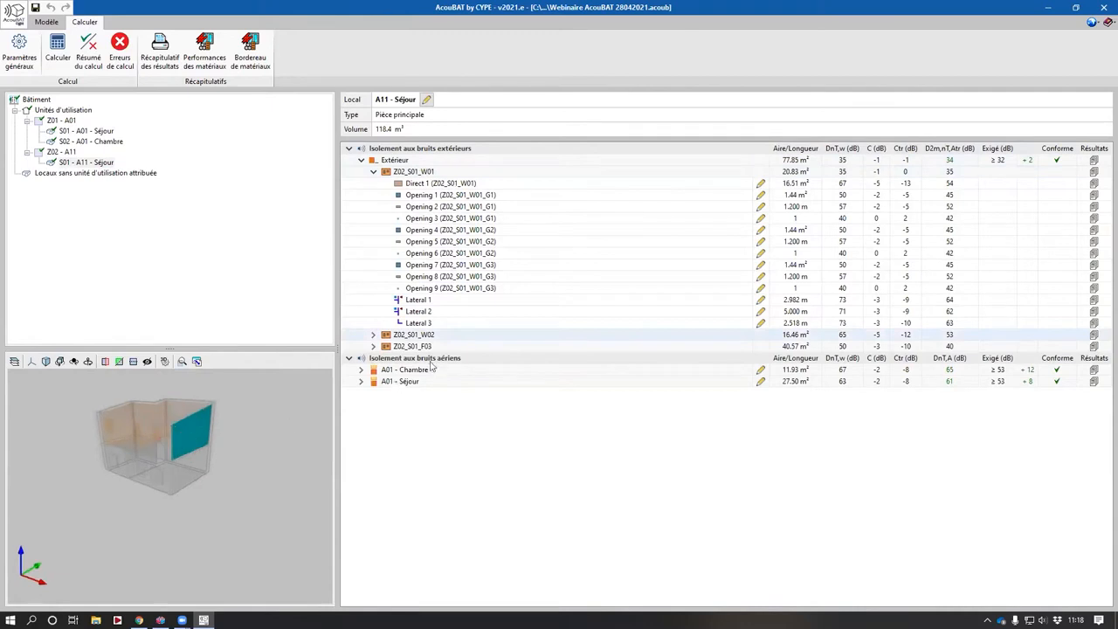
pyautogui.click(373, 346)
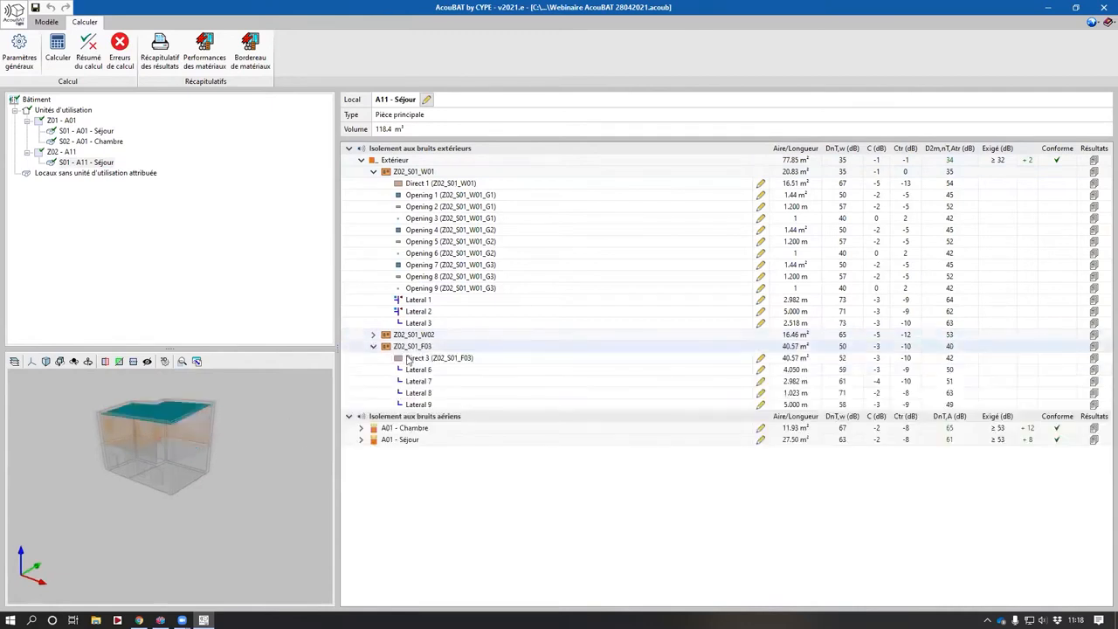
pyautogui.click(412, 370)
pyautogui.click(415, 392)
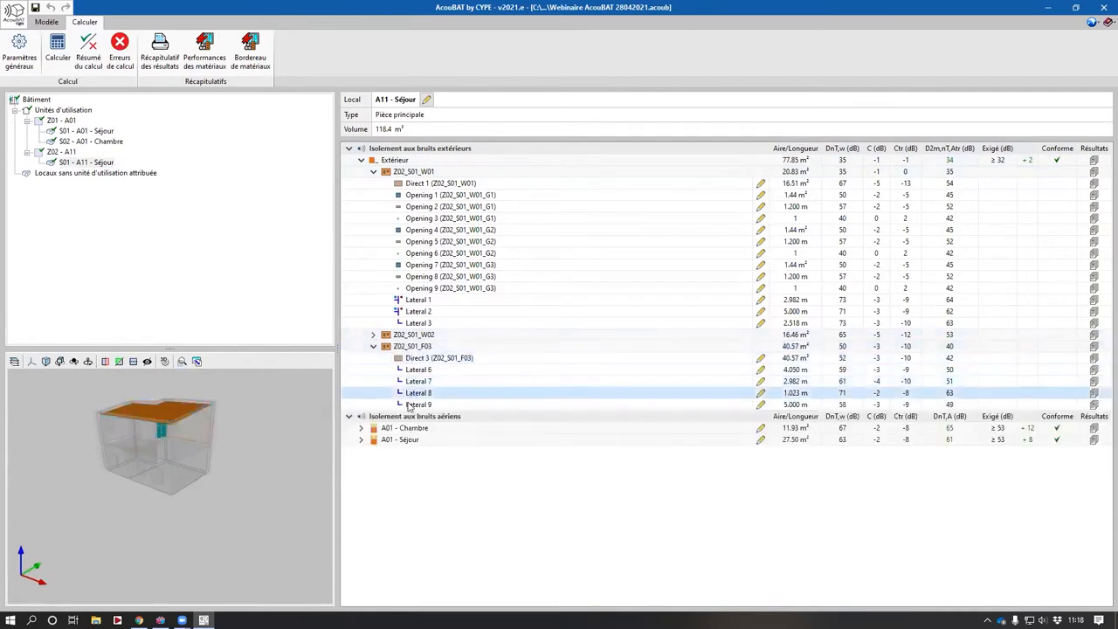
pyautogui.click(410, 405)
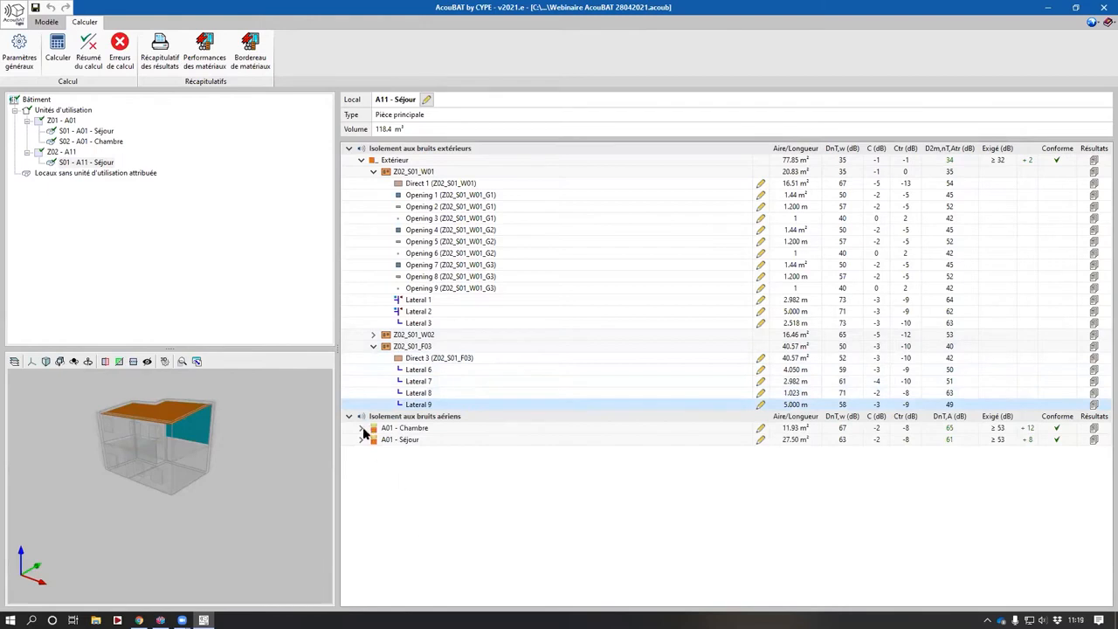
pyautogui.click(362, 429)
pyautogui.click(362, 451)
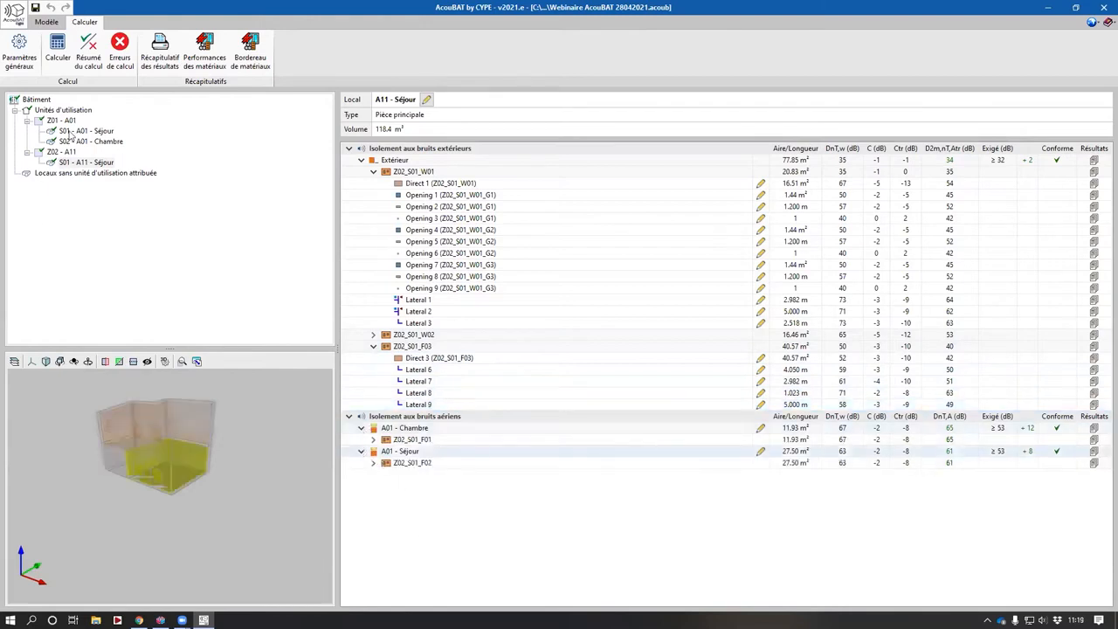
# - Reopen the A01 Séjour results and expand its exterior insulation down to both walls' paths, selecting Lateral 3
pyautogui.click(79, 131)
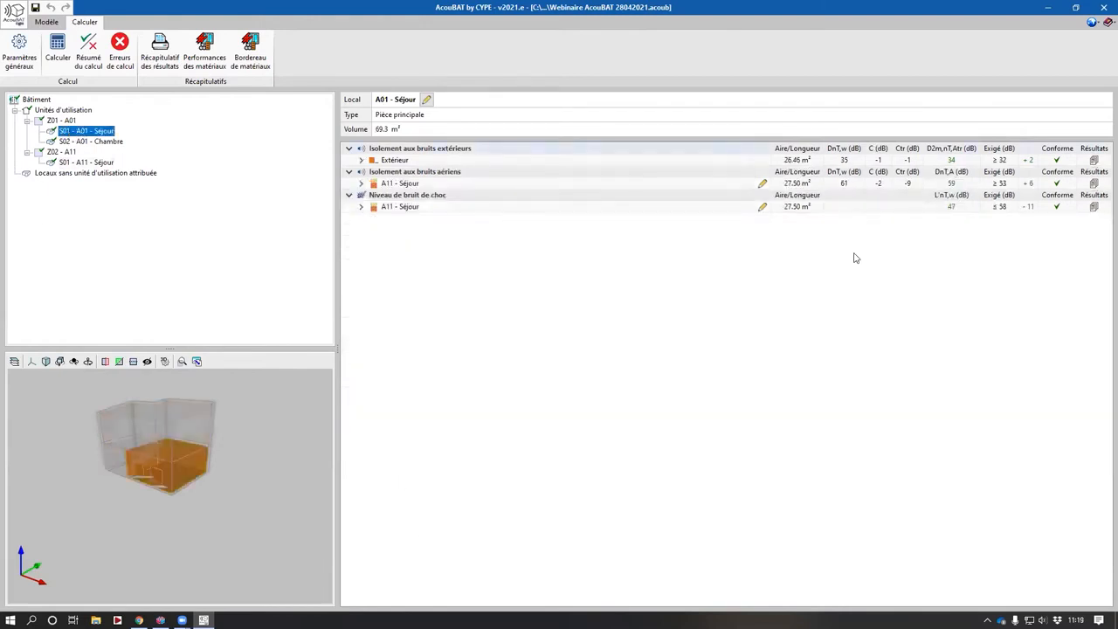
pyautogui.click(359, 164)
pyautogui.click(373, 183)
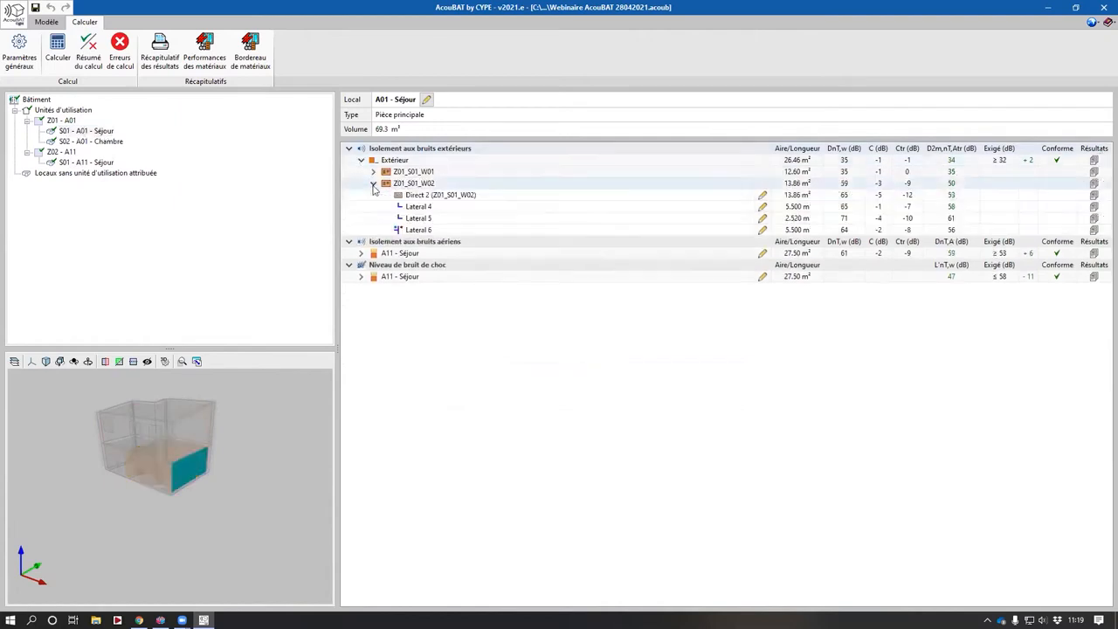
pyautogui.click(373, 171)
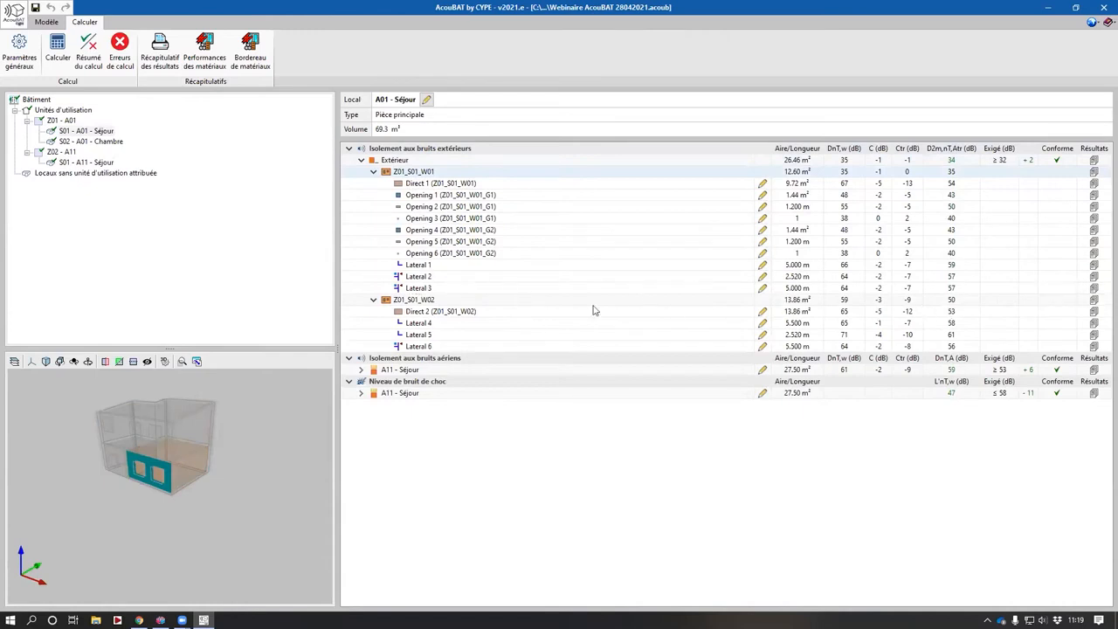
pyautogui.click(416, 289)
# - Open the detailed results of Lateral 3 and compare its results, table and graphic analysis views
pyautogui.click(1093, 289)
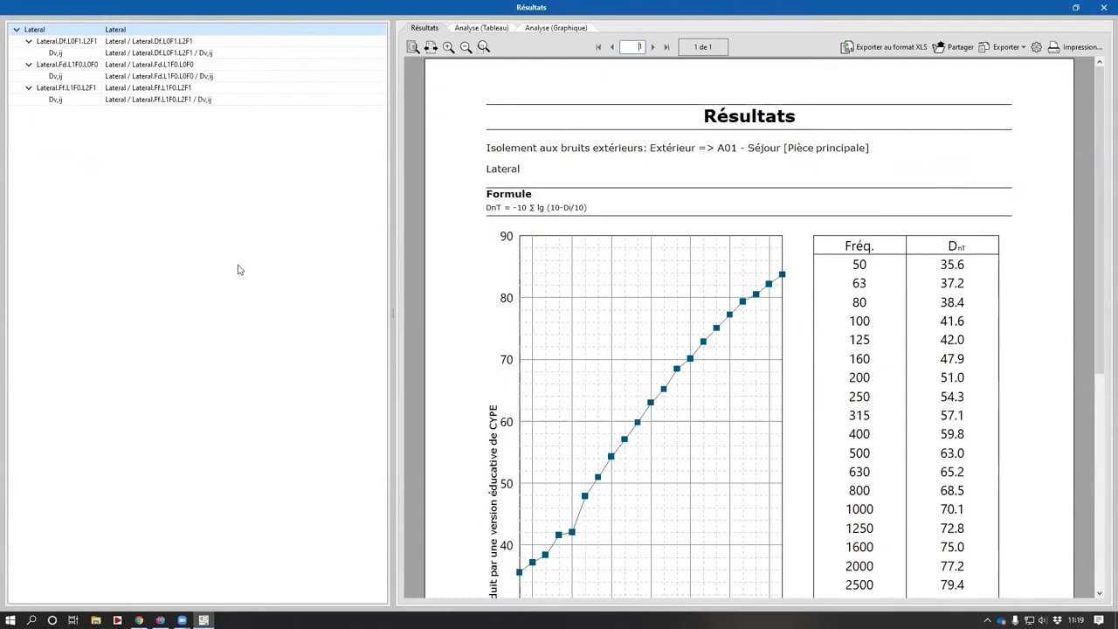
pyautogui.click(557, 28)
pyautogui.click(425, 29)
pyautogui.click(490, 29)
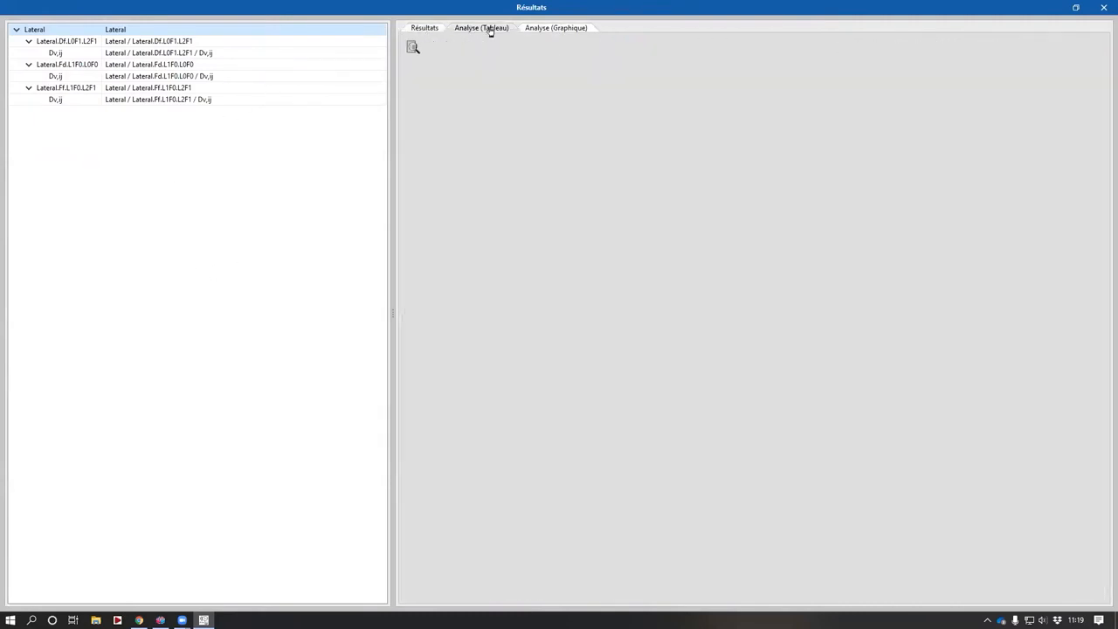
pyautogui.click(557, 28)
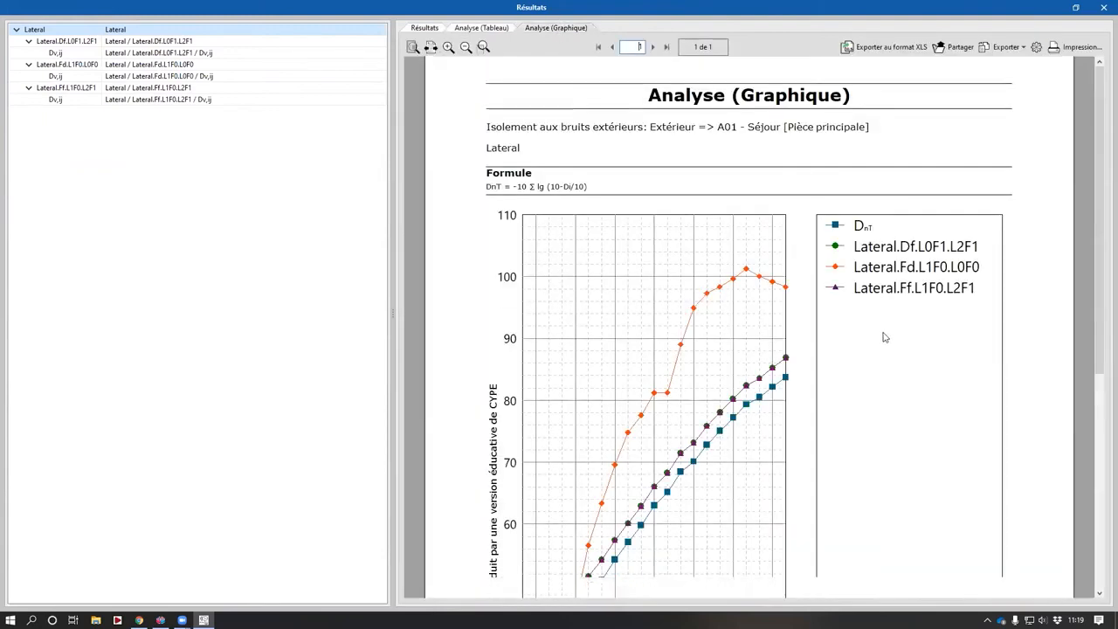
pyautogui.scroll(-2, 886, 332)
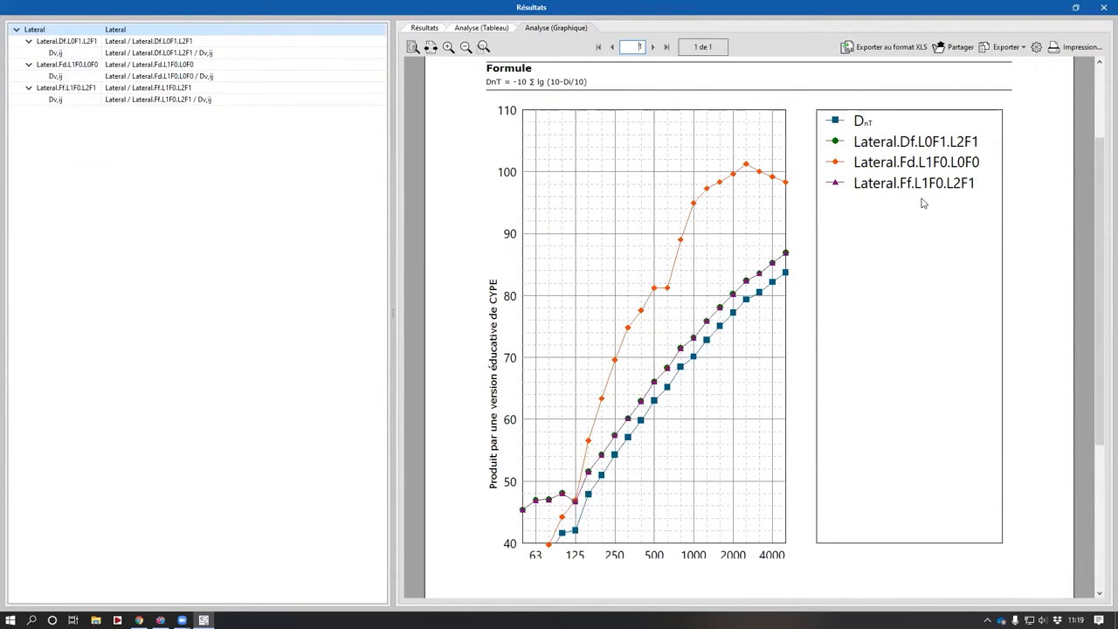
pyautogui.click(1103, 8)
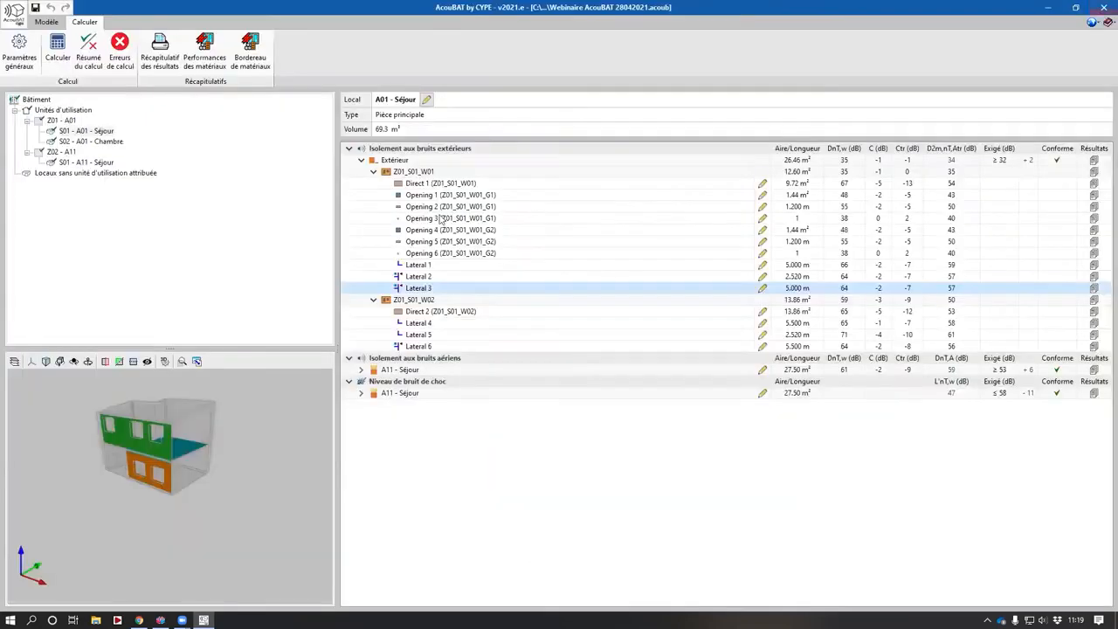
# - Open the graphic analysis of wall Z01_S01_W01's overall transmission and examine the curves
pyautogui.click(1093, 172)
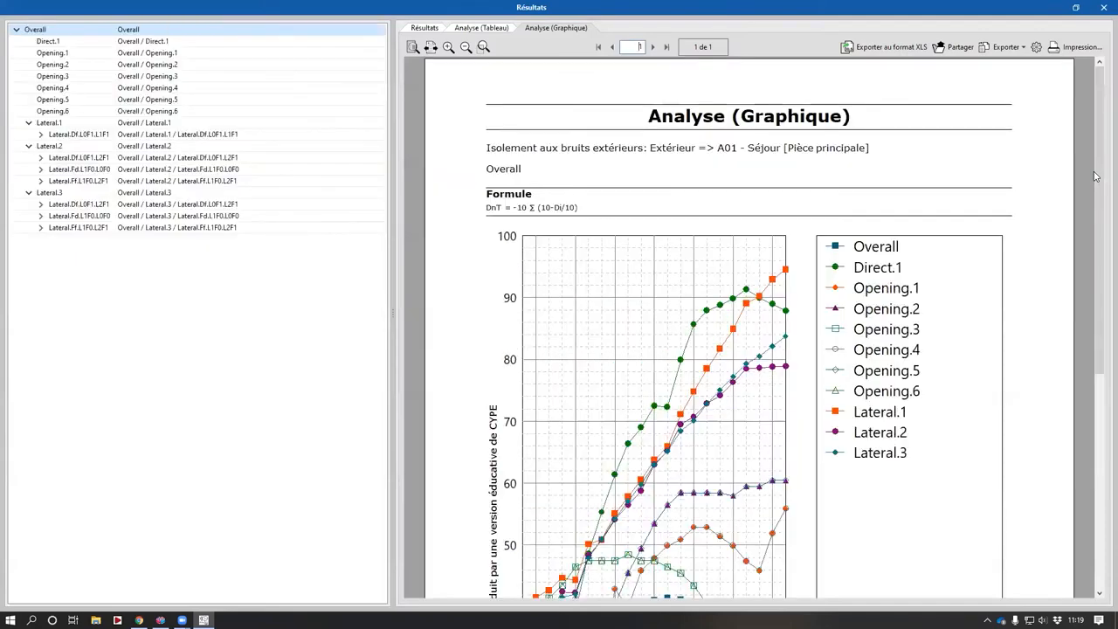
pyautogui.scroll(-3, 638, 187)
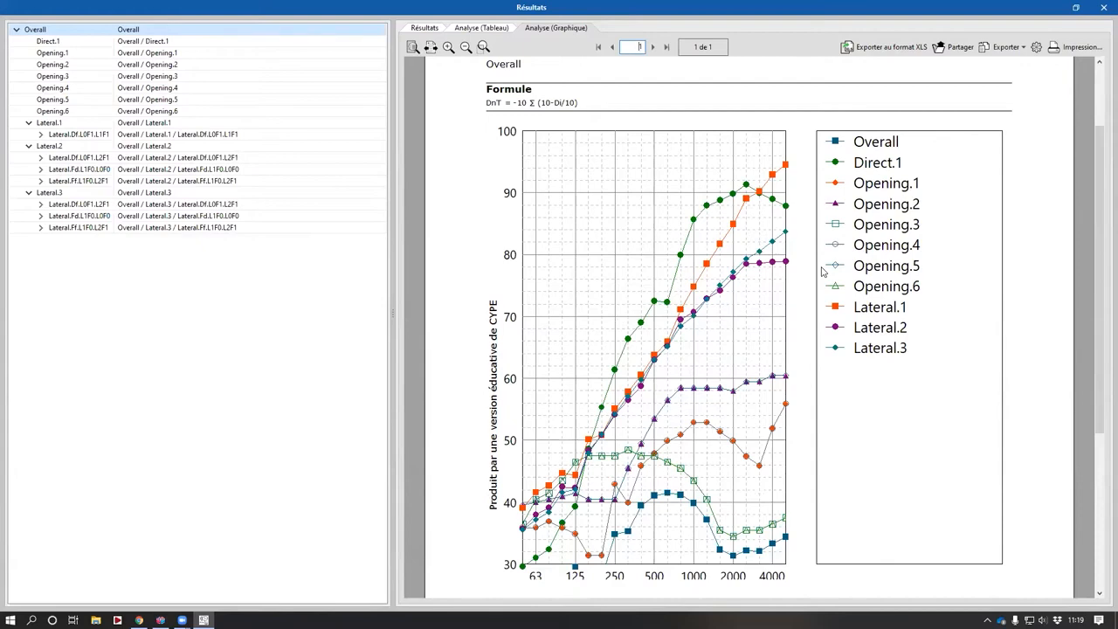
pyautogui.click(1103, 7)
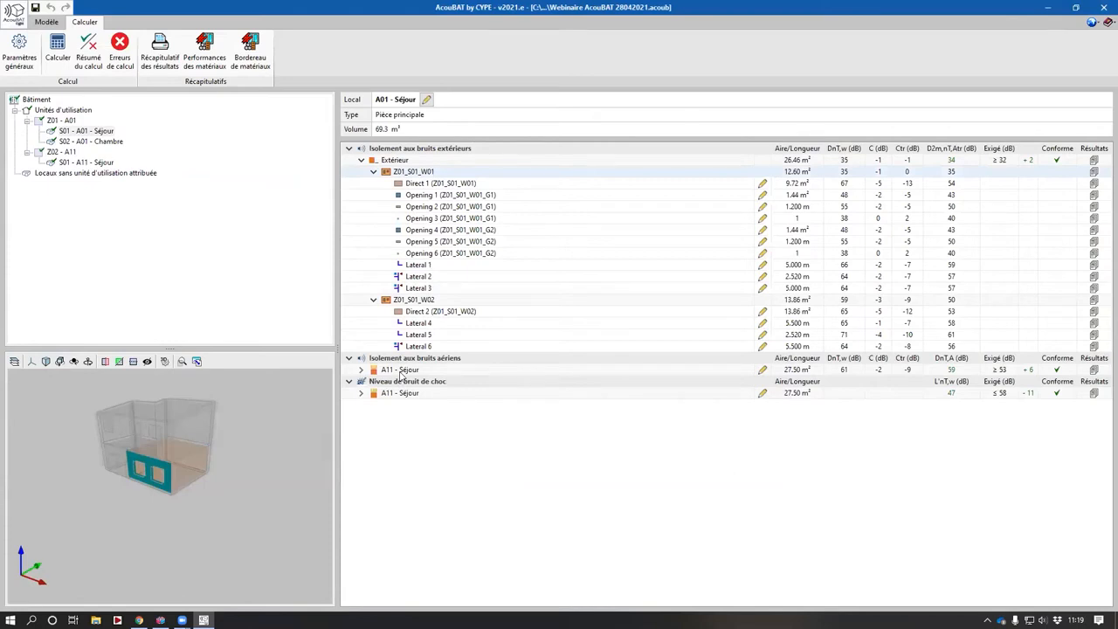
# - Open the model data of A01 Séjour's walls and inspect wall Z01_S01_W01 and its window openings
pyautogui.click(47, 22)
pyautogui.scroll(-1, 27, 270)
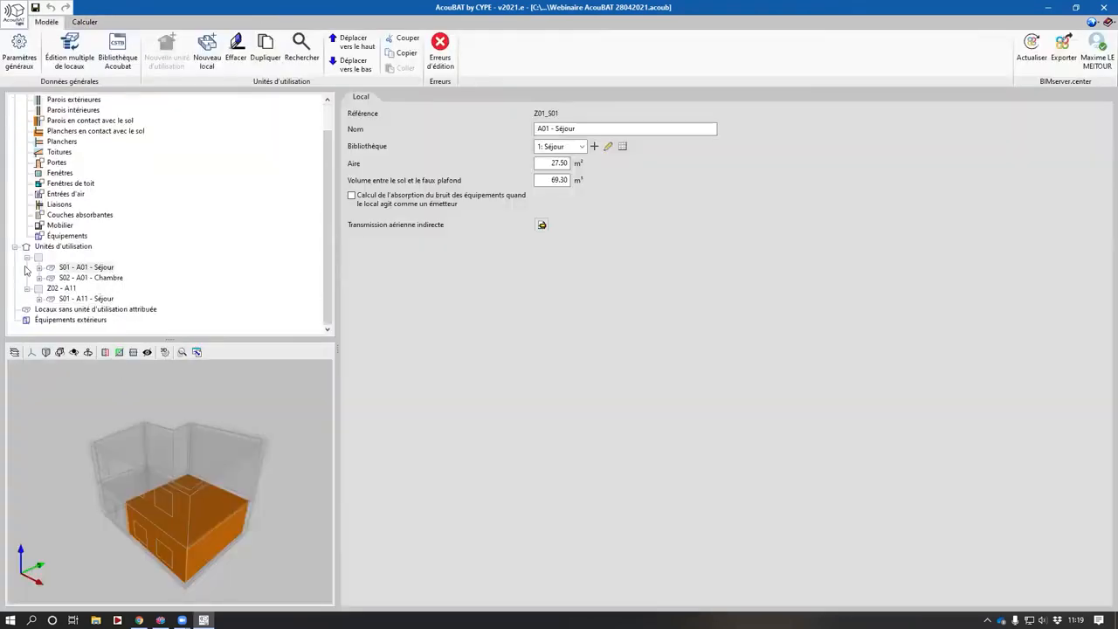
pyautogui.click(39, 267)
pyautogui.click(79, 277)
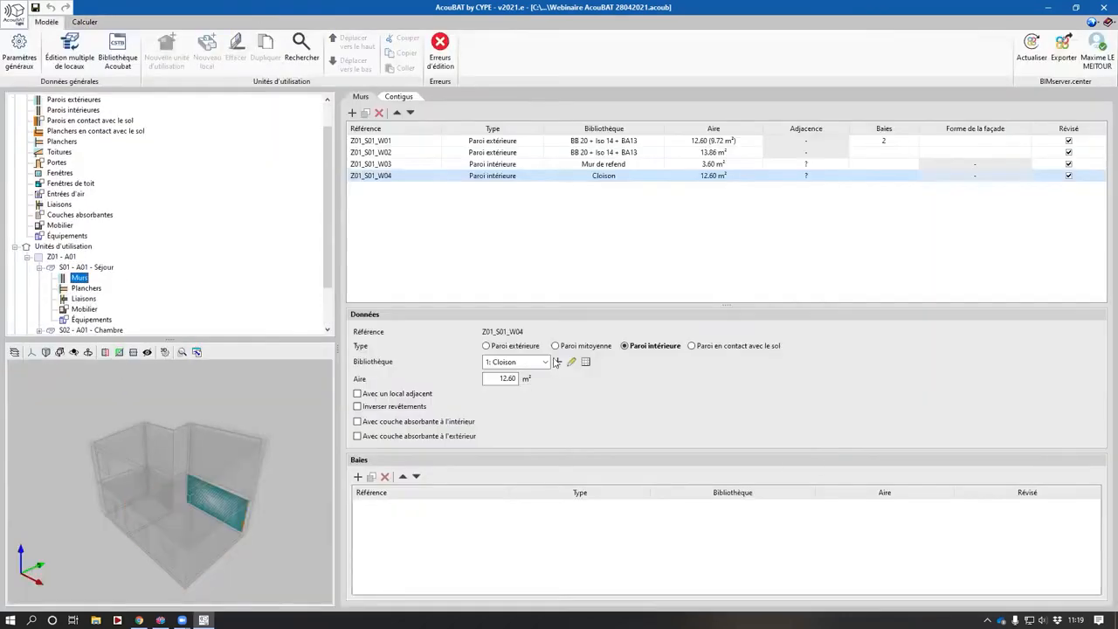
pyautogui.click(504, 378)
pyautogui.click(873, 143)
pyautogui.click(926, 511)
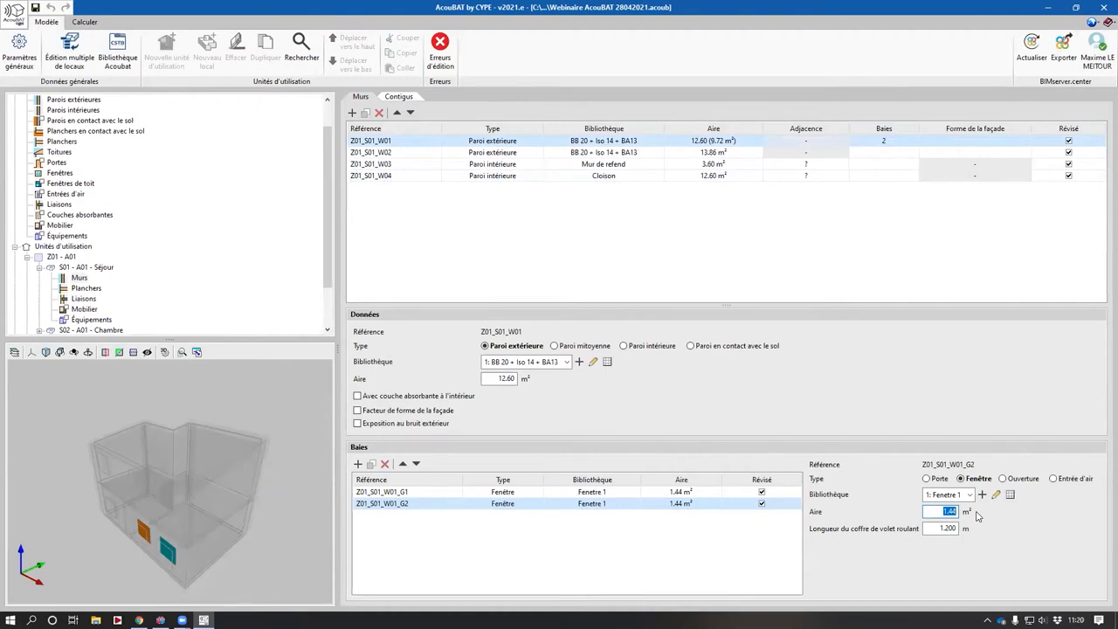
# - Switch to IFC Builder and move the ends of A01 Chambre's left and upper walls outward, slanting the left wall
pyautogui.click(161, 620)
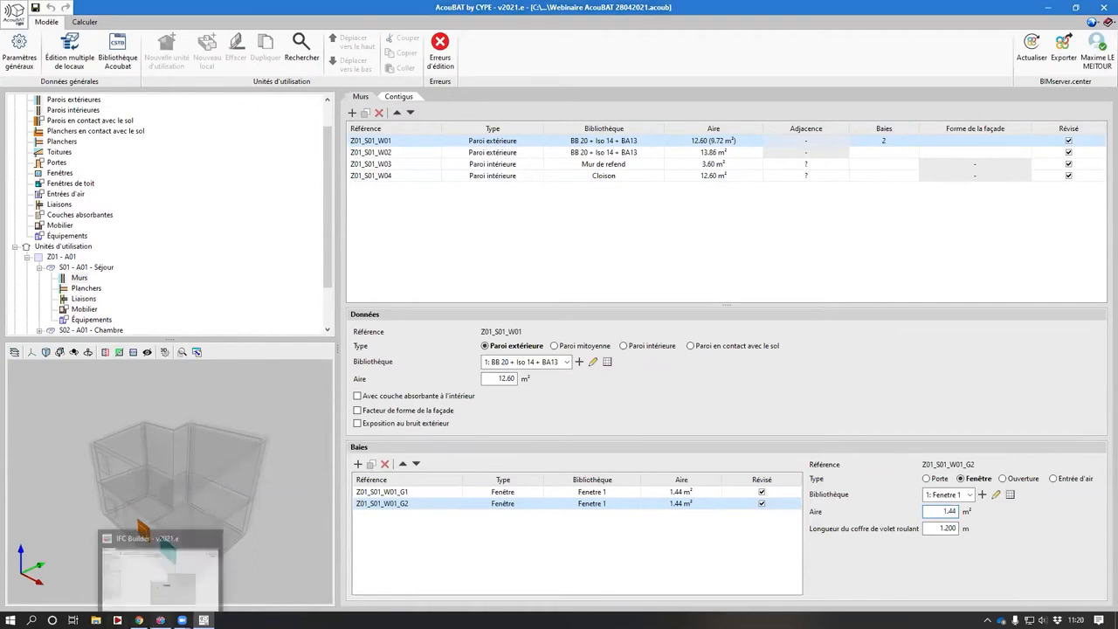
pyautogui.click(142, 529)
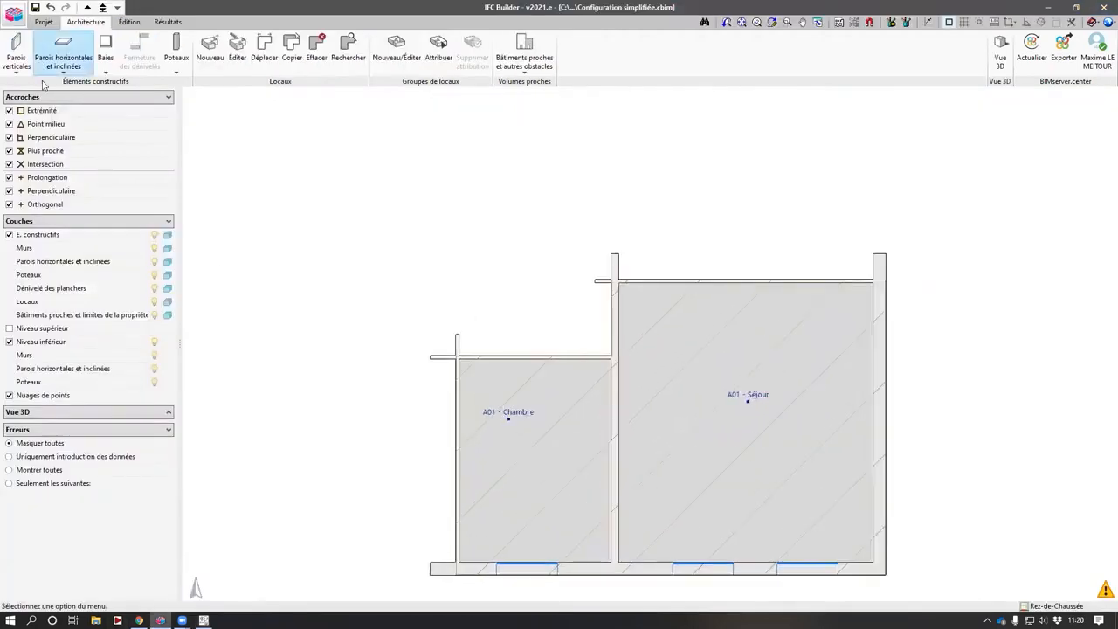
pyautogui.moveTo(527, 415); pyautogui.dragTo(519, 351, button='middle')
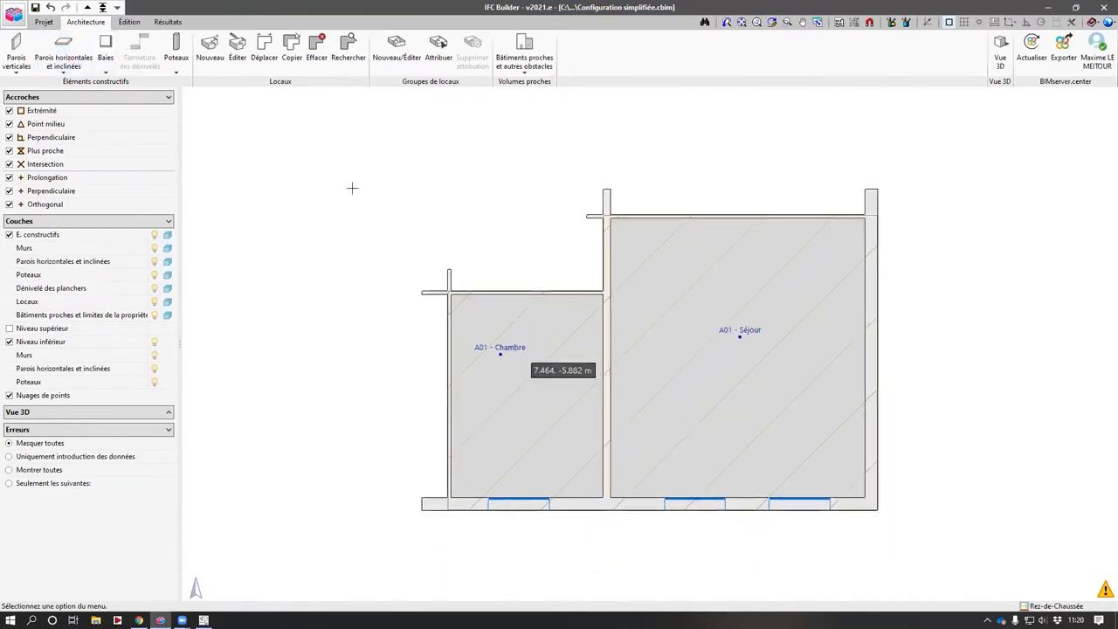
pyautogui.click(17, 52)
pyautogui.click(430, 108)
pyautogui.click(428, 303)
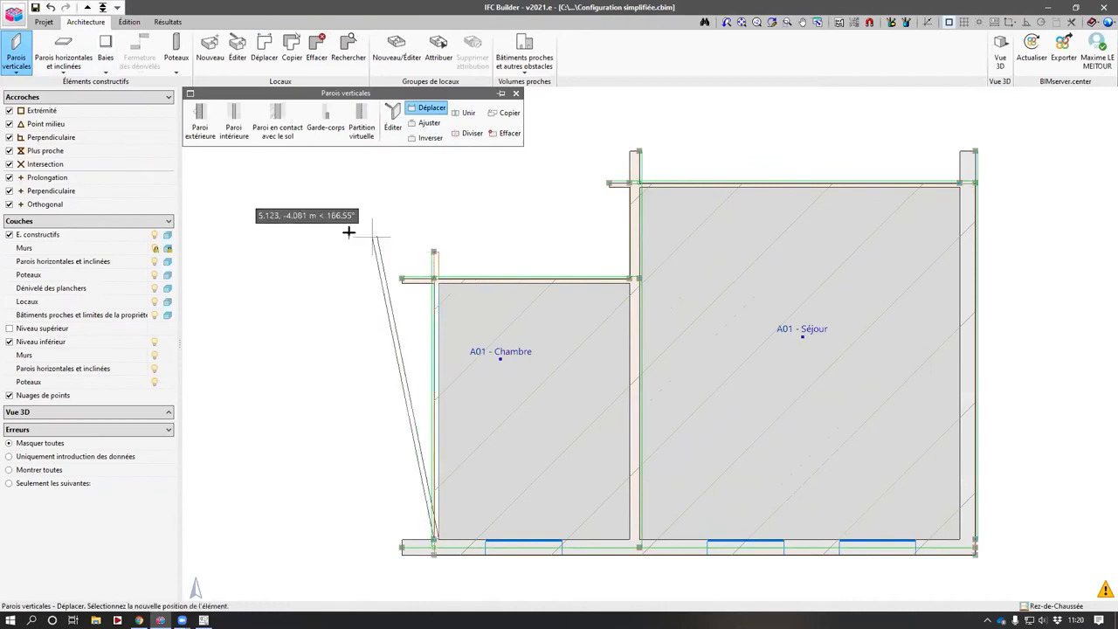
pyautogui.click(316, 189)
pyautogui.click(403, 278)
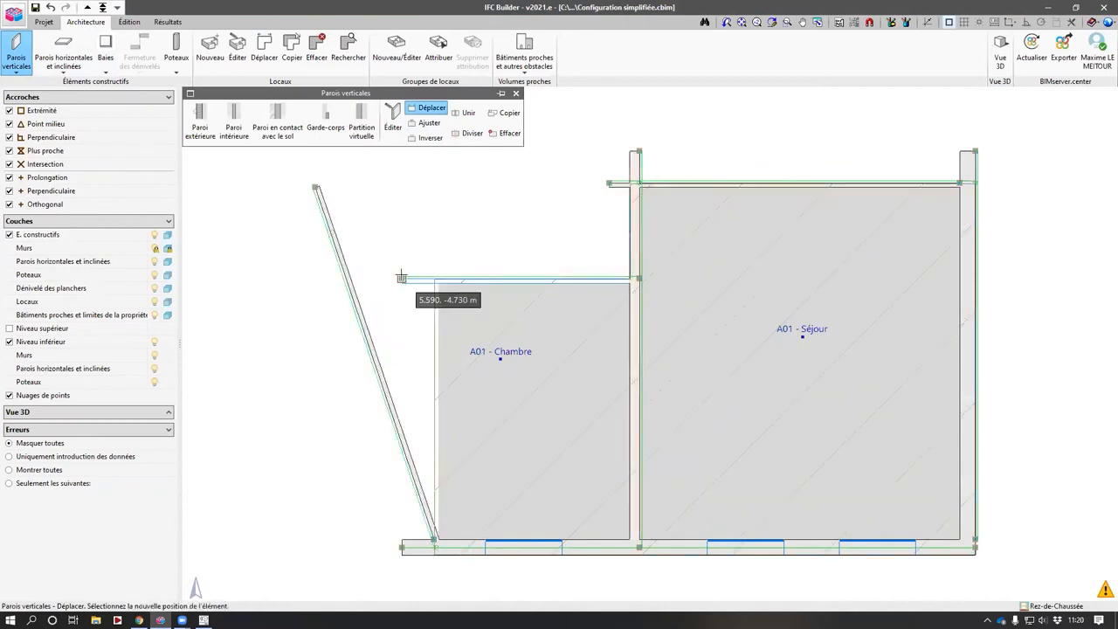
pyautogui.click(269, 279)
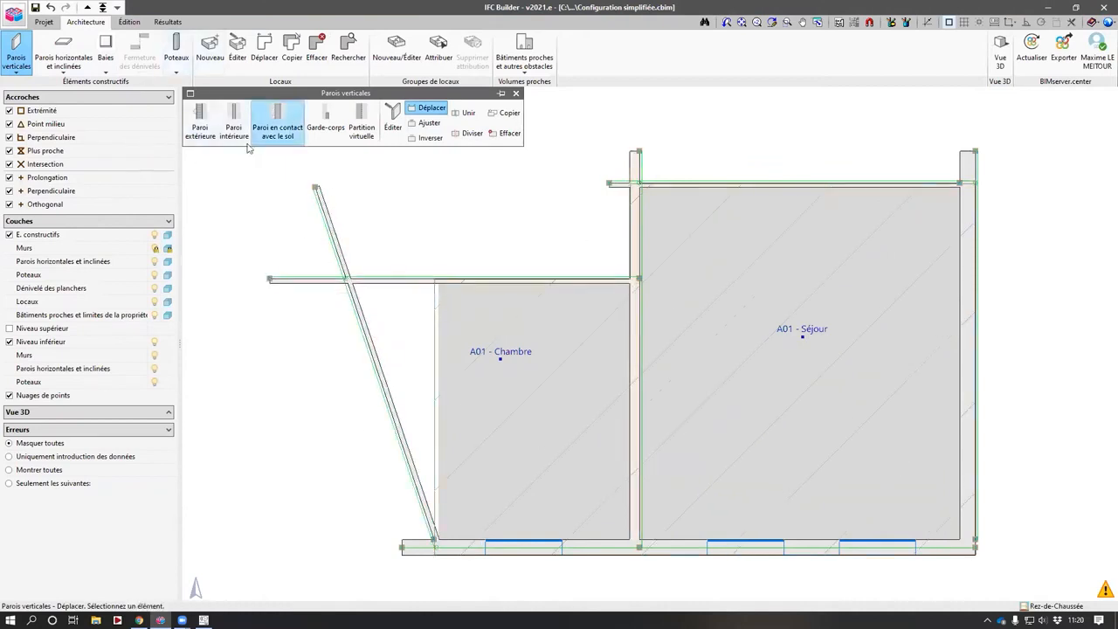
# - Move the ground-floor slab's corner outward so the slab covers the enlarged Chambre
pyautogui.click(63, 53)
pyautogui.click(504, 108)
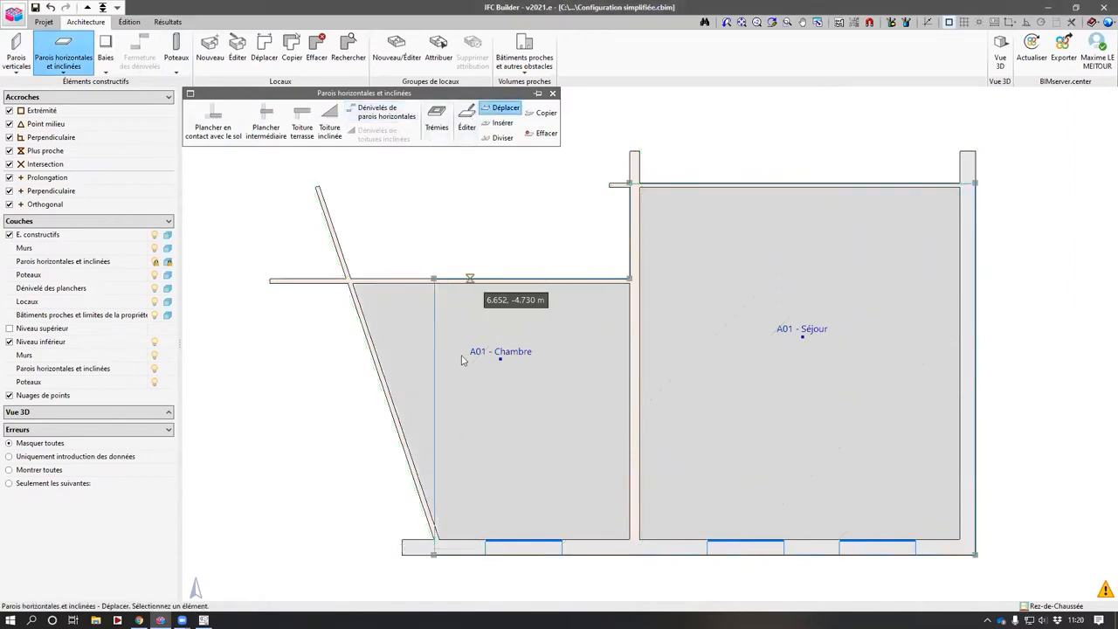
pyautogui.click(434, 411)
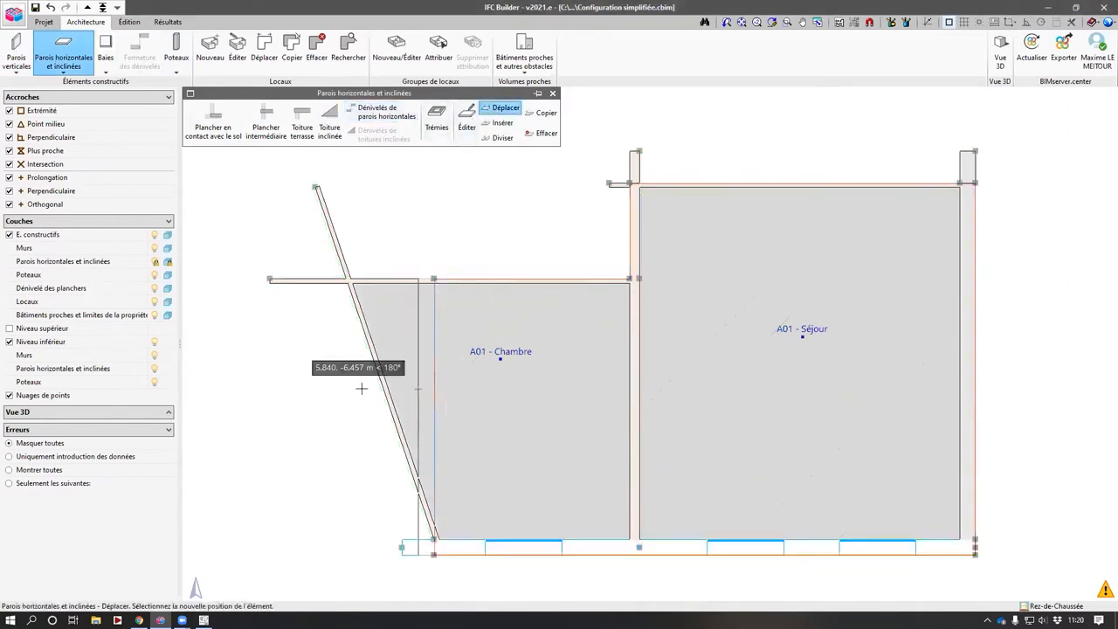
pyautogui.click(281, 382)
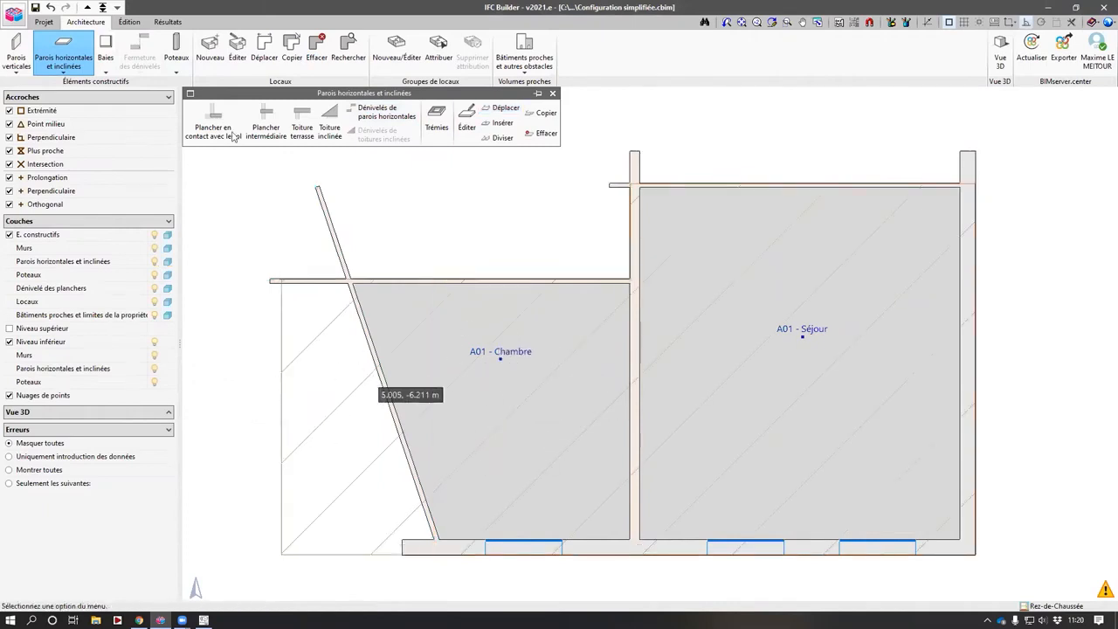
# - On Niveau 1, move the upper slab's corner outward so it covers the enlarged Chambre below
pyautogui.click(86, 10)
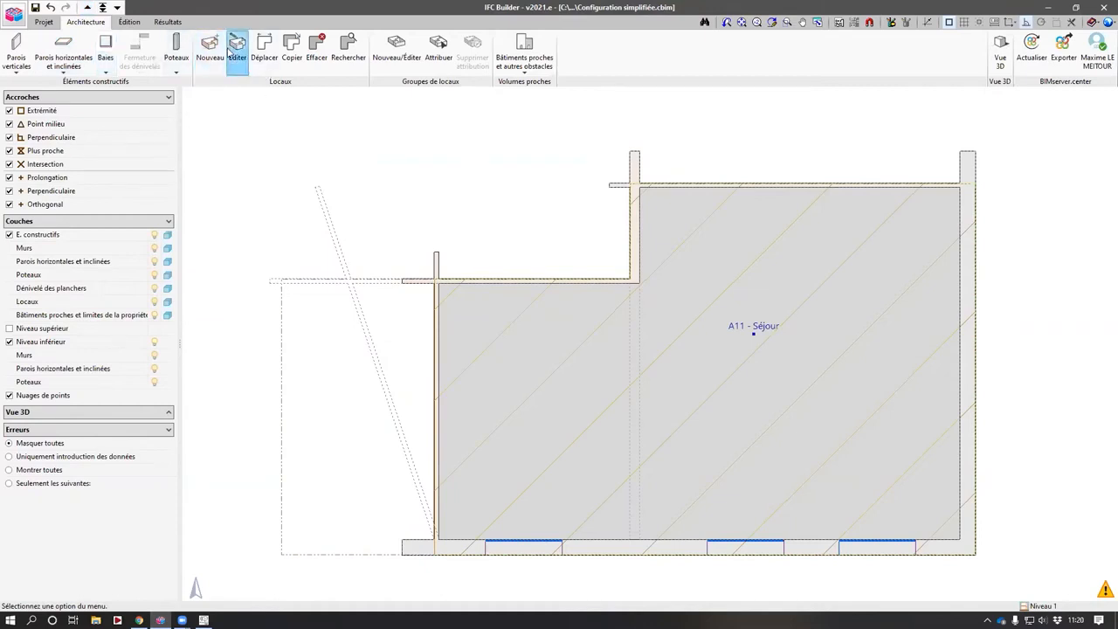
pyautogui.click(75, 68)
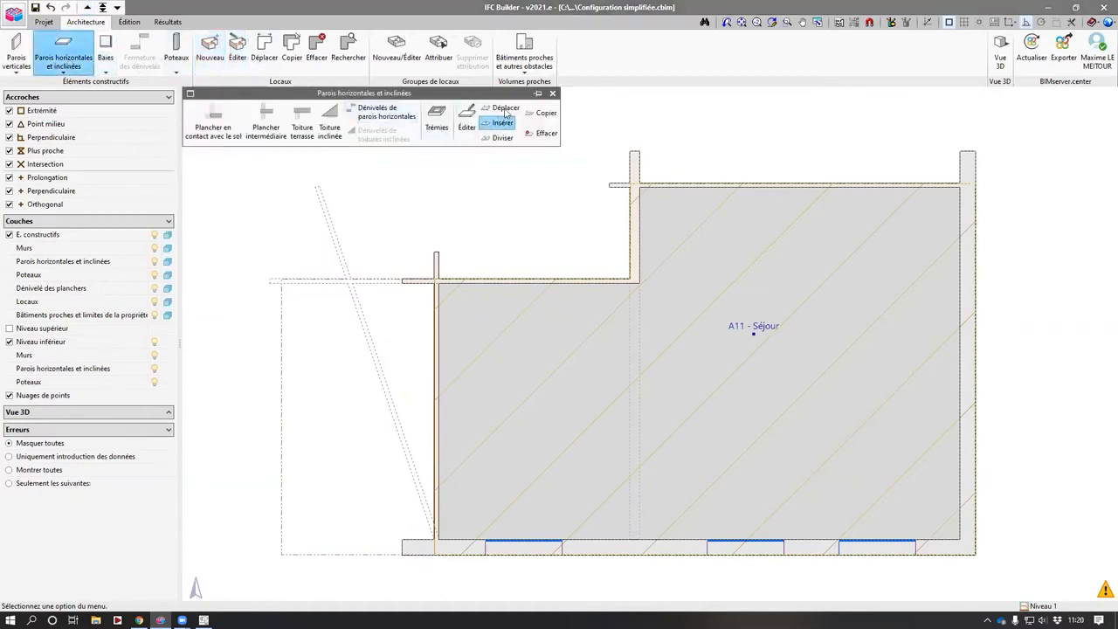
pyautogui.click(502, 107)
pyautogui.click(434, 447)
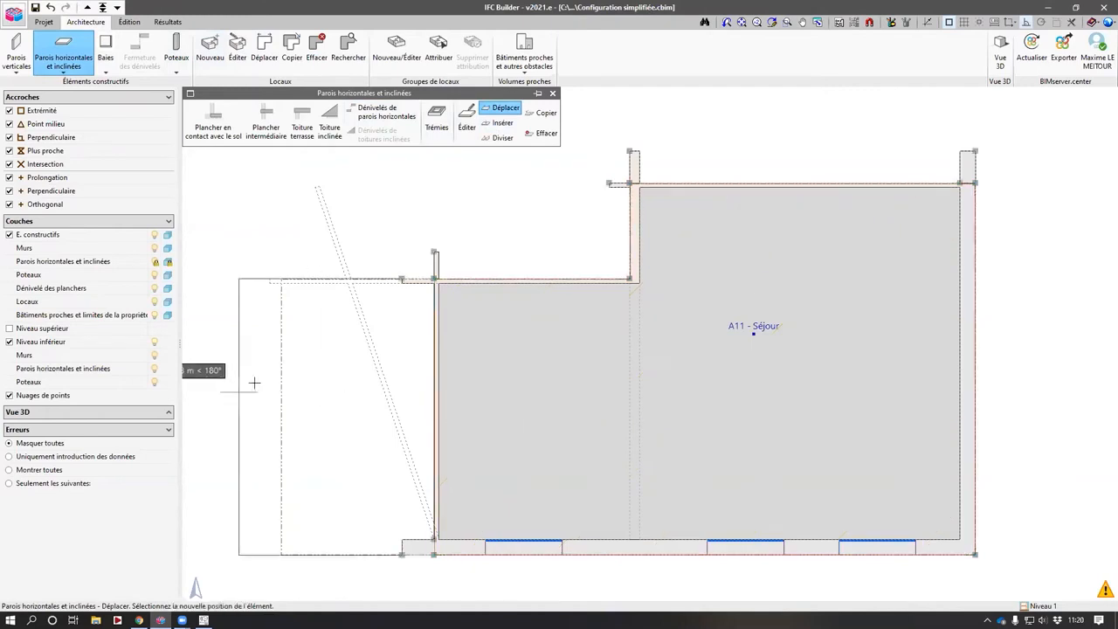
pyautogui.click(279, 384)
pyautogui.scroll(-2, 280, 385)
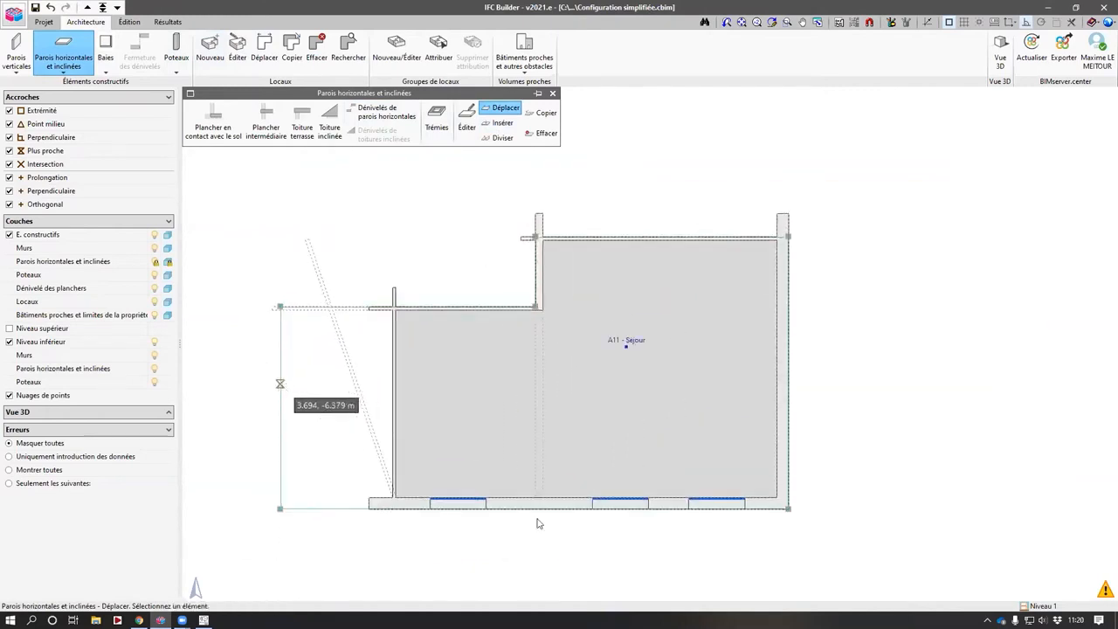
pyautogui.rightClick(653, 525)
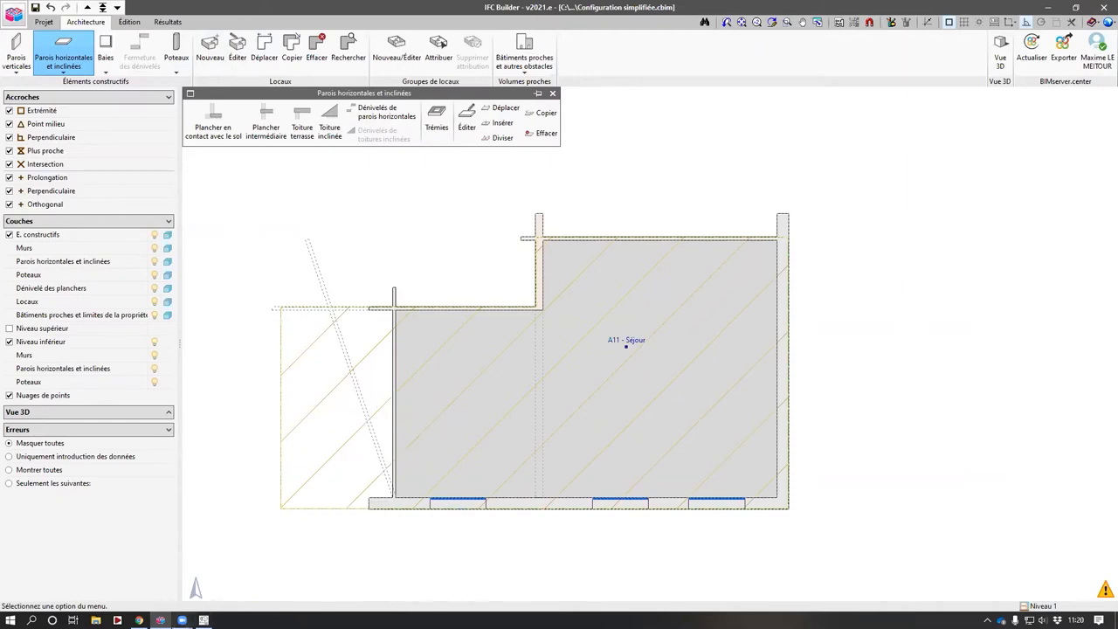
# - Back on the ground floor, delete the two windows in A01 Séjour's lower façade wall
pyautogui.click(117, 7)
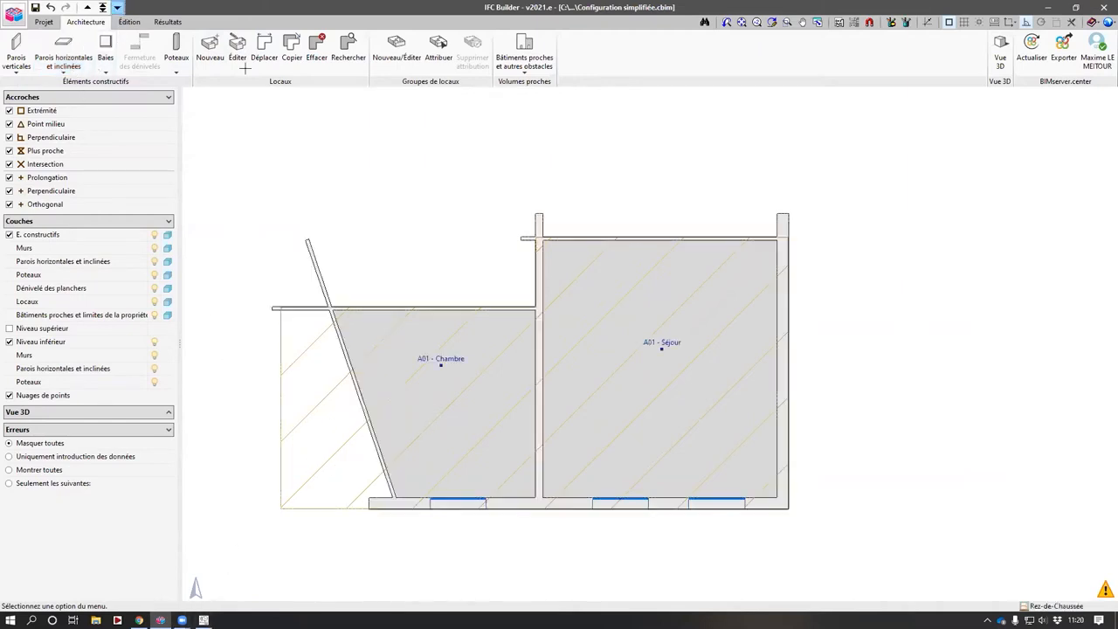
pyautogui.click(105, 48)
pyautogui.click(494, 132)
pyautogui.click(722, 498)
pyautogui.click(651, 498)
pyautogui.rightClick(681, 518)
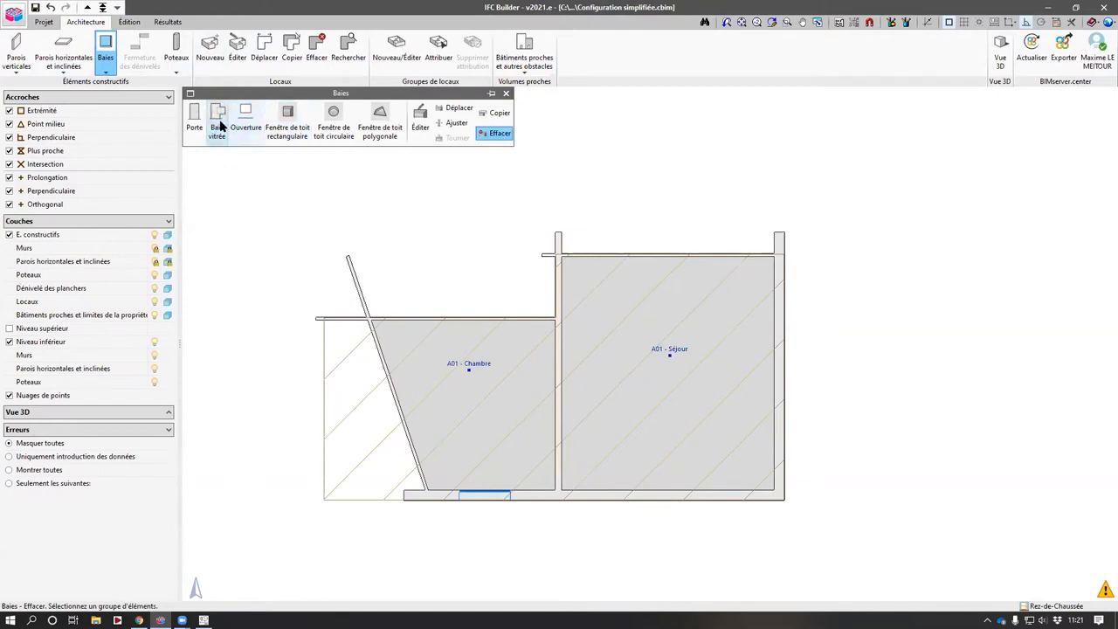
# - Start a glazed opening and define a new opening type named Porte fenêtre
pyautogui.click(217, 127)
pyautogui.click(583, 294)
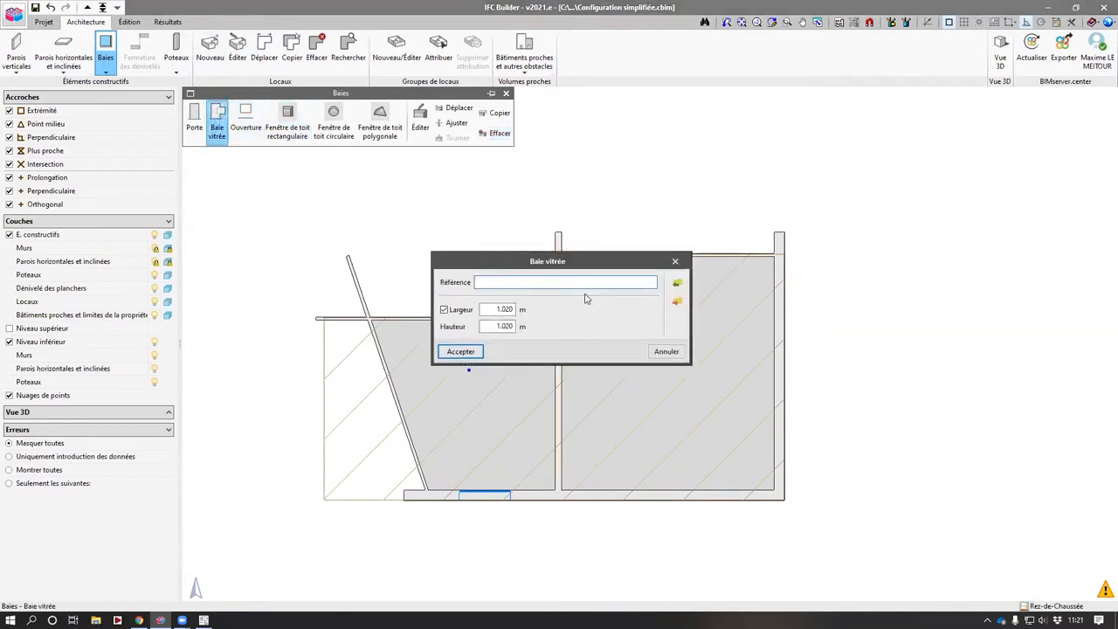
pyautogui.hotkey('ctrl', 'a')
pyautogui.write('Porte')
pyautogui.press('Tab')
pyautogui.write('1')
pyautogui.press('Tab')
pyautogui.write('2')
pyautogui.press('Return')
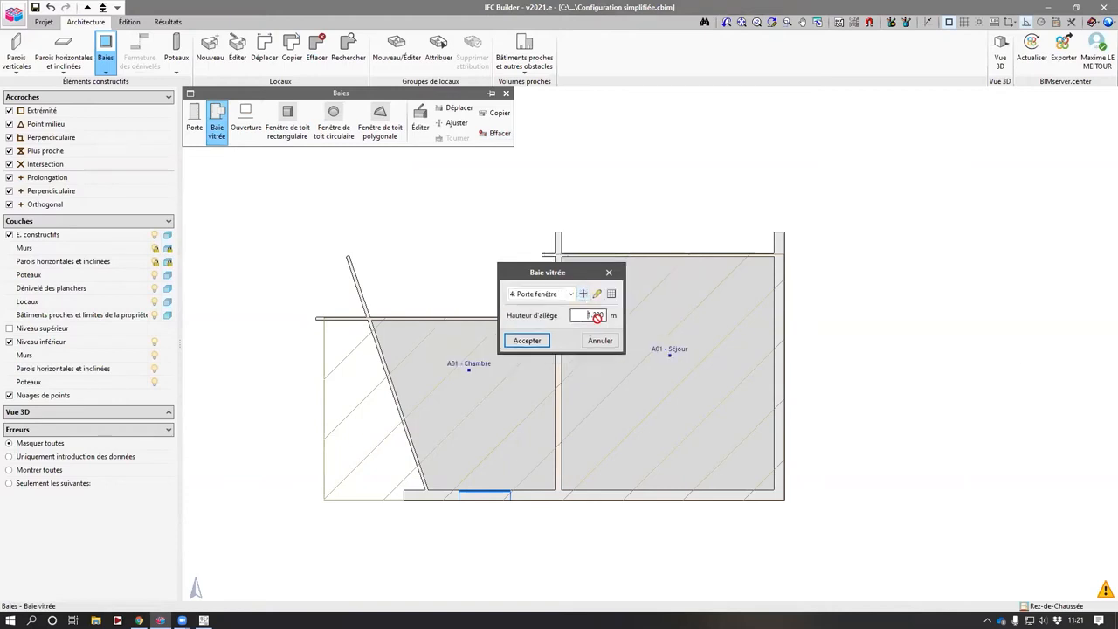
# - Place a Porte fenêtre with 0 m sill height in A01 Séjour's lower façade wall
pyautogui.press('Return')
pyautogui.scroll(2, 681, 487)
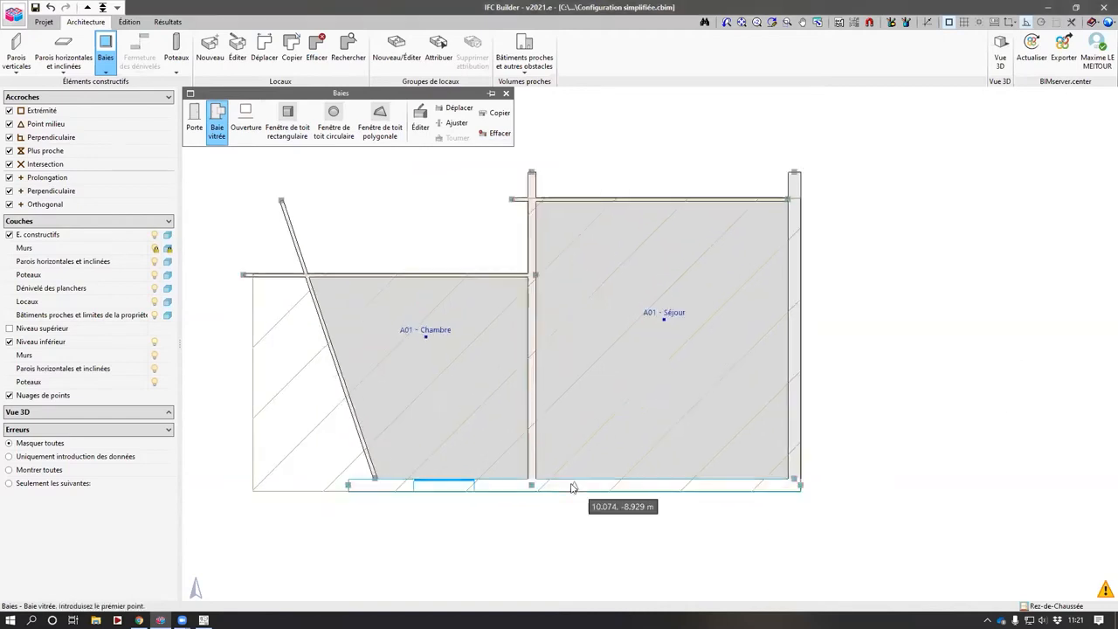
pyautogui.click(606, 484)
pyautogui.click(731, 485)
# - Place a Fenetre 1 window with a 1 m sill height in A01 Séjour's right wall
pyautogui.scroll(1, 731, 519)
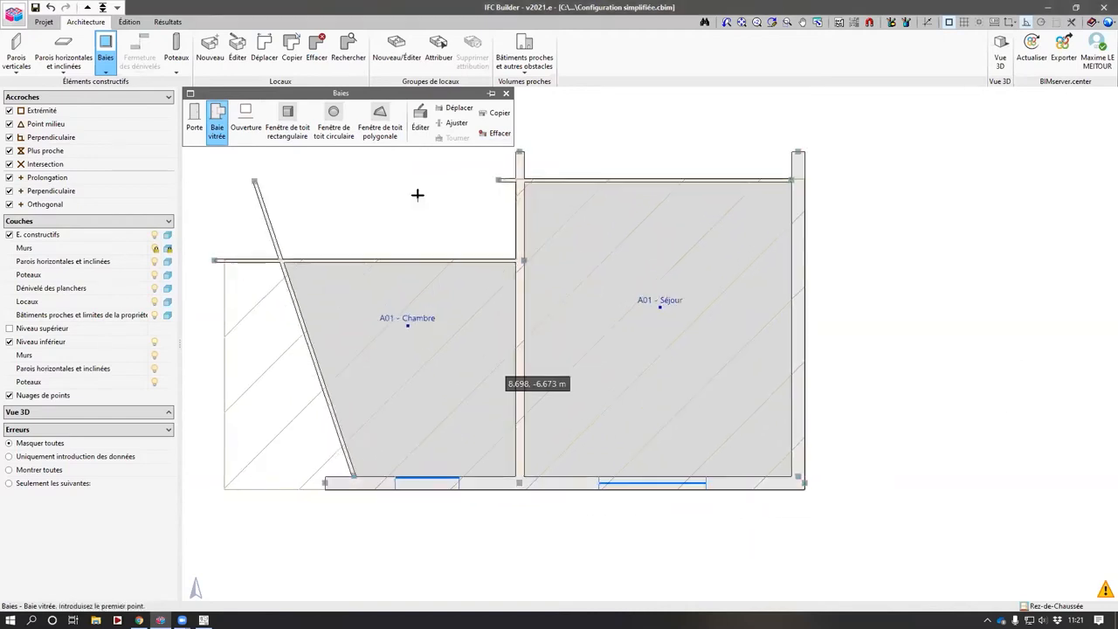
pyautogui.click(218, 130)
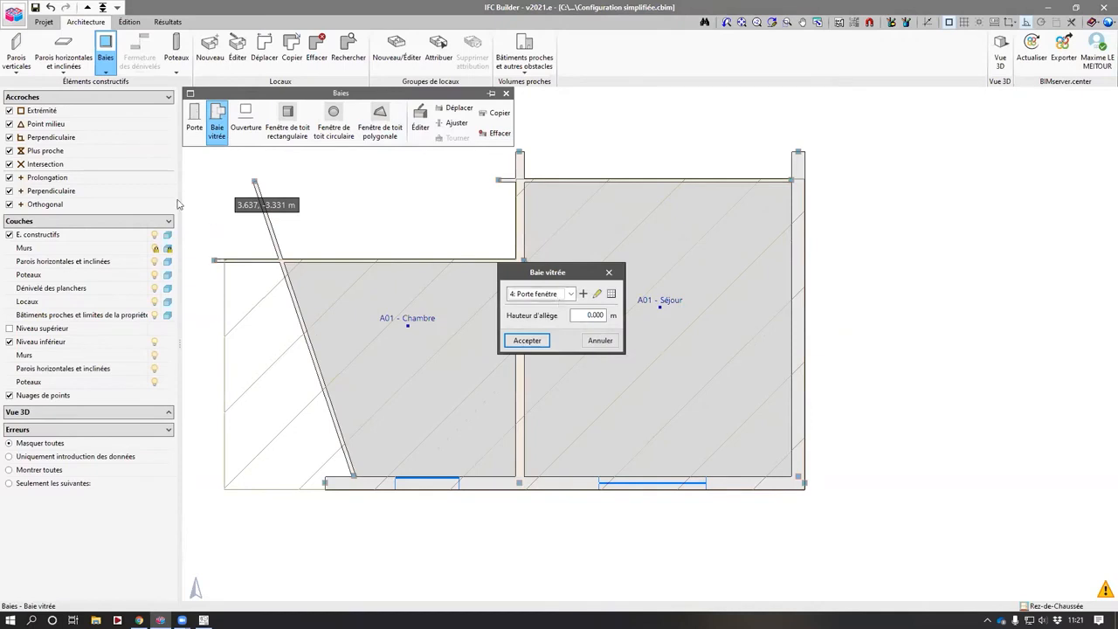
pyautogui.click(569, 293)
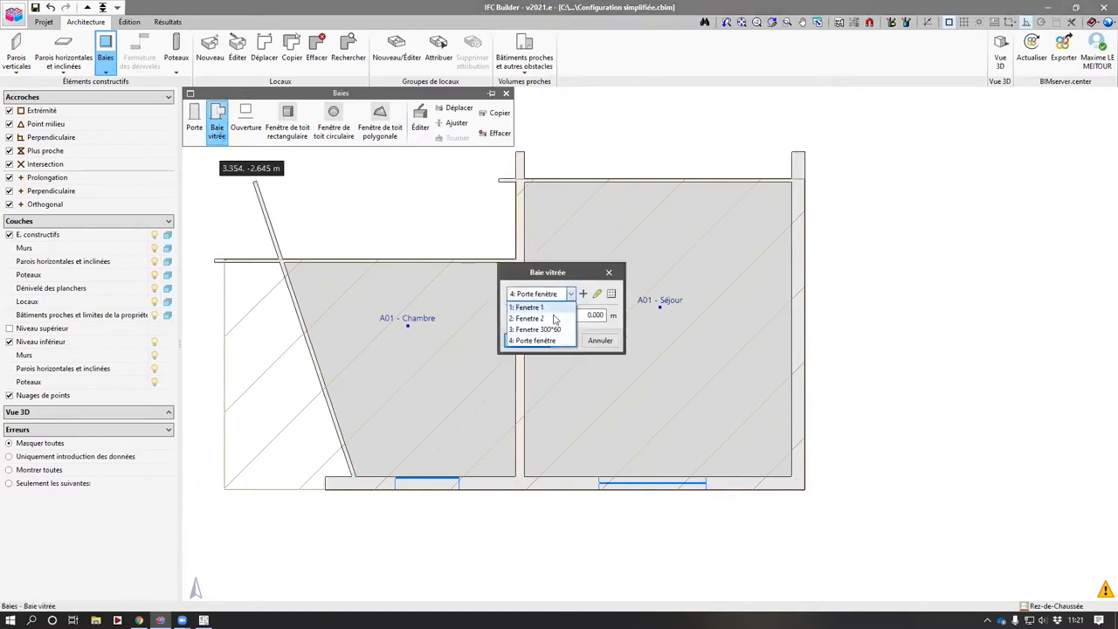
pyautogui.click(550, 307)
pyautogui.write('1')
pyautogui.press('Return')
pyautogui.click(798, 276)
pyautogui.click(794, 340)
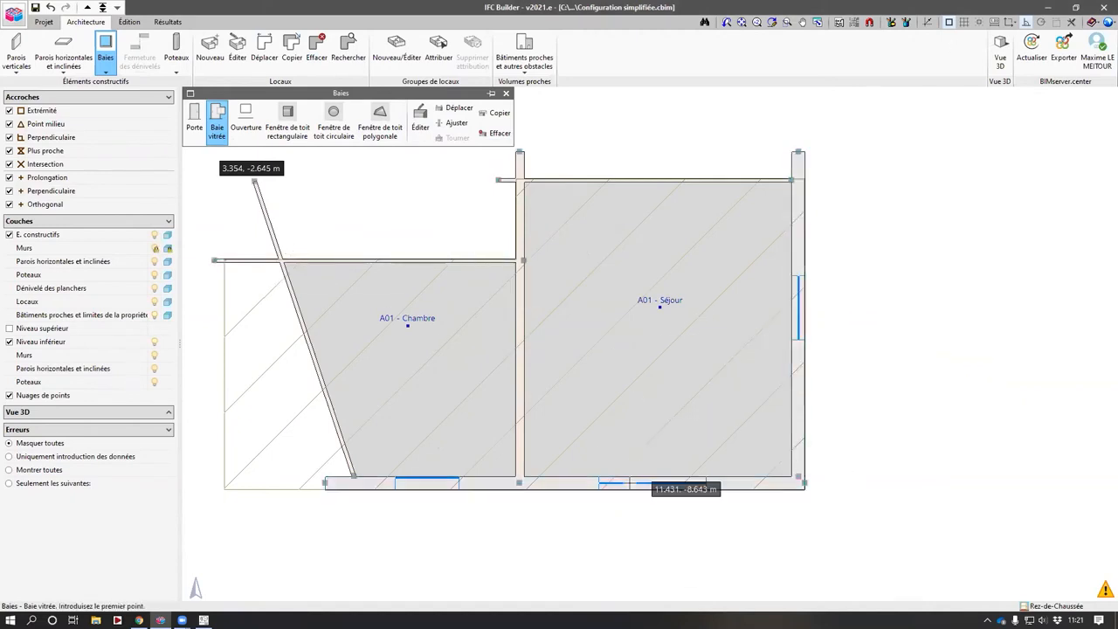
pyautogui.rightClick(844, 371)
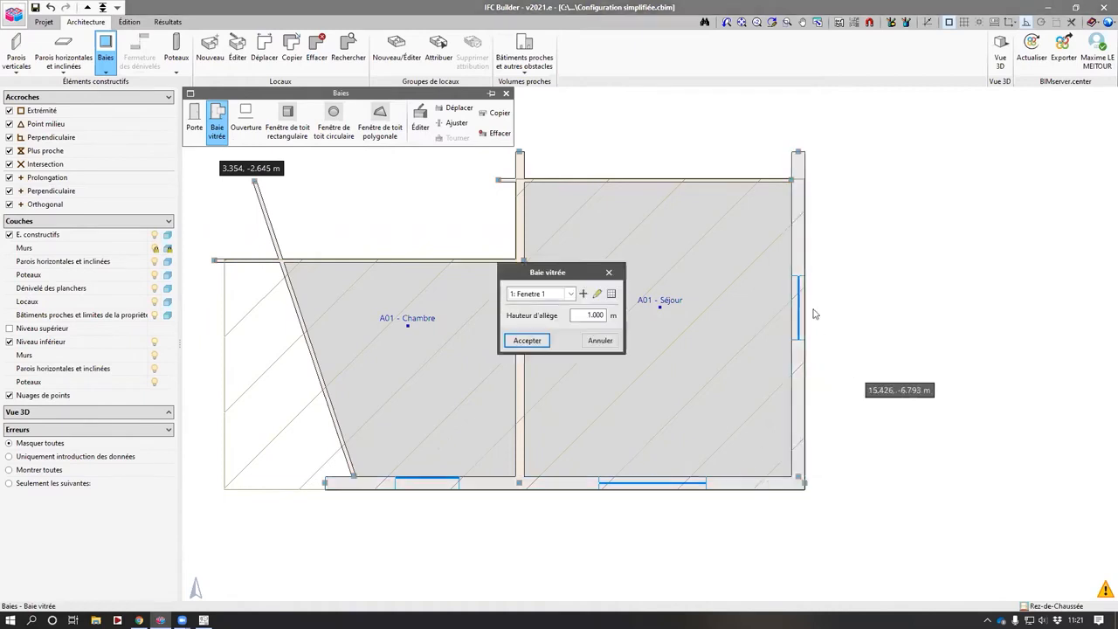
pyautogui.click(609, 273)
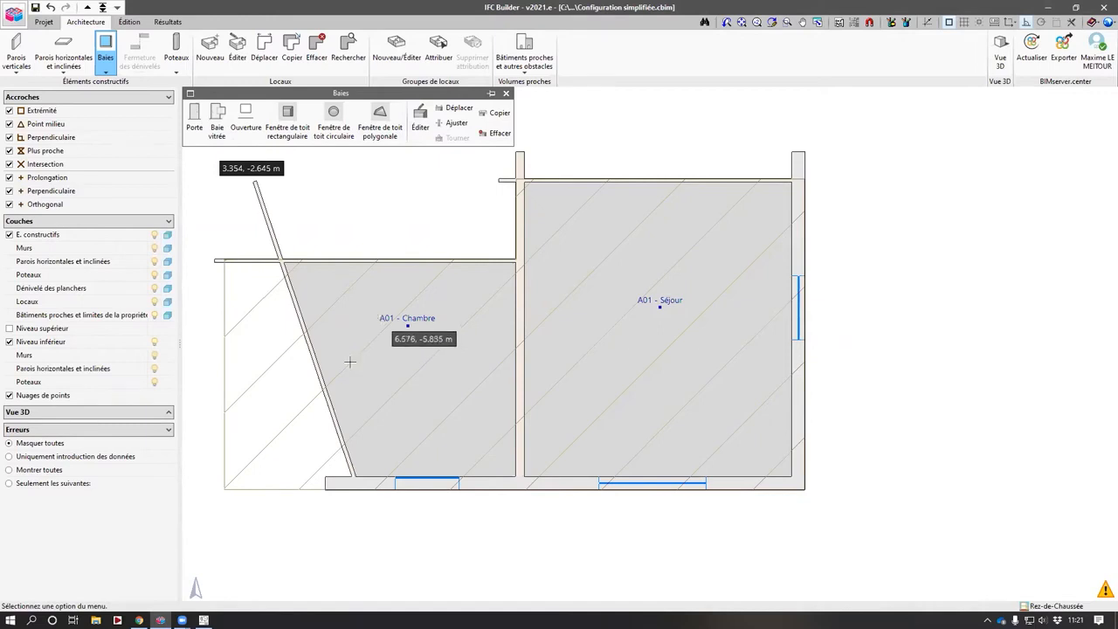
# - Switch to AcouBAT and examine the A01 Chambre room's area
pyautogui.click(203, 620)
pyautogui.scroll(-2, 102, 303)
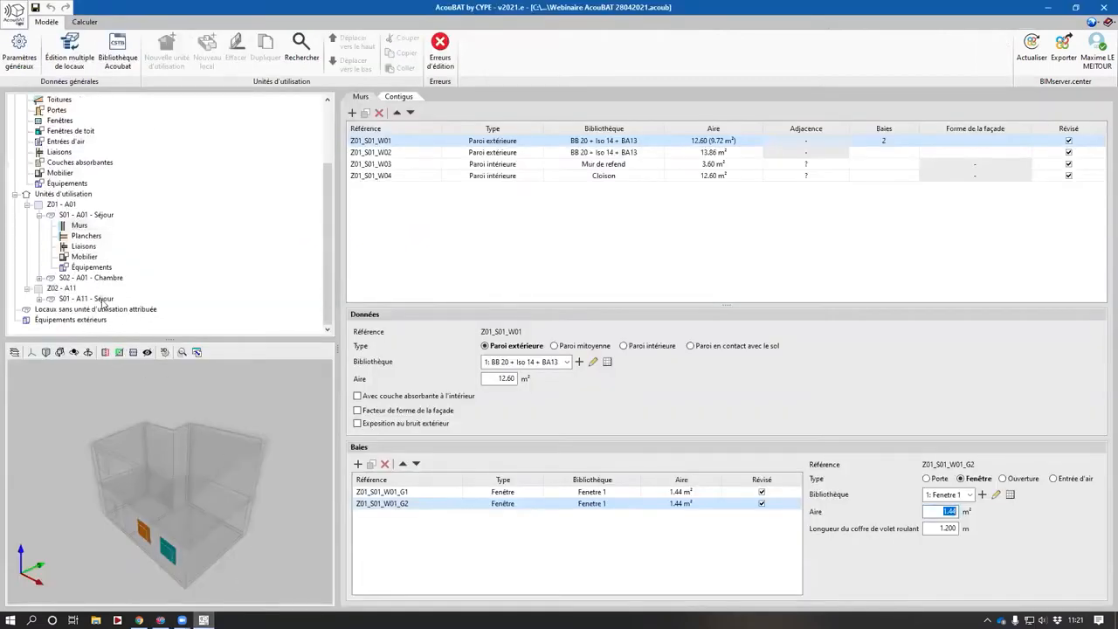
pyautogui.click(96, 279)
pyautogui.click(557, 163)
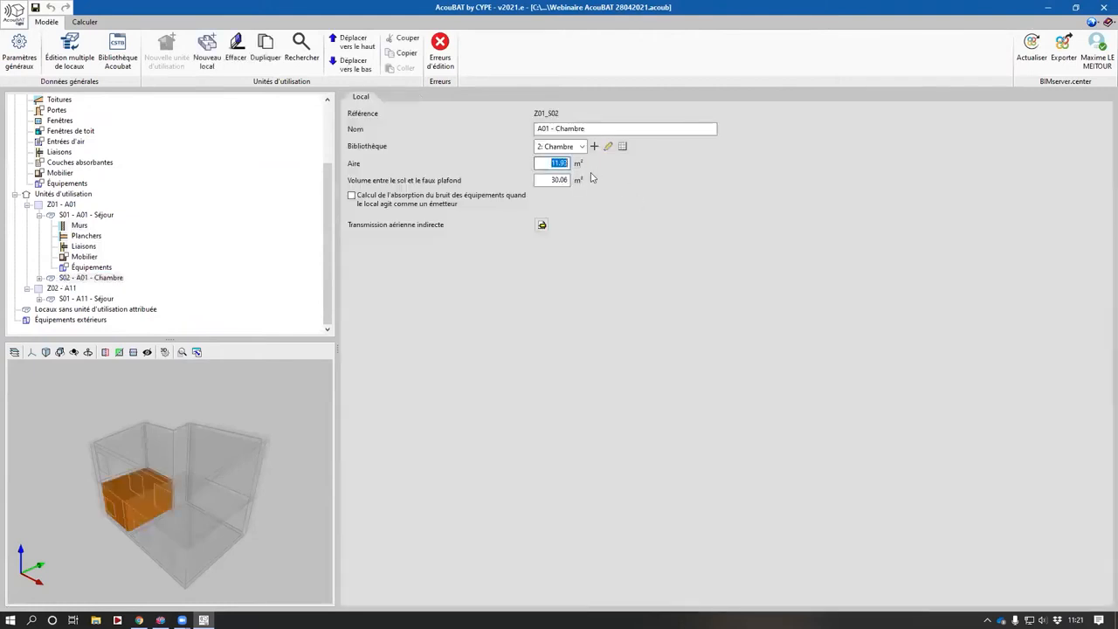
# - Switch to IFC Builder and export the updated model to BIMserver.center
pyautogui.click(160, 620)
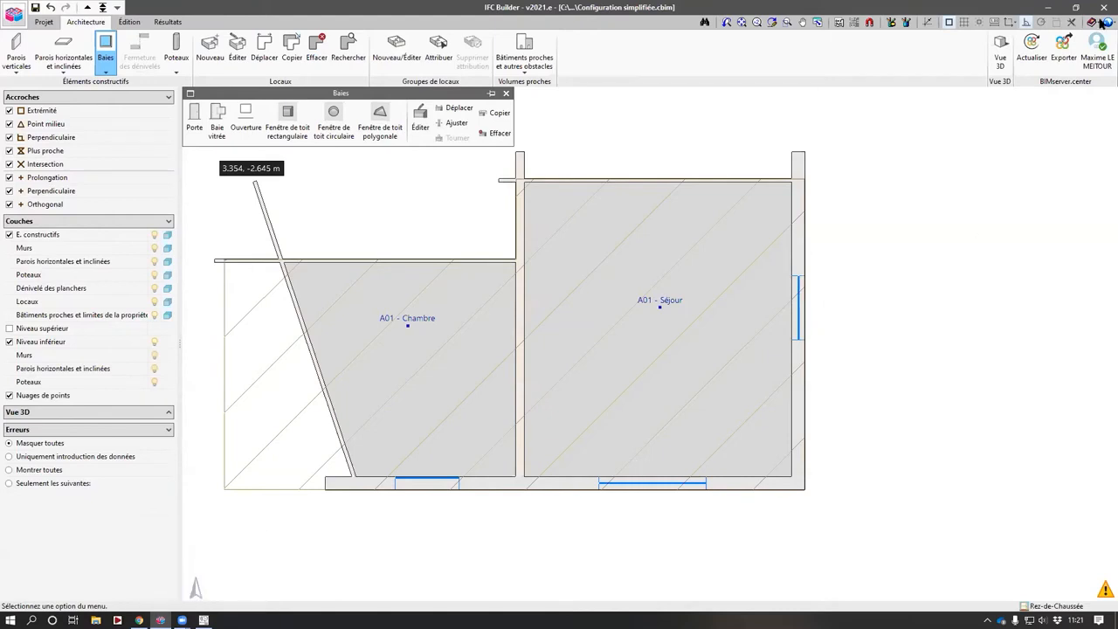
pyautogui.click(1063, 52)
pyautogui.press('Return')
pyautogui.press('Return')
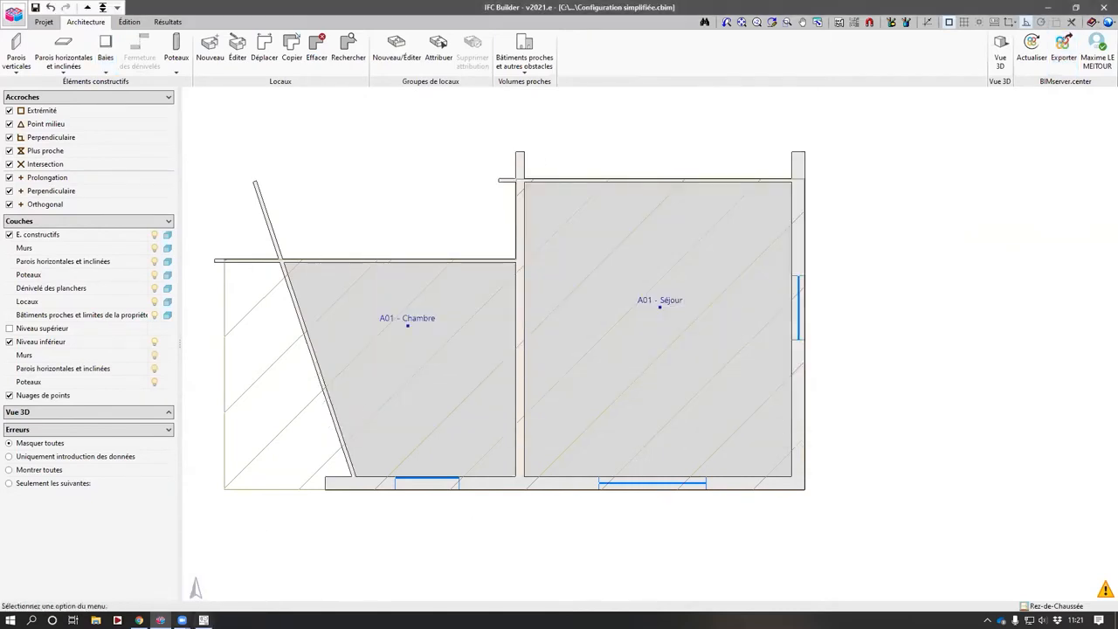
# - Switch to AcouBAT and update the acoustic model from the BIMserver.center project
pyautogui.click(203, 620)
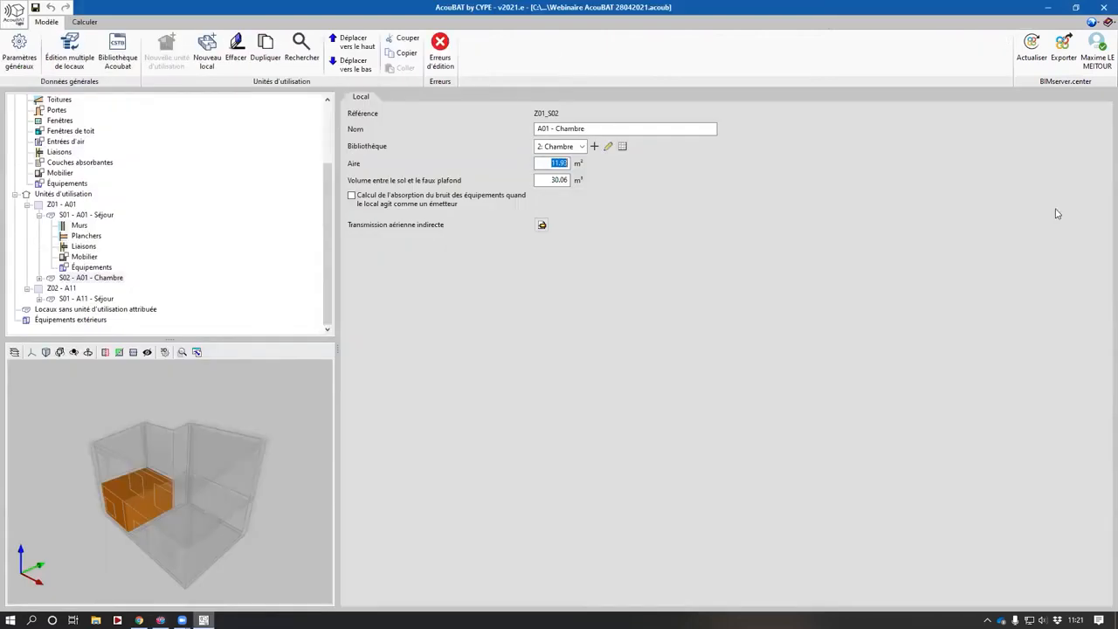
pyautogui.click(1031, 49)
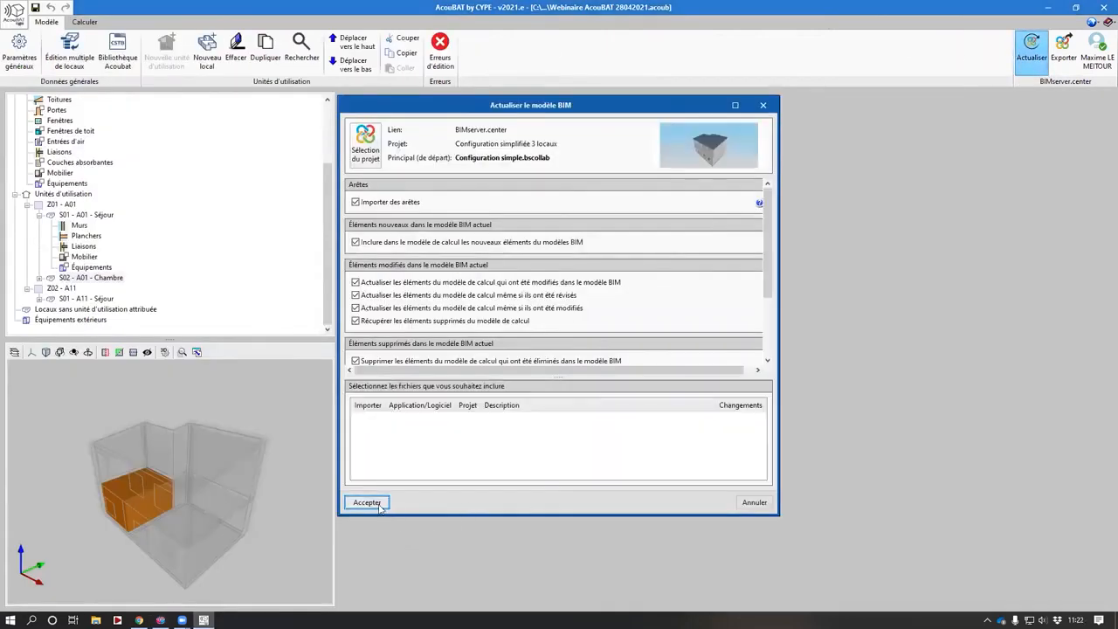
pyautogui.click(367, 503)
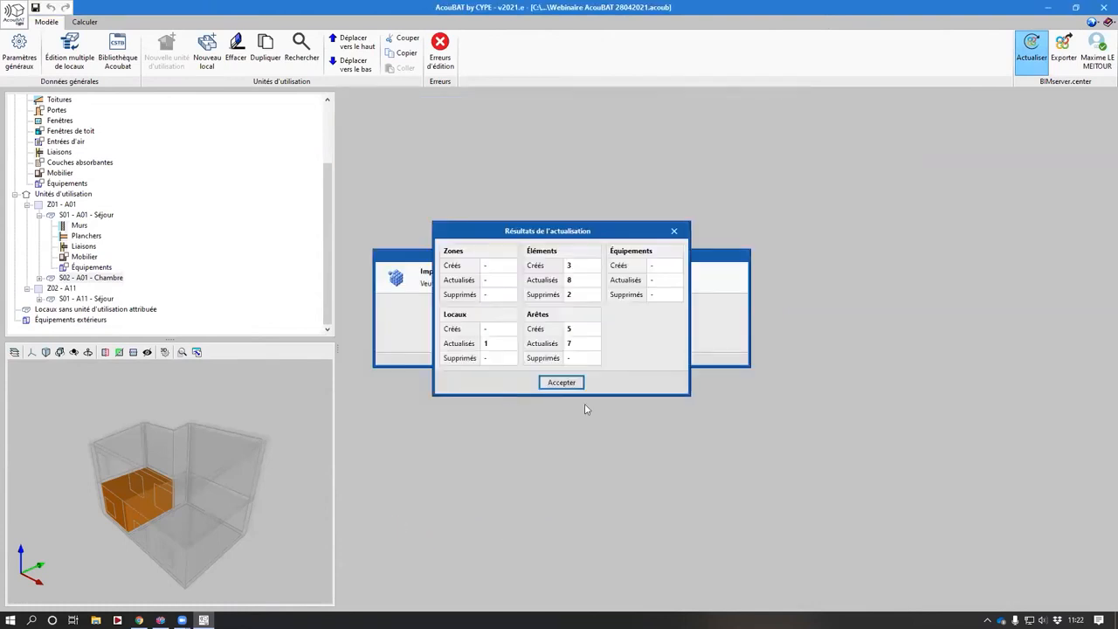
pyautogui.press('Return')
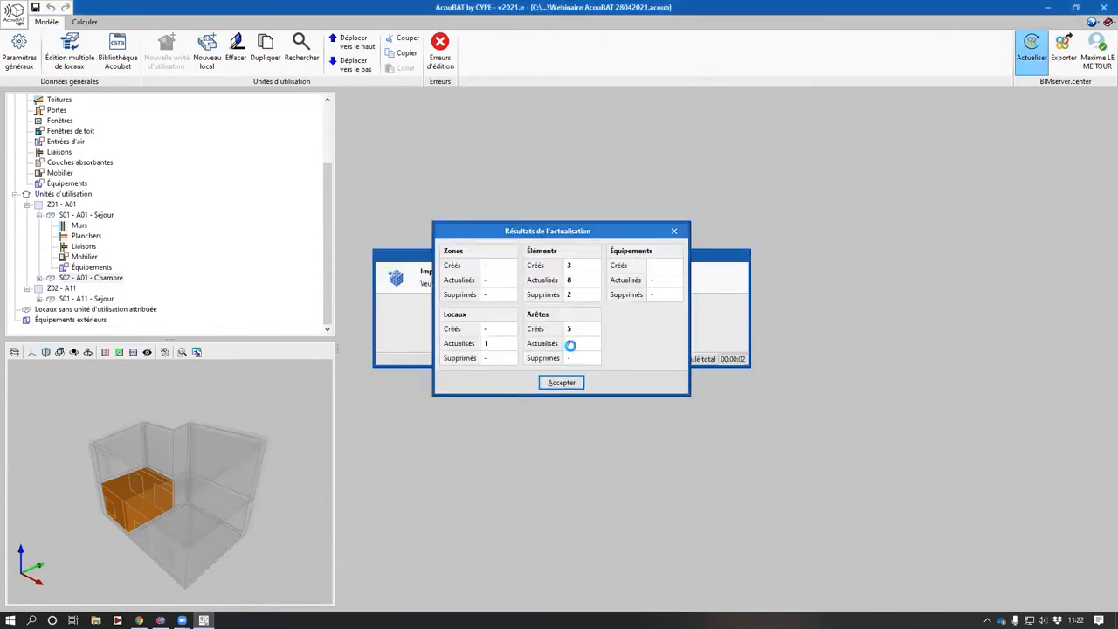
# - Examine A01 Chambre's updated area and volume and orbit the 3D view
pyautogui.scroll(-2, 107, 262)
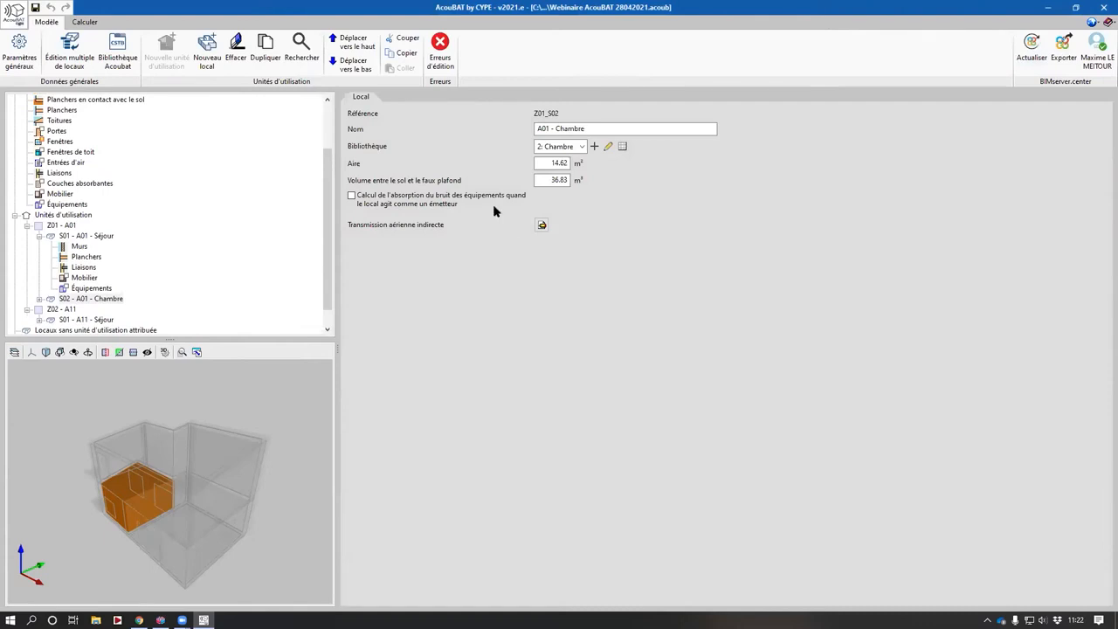
pyautogui.moveTo(549, 162); pyautogui.dragTo(616, 164)
pyautogui.click(550, 180)
pyautogui.moveTo(59, 566); pyautogui.dragTo(114, 419, button='middle')
pyautogui.scroll(2, 262, 192)
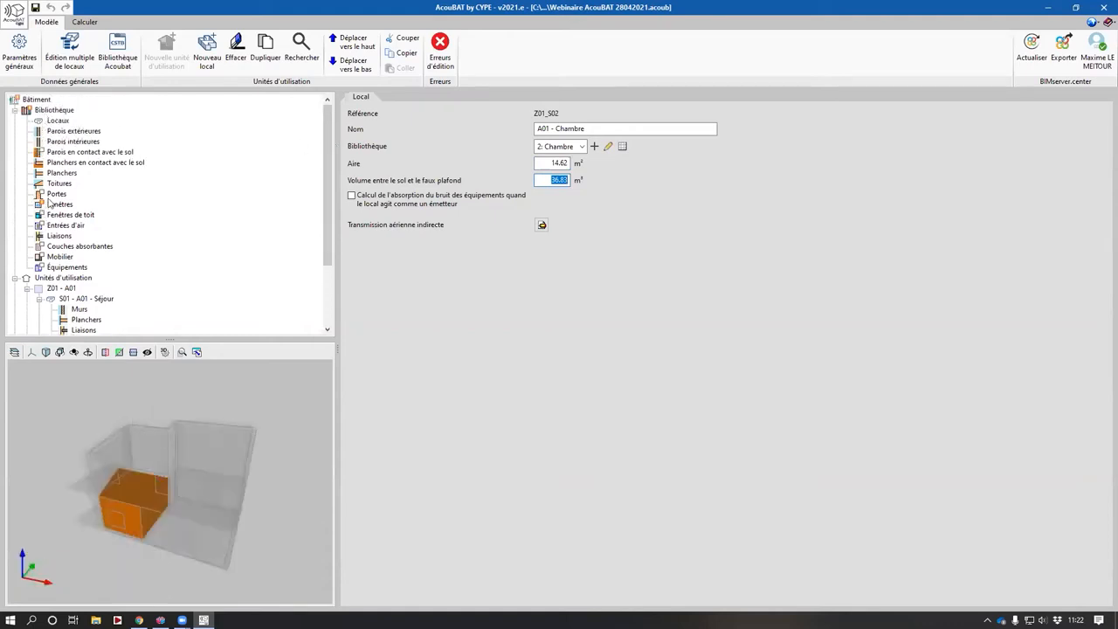
# - Assign the generic CSTB product Porte-fenêtre standard en PVC, vitrage 4(16)6 (Rw+Ctr = 31 dB) to the Porte fenêtre library entry
pyautogui.click(59, 204)
pyautogui.moveTo(297, 445); pyautogui.dragTo(229, 501, button='middle')
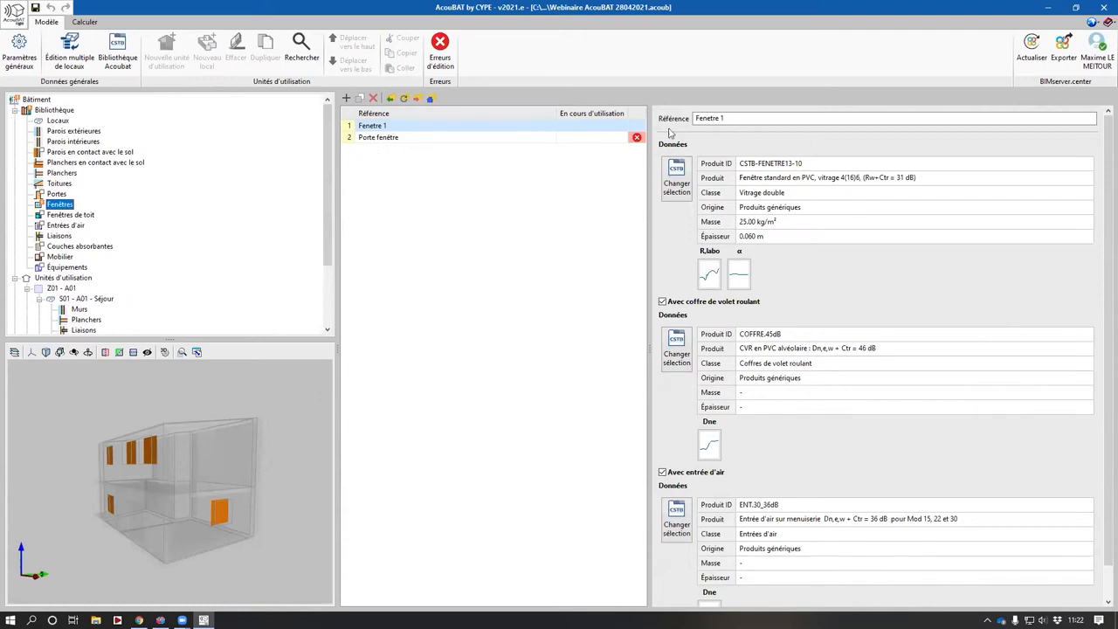
pyautogui.click(437, 139)
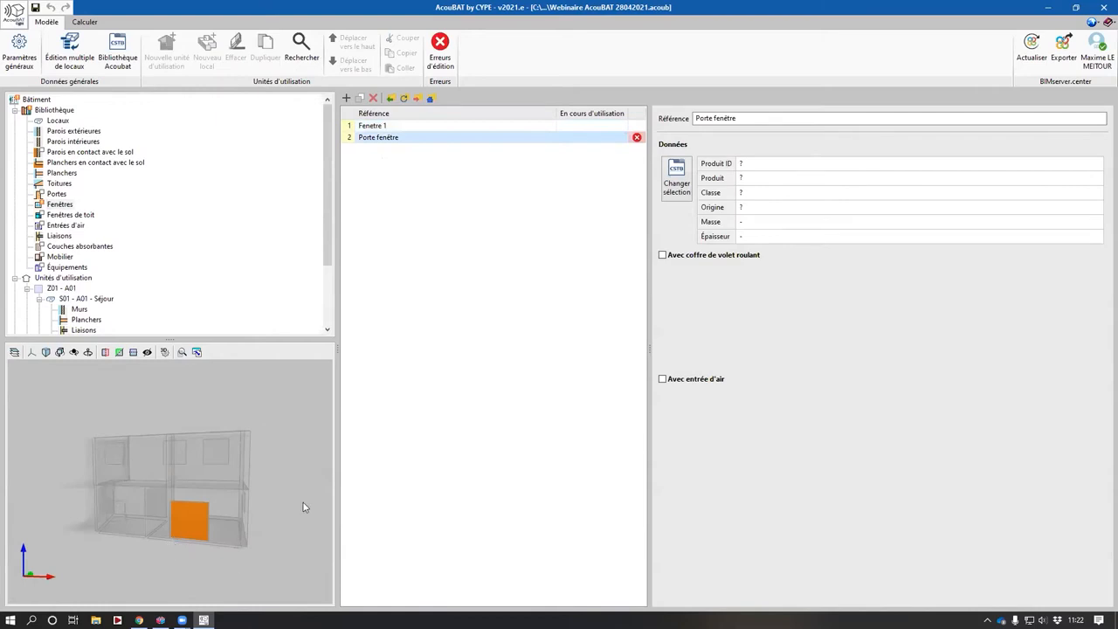
pyautogui.moveTo(288, 480); pyautogui.dragTo(235, 511, button='middle')
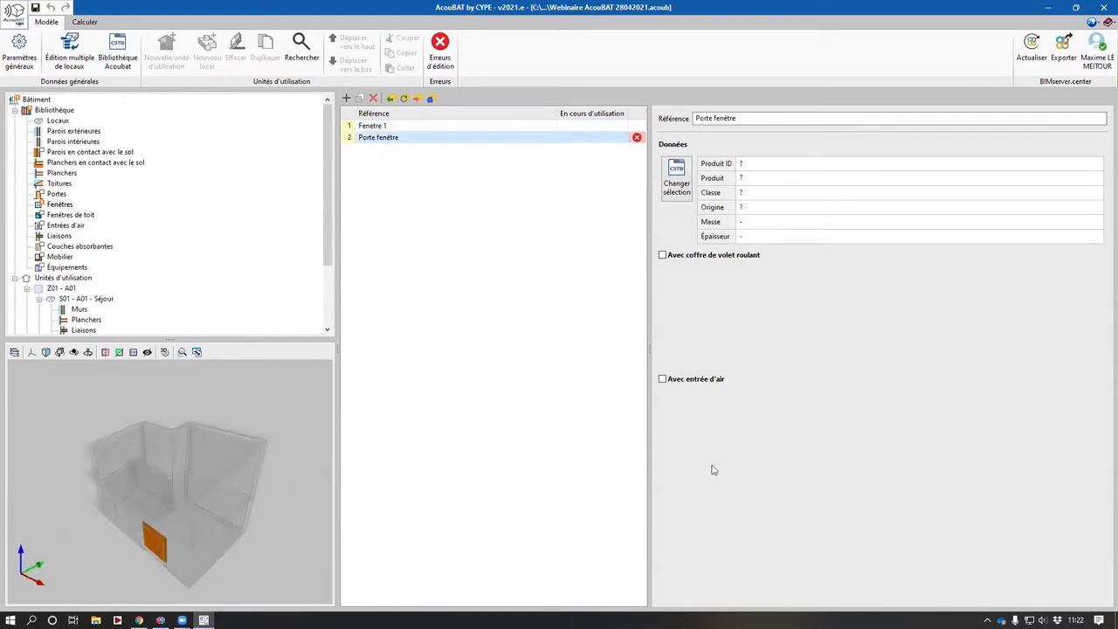
pyautogui.click(674, 190)
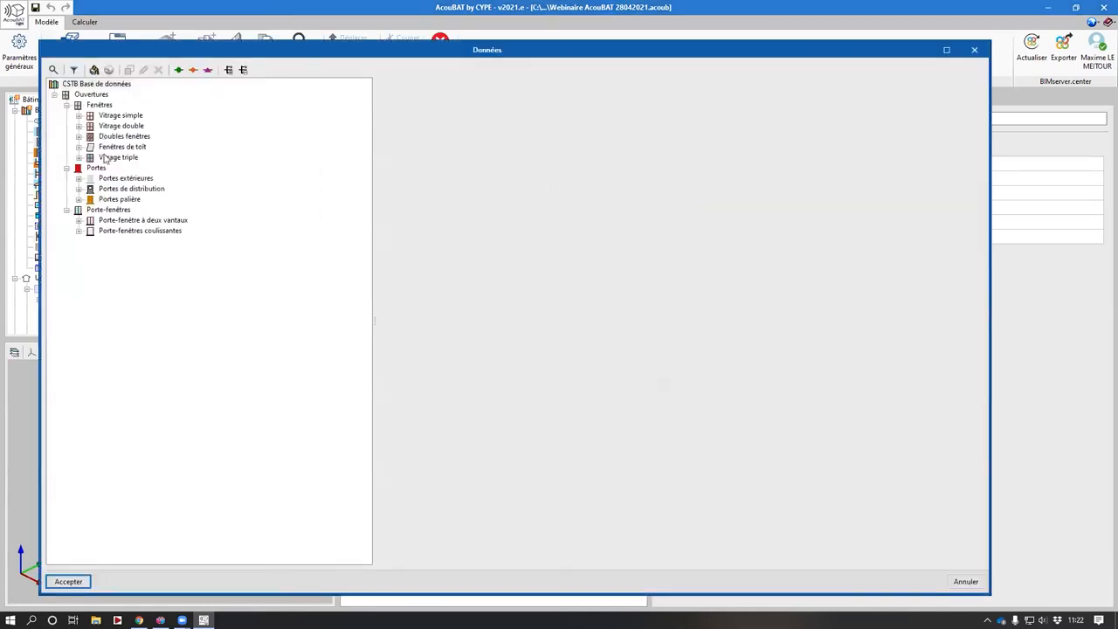
pyautogui.doubleClick(128, 231)
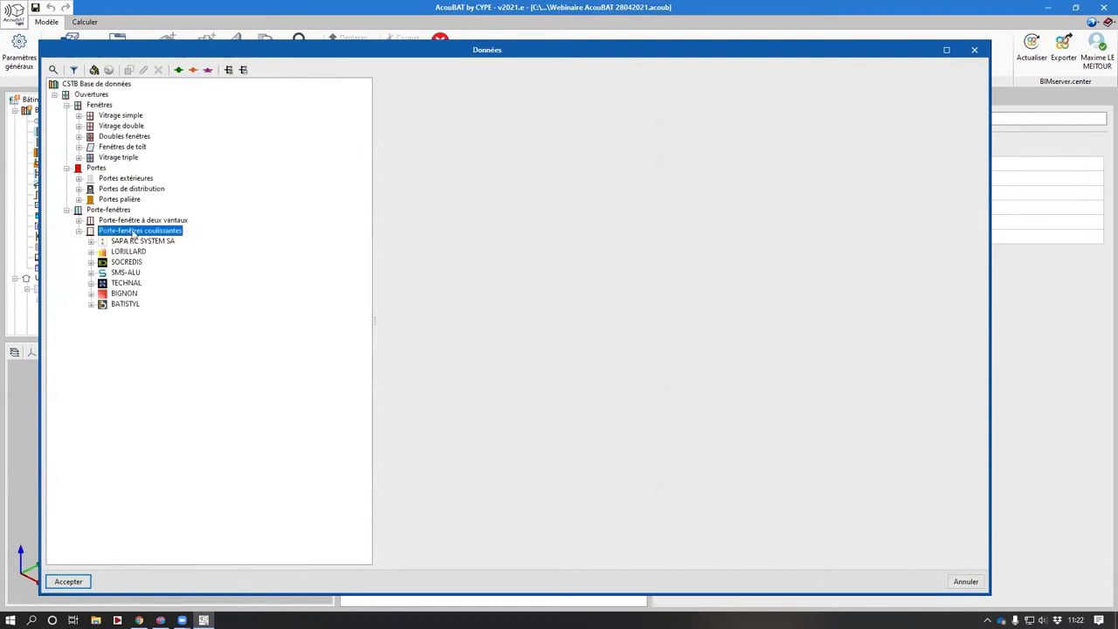
pyautogui.doubleClick(138, 221)
pyautogui.doubleClick(133, 233)
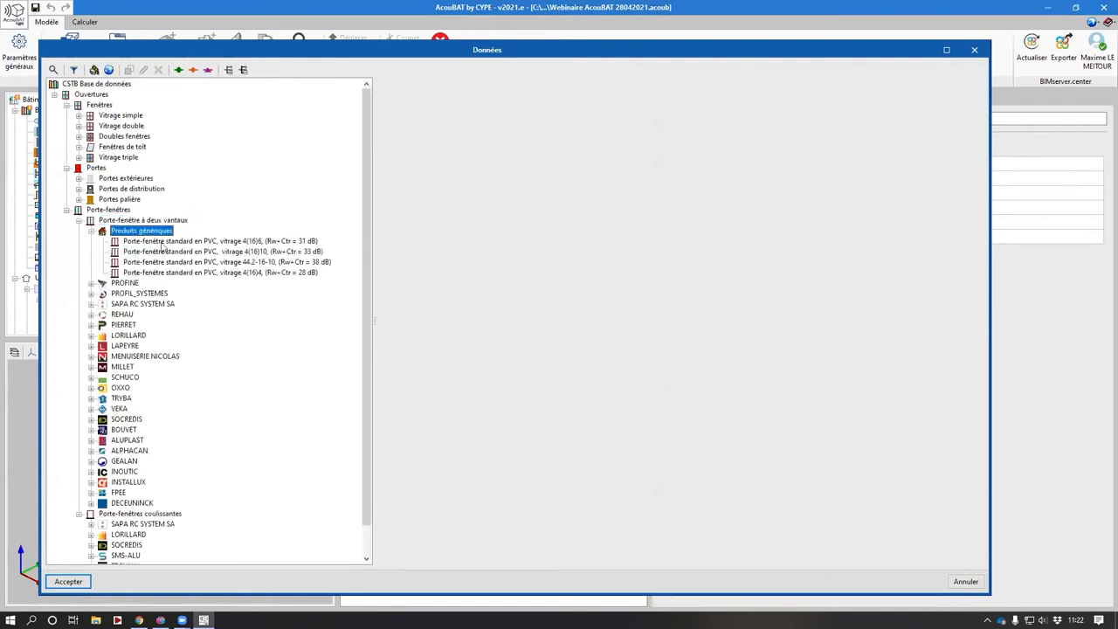
pyautogui.doubleClick(174, 242)
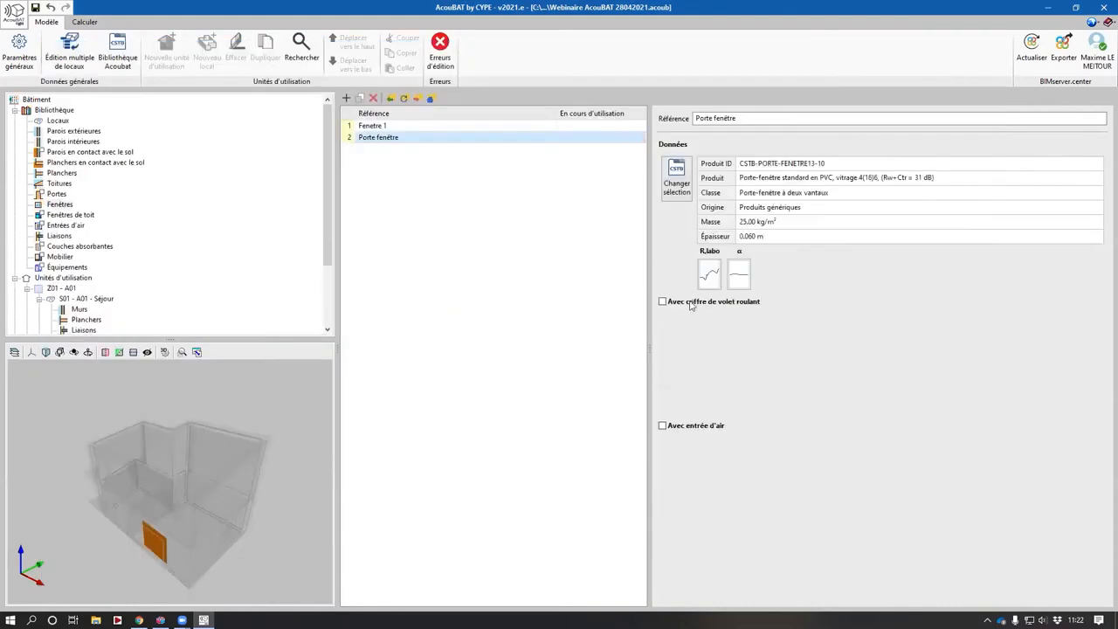
# - Enable an air inlet on the Porte fenêtre entry and assign the generic product Entrée d'air sur menuiserie Dn,e,w + Ctr = 36 dB pour Mod 15 et 22
pyautogui.click(710, 426)
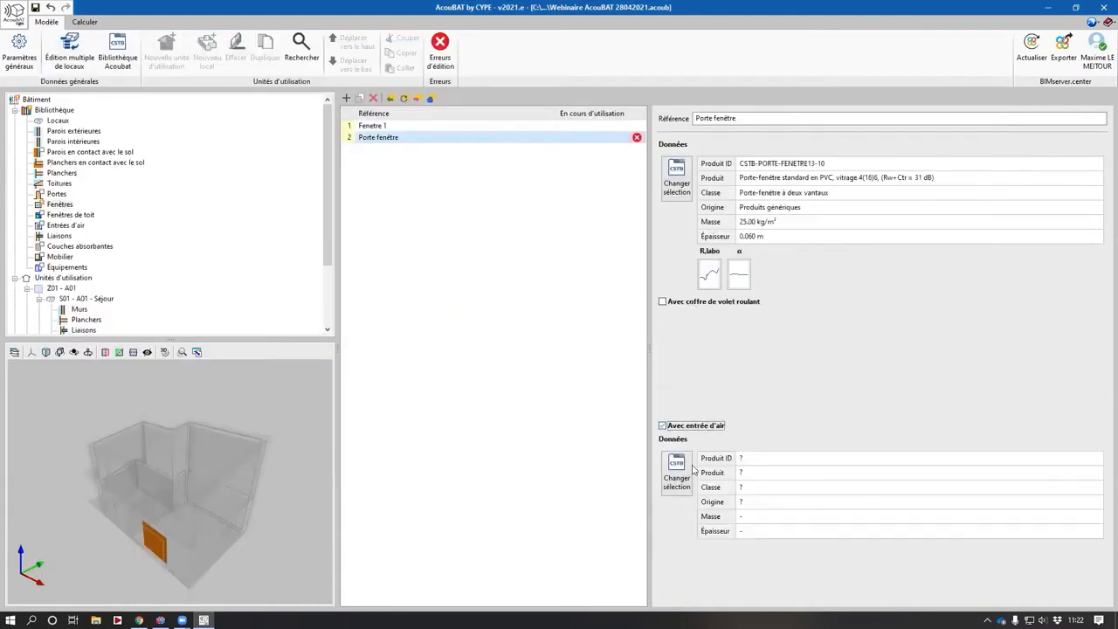
pyautogui.click(676, 476)
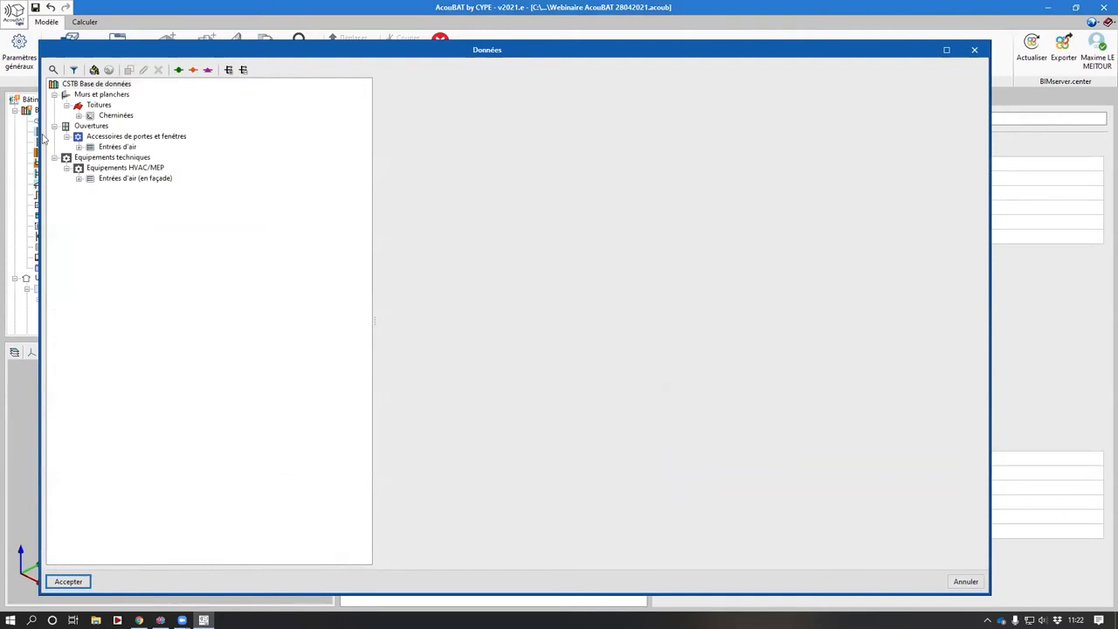
pyautogui.doubleClick(129, 147)
pyautogui.doubleClick(163, 158)
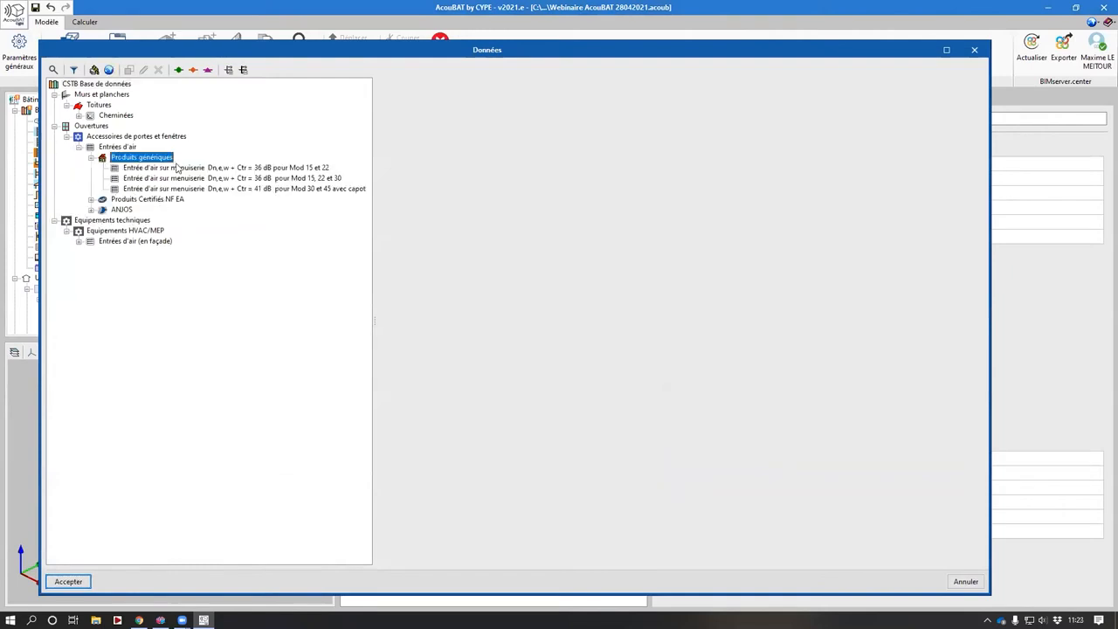
pyautogui.click(174, 168)
pyautogui.press('Return')
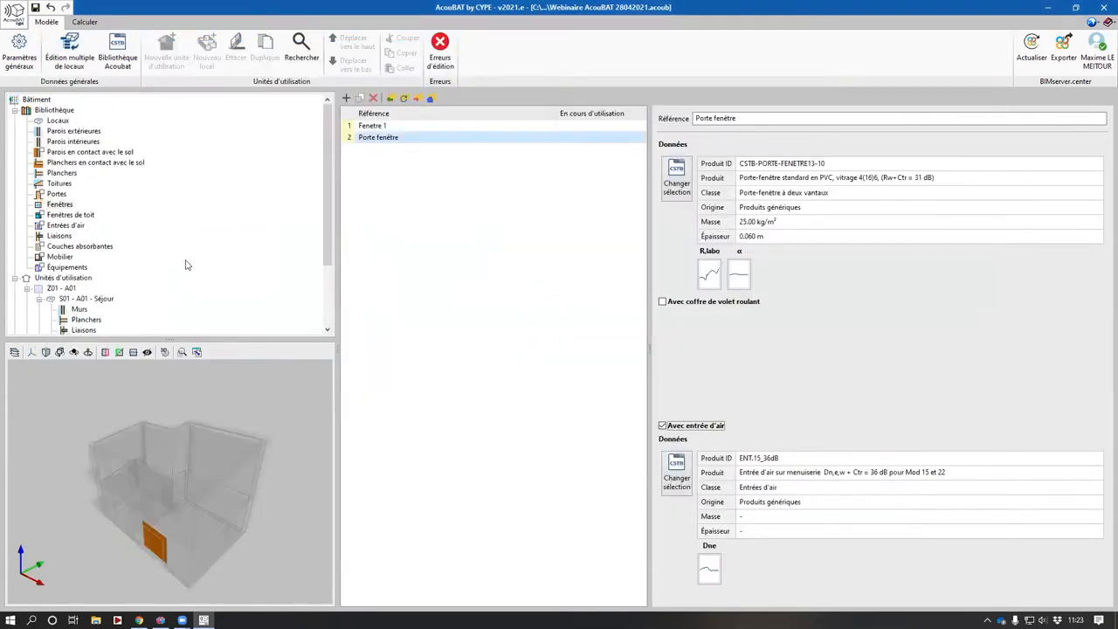
# - Run the acoustic calculation for the building and close the calculation summary
pyautogui.scroll(-1, 298, 296)
pyautogui.scroll(-2, 298, 296)
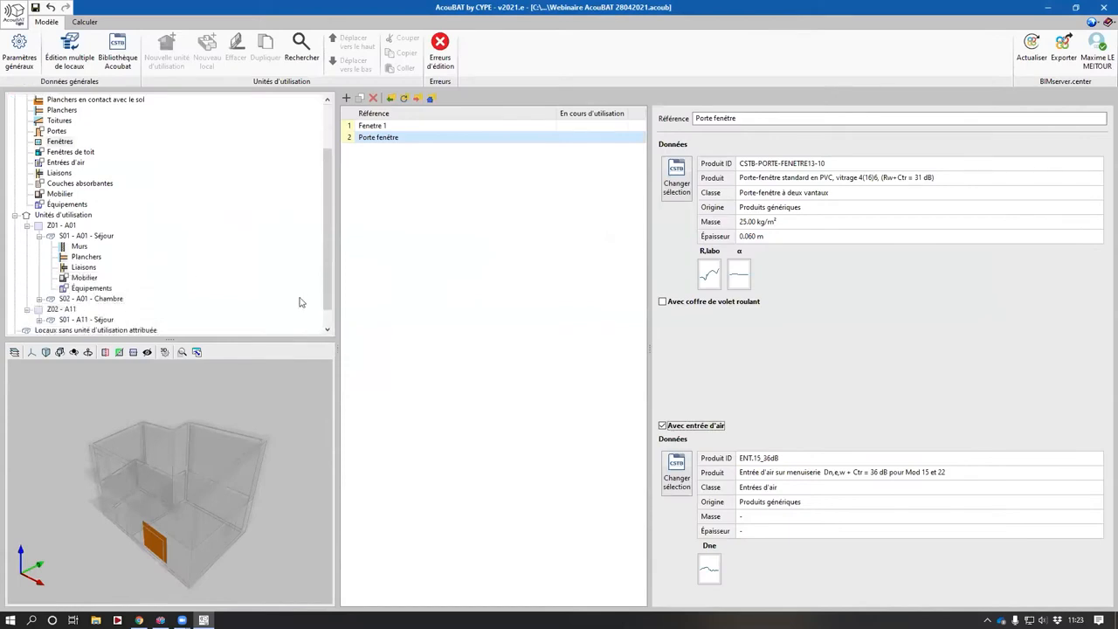
pyautogui.scroll(4, 239, 282)
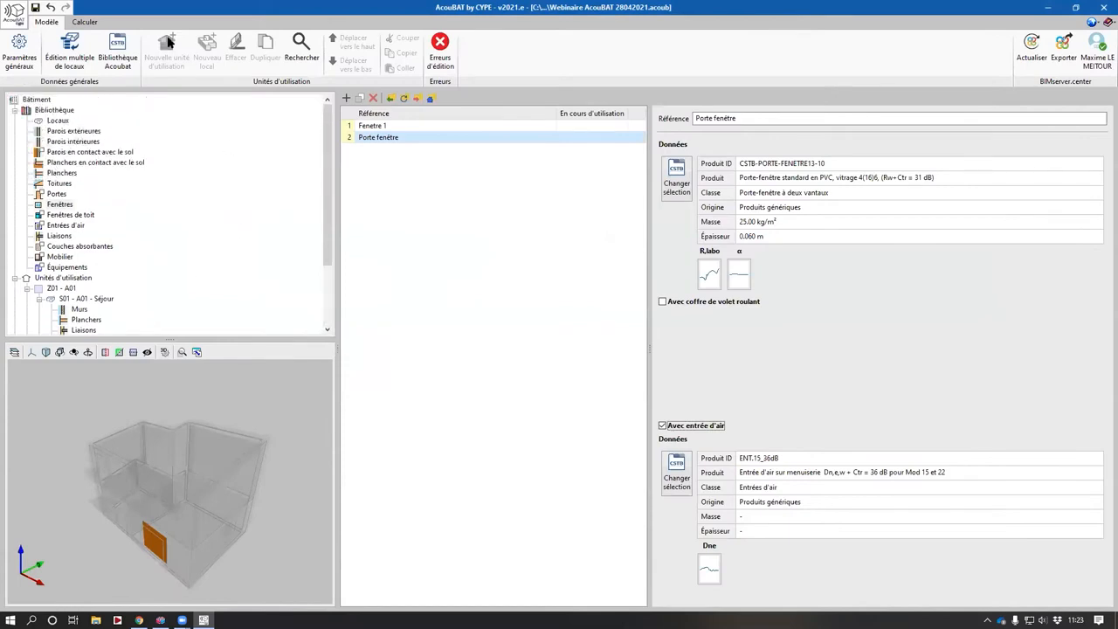
pyautogui.click(84, 21)
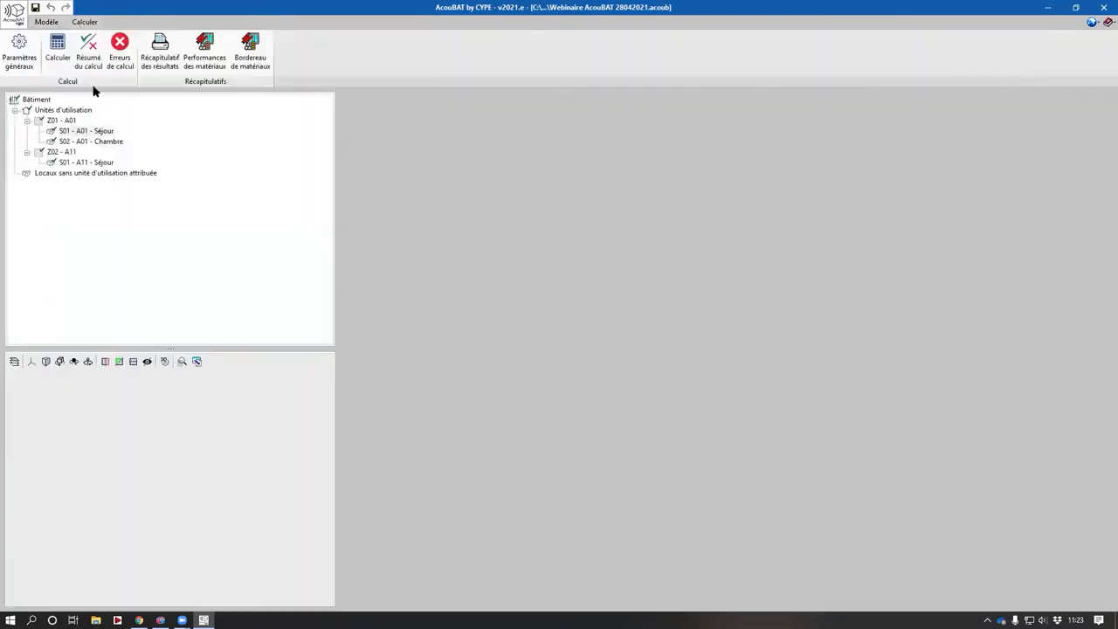
pyautogui.click(58, 49)
pyautogui.click(429, 408)
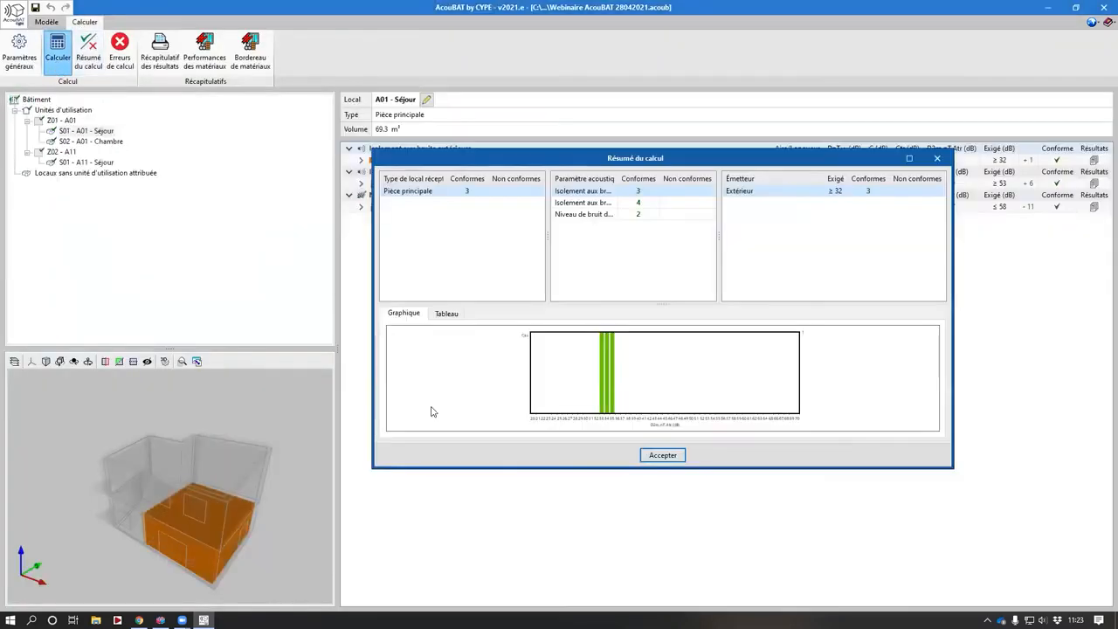
pyautogui.click(662, 455)
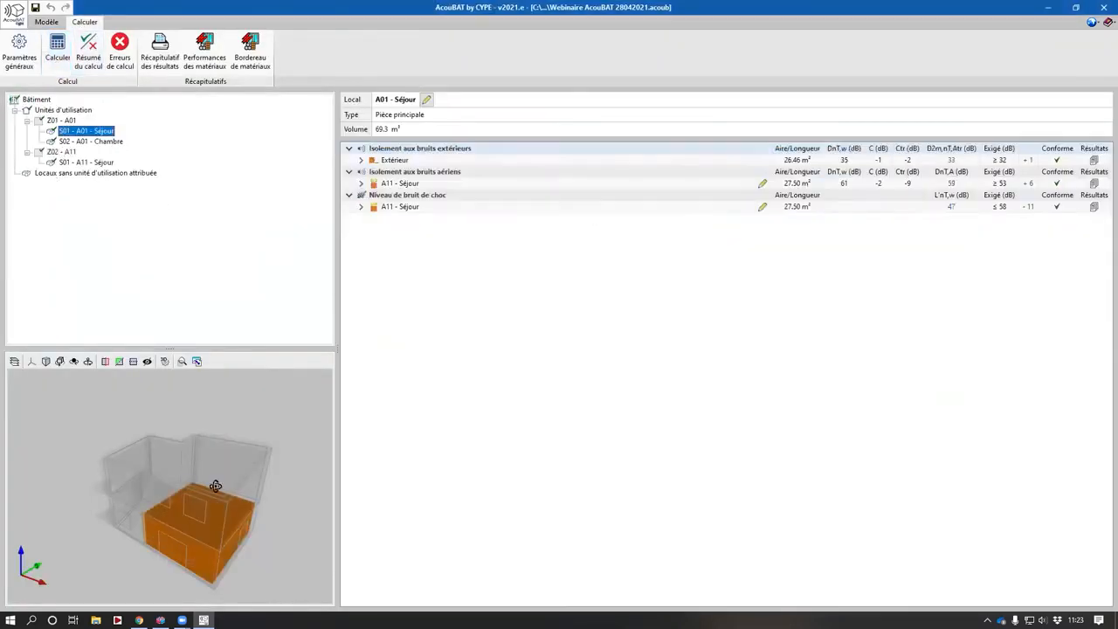
# - Examine A01 Séjour's exterior noise insulation results, expanding each facade wall and its openings
pyautogui.click(361, 160)
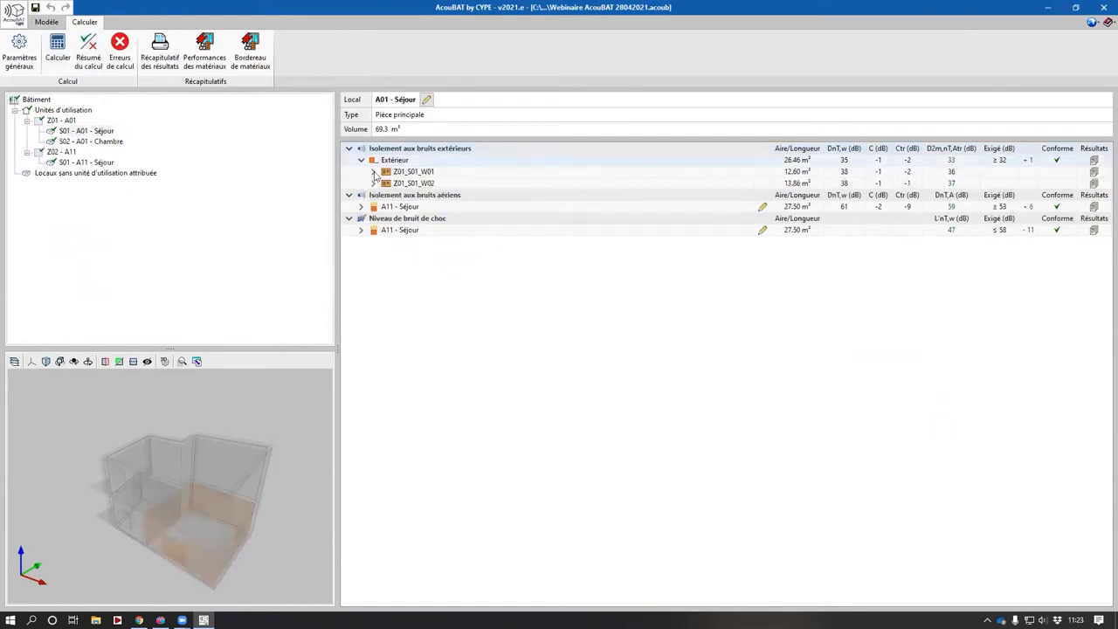
pyautogui.click(372, 171)
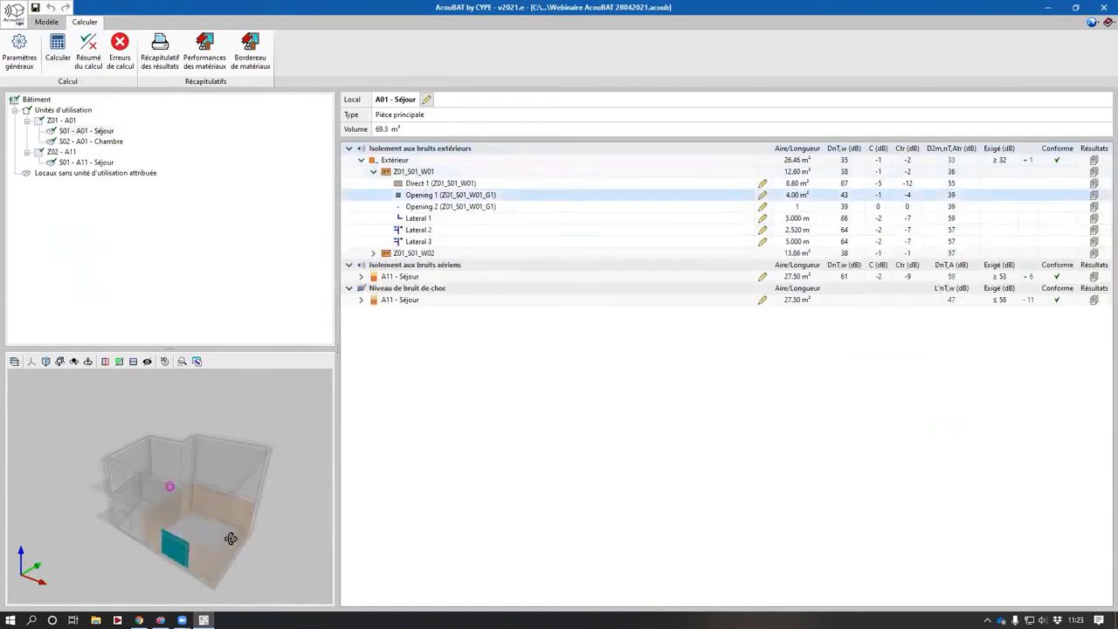
pyautogui.moveTo(231, 538); pyautogui.dragTo(248, 531)
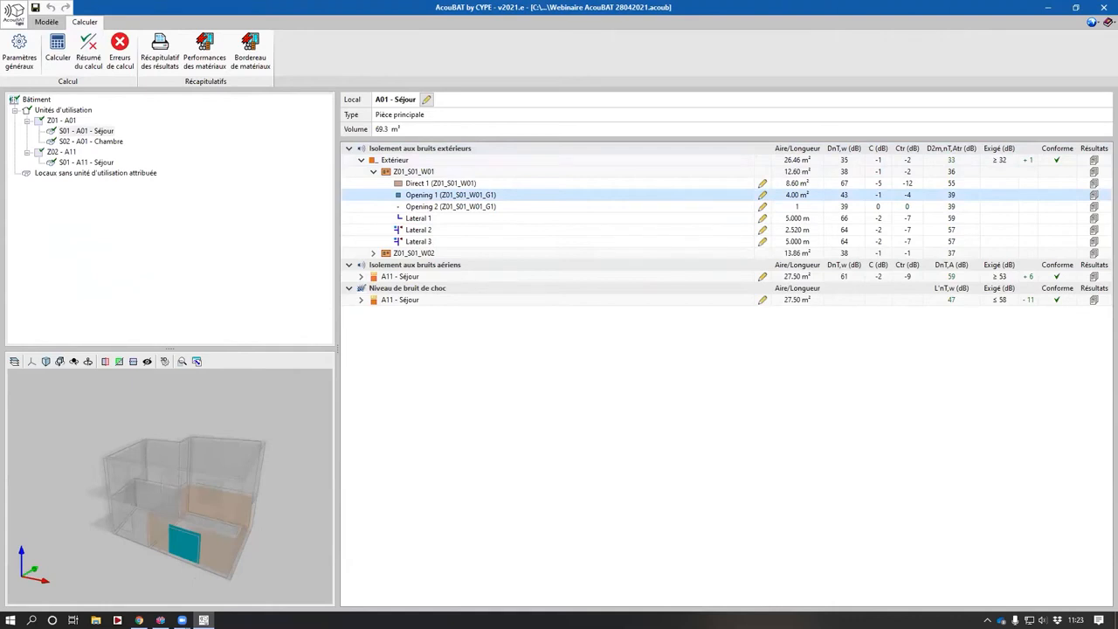
pyautogui.click(373, 253)
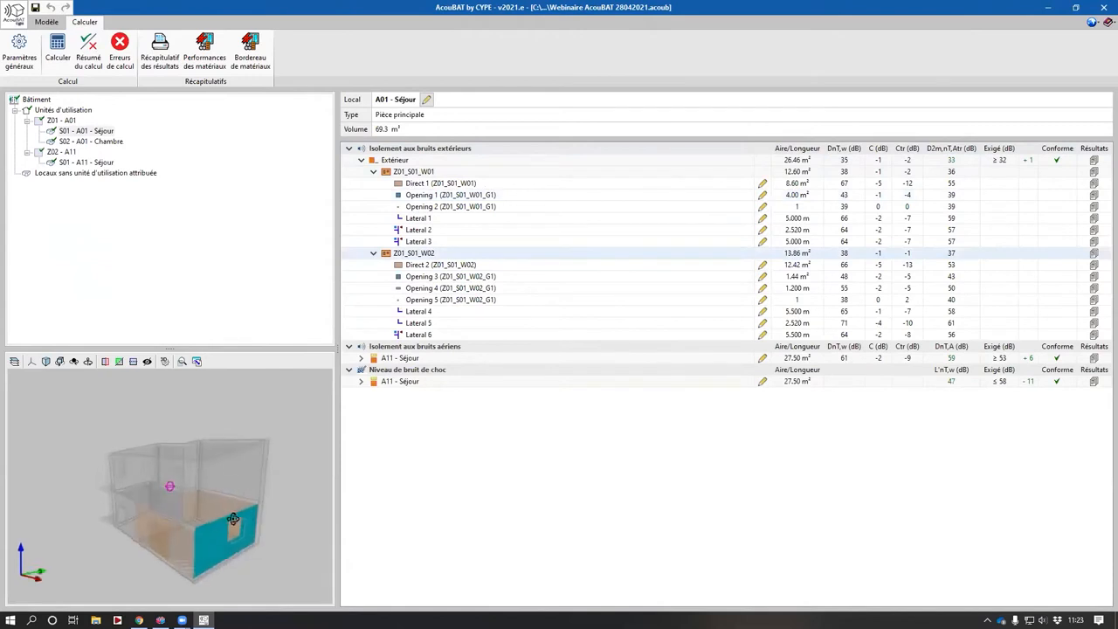
pyautogui.click(443, 277)
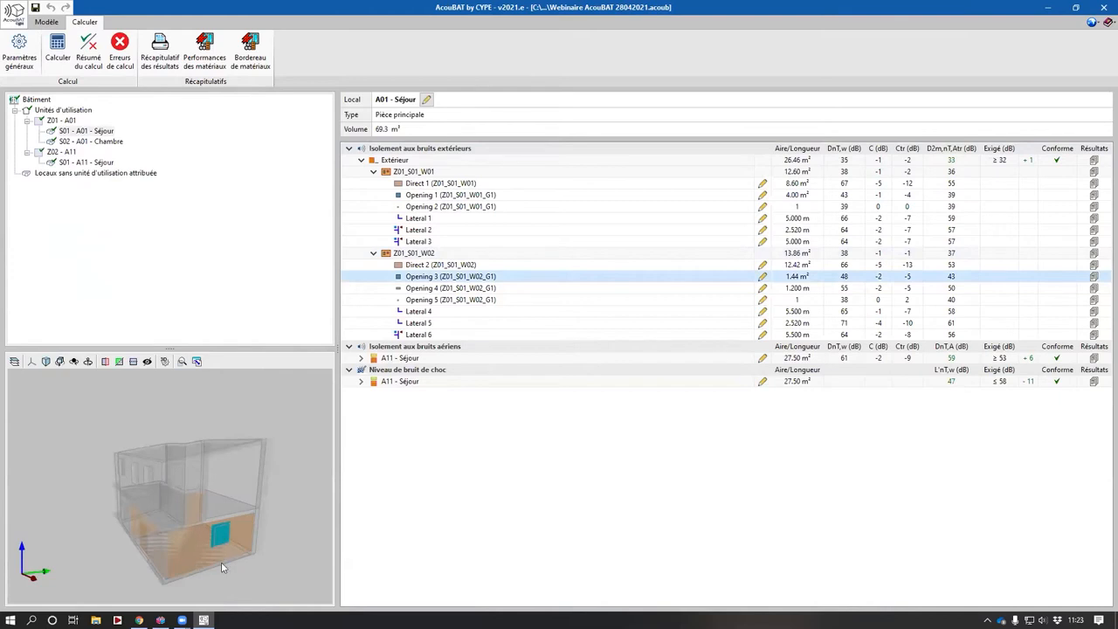
pyautogui.moveTo(227, 549); pyautogui.dragTo(208, 542, button='middle')
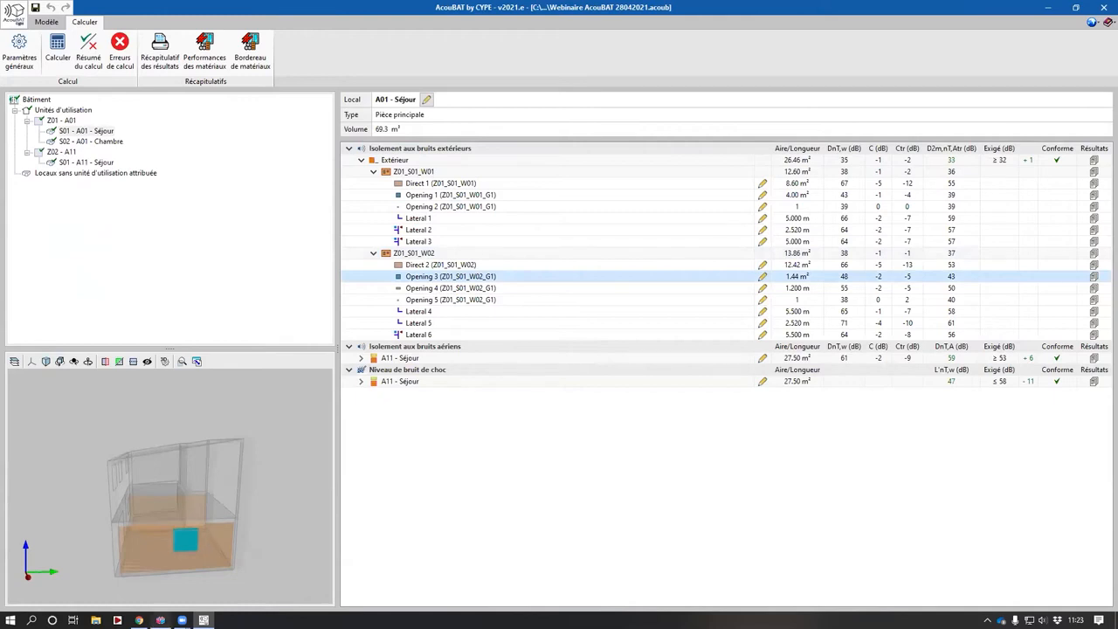
# - Switch to IFC Builder
pyautogui.moveTo(159, 620)
pyautogui.click(160, 572)
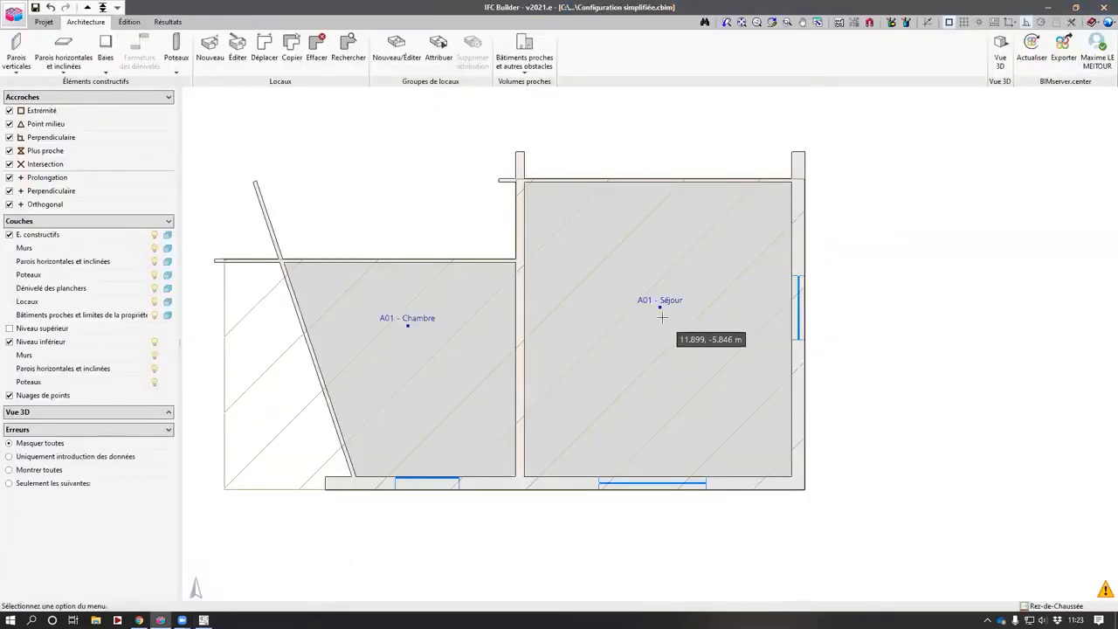
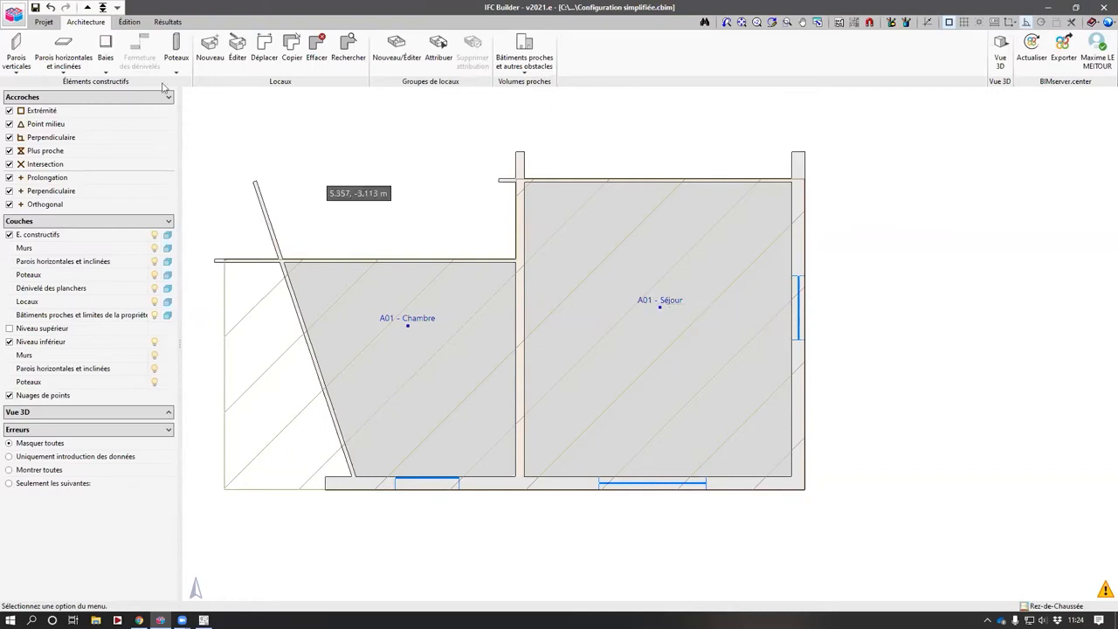
# - Create a new project, entering its file name, and choose manual introduction with or without background plans
pyautogui.click(44, 22)
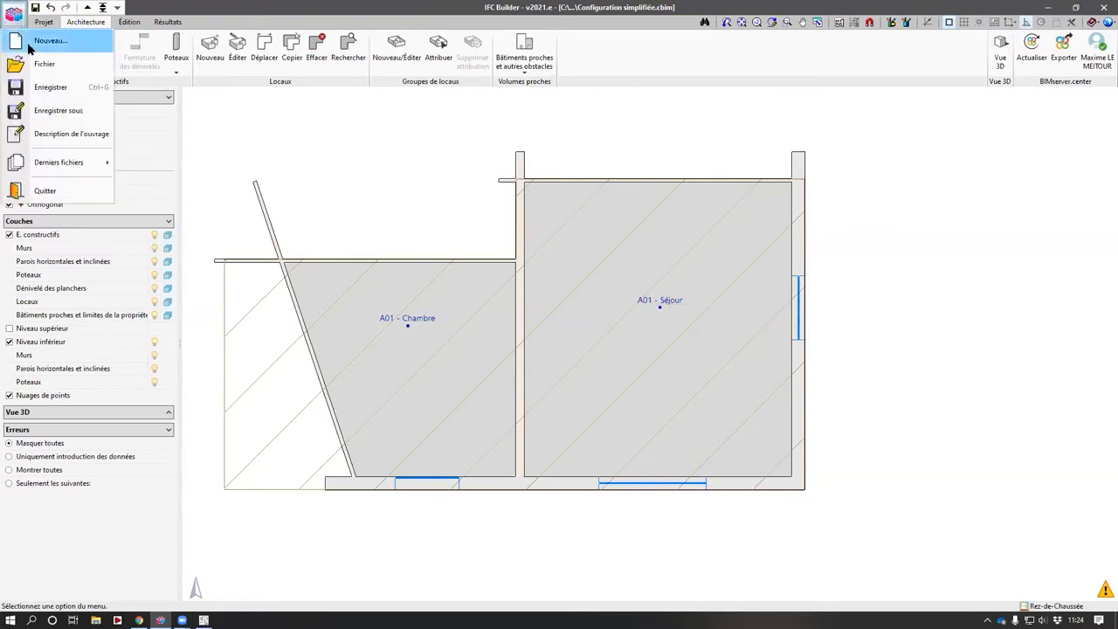
pyautogui.click(35, 41)
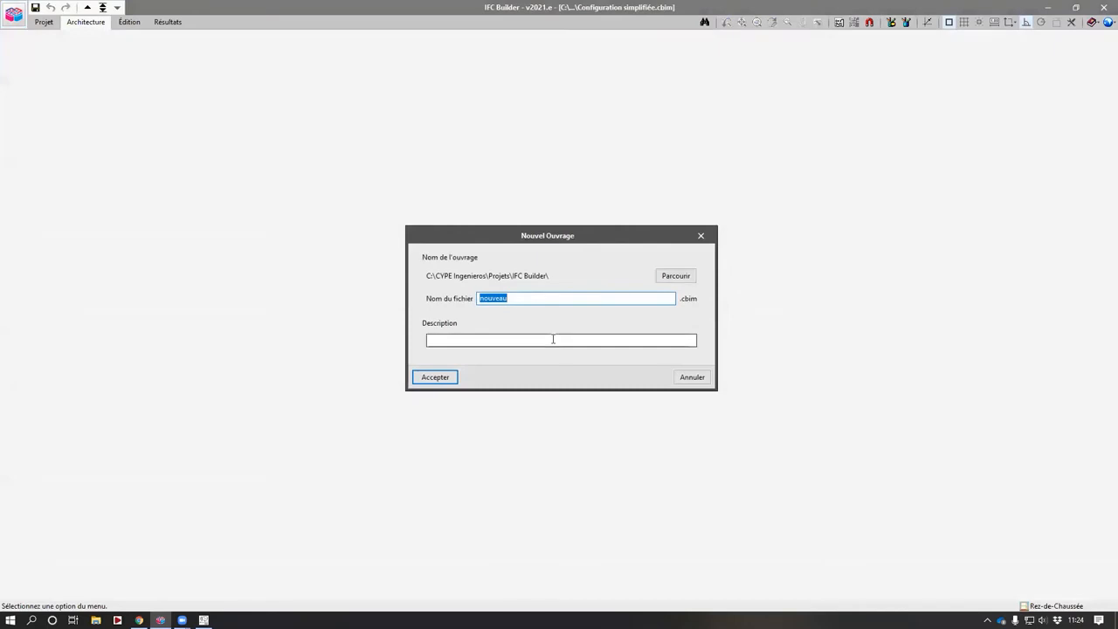
pyautogui.write('A p')
pyautogui.press('Return')
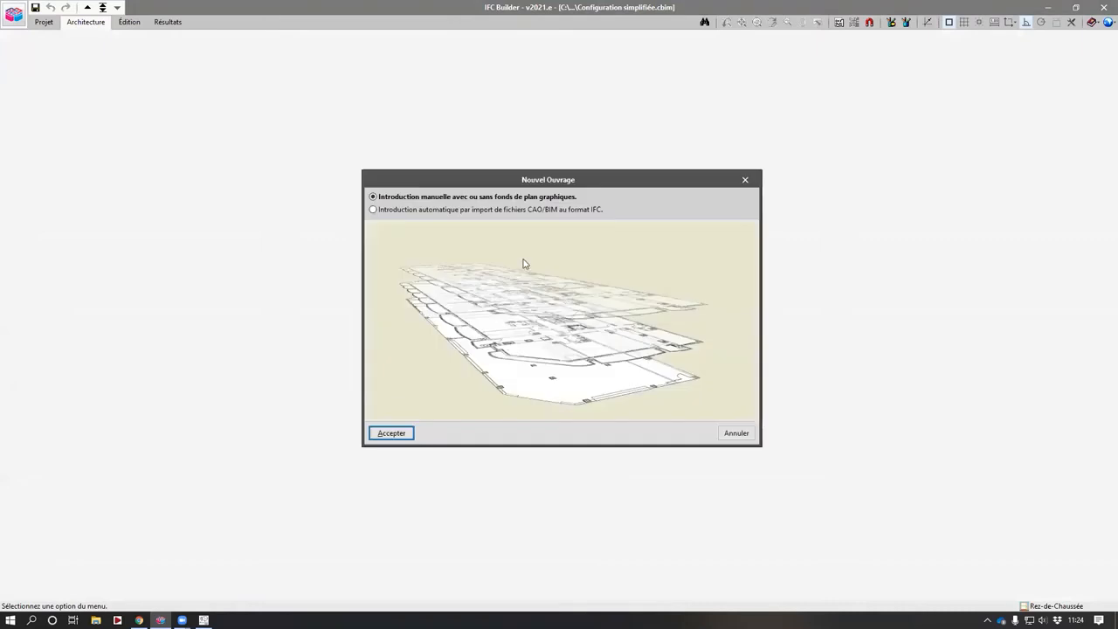
pyautogui.press('Return')
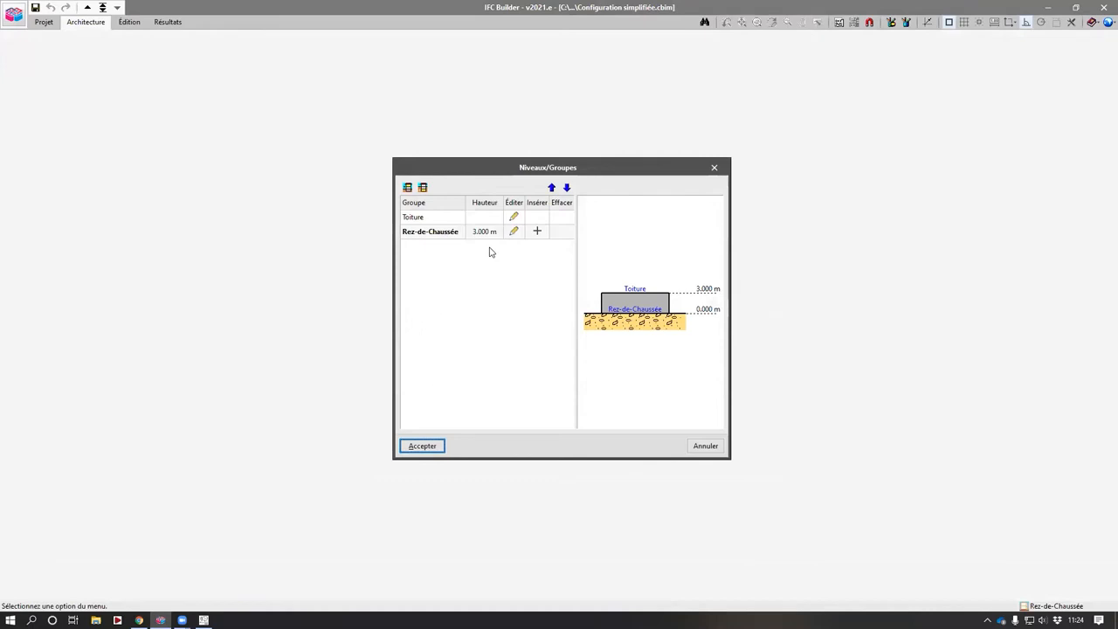
# - Insert a new level Niveau 1 of 3.000 m above Rez-de-Chaussée and accept the levels
pyautogui.click(537, 232)
pyautogui.press('Return')
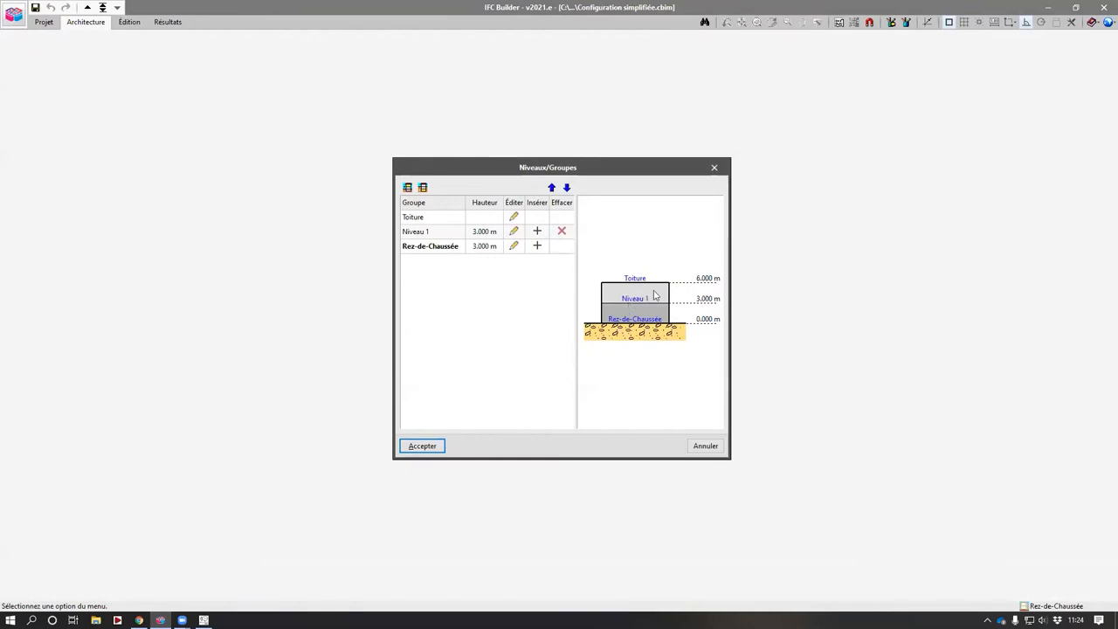
pyautogui.click(422, 446)
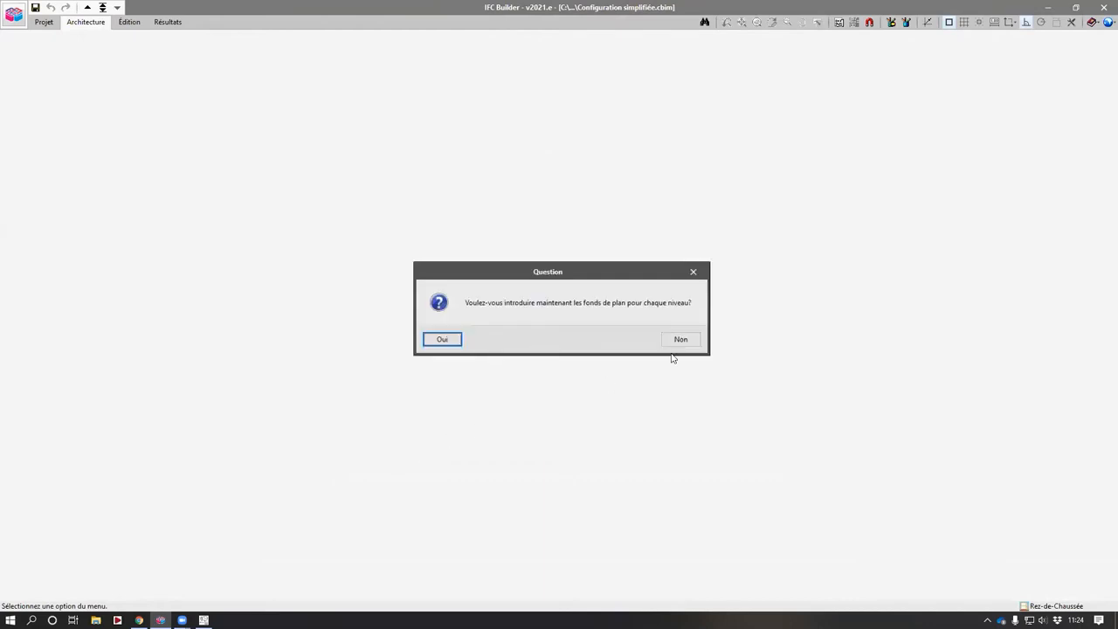
# - Agree to introduce background plans and import the RDC PDF file as a background view
pyautogui.click(458, 340)
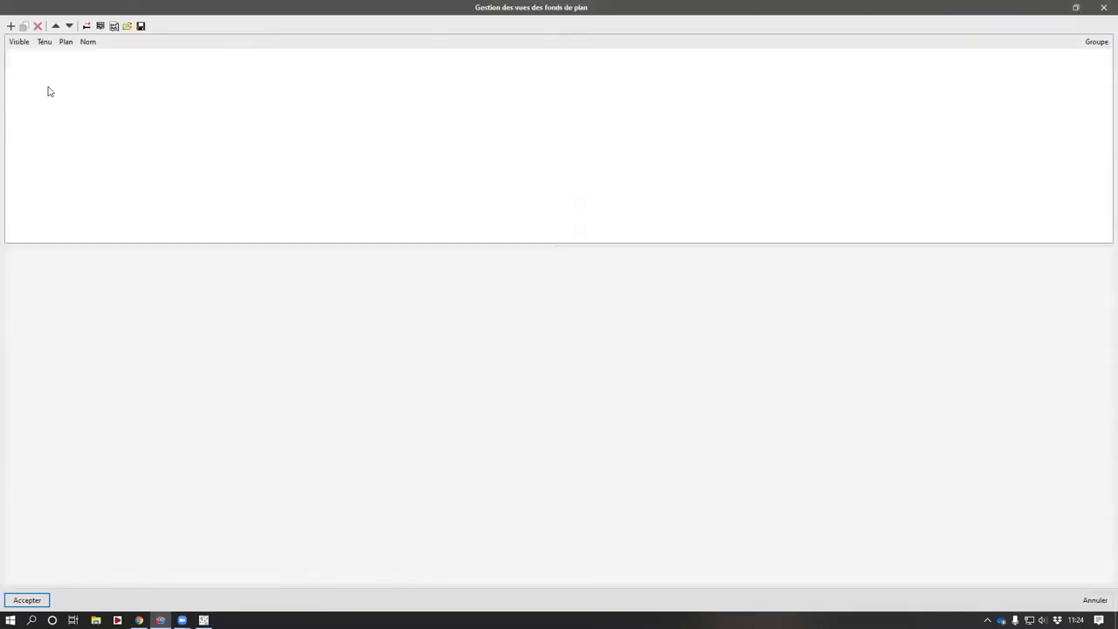
pyautogui.click(10, 26)
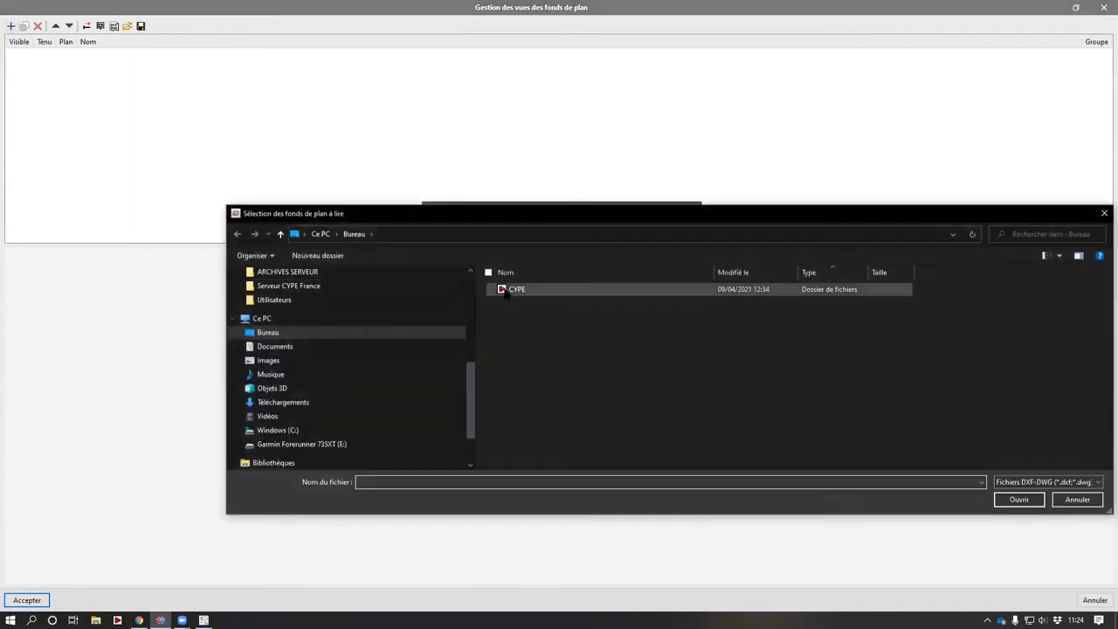
pyautogui.click(1070, 485)
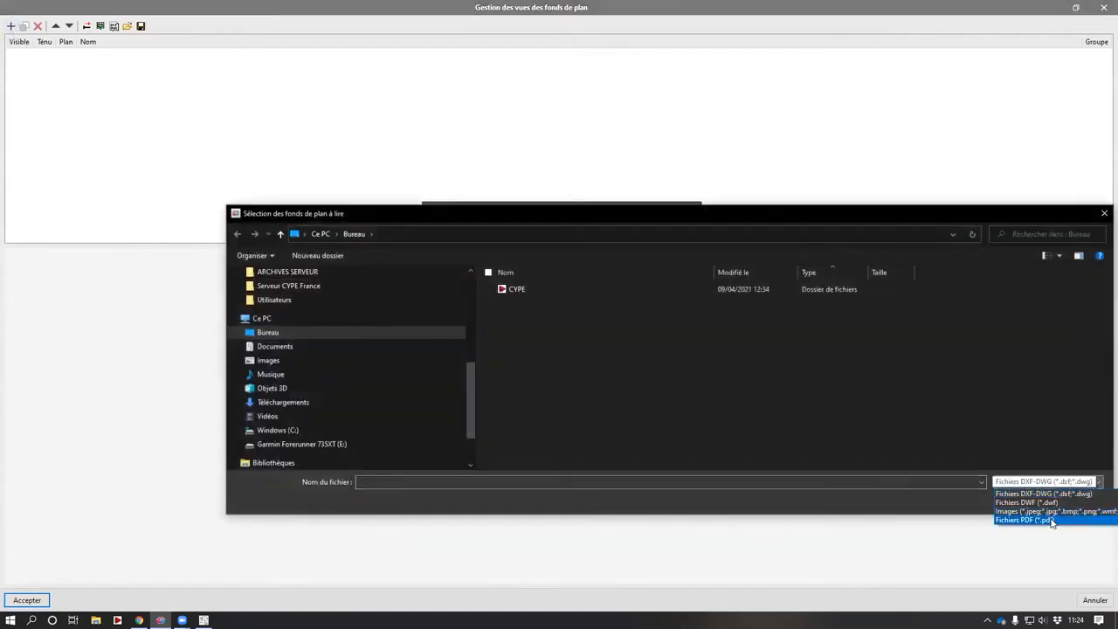
pyautogui.click(1052, 521)
pyautogui.click(552, 302)
pyautogui.click(546, 313)
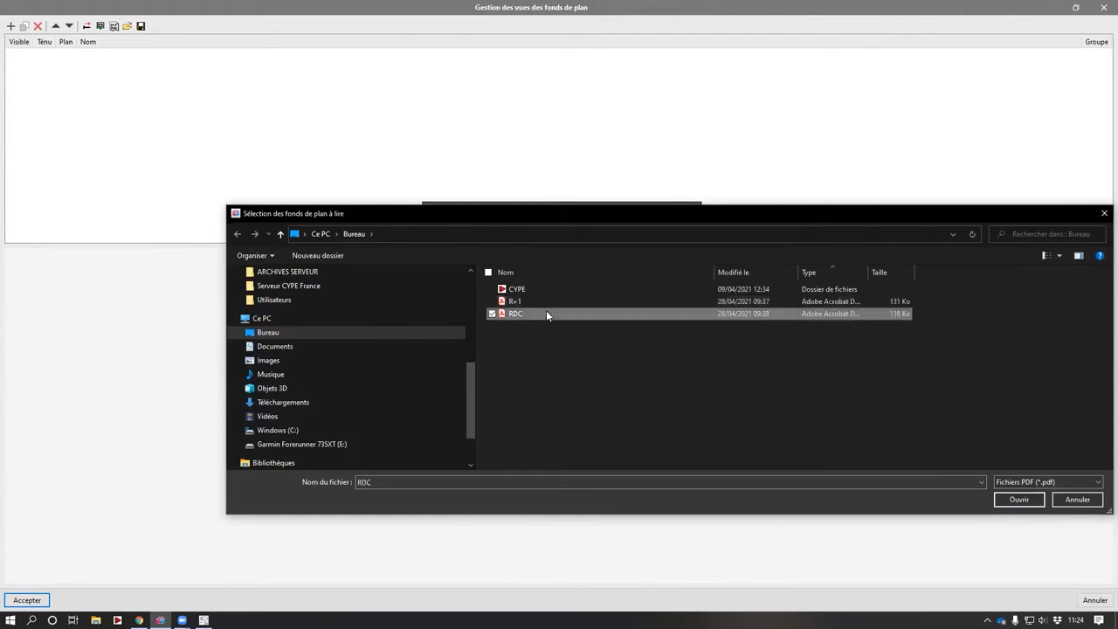
pyautogui.click(1018, 499)
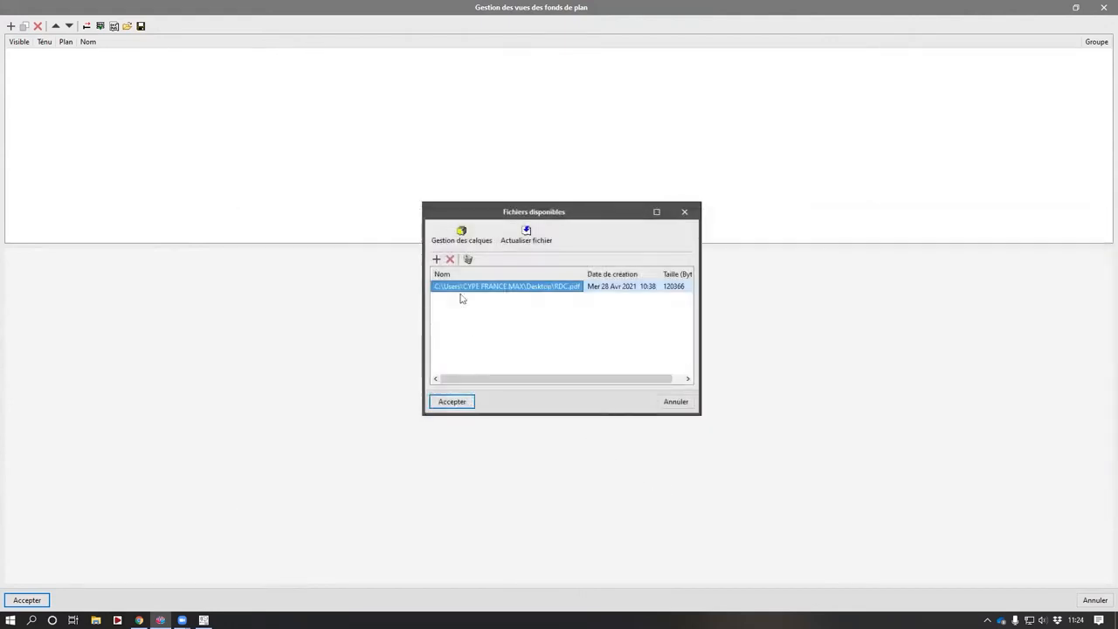
pyautogui.click(455, 401)
# - Import the R+1 PDF file as a second background view
pyautogui.scroll(2, 547, 350)
pyautogui.moveTo(502, 286); pyautogui.dragTo(473, 367, button='middle')
pyautogui.scroll(3, 475, 372)
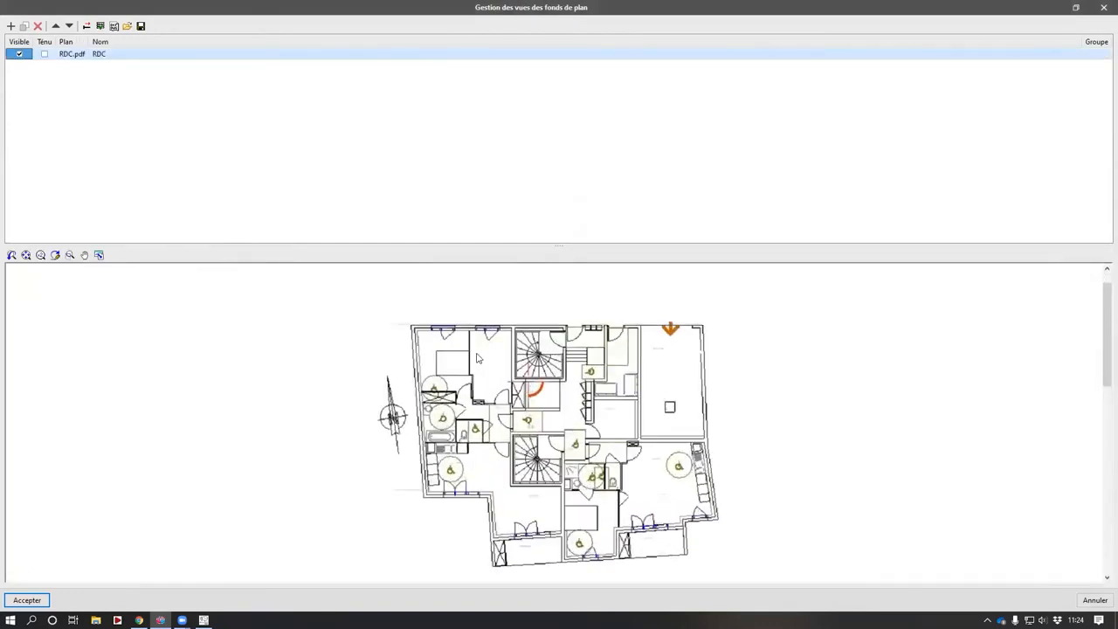
pyautogui.click(11, 26)
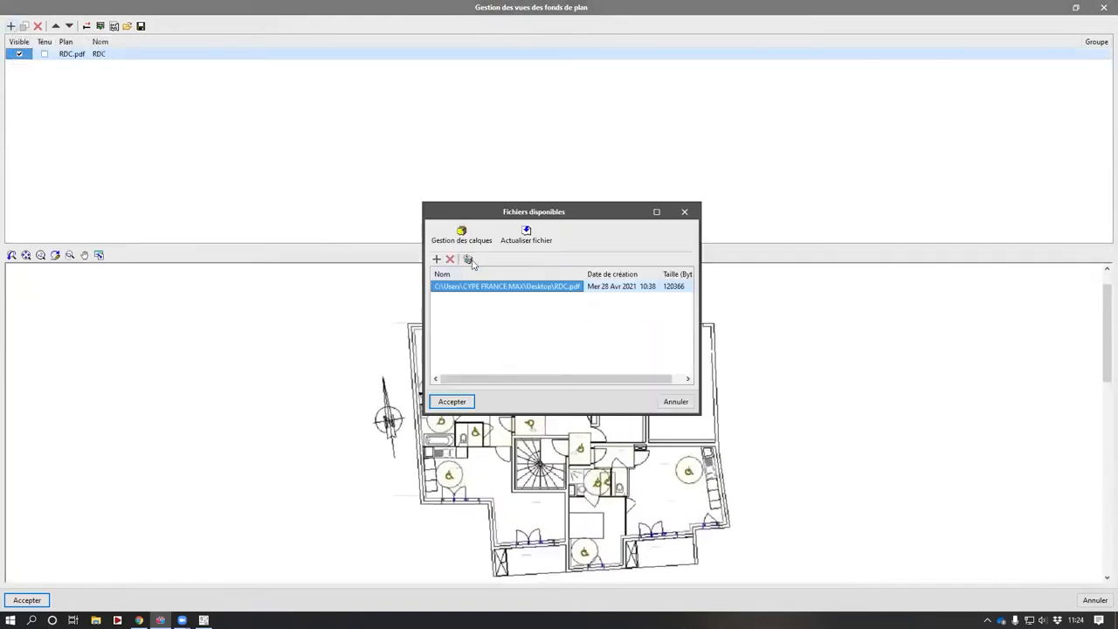
pyautogui.click(435, 259)
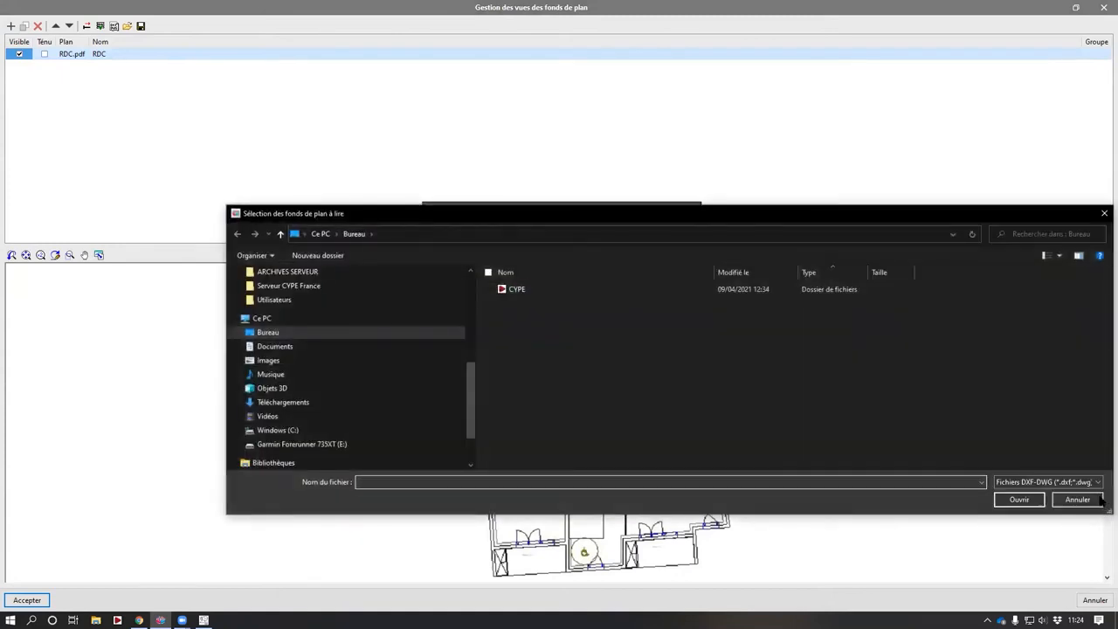
pyautogui.click(1074, 483)
pyautogui.click(1035, 514)
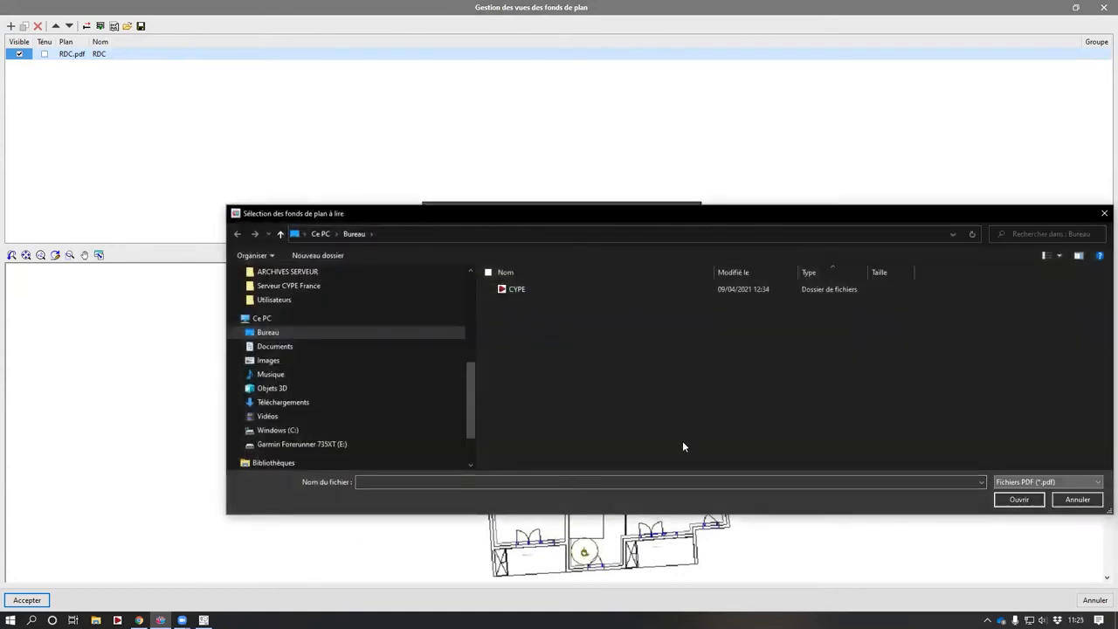
pyautogui.click(515, 300)
pyautogui.click(1014, 499)
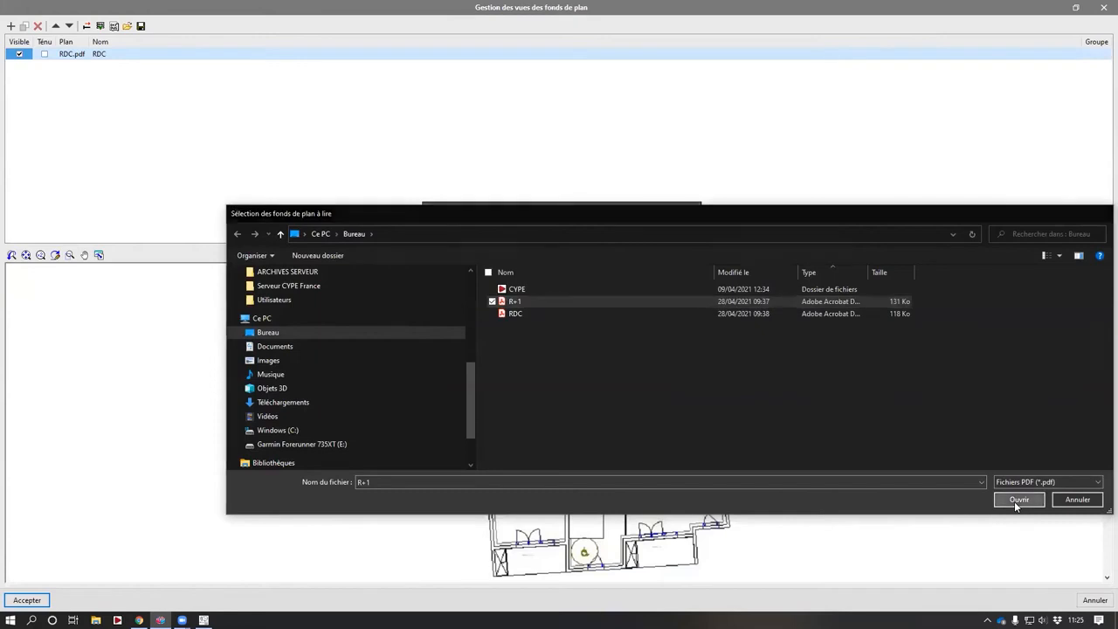
pyautogui.click(451, 401)
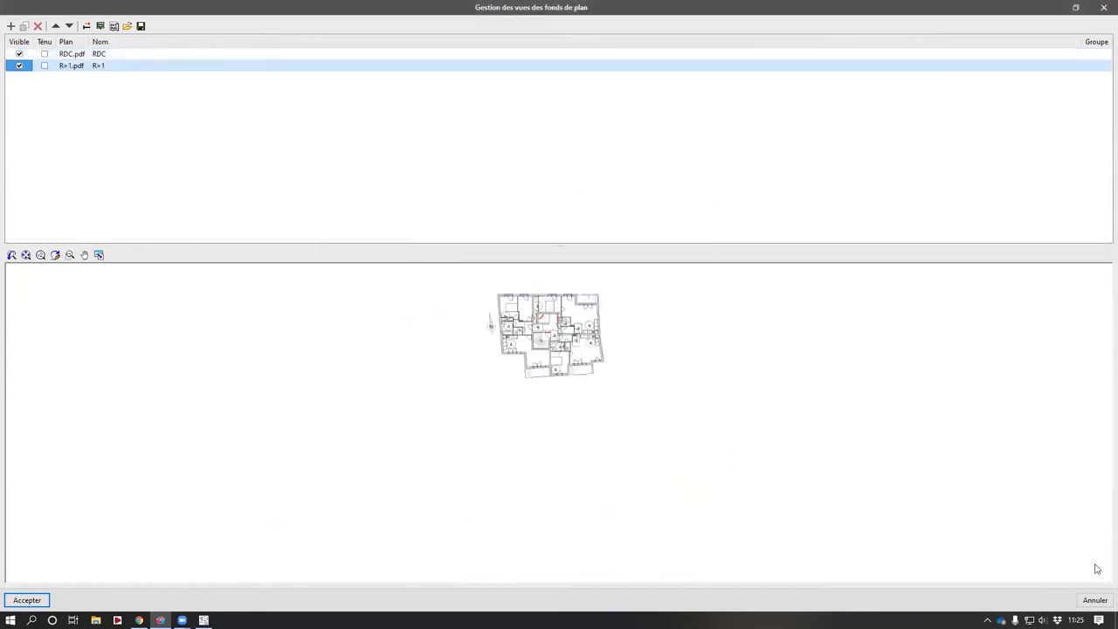
# - Scale the RDC plan by picking both ends of a door opening and setting its known distance to 0.90 m
pyautogui.scroll(4, 538, 326)
pyautogui.moveTo(540, 325); pyautogui.dragTo(498, 430, button='middle')
pyautogui.scroll(3, 496, 429)
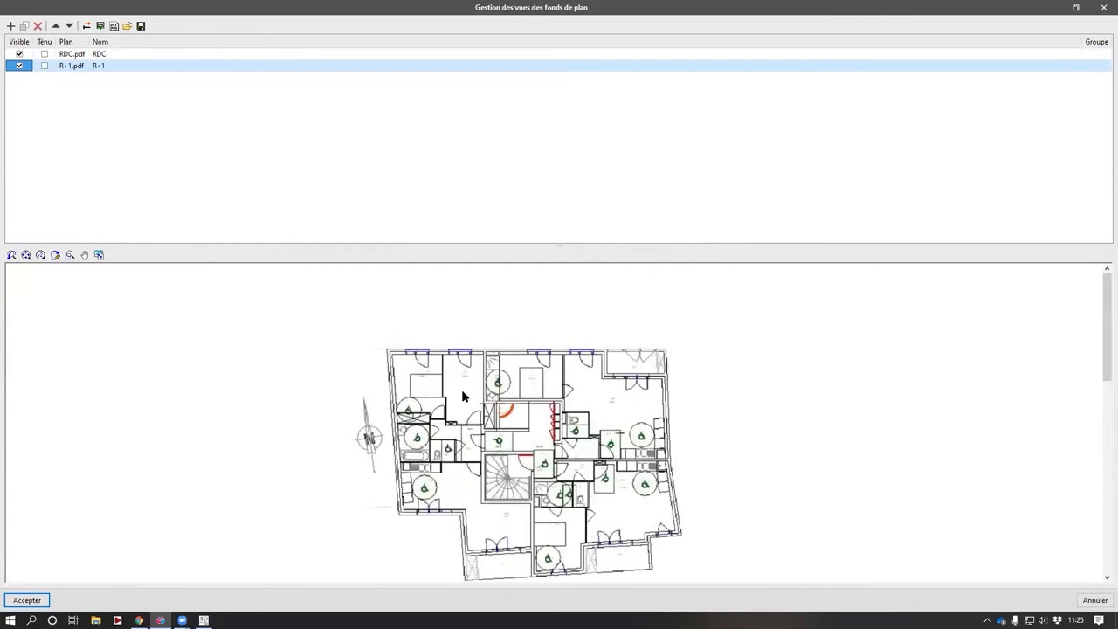
pyautogui.click(94, 55)
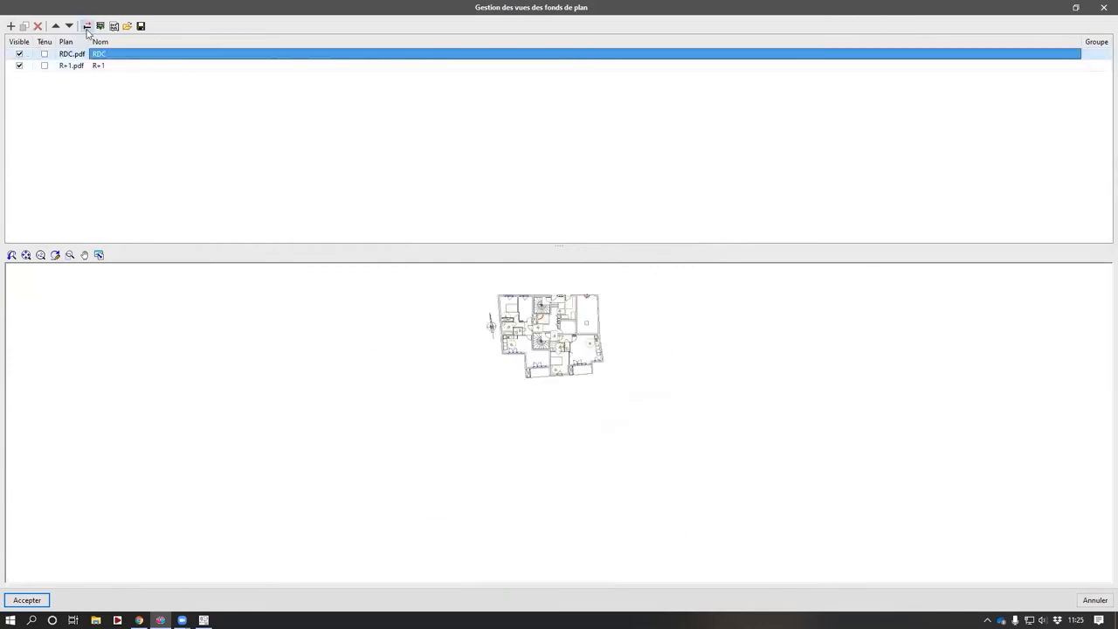
pyautogui.click(87, 26)
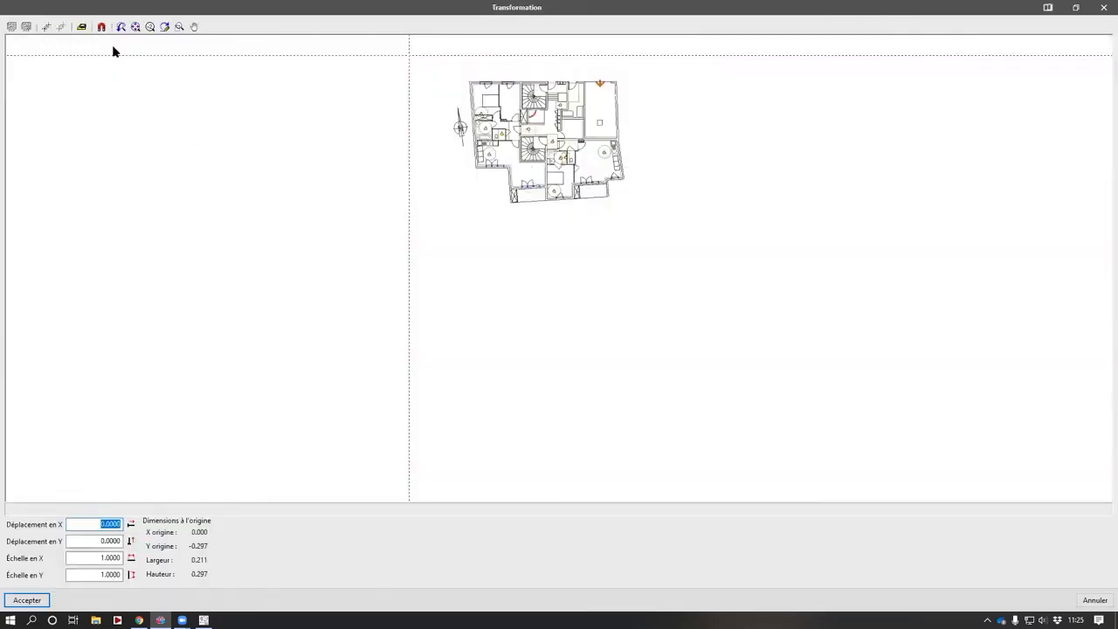
pyautogui.click(81, 26)
pyautogui.click(101, 557)
pyautogui.click(100, 574)
pyautogui.moveTo(517, 164); pyautogui.dragTo(491, 332, button='middle')
pyautogui.scroll(8, 489, 299)
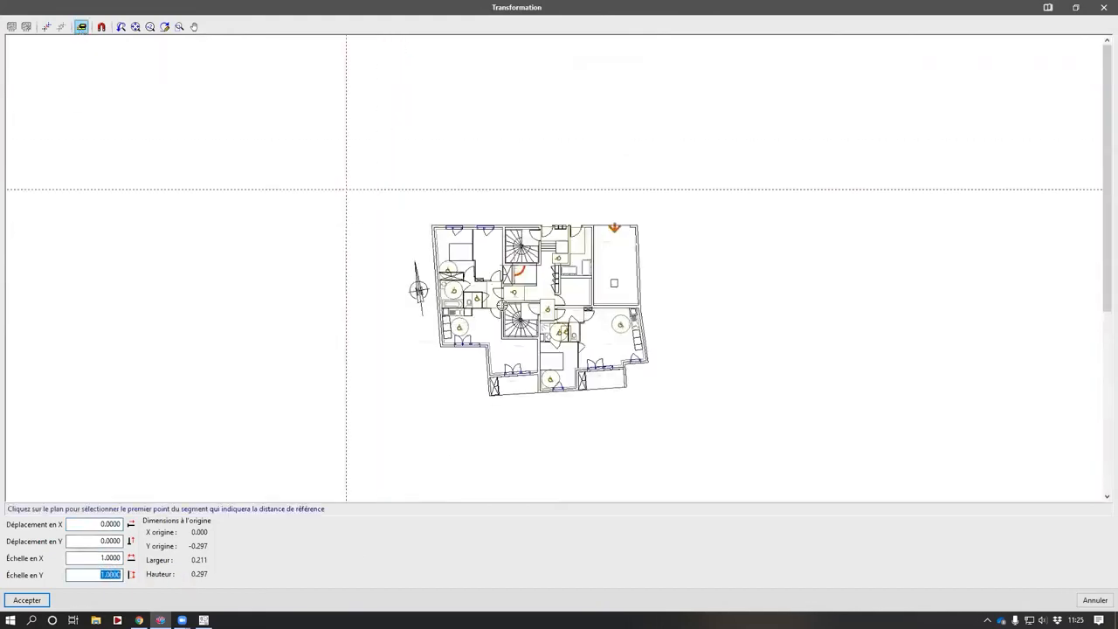
pyautogui.scroll(8, 542, 263)
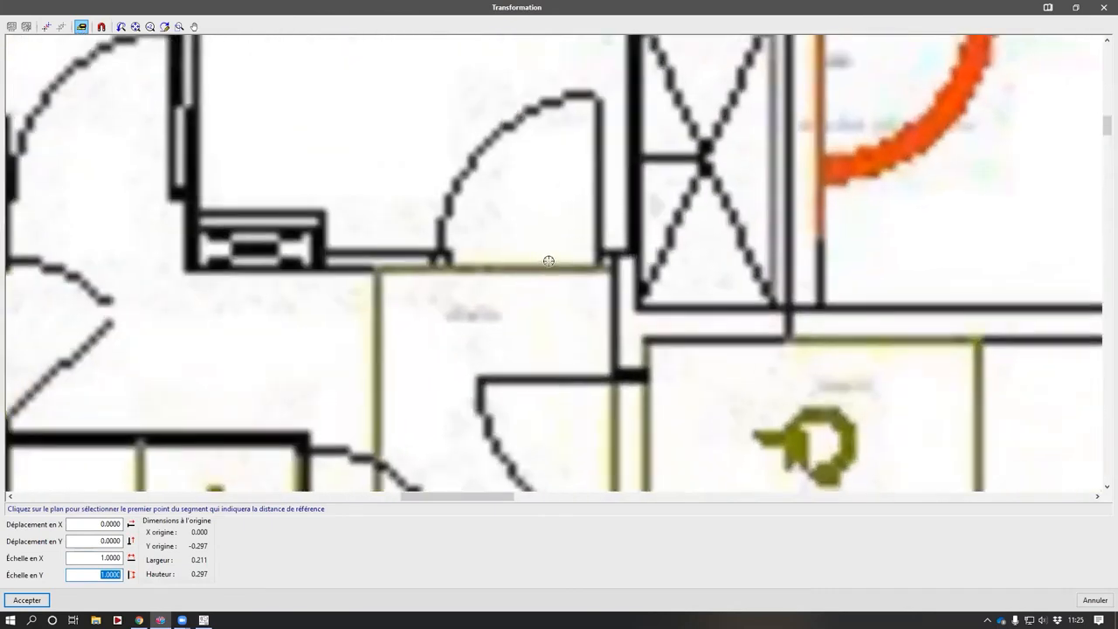
pyautogui.click(431, 267)
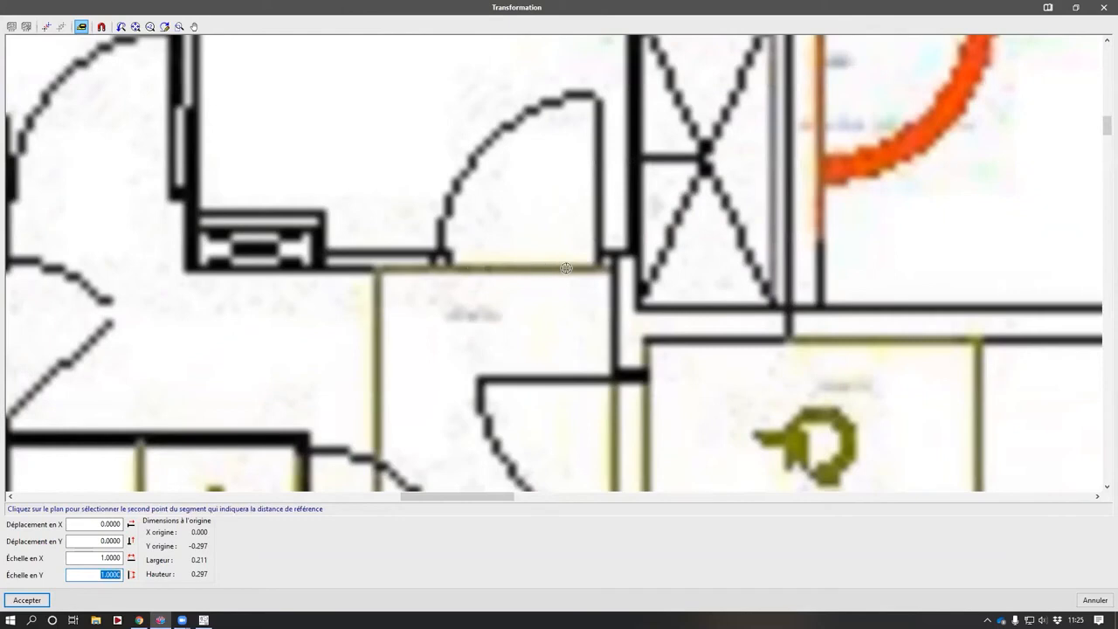
pyautogui.click(609, 268)
pyautogui.write('0.90')
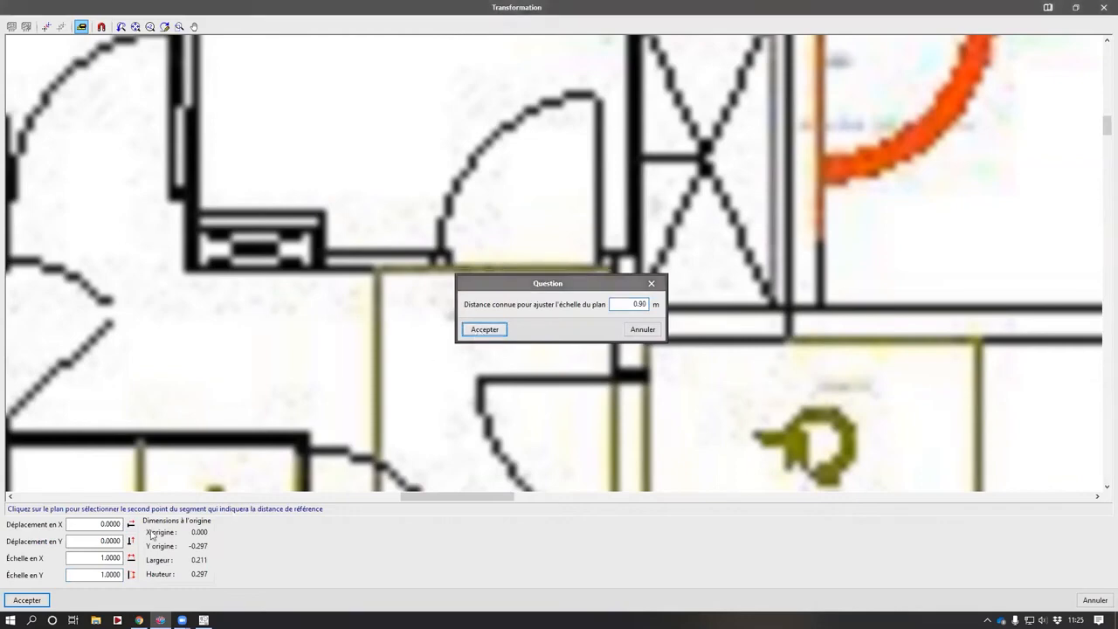
pyautogui.click(484, 330)
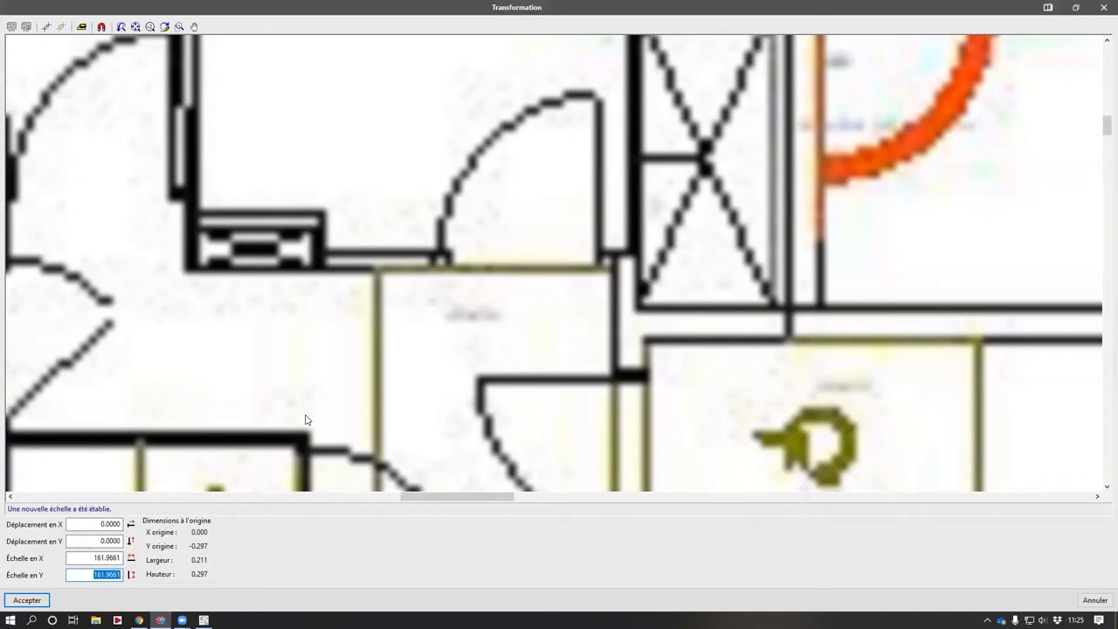
pyautogui.scroll(-4, 561, 237)
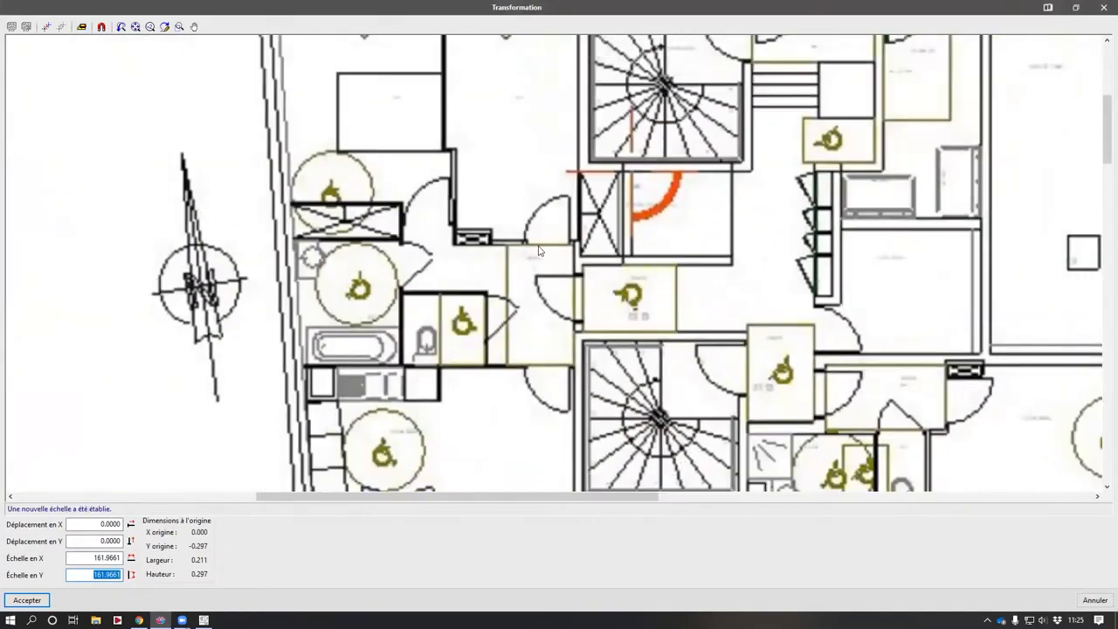
pyautogui.press('Return')
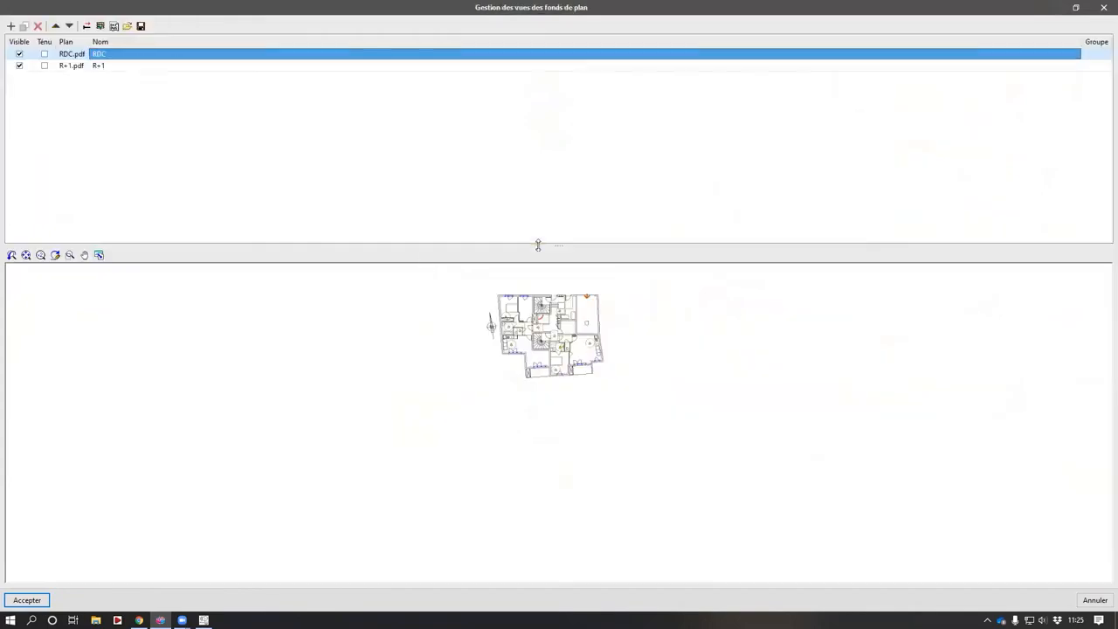
# - Scale the R+1 plan by picking both ends of a reference segment and confirming the known distance
pyautogui.click(151, 66)
pyautogui.click(86, 26)
pyautogui.click(81, 26)
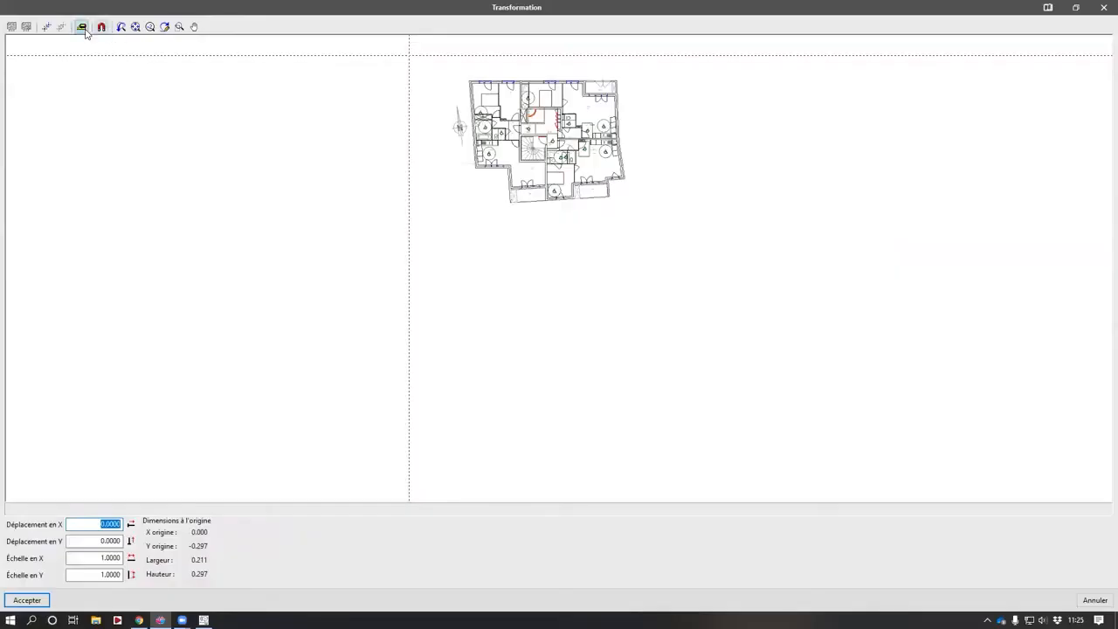
pyautogui.scroll(3, 524, 138)
pyautogui.scroll(8, 524, 138)
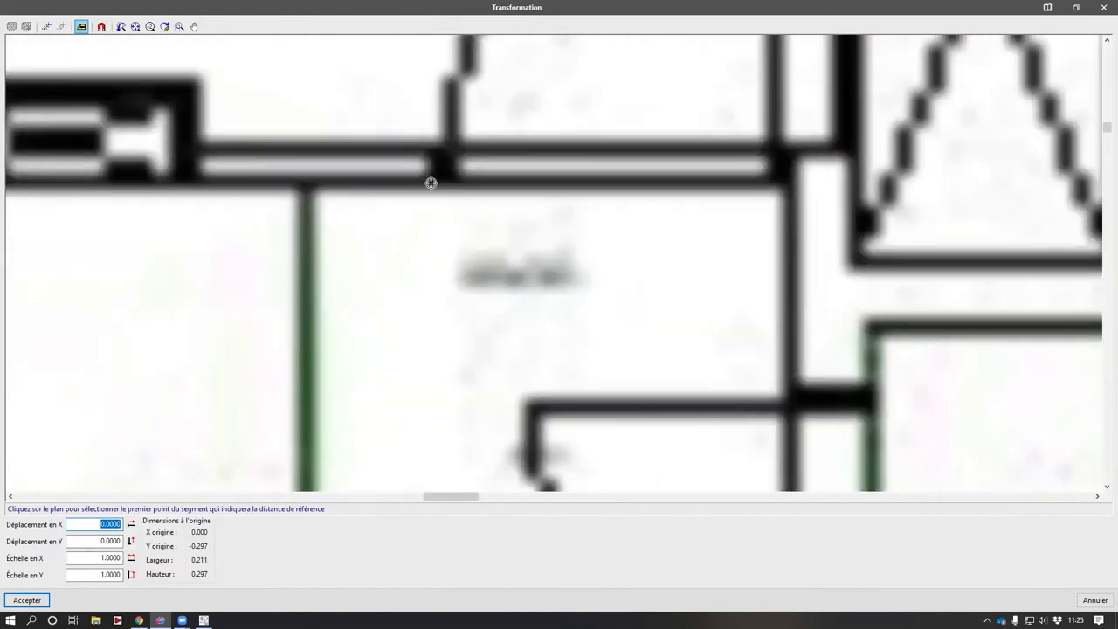
pyautogui.click(434, 183)
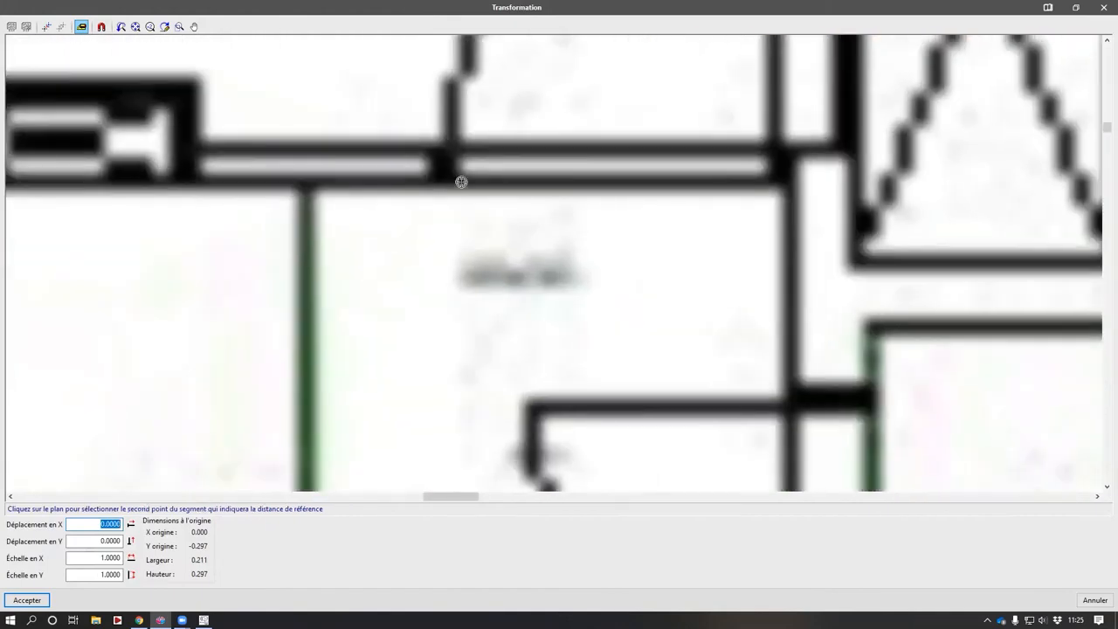
pyautogui.click(787, 181)
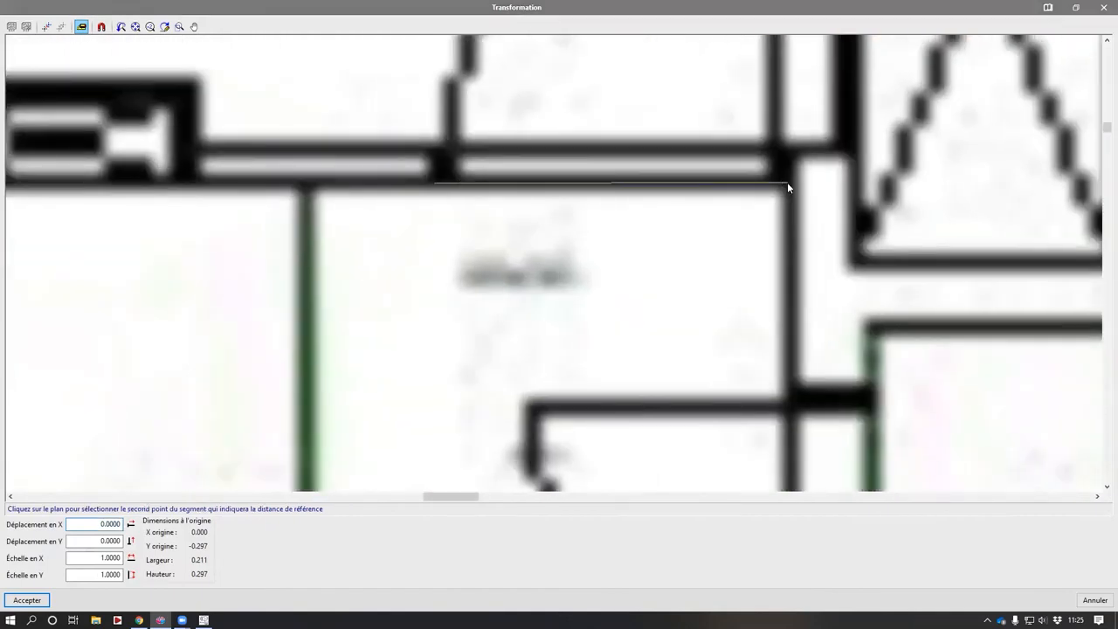
pyautogui.press('Return')
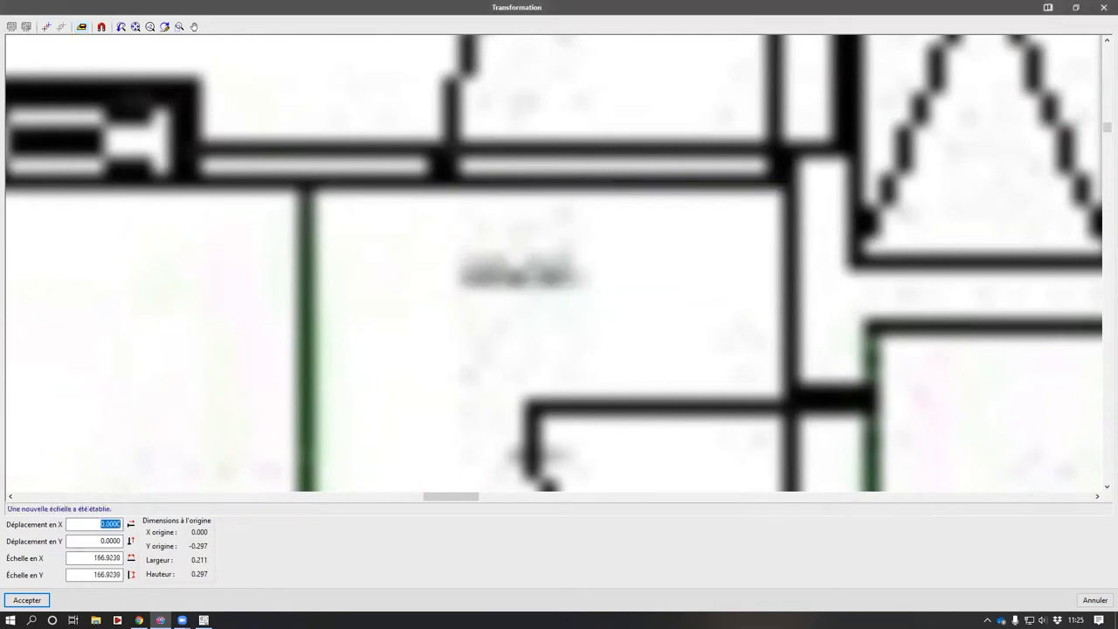
pyautogui.click(27, 600)
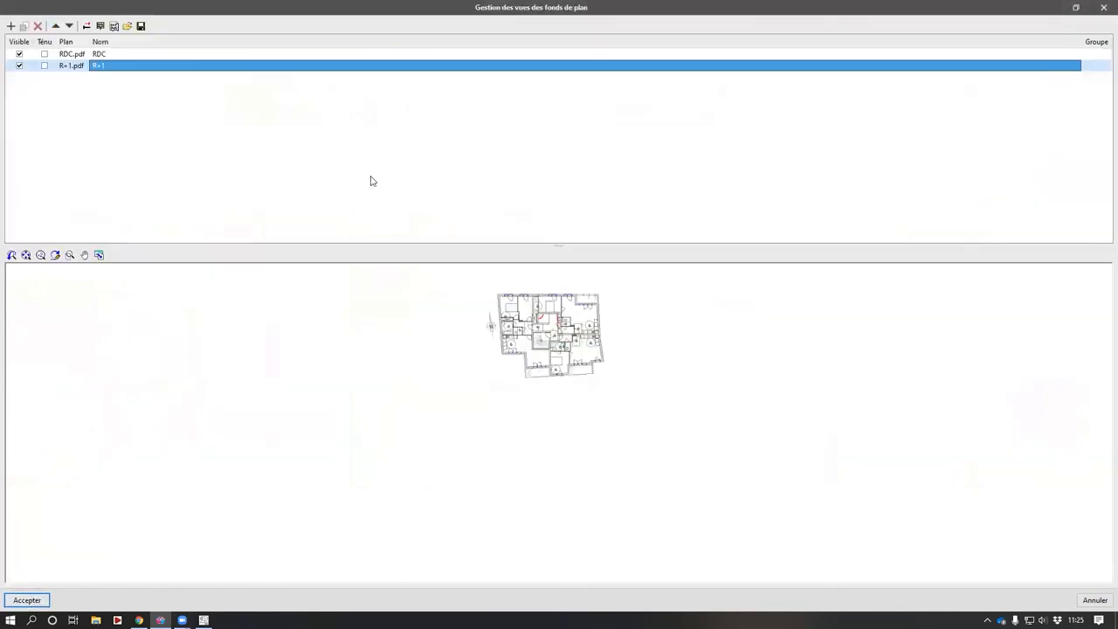
# - Assign the RDC background view to the Rez-de-Chaussée group
pyautogui.click(100, 26)
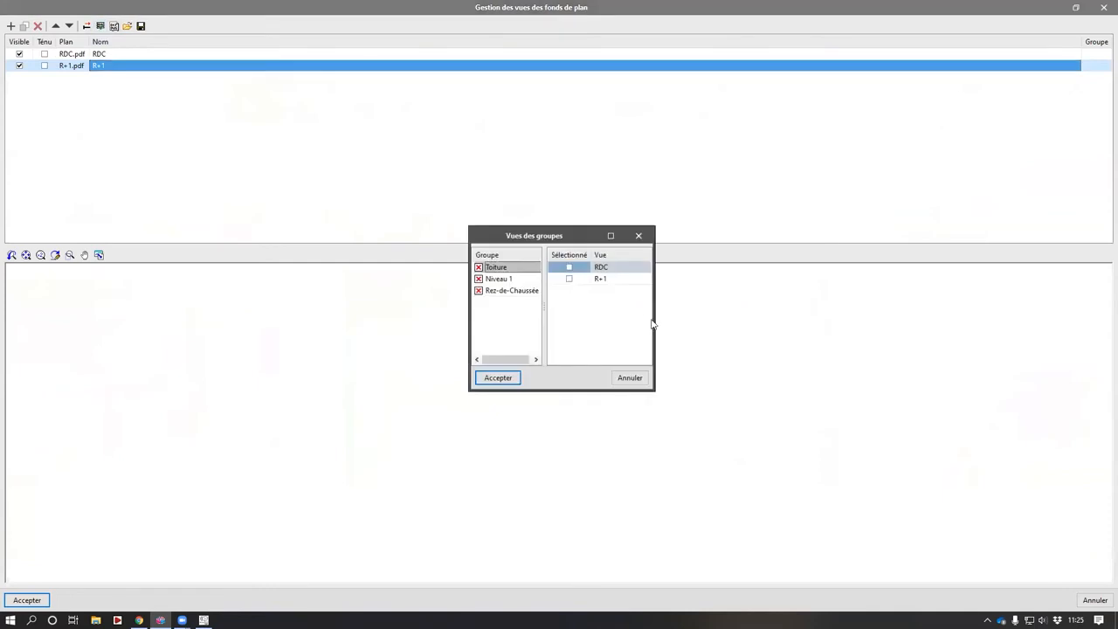
pyautogui.click(507, 291)
pyautogui.click(568, 267)
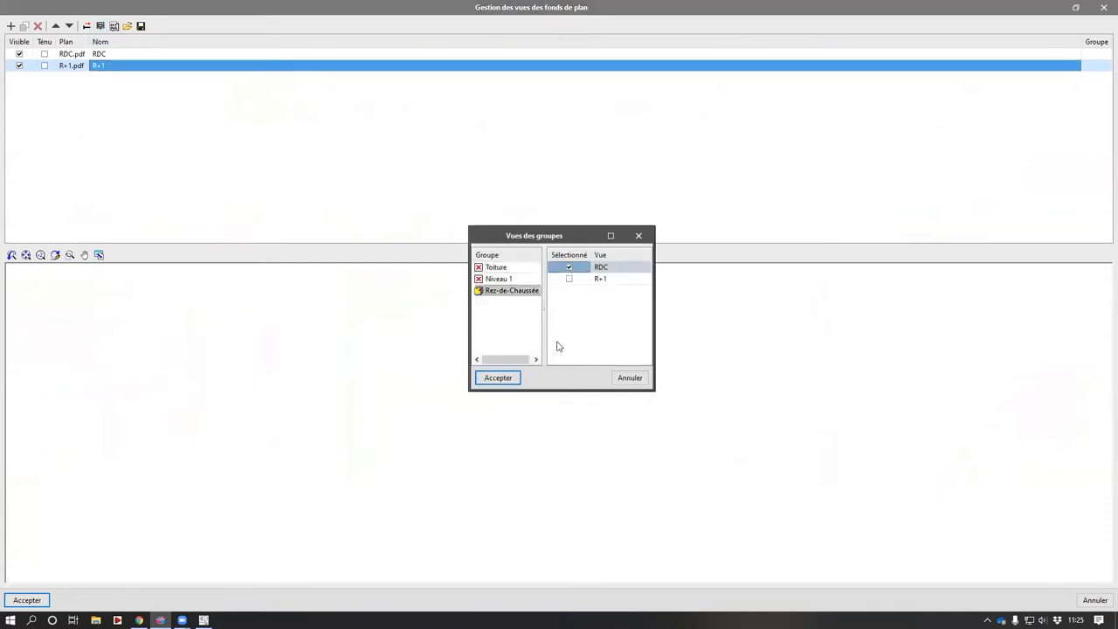
# - Assign the R+1 background view to the Niveau 1 group and accept the background view settings
pyautogui.click(511, 279)
pyautogui.click(569, 278)
pyautogui.click(513, 379)
pyautogui.press('Return')
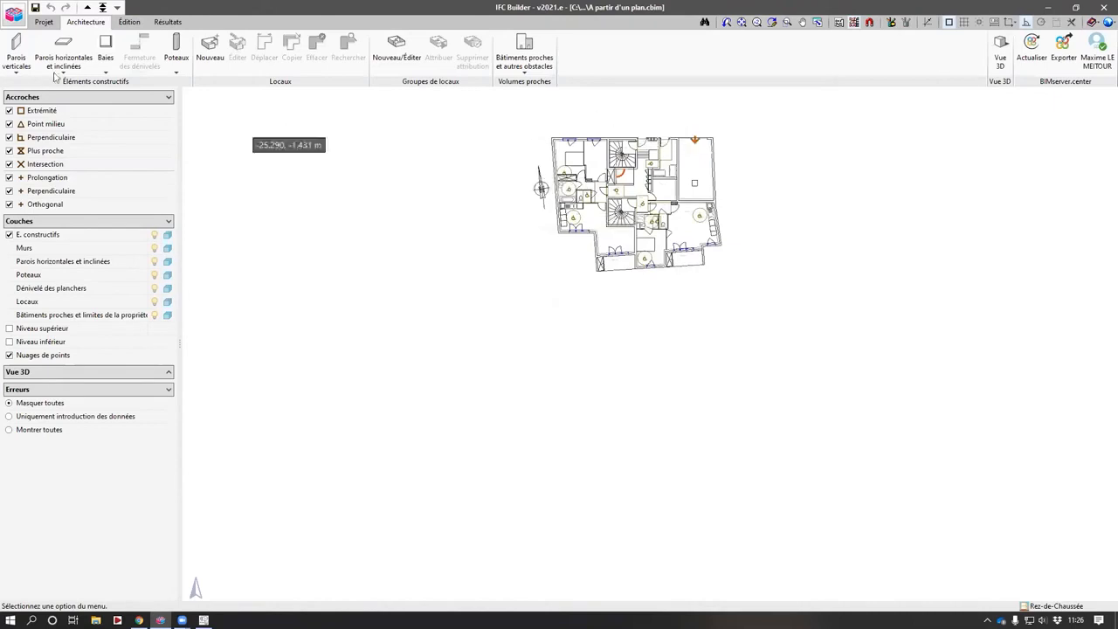
# - Switch between the Rez-de-Chaussée and Niveau 1 levels to check each level's background plan
pyautogui.click(88, 6)
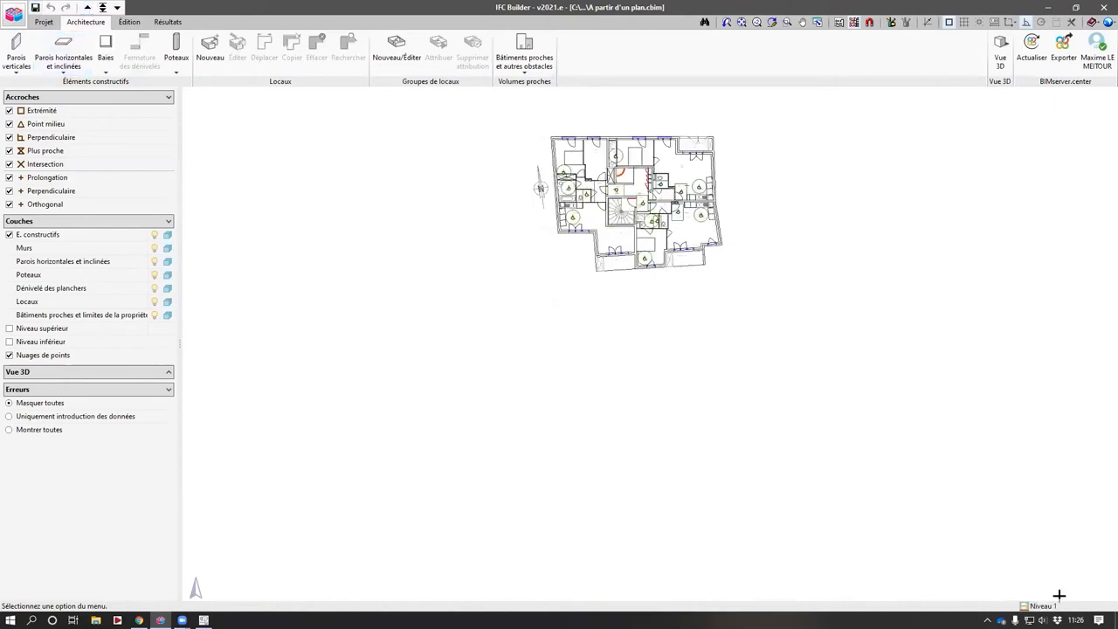
pyautogui.click(117, 7)
pyautogui.moveTo(649, 211); pyautogui.dragTo(562, 341, button='middle')
pyautogui.scroll(3, 570, 341)
pyautogui.scroll(2, 602, 362)
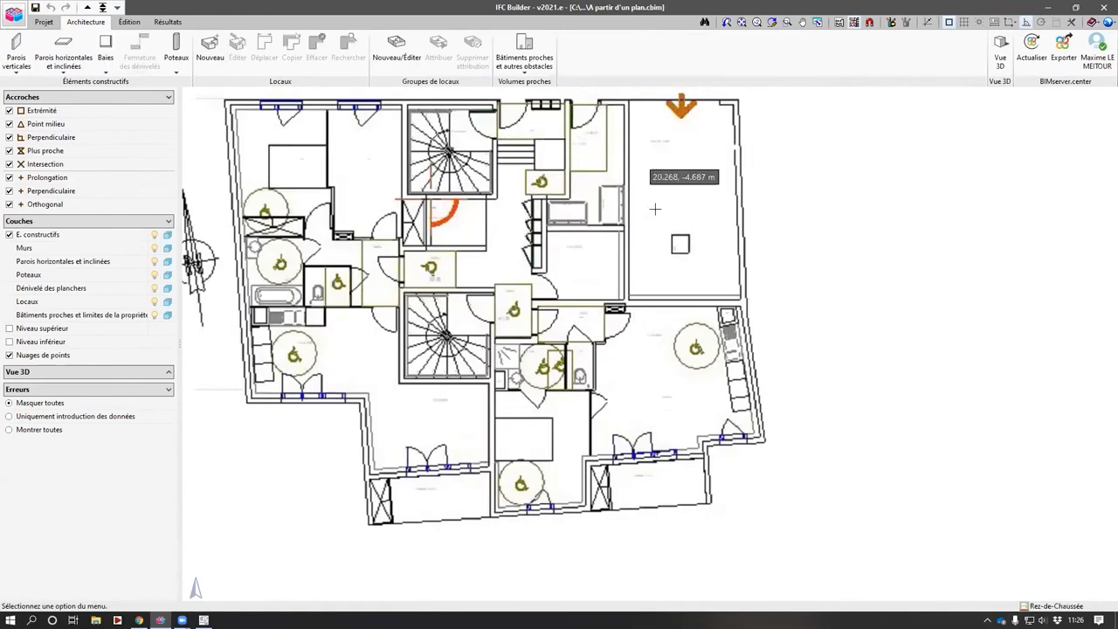
pyautogui.click(87, 7)
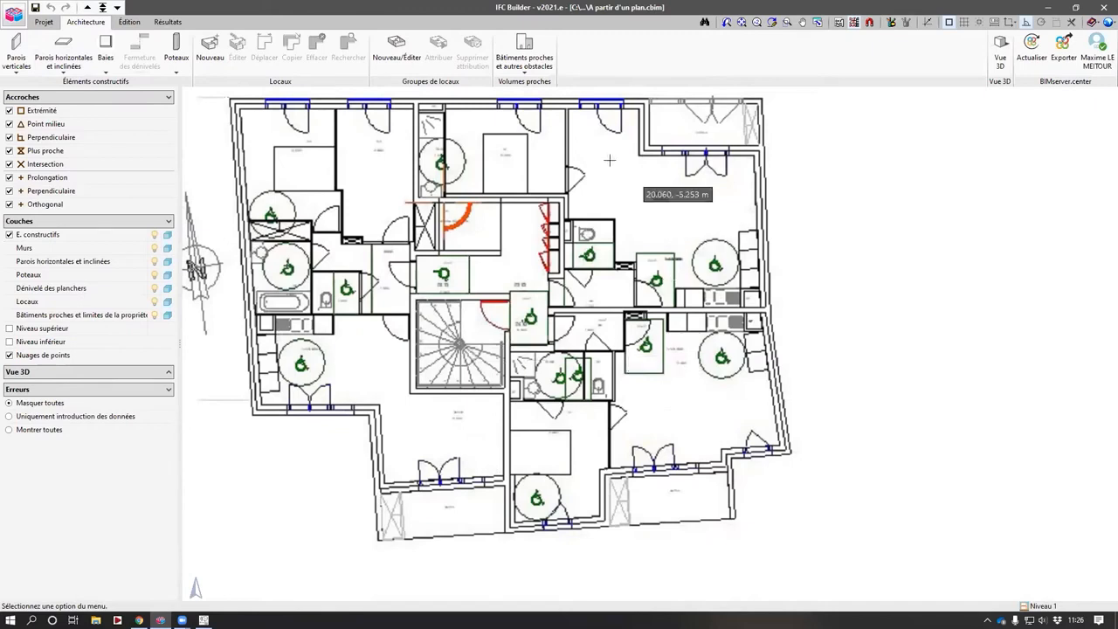
pyautogui.moveTo(451, 309); pyautogui.dragTo(460, 312, button='middle')
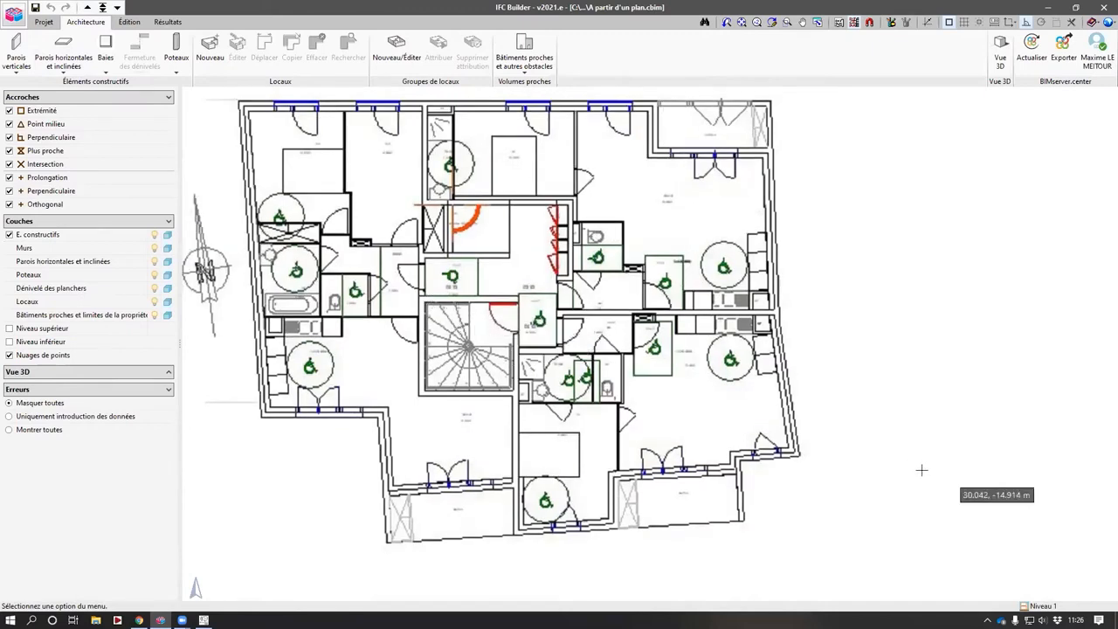
pyautogui.press('F4')
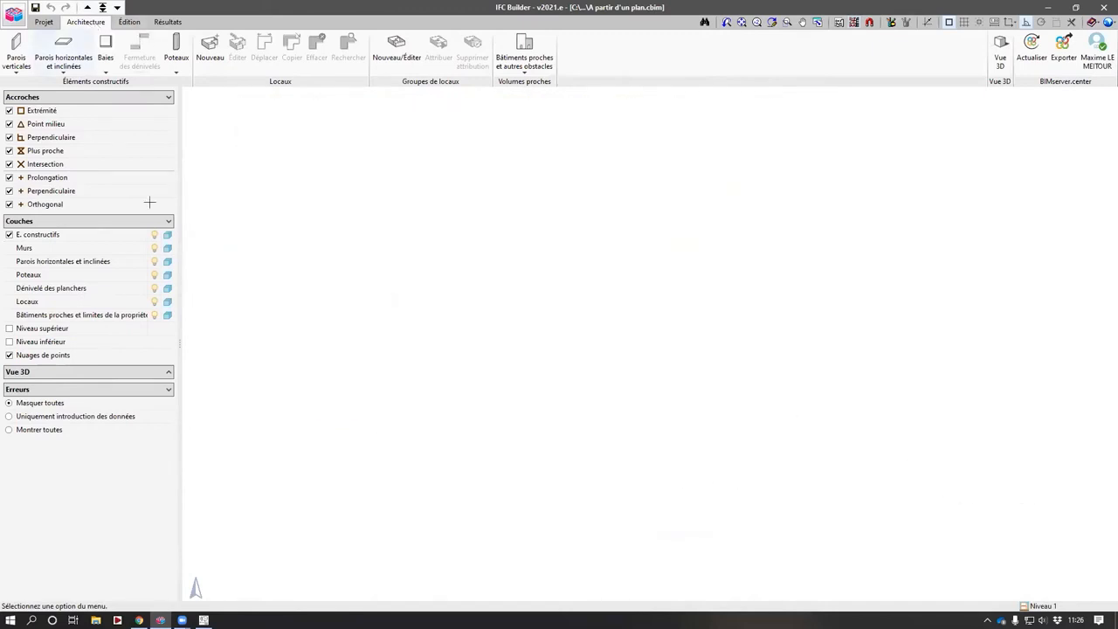
pyautogui.click(117, 8)
pyautogui.moveTo(541, 339); pyautogui.dragTo(264, 158, button='middle')
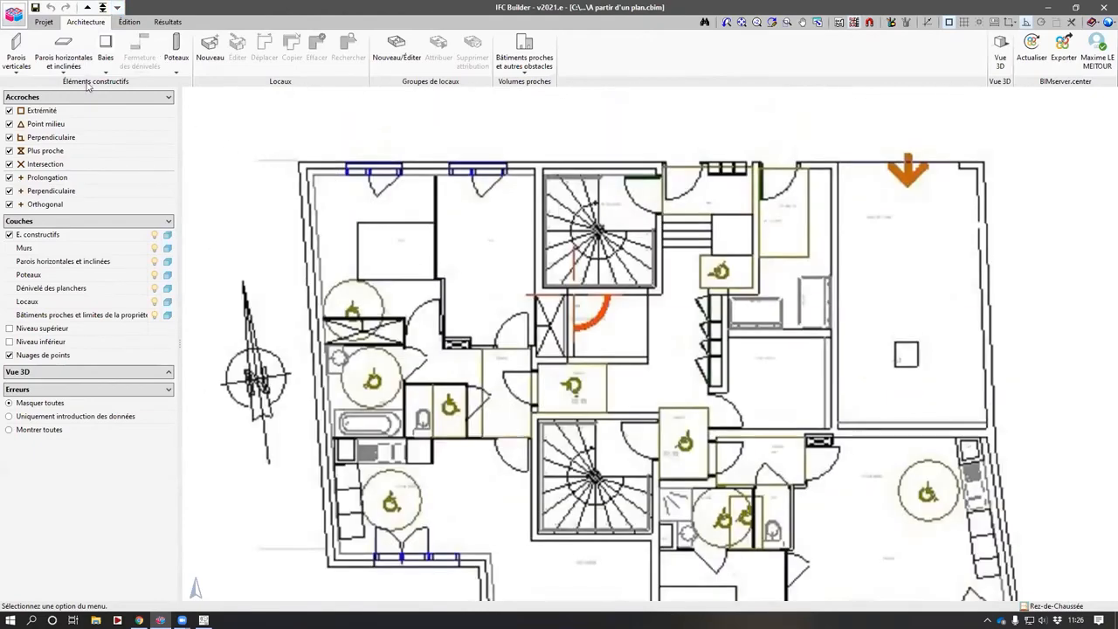
# - Define an exterior wall type with reference BB 20 + Iso 10 + ba13 and select it for drawing
pyautogui.click(16, 53)
pyautogui.click(200, 131)
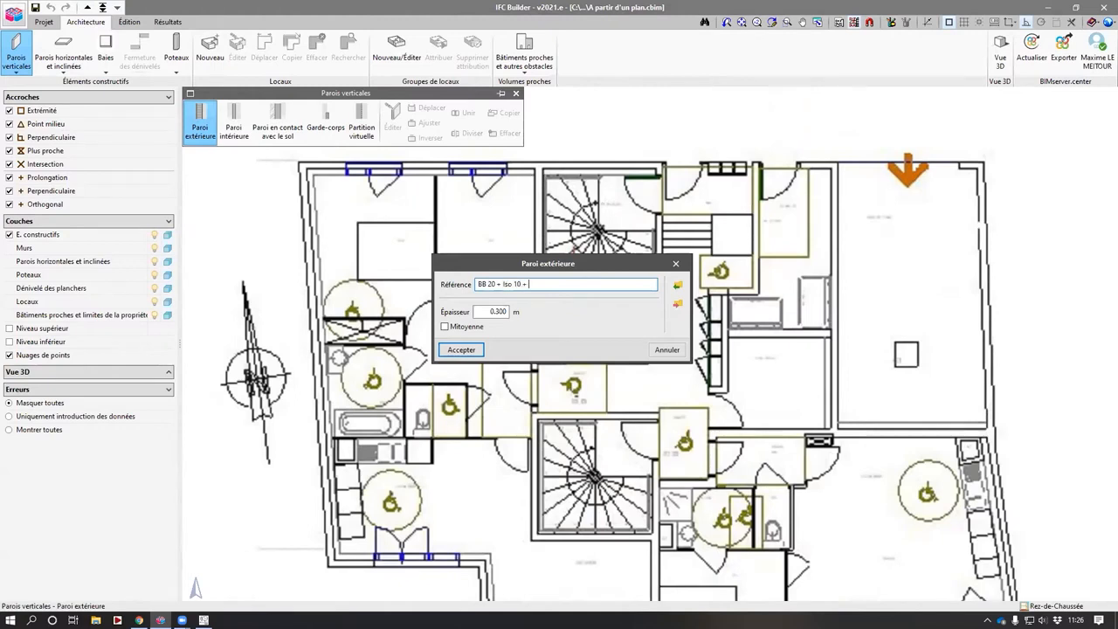
pyautogui.write('BB 20 + Iso 10 + ba13')
pyautogui.press('Tab')
pyautogui.write('0')
pyautogui.click(461, 349)
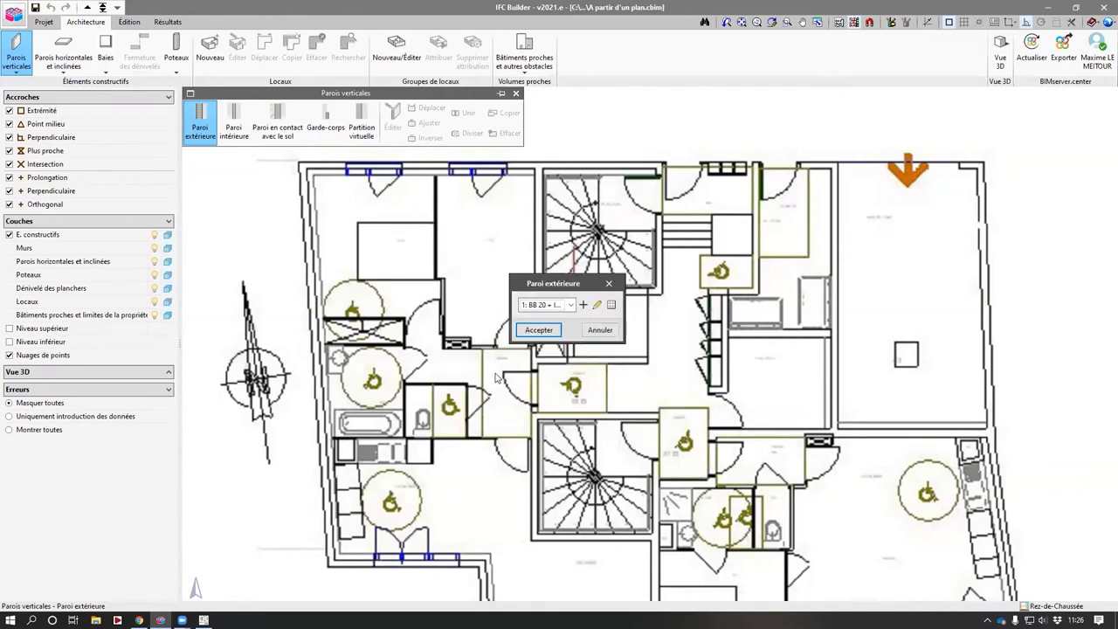
pyautogui.press('Return')
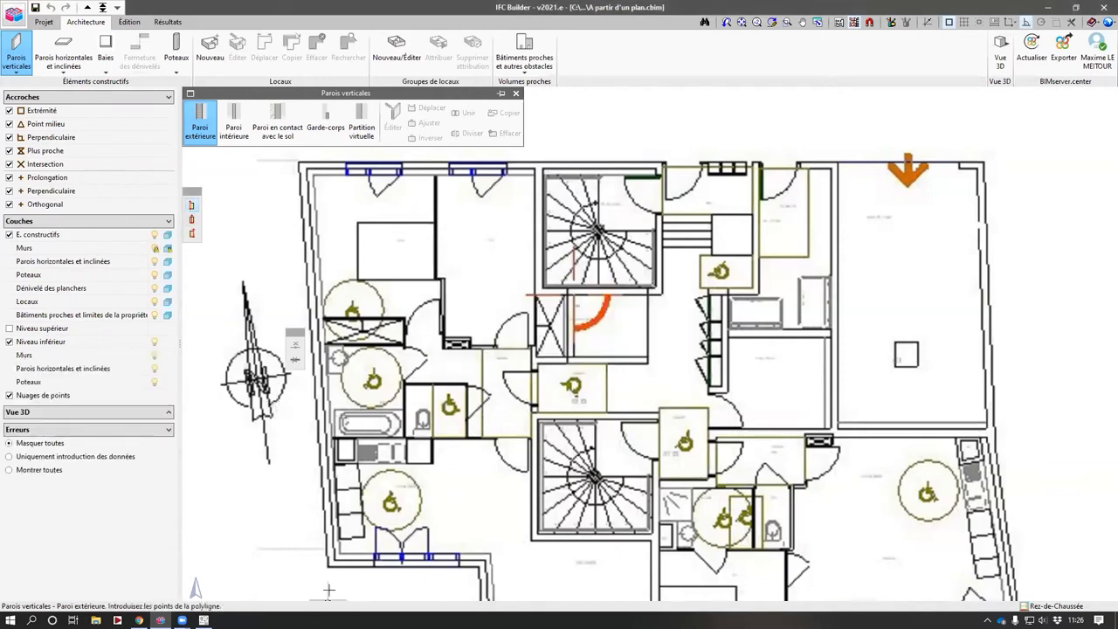
# - Draw an exterior wall polyline up the plan's left façade and along its top edge
pyautogui.click(329, 574)
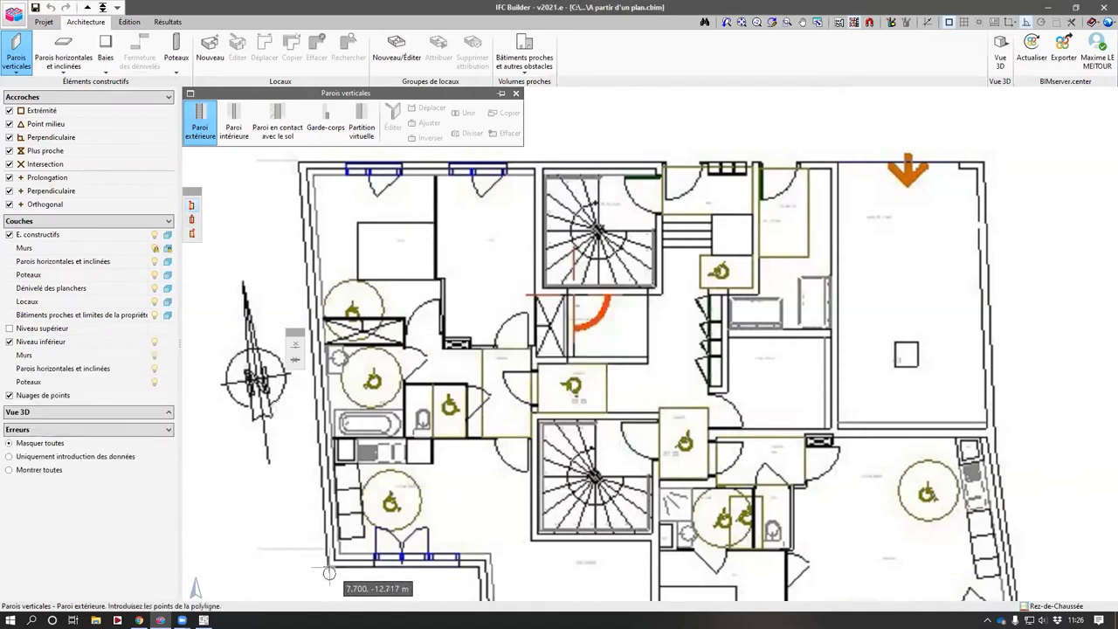
pyautogui.click(298, 161)
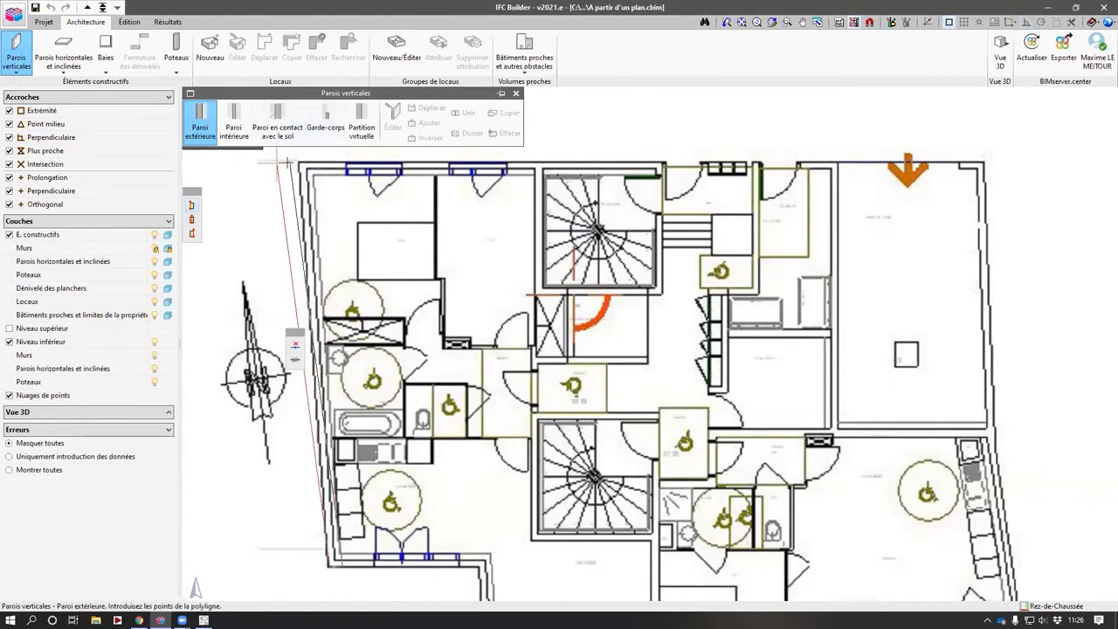
pyautogui.click(660, 161)
pyautogui.rightClick(660, 161)
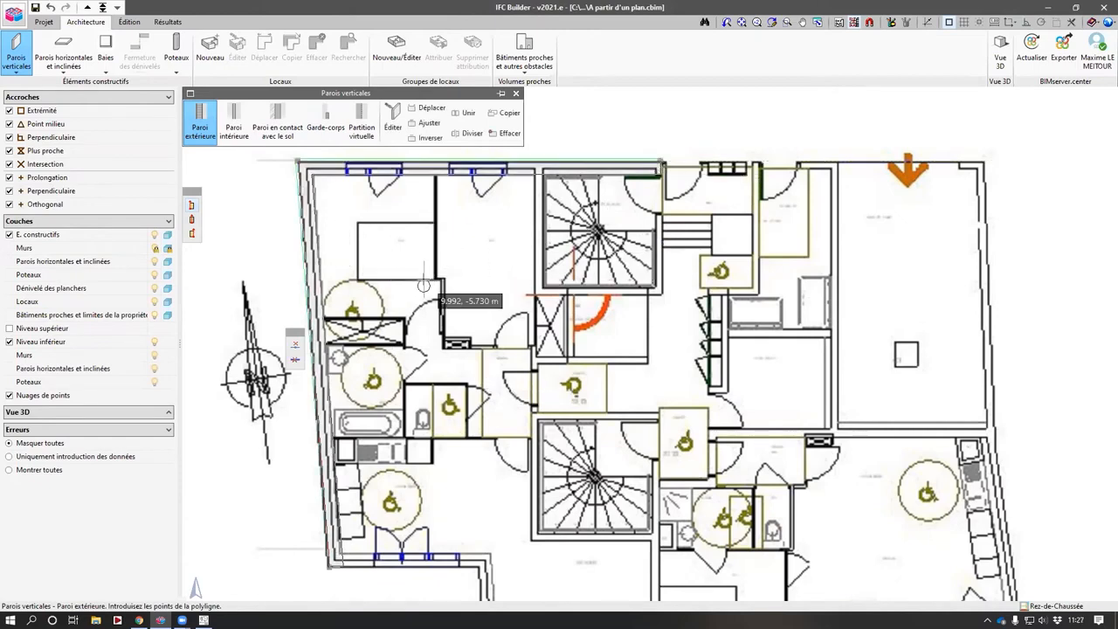
pyautogui.press('F4')
pyautogui.press('F4')
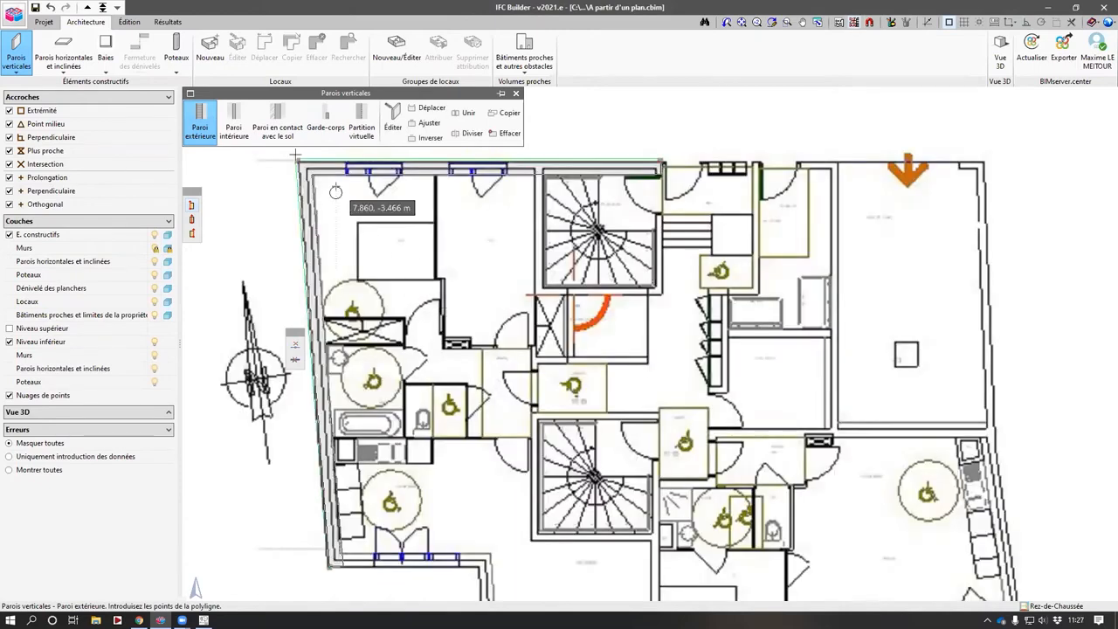
# - Define an interior wall type BB20 with 0.2 m thickness and select it for drawing
pyautogui.click(233, 122)
pyautogui.click(571, 304)
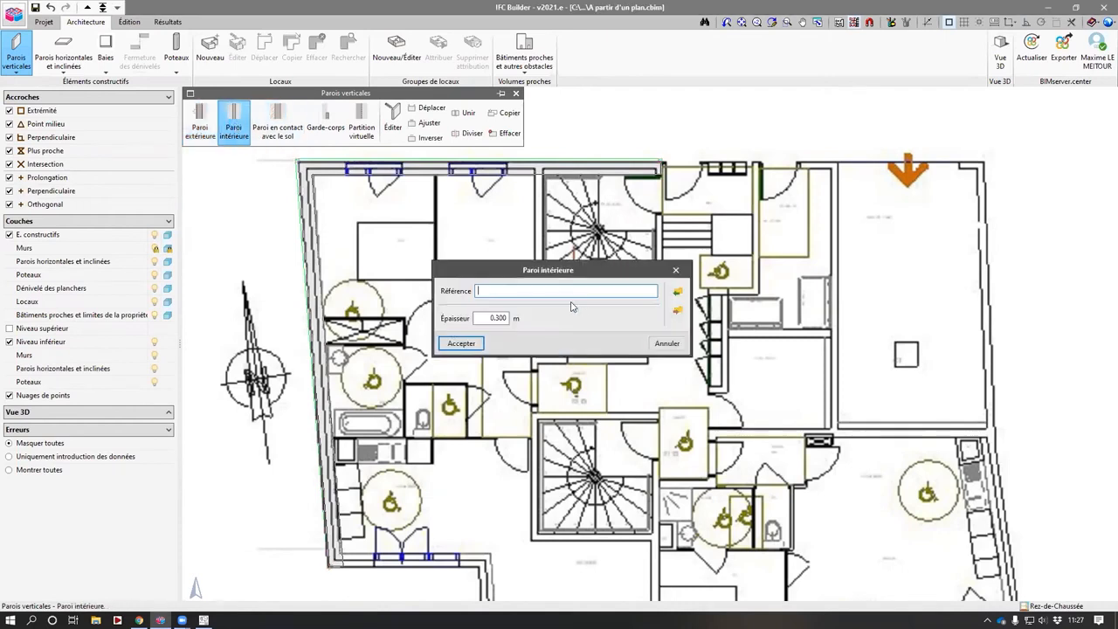
pyautogui.press('Tab')
pyautogui.write('0.2')
pyautogui.press('Return')
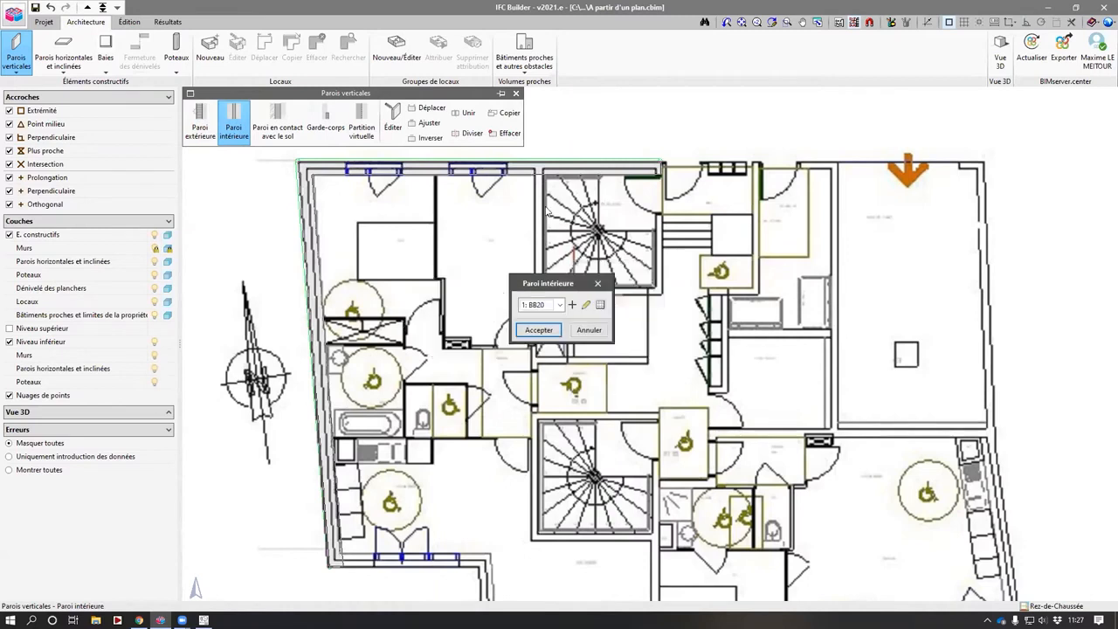
pyautogui.press('Return')
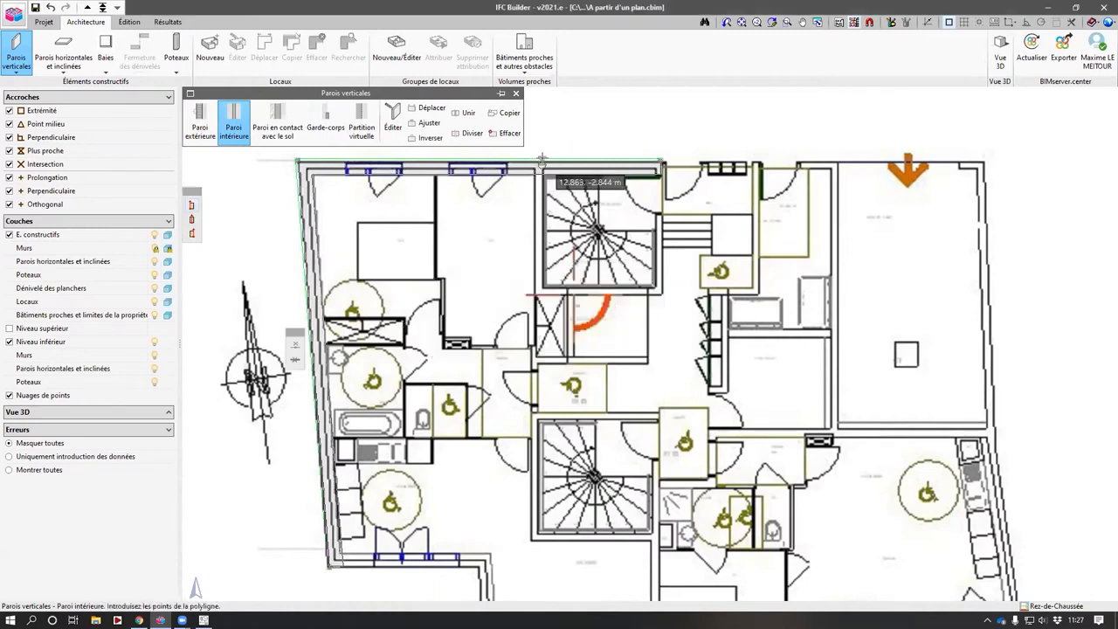
# - Draw an interior BB20 wall running down from the top façade and turning along the bottom
pyautogui.click(541, 159)
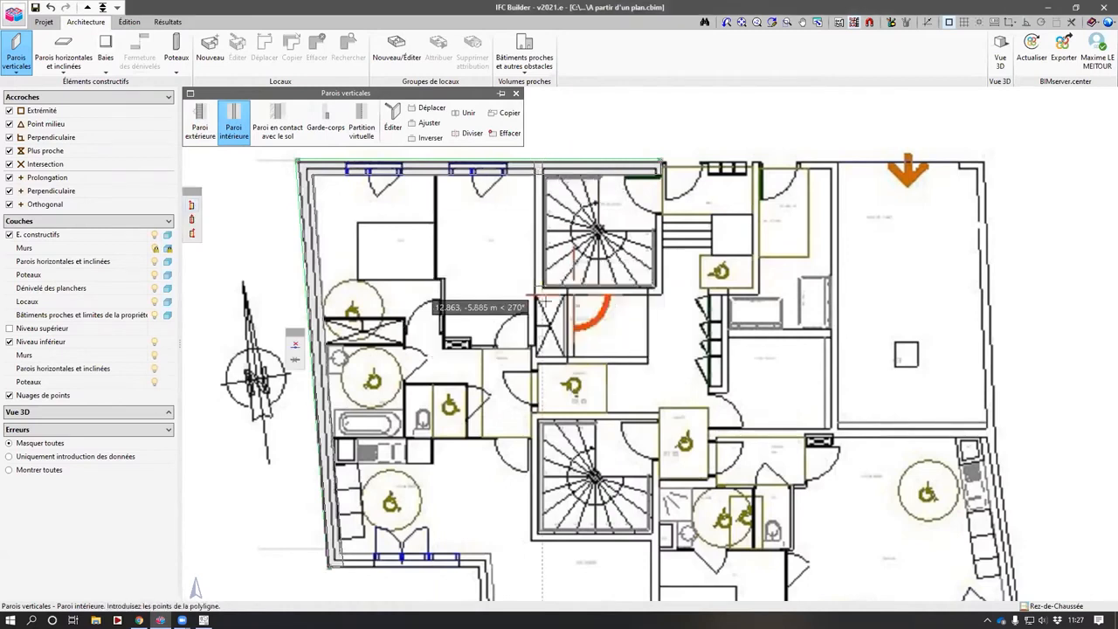
pyautogui.click(535, 537)
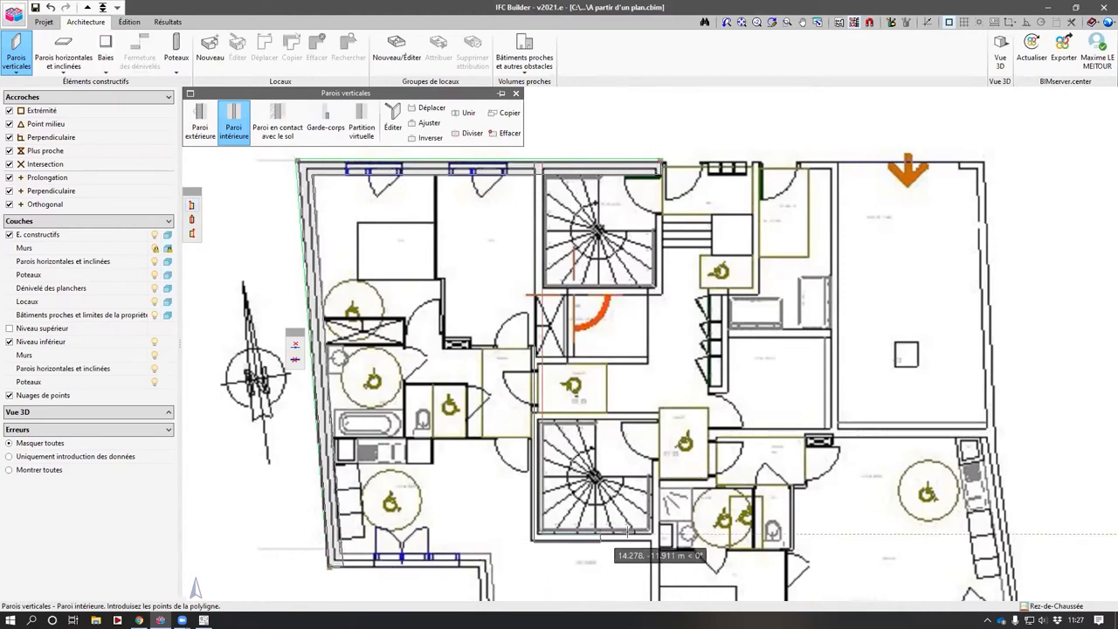
pyautogui.click(649, 533)
pyautogui.rightClick(649, 533)
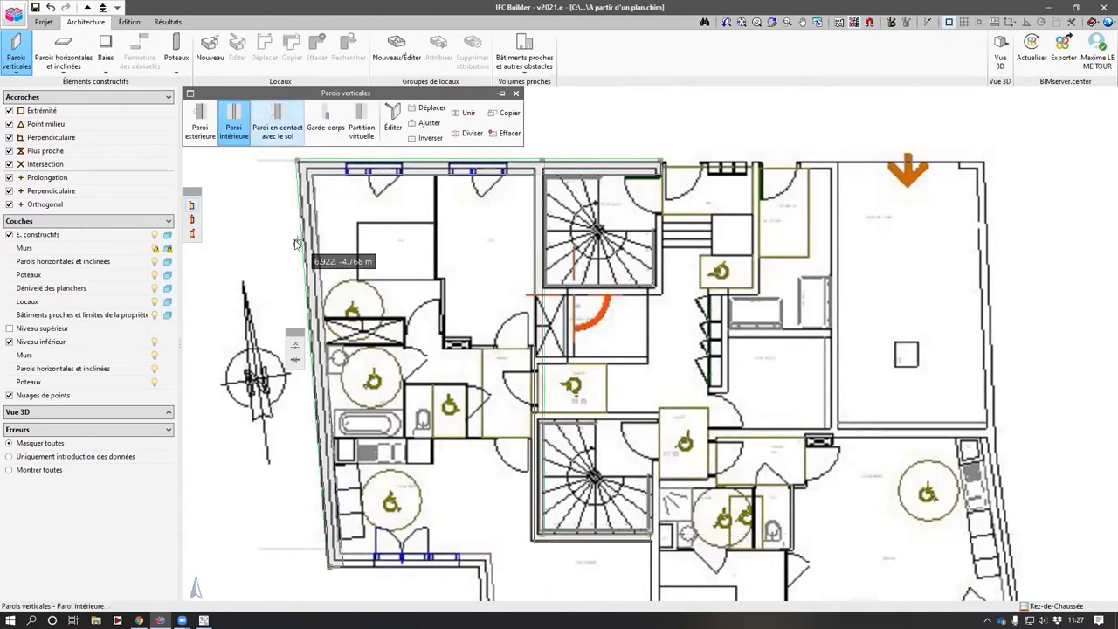
# - Create a second interior wall type named Cloison, 0.07 m thick, and select it
pyautogui.write('C')
pyautogui.press('Tab')
pyautogui.write('0.07')
pyautogui.press('Return')
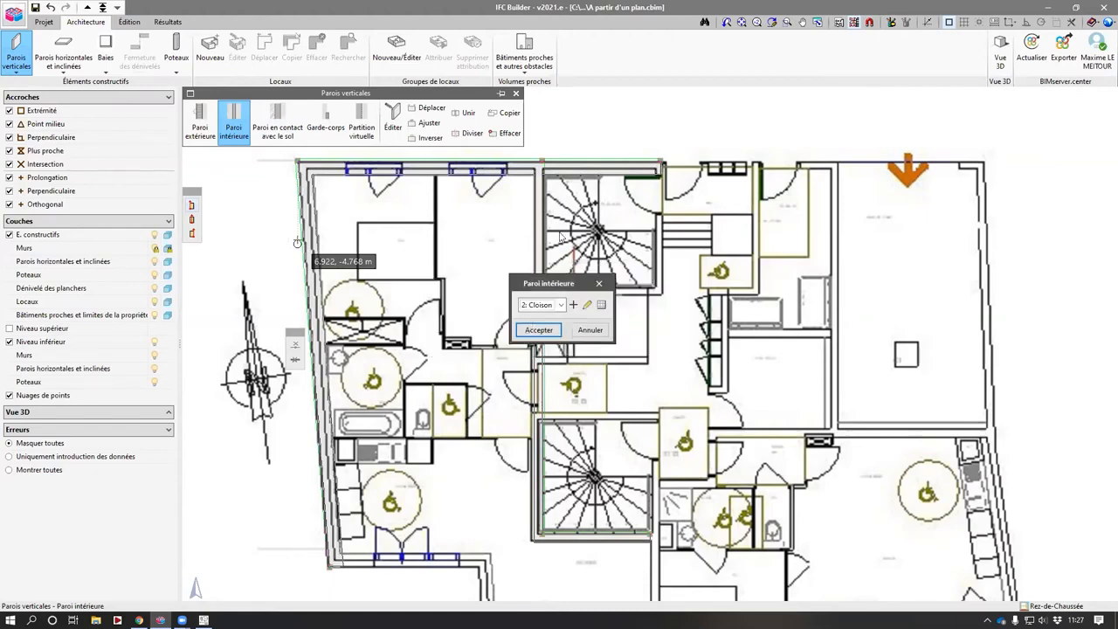
pyautogui.click(537, 329)
# - Draw a Cloison partition polyline around the upper-left rooms next to the bathroom
pyautogui.scroll(2, 436, 171)
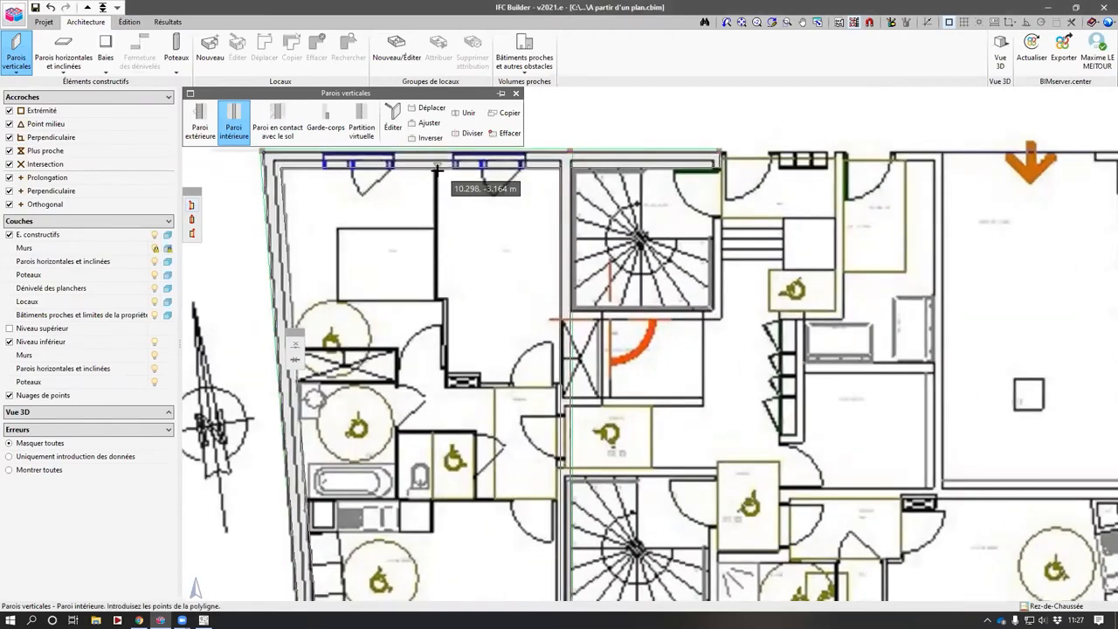
pyautogui.click(445, 297)
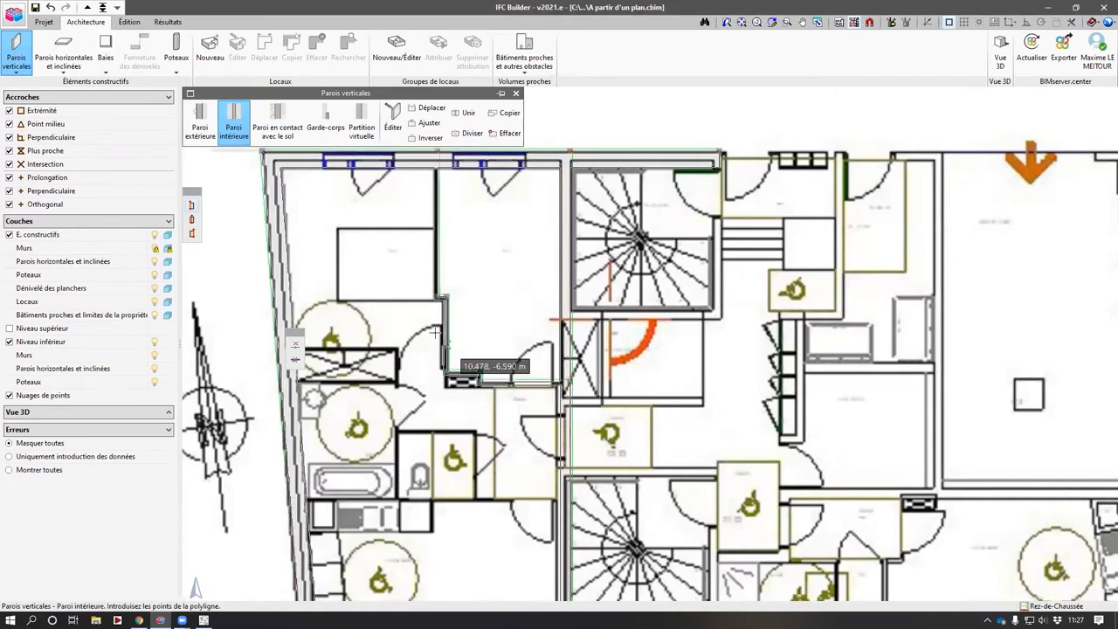
pyautogui.click(297, 347)
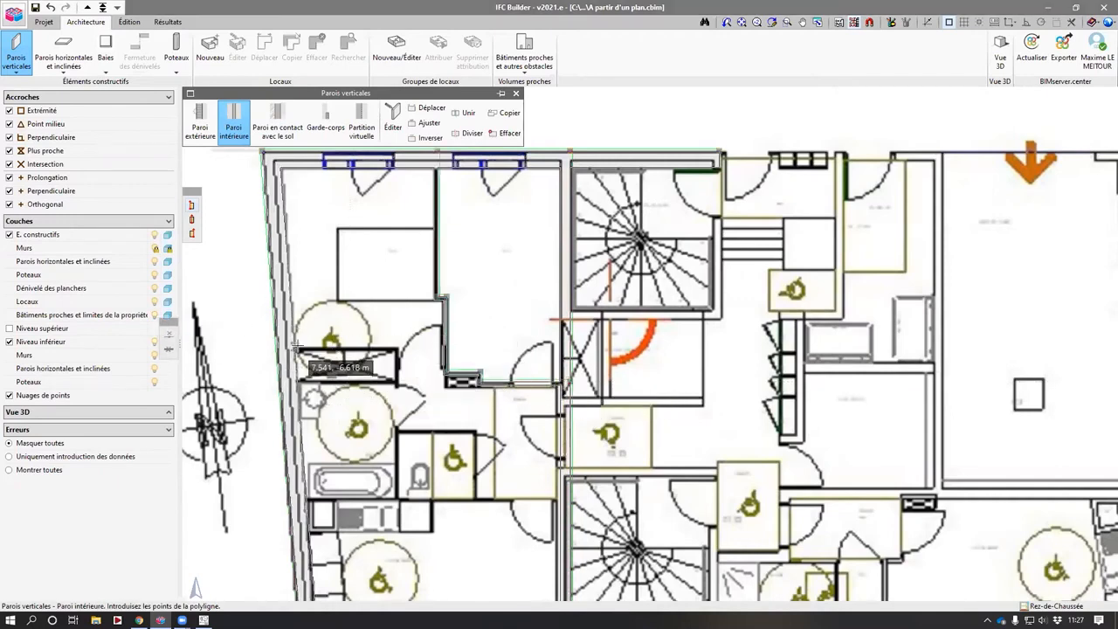
pyautogui.click(397, 350)
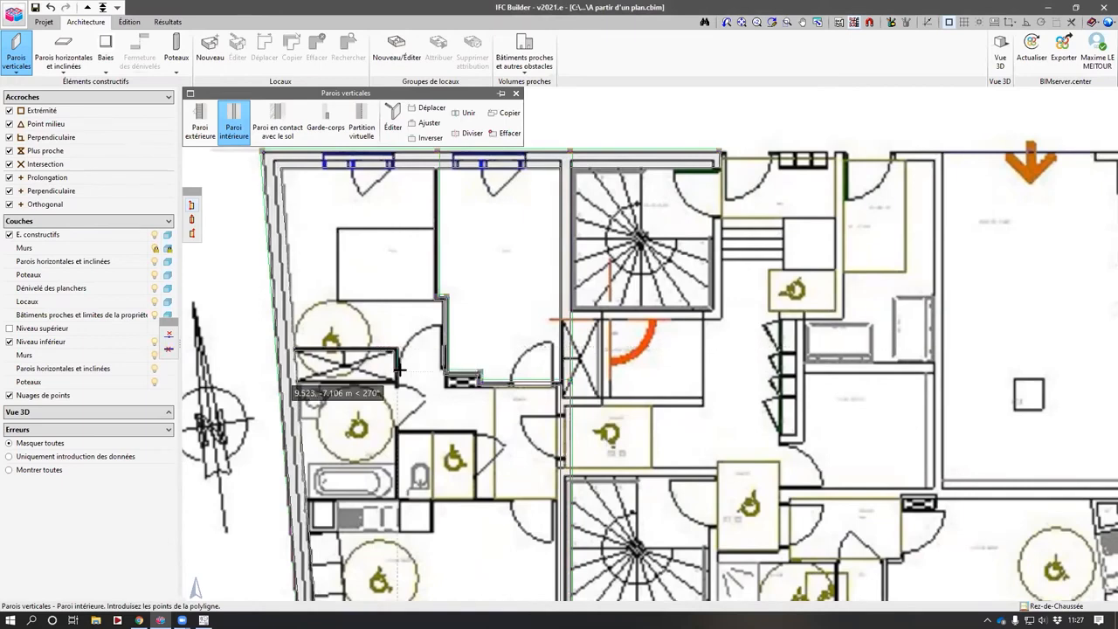
pyautogui.click(398, 373)
pyautogui.click(446, 374)
pyautogui.rightClick(446, 373)
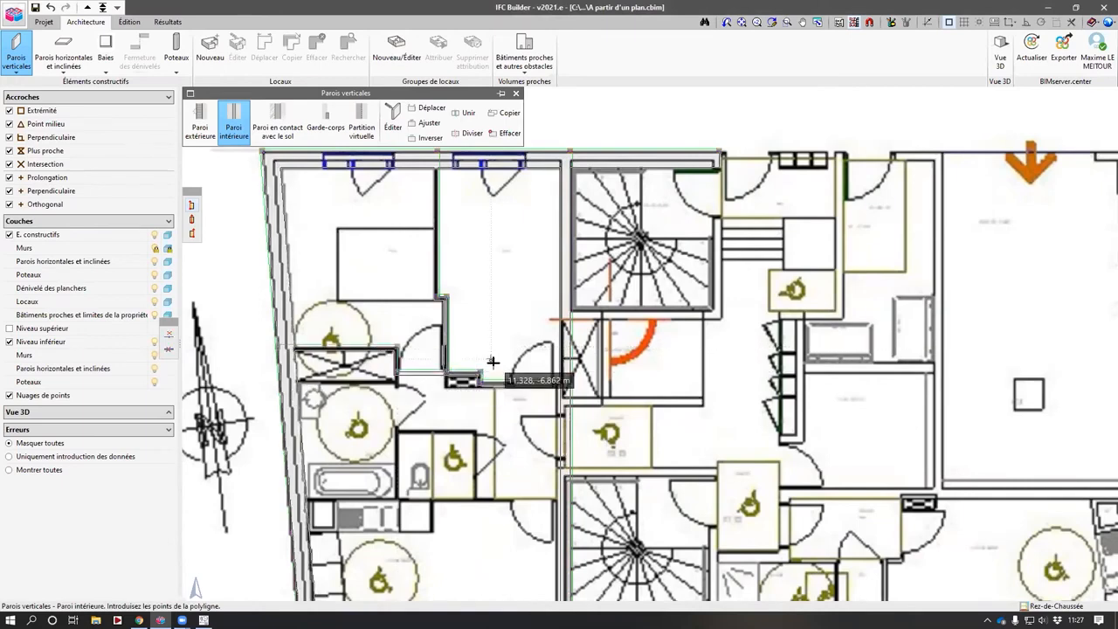
# - Start a ground-contact floor slab with reference Plan and accept its type
pyautogui.scroll(-2, 492, 360)
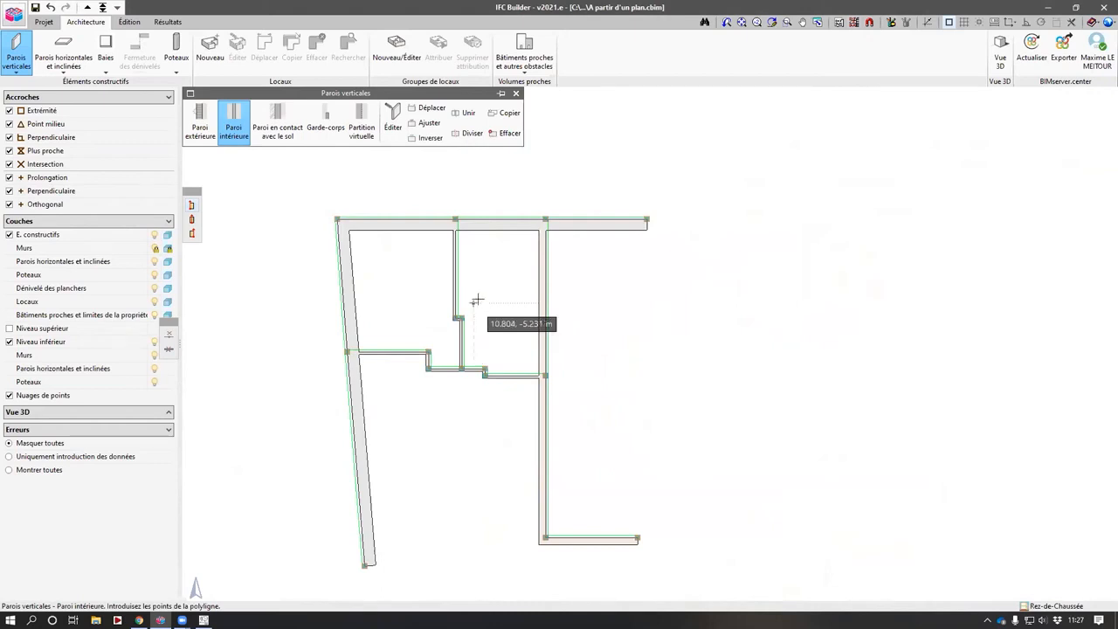
pyautogui.press('F4')
pyautogui.press('F4')
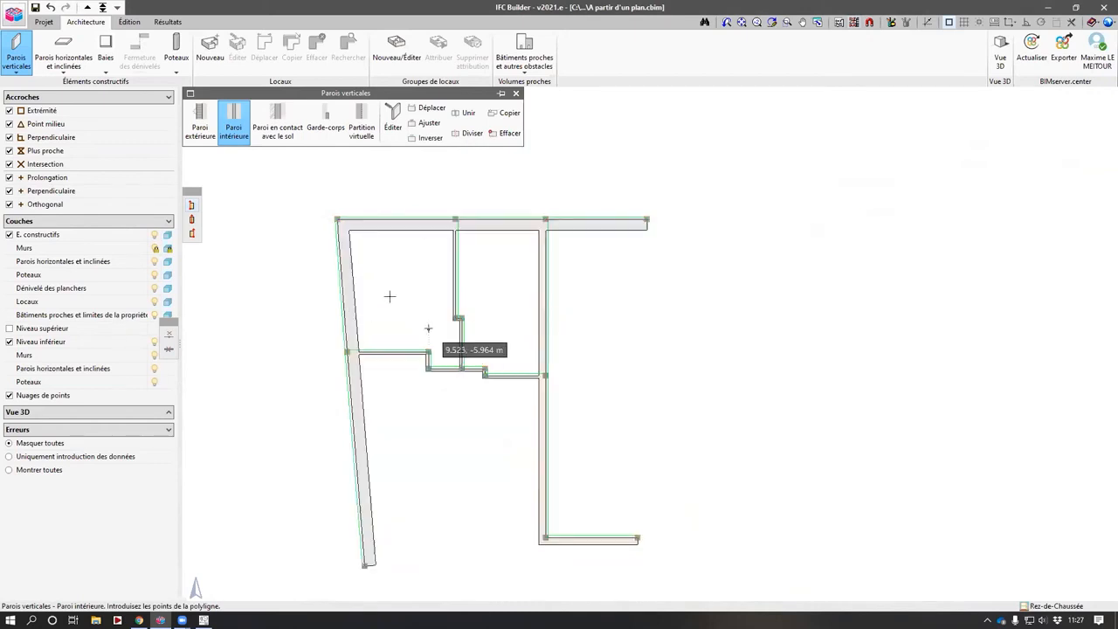
pyautogui.click(62, 50)
pyautogui.click(213, 122)
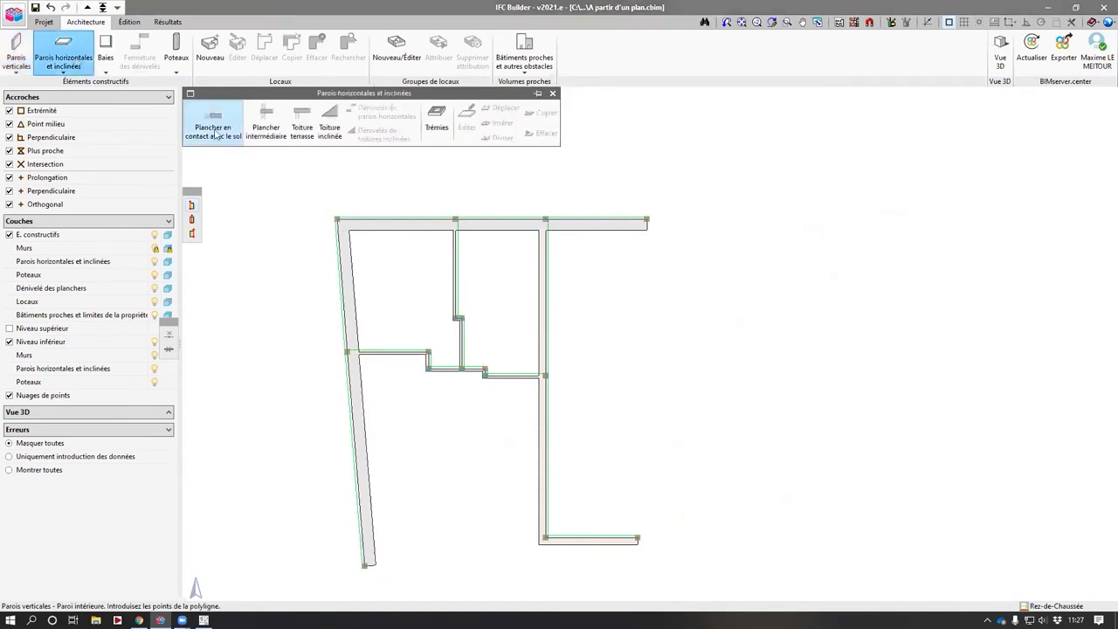
pyautogui.click(589, 305)
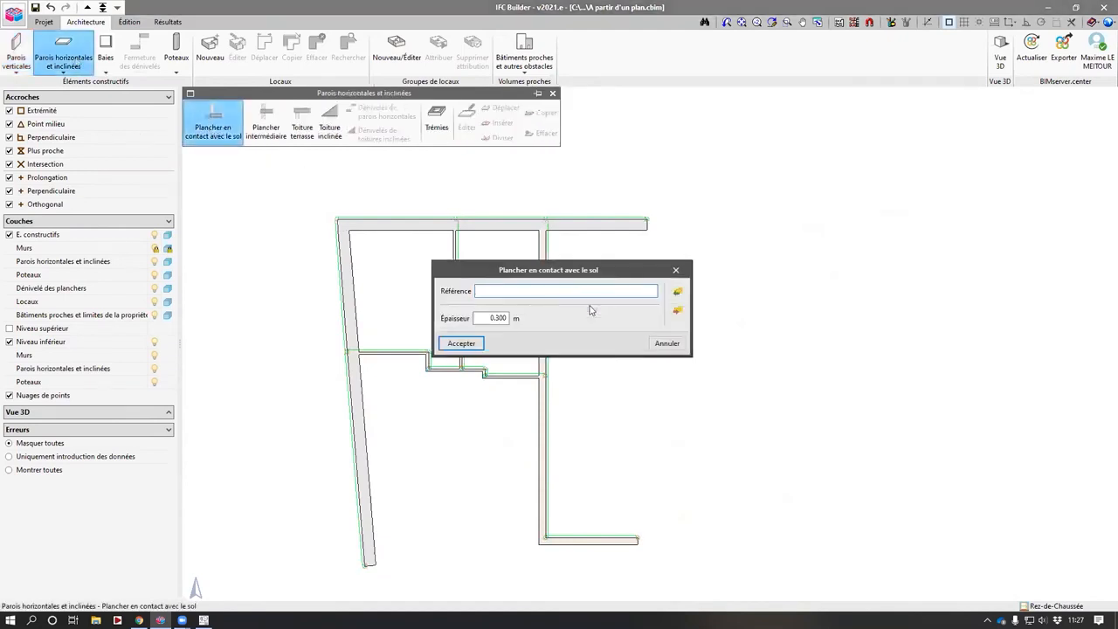
pyautogui.write('Plancher bas')
pyautogui.click(454, 347)
pyautogui.click(506, 323)
# - Draw the floor slab polygon through the four outer corners of the walls
pyautogui.click(337, 219)
pyautogui.click(646, 218)
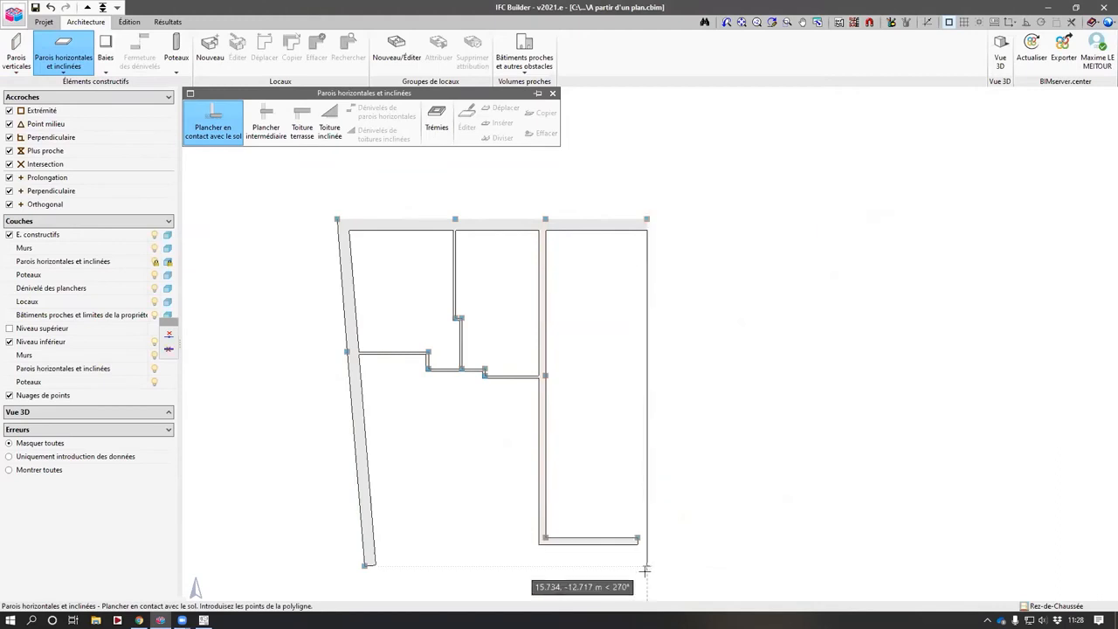
pyautogui.click(646, 568)
pyautogui.click(360, 563)
pyautogui.press('Return')
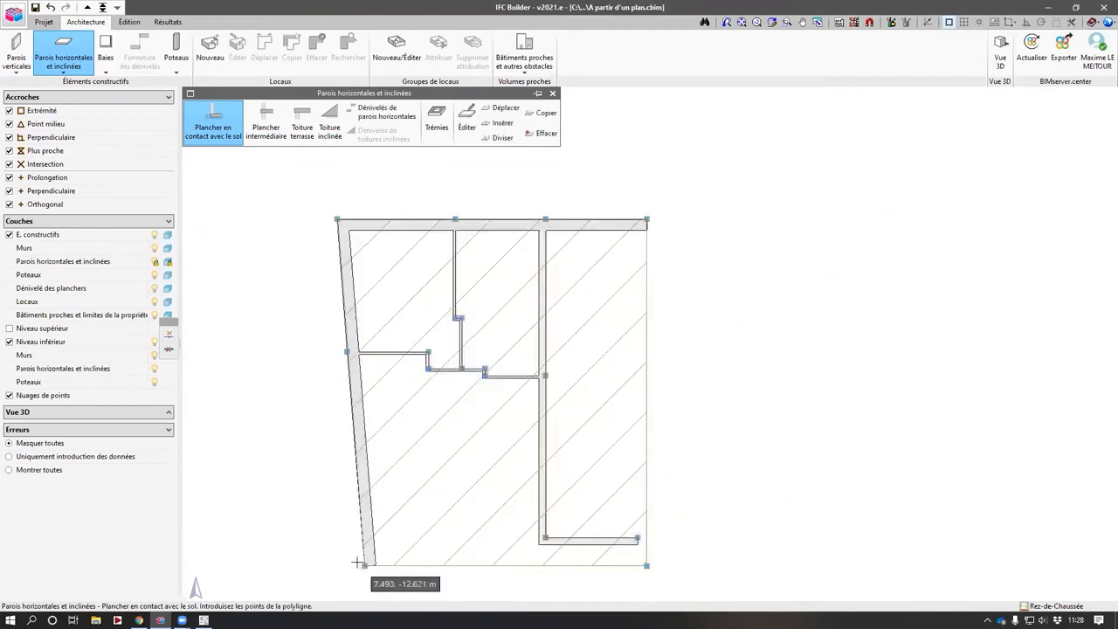
# - Create a glazed window type named Fenêtre, 1.4 m wide, and accept it with a 1.000 m sill height
pyautogui.scroll(-1, 359, 410)
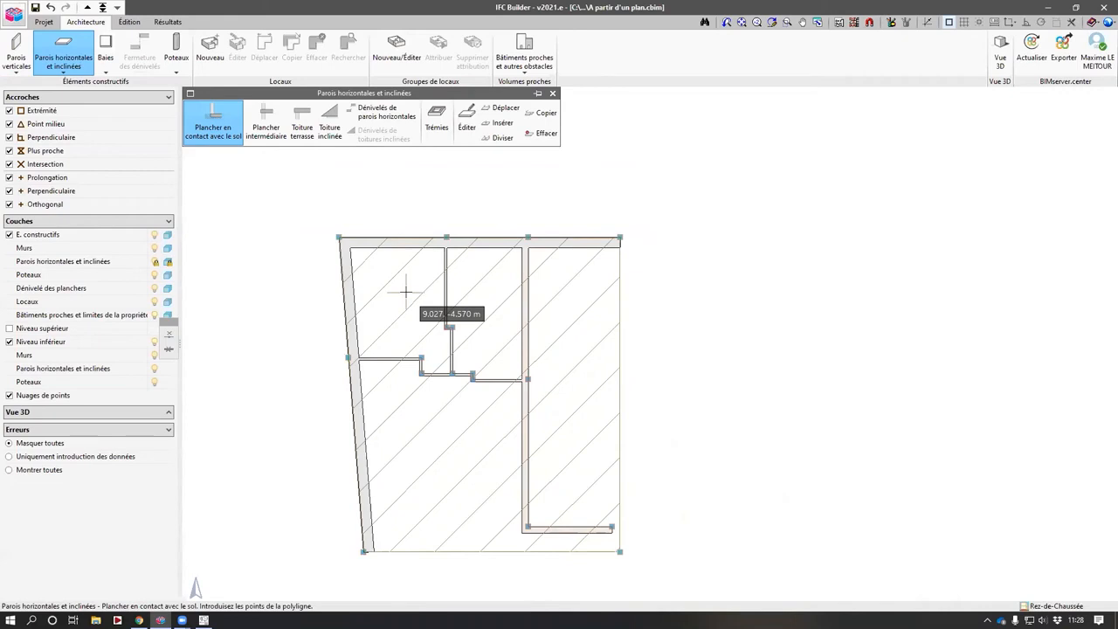
pyautogui.click(104, 48)
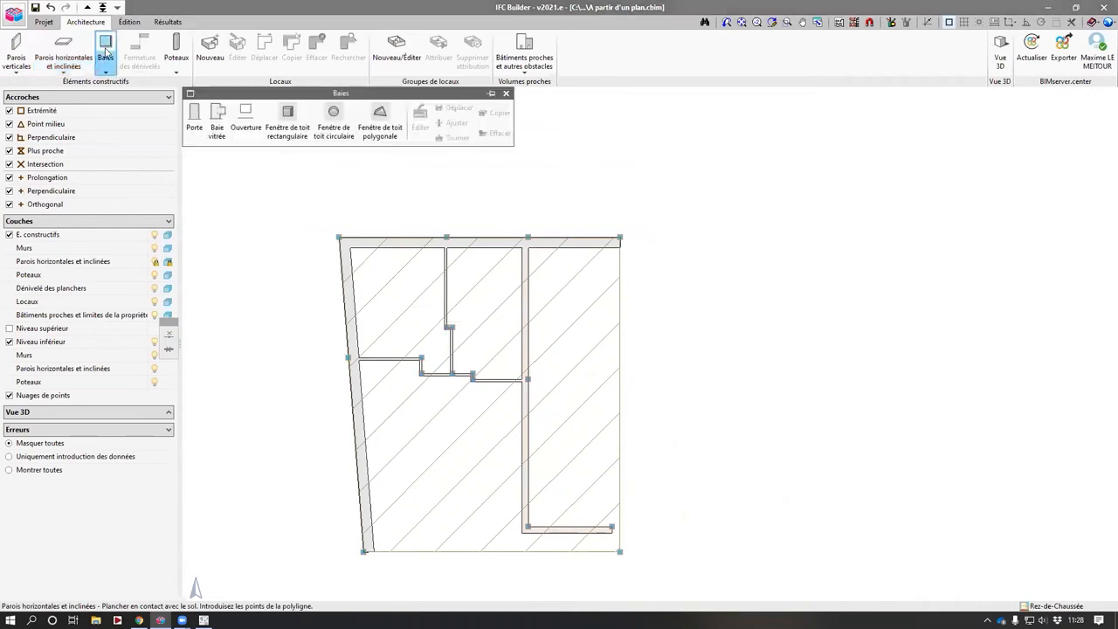
pyautogui.click(217, 122)
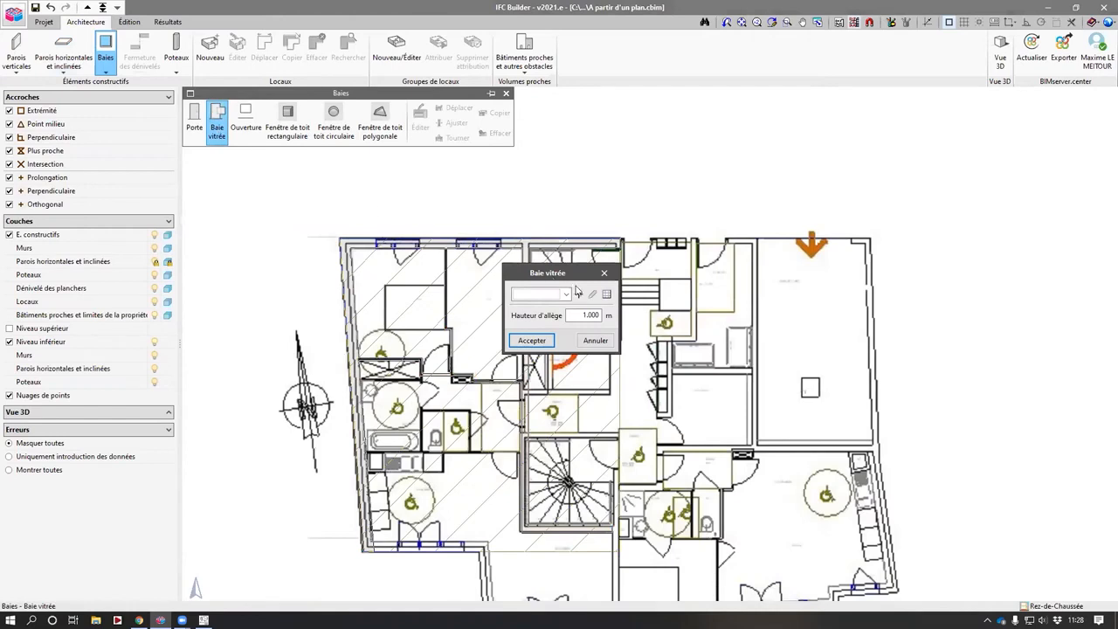
pyautogui.click(579, 294)
pyautogui.write('Fenêtre')
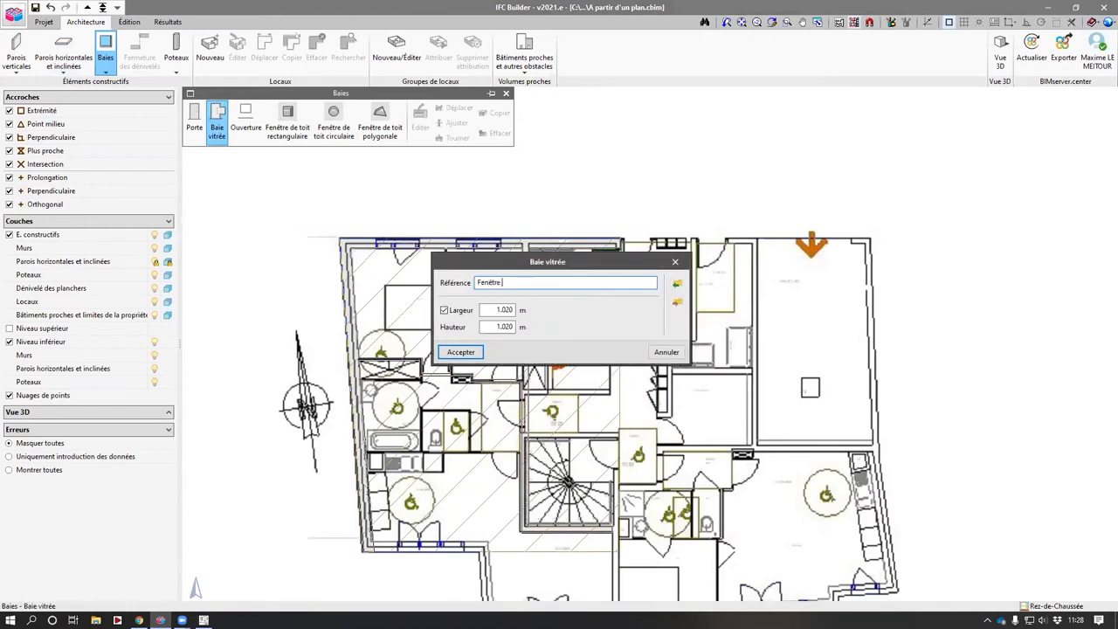
pyautogui.press('Tab')
pyautogui.write('1.4')
pyautogui.press('Tab')
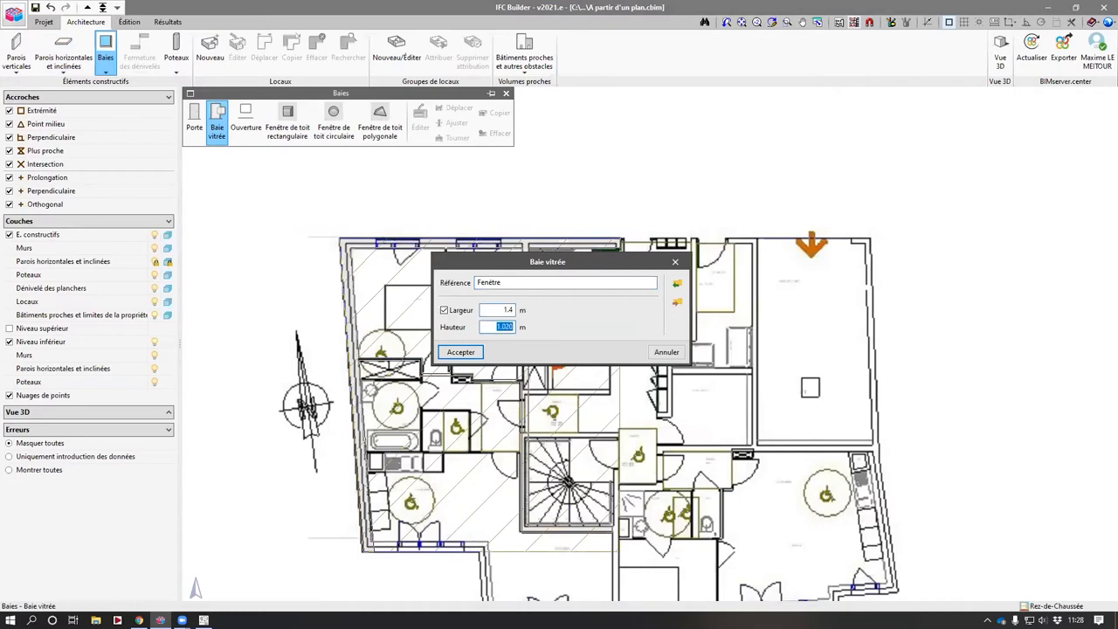
pyautogui.press('Return')
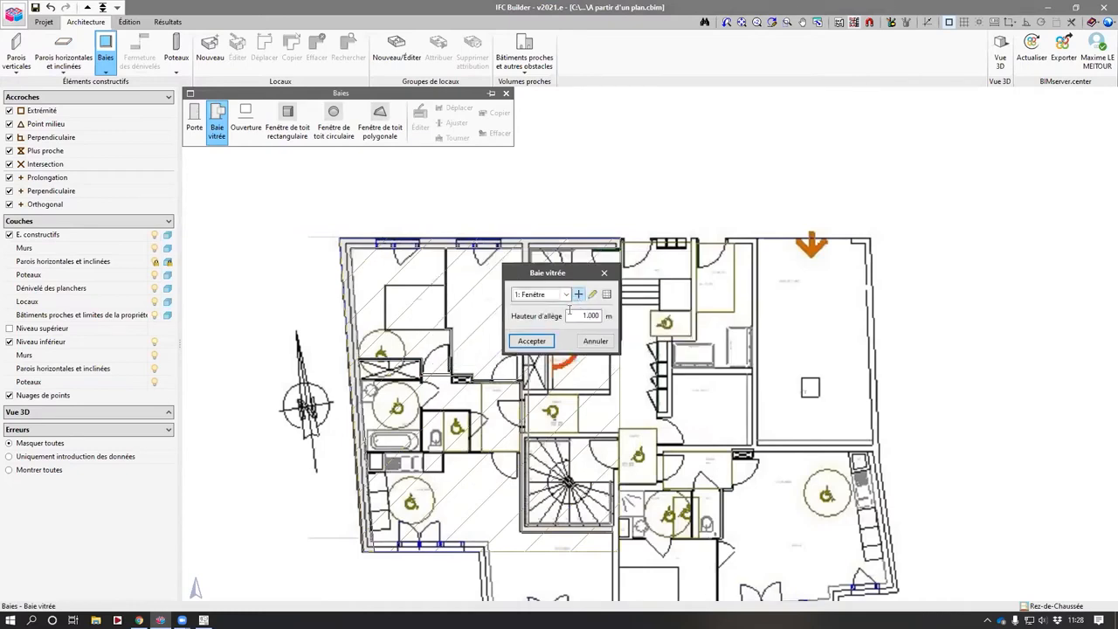
pyautogui.press('Return')
# - Place two Fenêtre windows in the top wall over the two window openings of the plan
pyautogui.scroll(5, 411, 229)
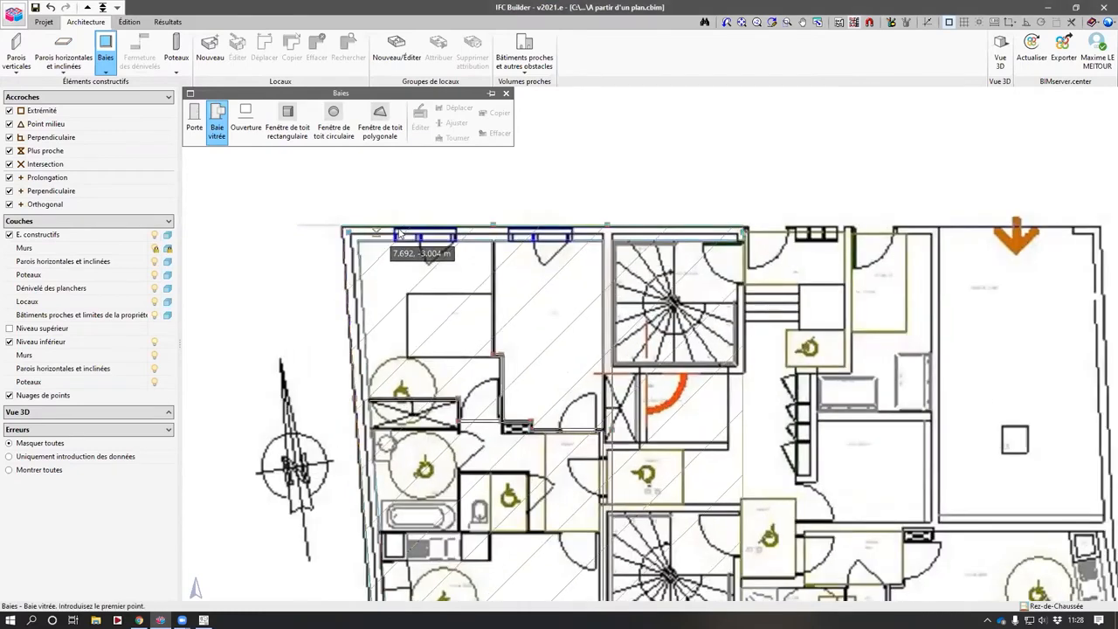
pyautogui.click(517, 225)
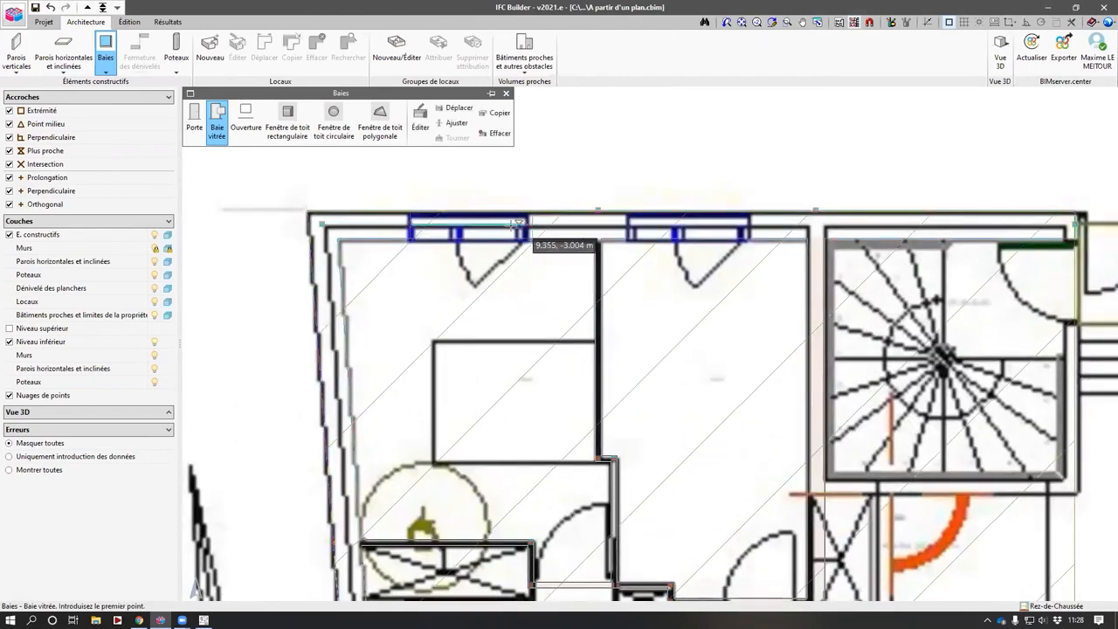
pyautogui.click(628, 231)
pyautogui.click(747, 233)
pyautogui.scroll(-2, 725, 344)
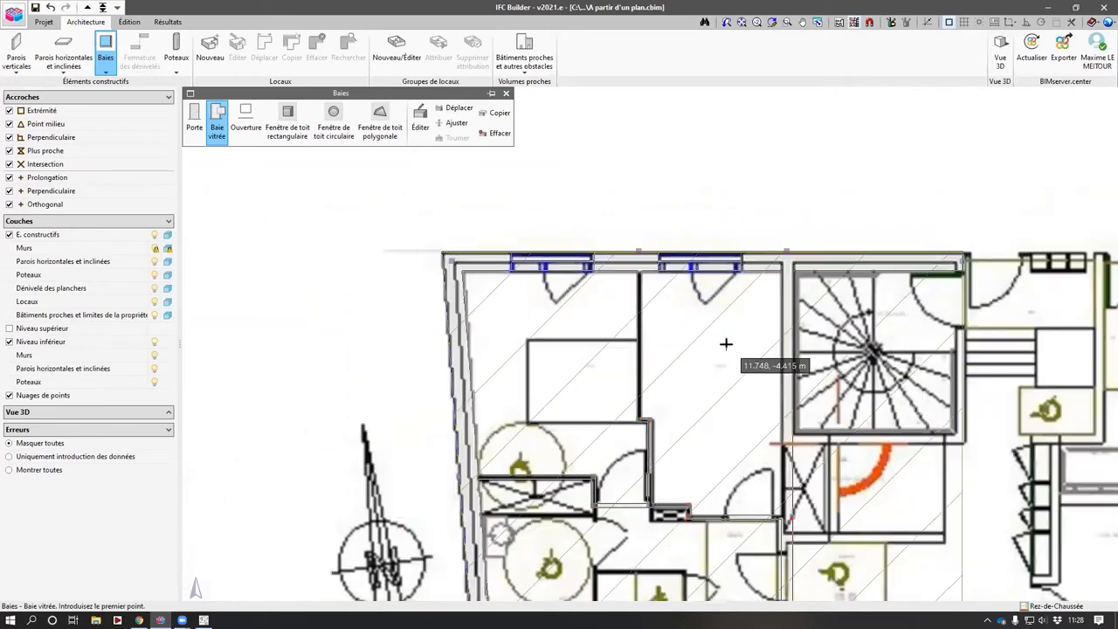
pyautogui.scroll(-2, 689, 364)
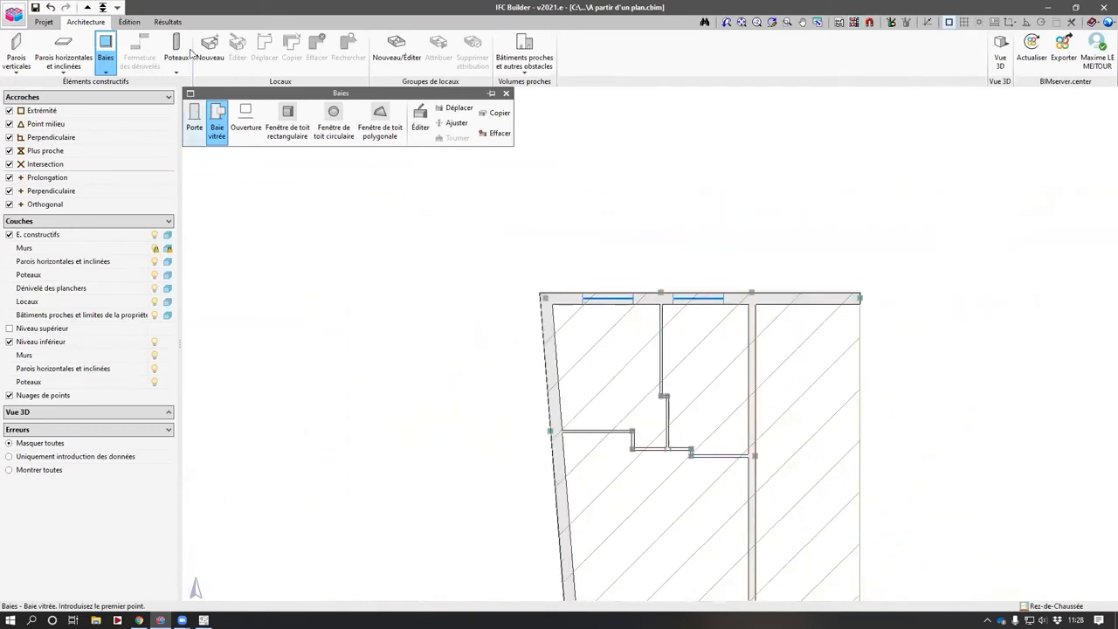
# - Start a new room and create the room type Chambre
pyautogui.click(208, 51)
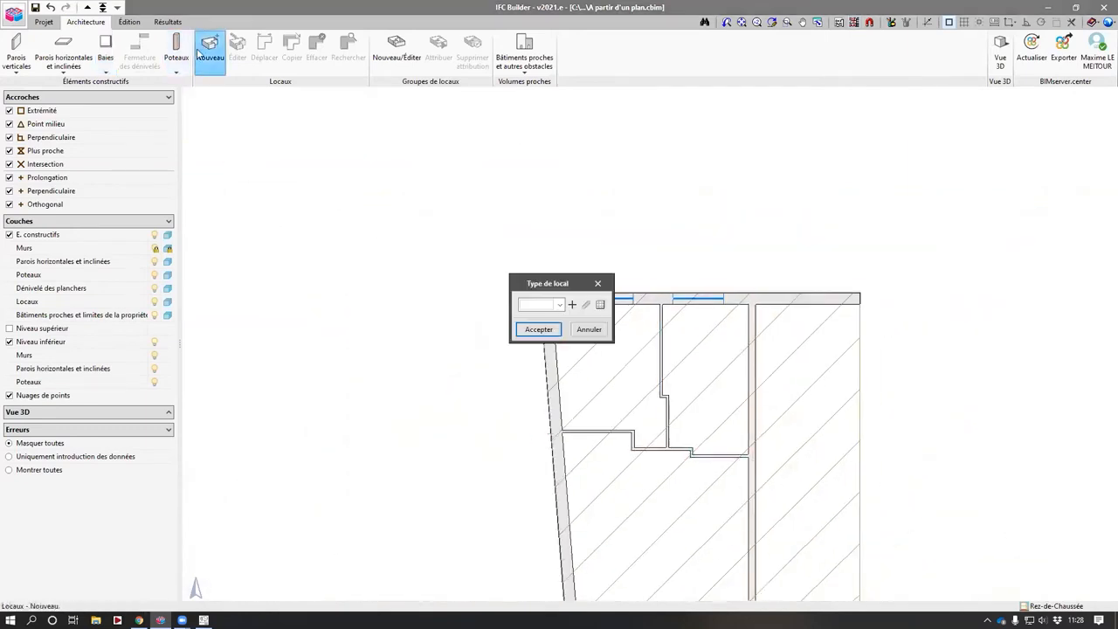
pyautogui.click(572, 304)
pyautogui.write('Chambre')
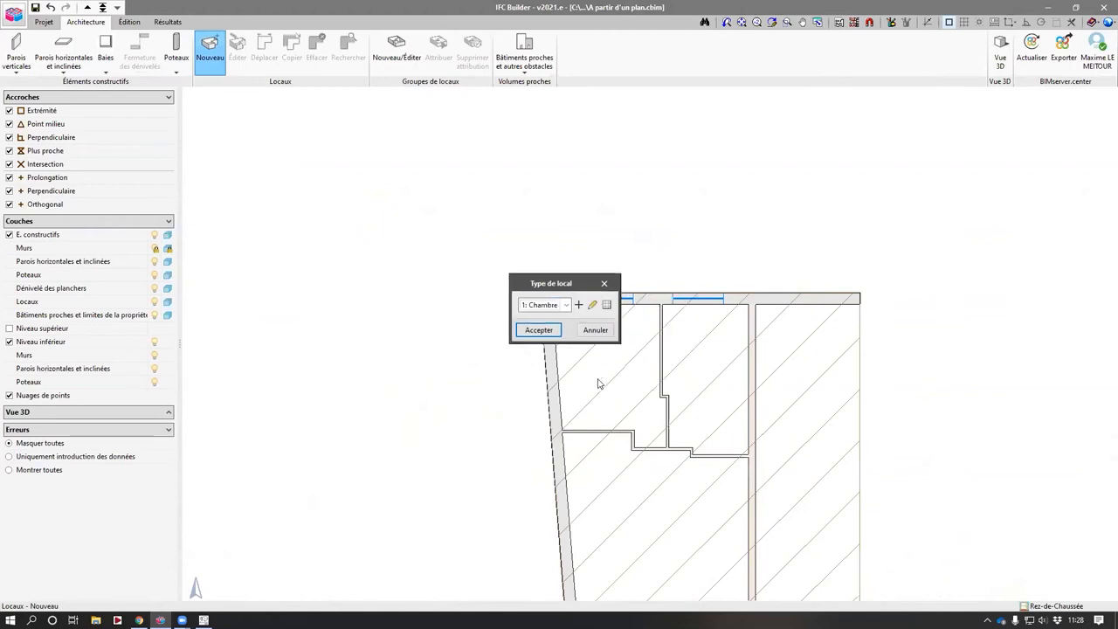
pyautogui.press('Return')
# - Place room A01 - Chambre 1 in the upper-left bedroom
pyautogui.scroll(3, 630, 371)
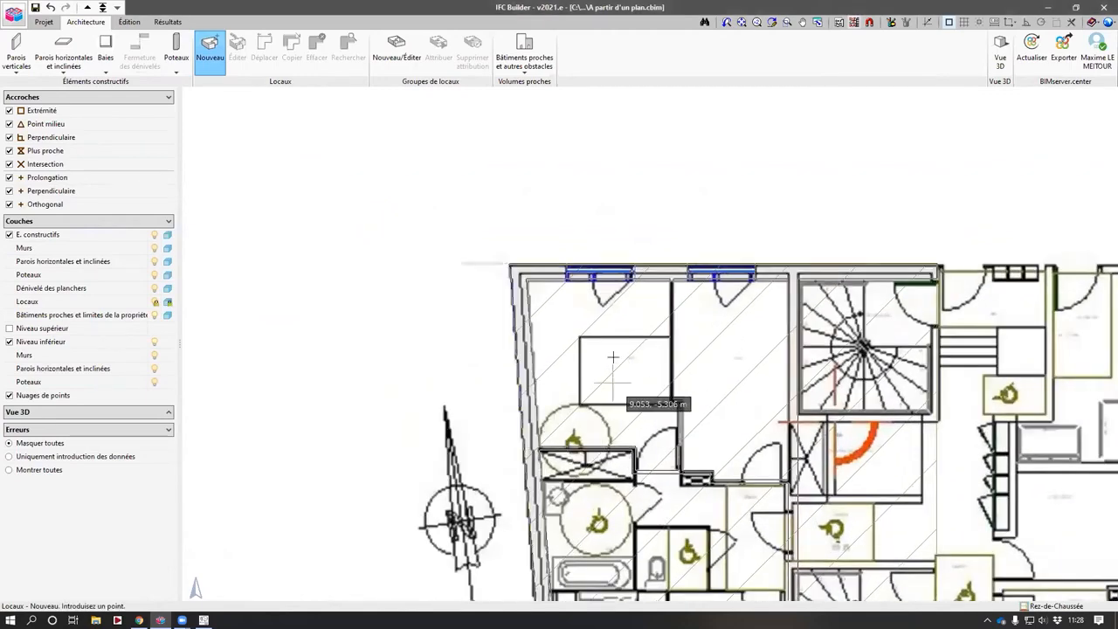
pyautogui.scroll(2, 690, 363)
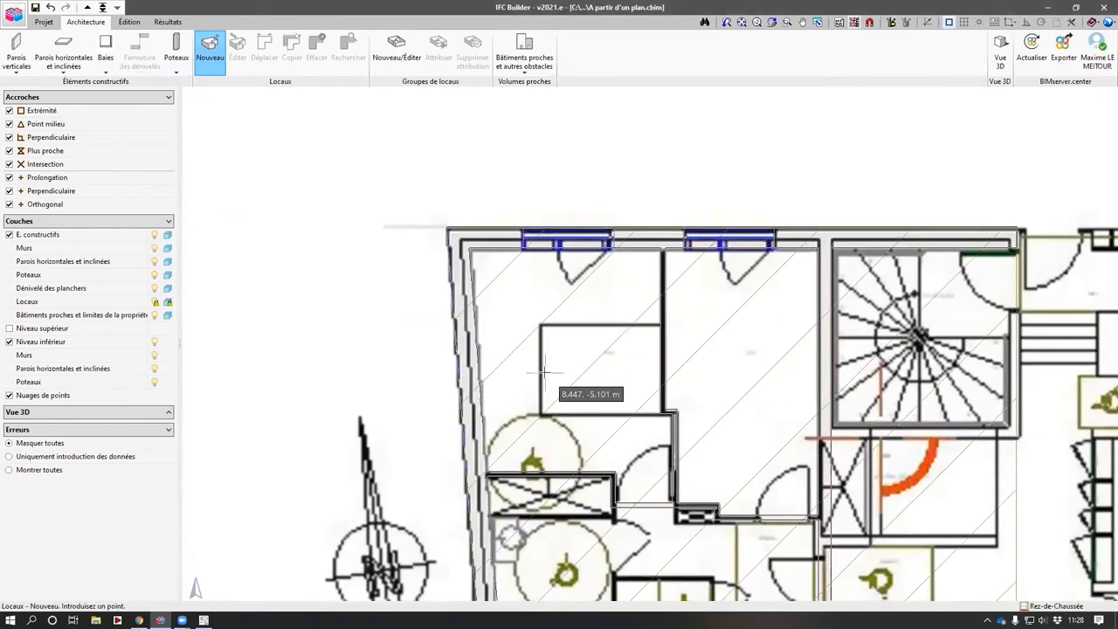
pyautogui.click(580, 364)
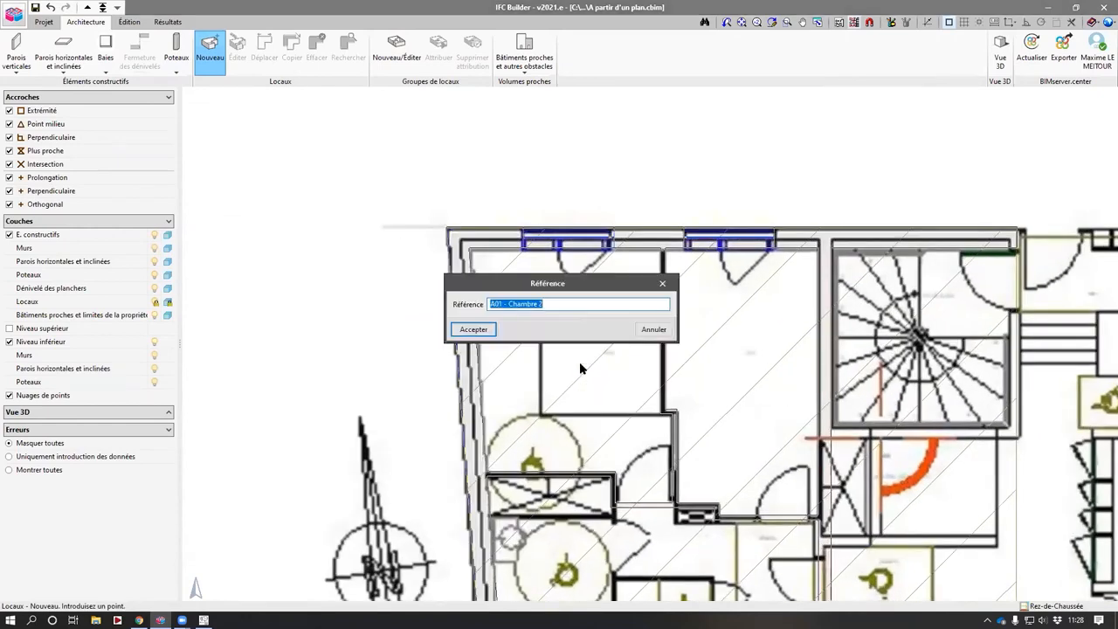
pyautogui.press('End')
pyautogui.write('1')
pyautogui.press('Return')
# - Place room A01 - Chambre 2 in the neighbouring bedroom to its right
pyautogui.click(752, 369)
pyautogui.write('A01')
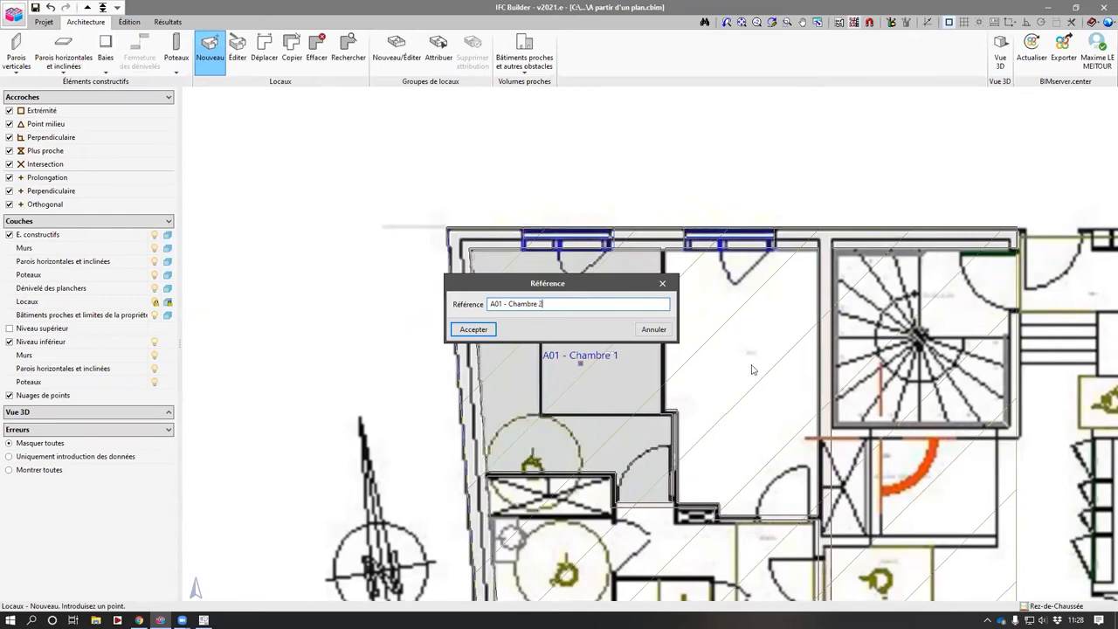
pyautogui.write(' - Chambre 2')
pyautogui.press('Return')
# - Leave the room command and switch to the Niveau 1 level
pyautogui.scroll(2, 709, 332)
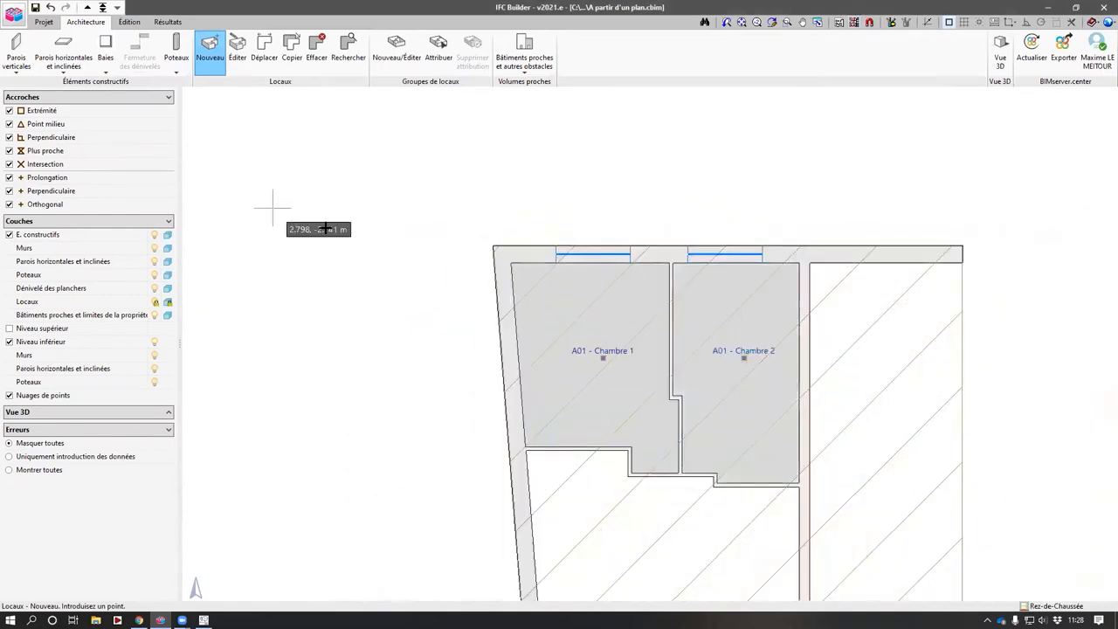
pyautogui.scroll(-2, 319, 228)
pyautogui.rightClick(310, 227)
pyautogui.click(302, 226)
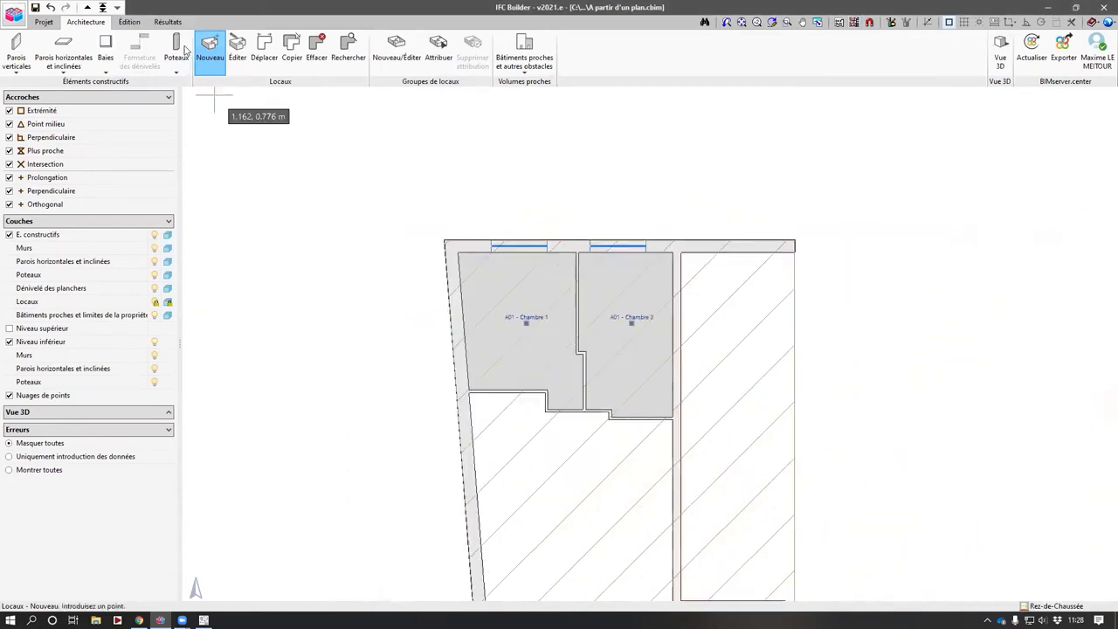
pyautogui.click(88, 8)
pyautogui.press('Escape')
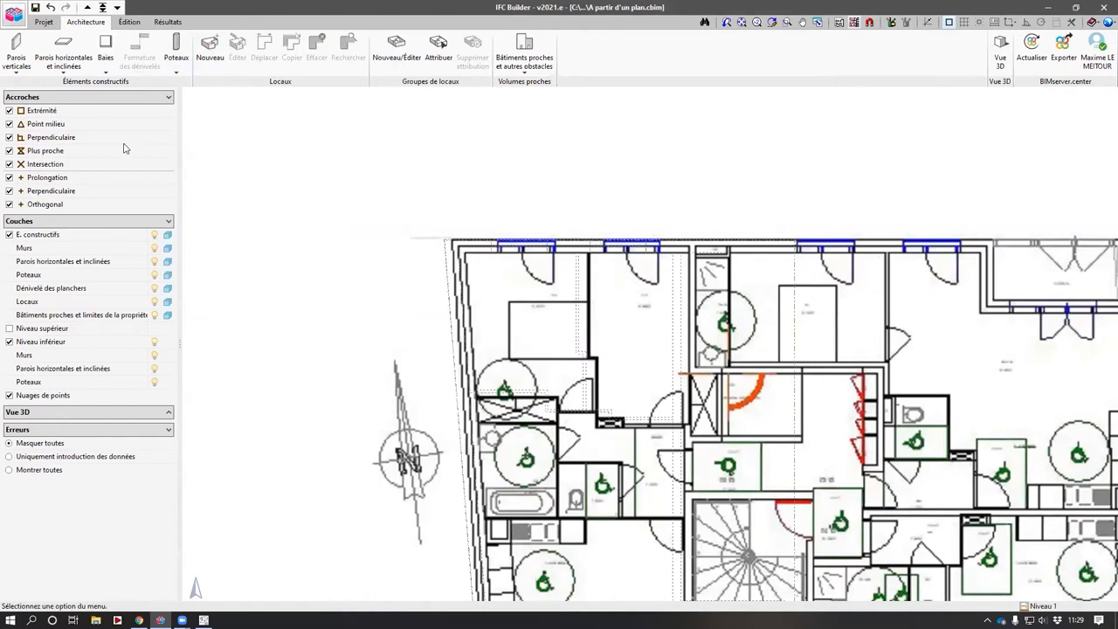
# - Copy the Rez-de-Chaussée group onto Niveau 1, excluding the horizontal slabs
pyautogui.click(43, 22)
pyautogui.click(110, 53)
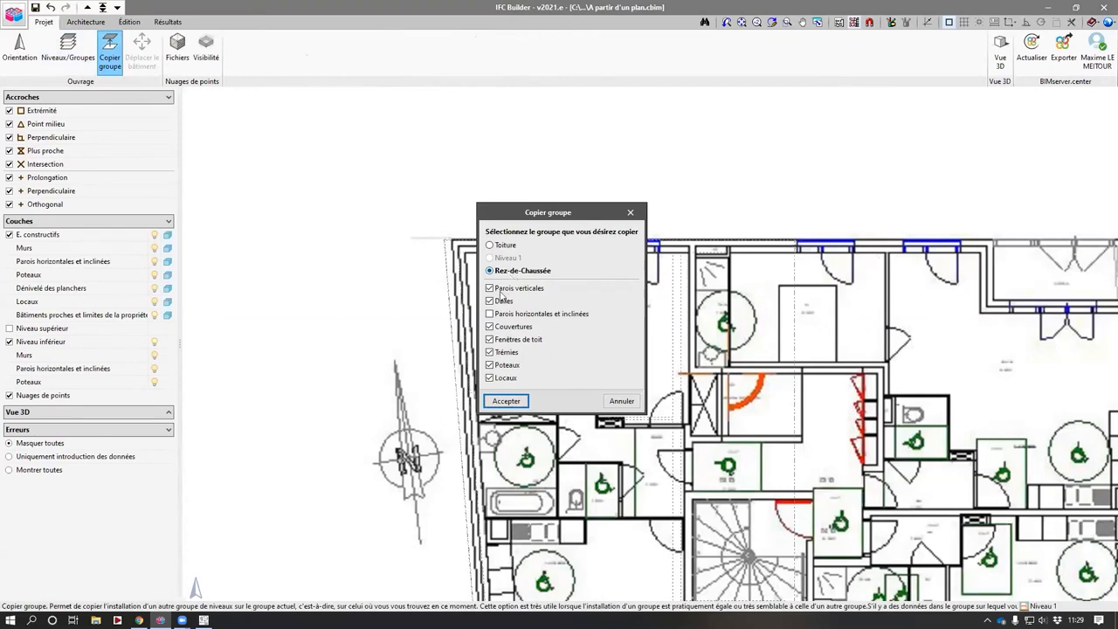
pyautogui.click(499, 302)
pyautogui.press('Return')
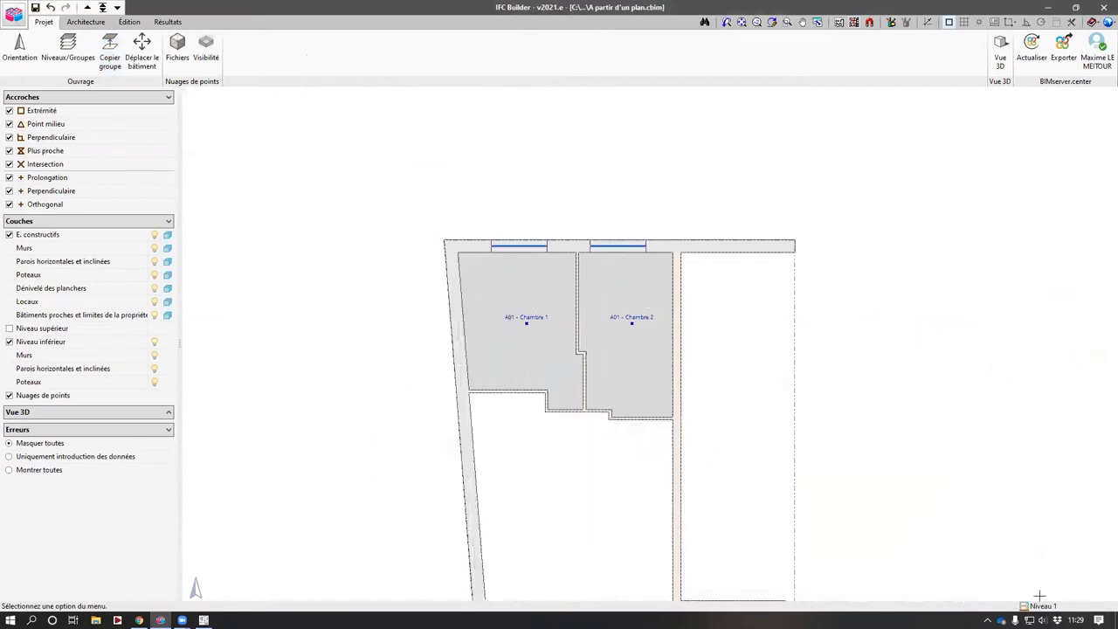
# - Start an intermediate floor and create its type named Plancher inter, 0.2 m thick
pyautogui.click(86, 22)
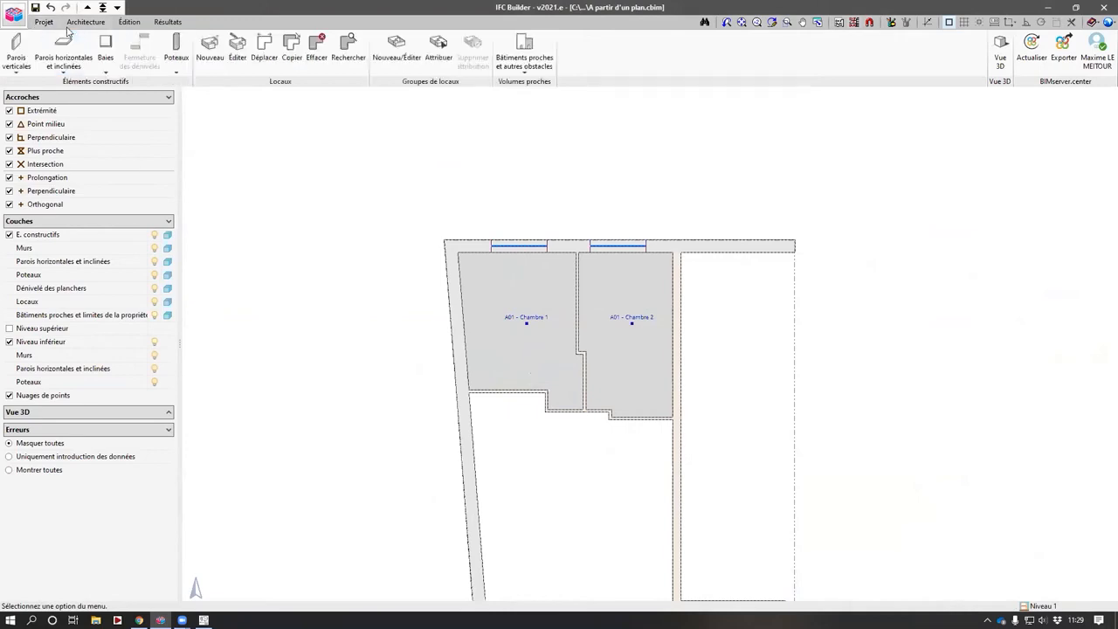
pyautogui.click(62, 52)
pyautogui.click(269, 123)
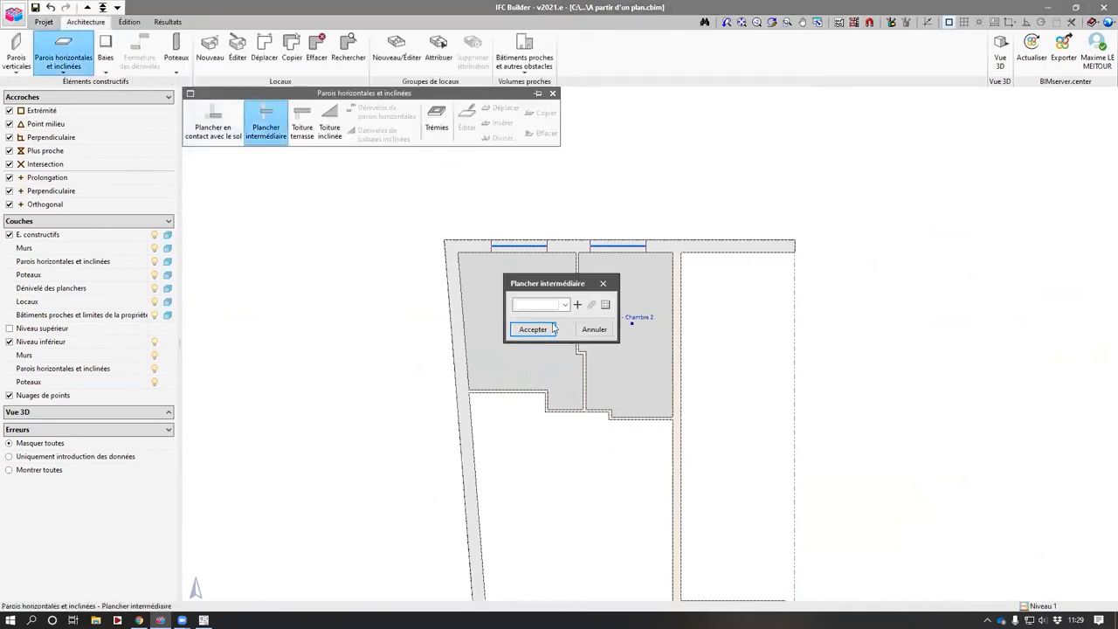
pyautogui.click(573, 300)
pyautogui.write('Plna')
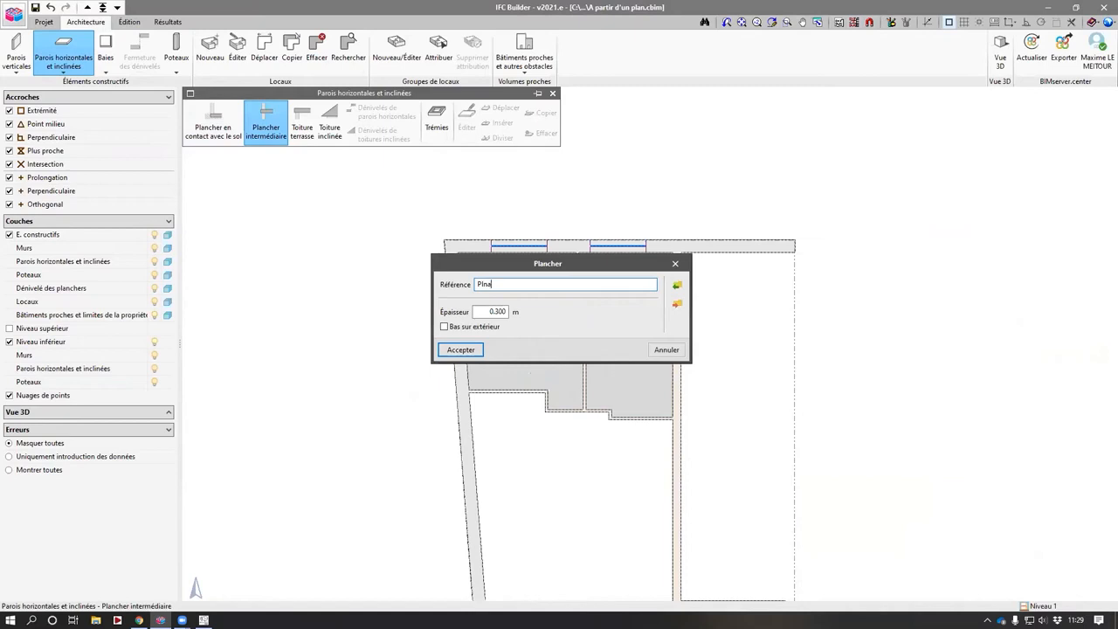
pyautogui.write('hjcr inter')
pyautogui.press('Tab')
pyautogui.write('0.2')
pyautogui.press('Return')
pyautogui.click(533, 329)
# - Draw the intermediate floor polygon through the four outer corners of the walls
pyautogui.click(444, 239)
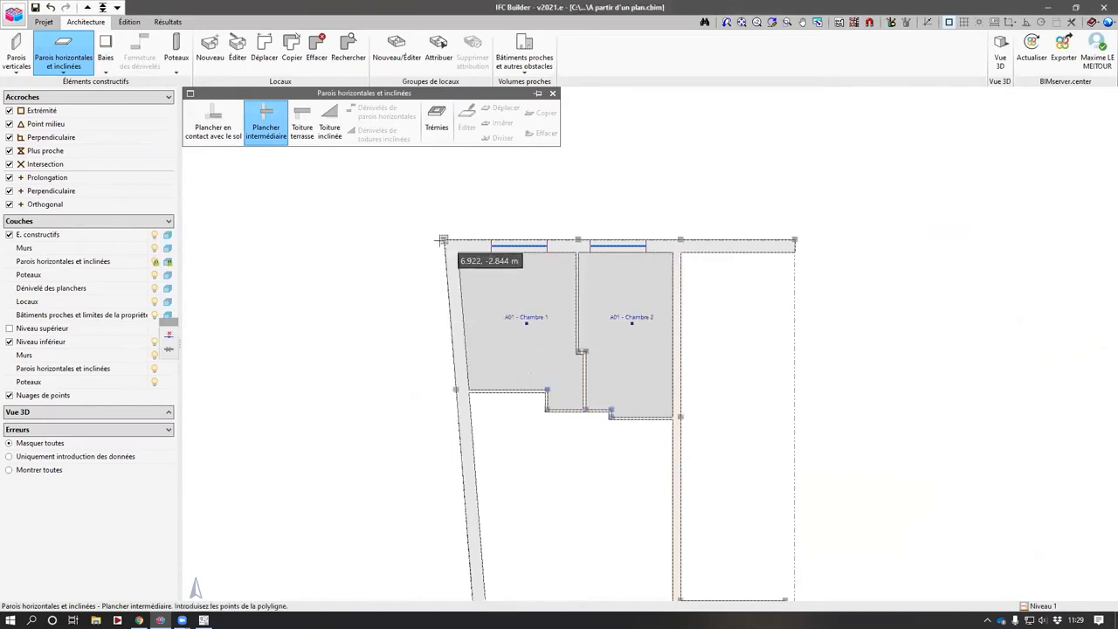
pyautogui.click(794, 239)
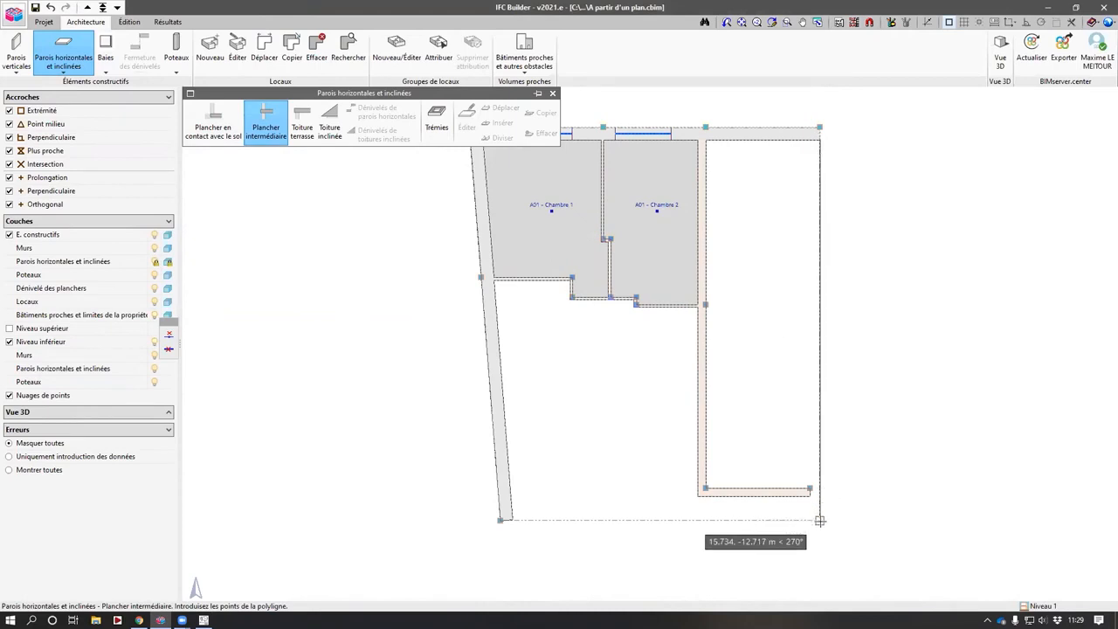
pyautogui.click(817, 520)
pyautogui.click(499, 520)
pyautogui.scroll(-1, 479, 493)
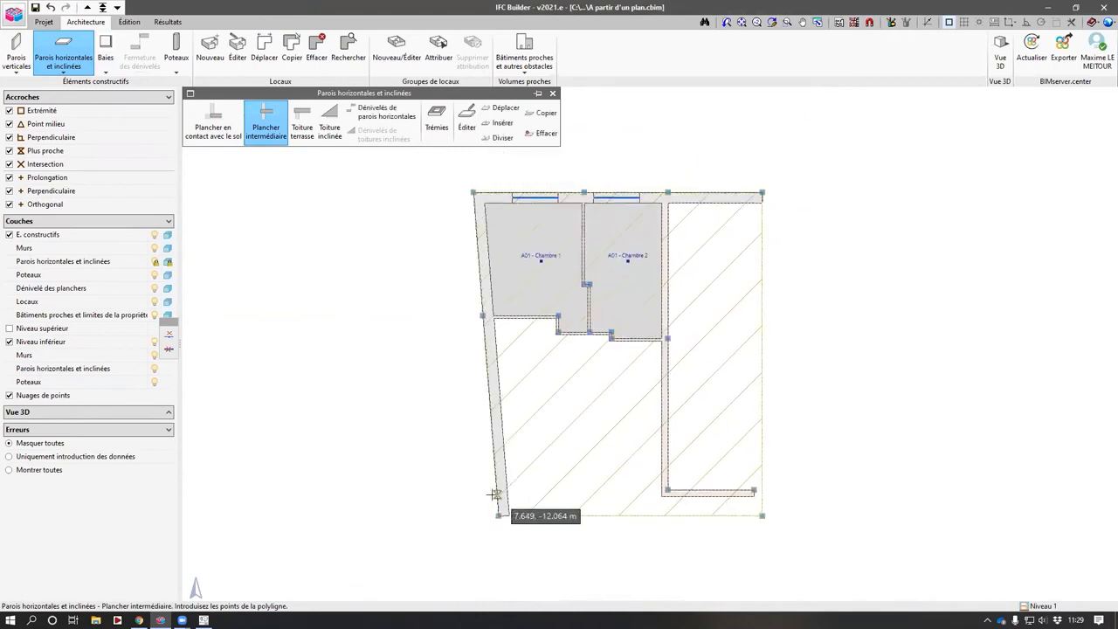
pyautogui.scroll(1, 421, 456)
# - Edit the left bedroom's reference to A11 - Chambre 1
pyautogui.click(237, 52)
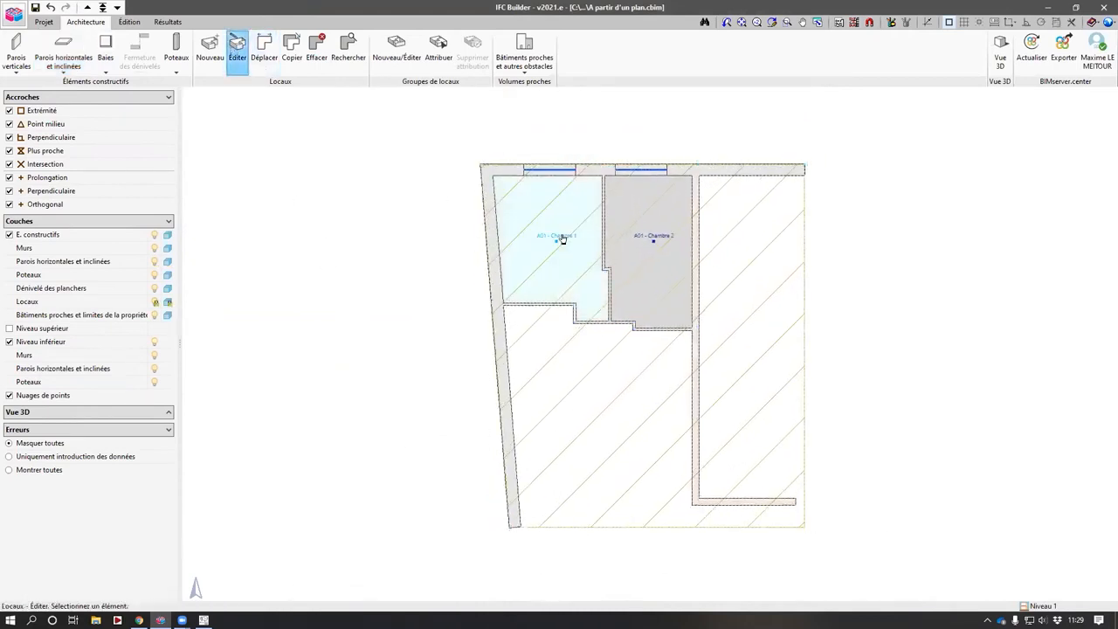
pyautogui.click(493, 298)
pyautogui.click(502, 297)
pyautogui.press('BackSpace')
pyautogui.press('BackSpace')
pyautogui.write('11 - Chambre 1')
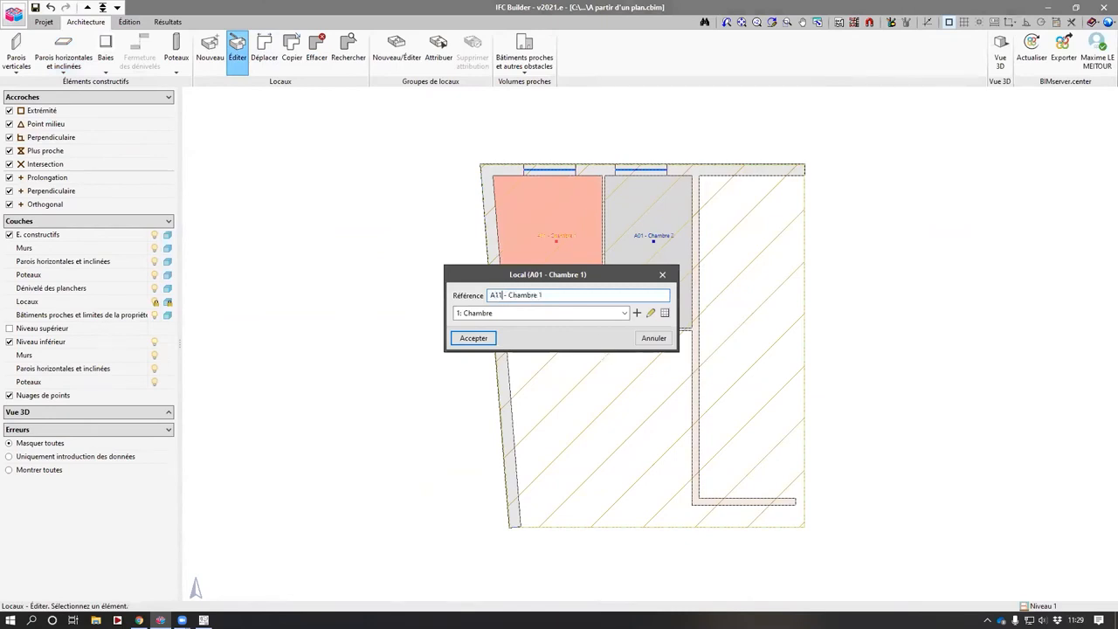
pyautogui.press('Return')
# - Edit the right bedroom's reference to A11 - Chambre 2
pyautogui.click(651, 262)
pyautogui.click(503, 295)
pyautogui.press('BackSpace')
pyautogui.press('BackSpace')
pyautogui.write('11')
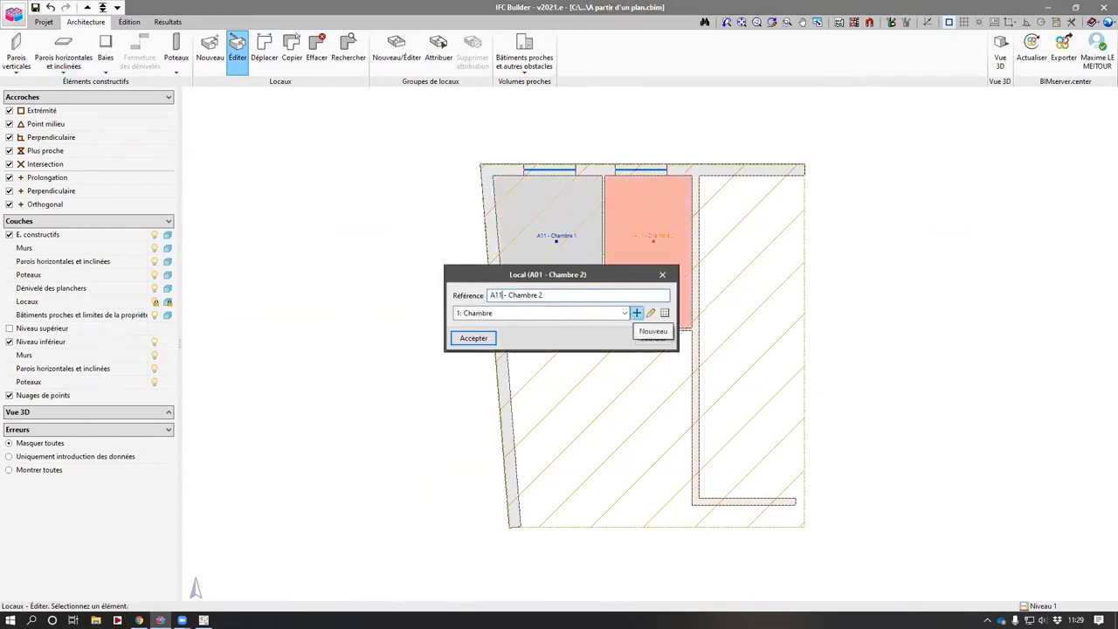
pyautogui.press('Return')
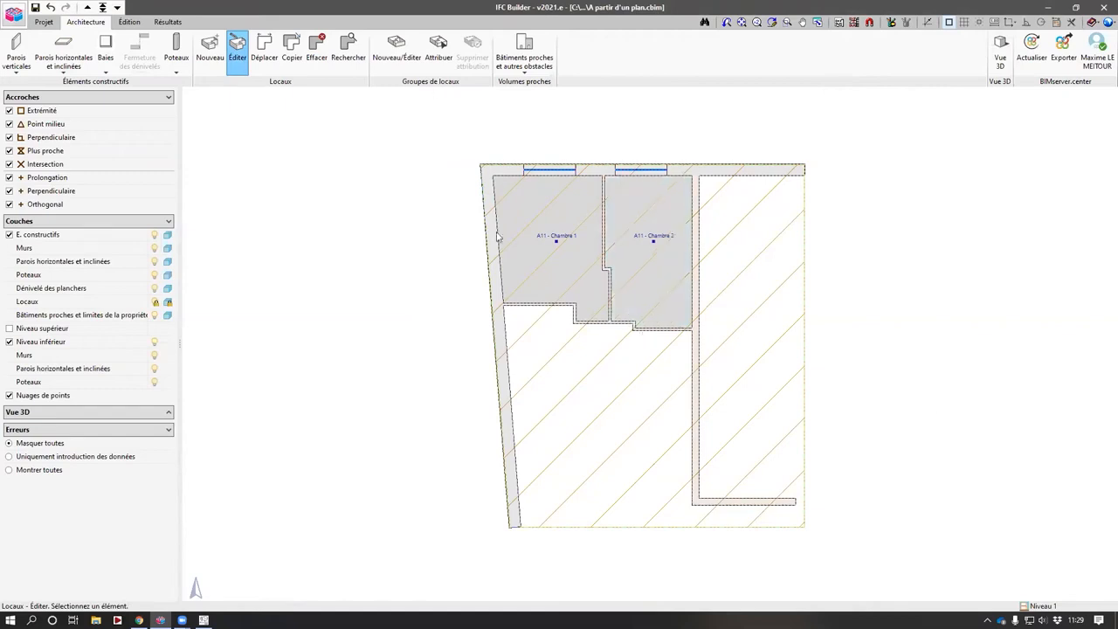
# - Switch to the Toiture level and draw a Plancher inter floor through the building's four outer corners
pyautogui.click(87, 7)
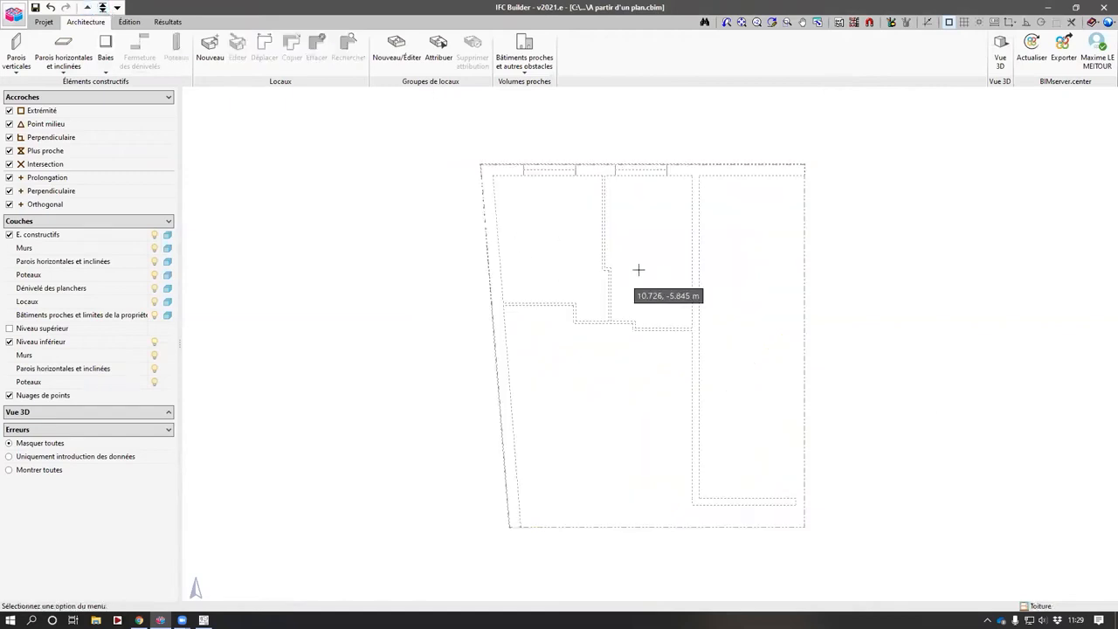
pyautogui.click(63, 52)
pyautogui.click(266, 123)
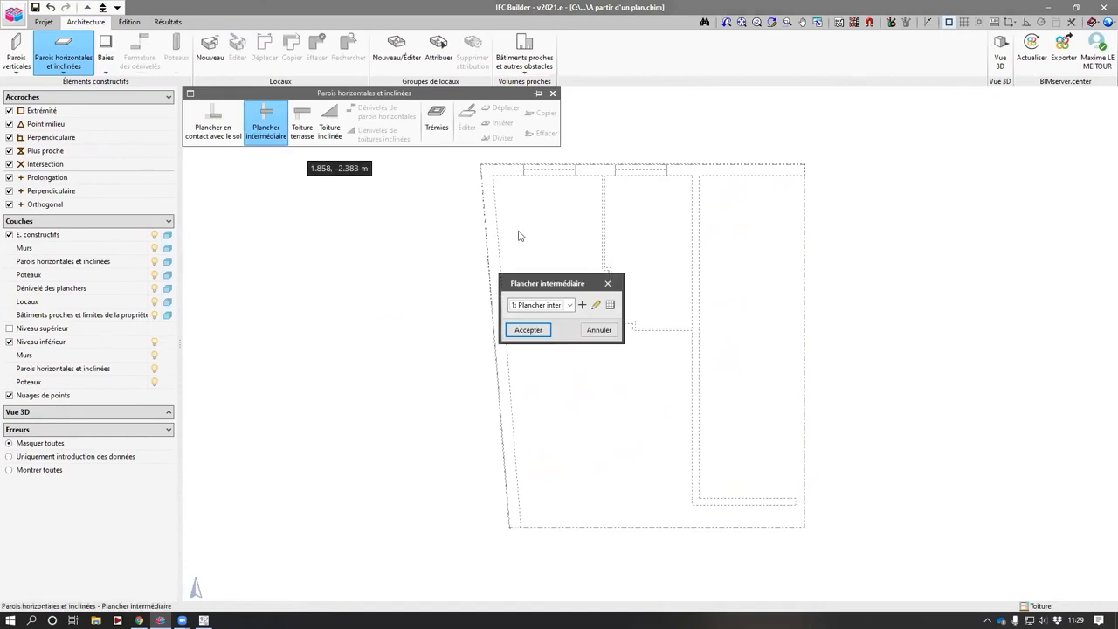
pyautogui.press('Return')
pyautogui.click(480, 164)
pyautogui.click(804, 164)
pyautogui.click(804, 526)
pyautogui.click(510, 526)
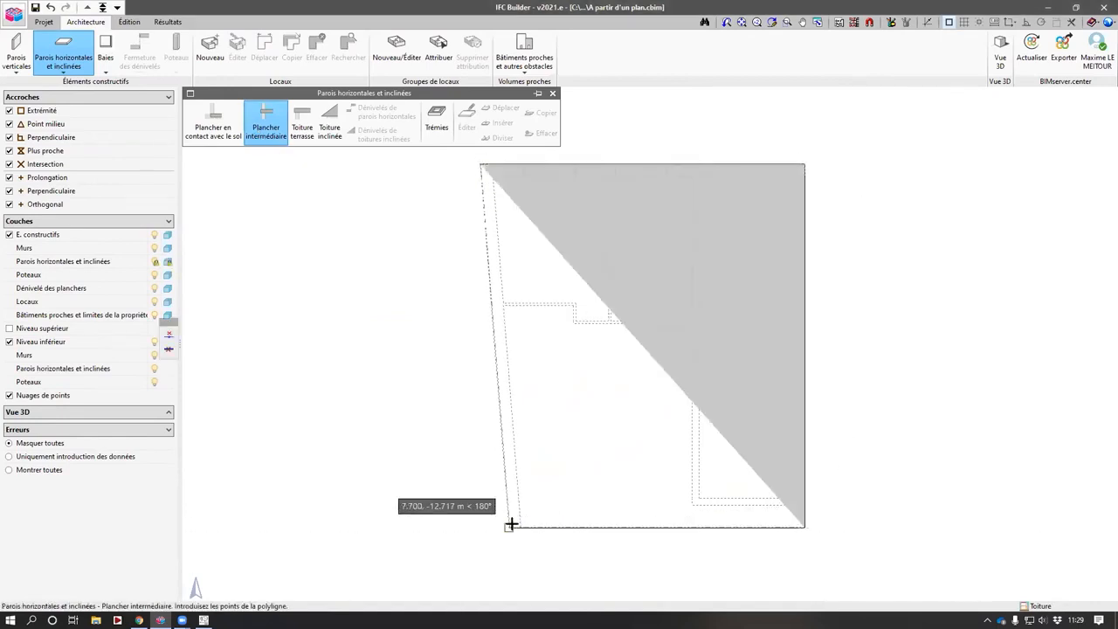
pyautogui.press('Return')
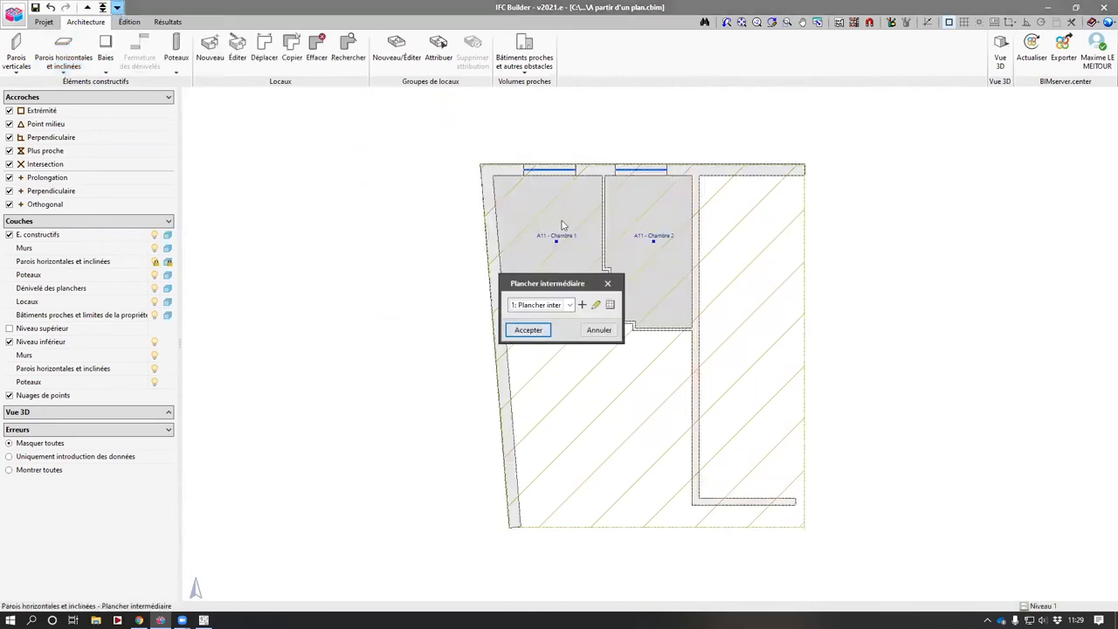
pyautogui.click(607, 285)
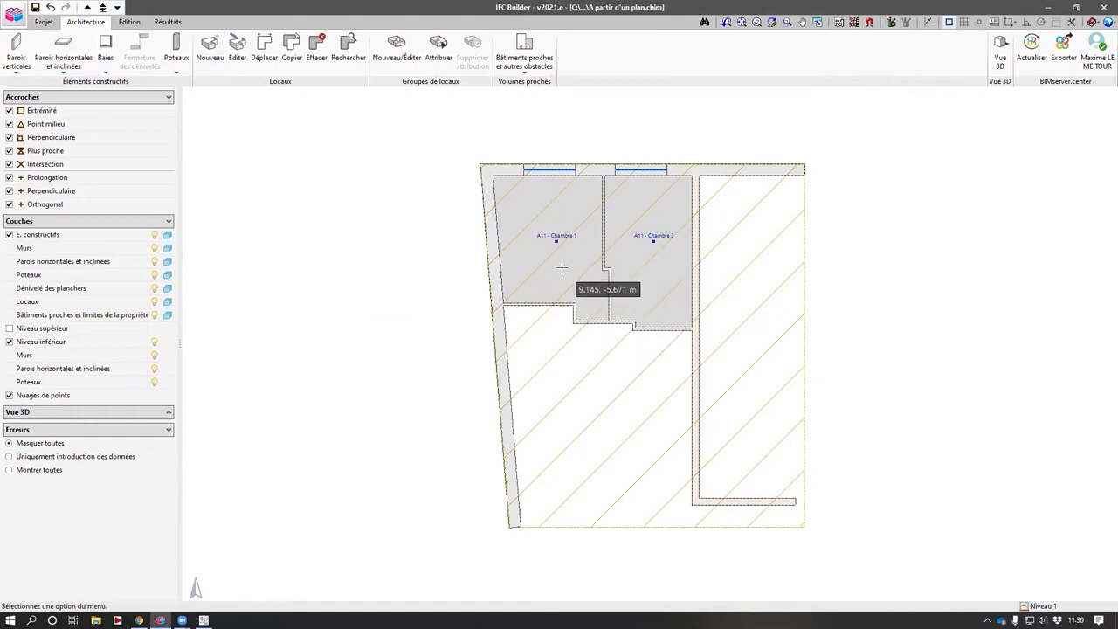
# - Switch to the ground floor level and create a new room group with reference A01
pyautogui.press('F4')
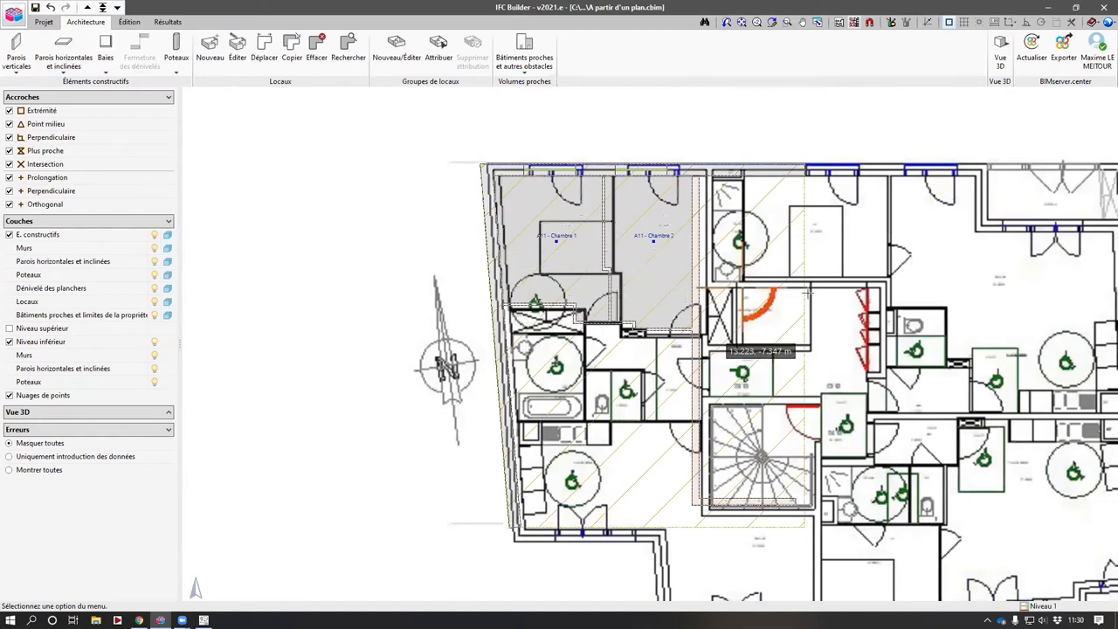
pyautogui.press('F4')
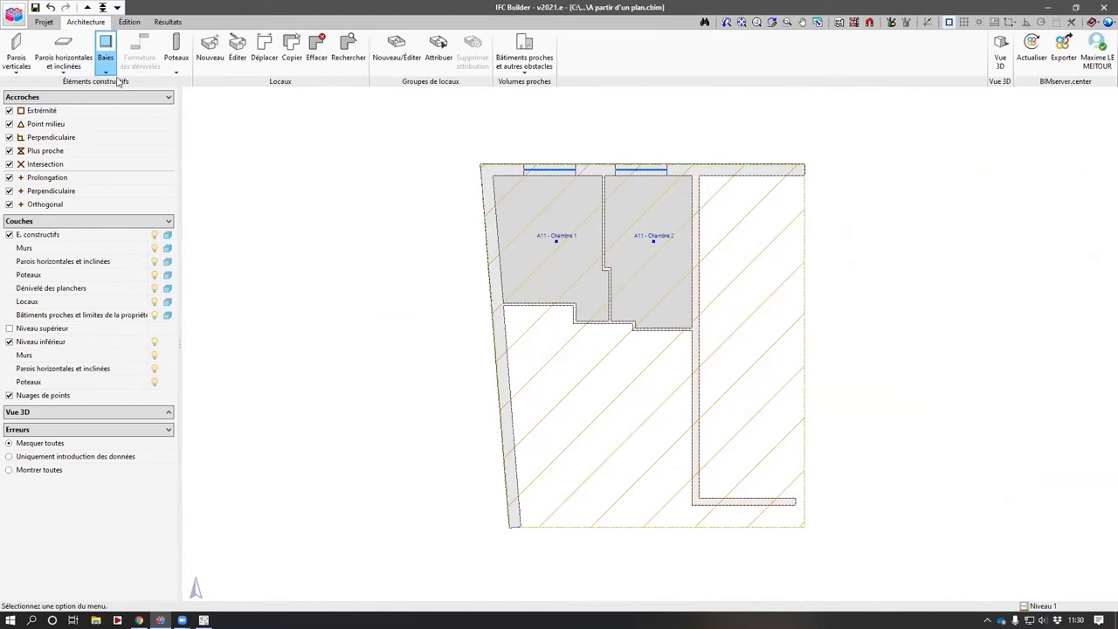
pyautogui.click(117, 7)
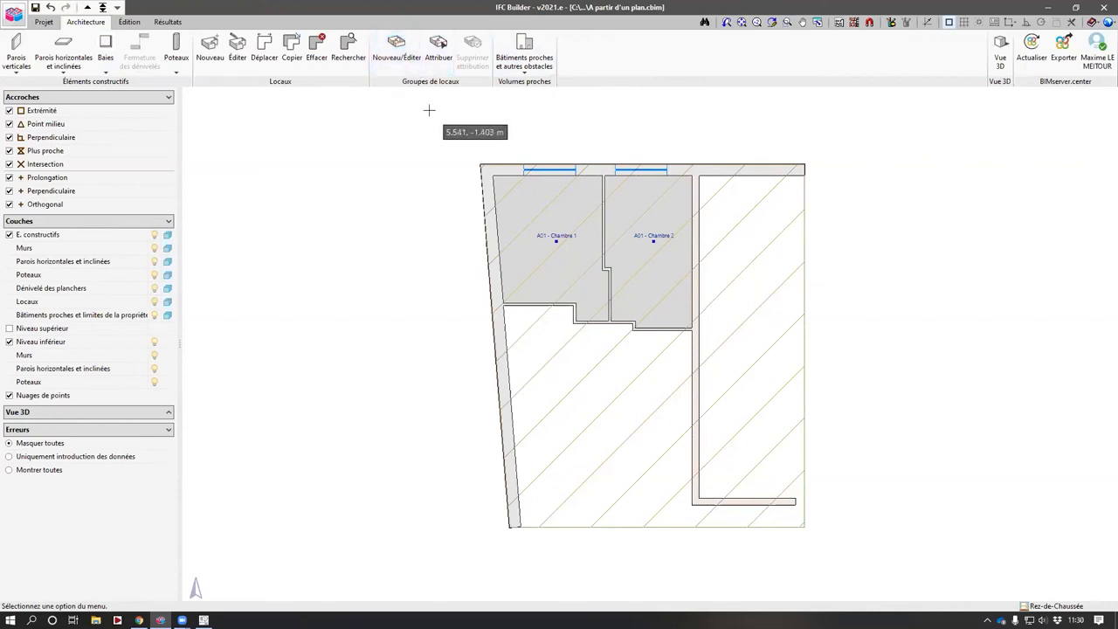
pyautogui.click(397, 54)
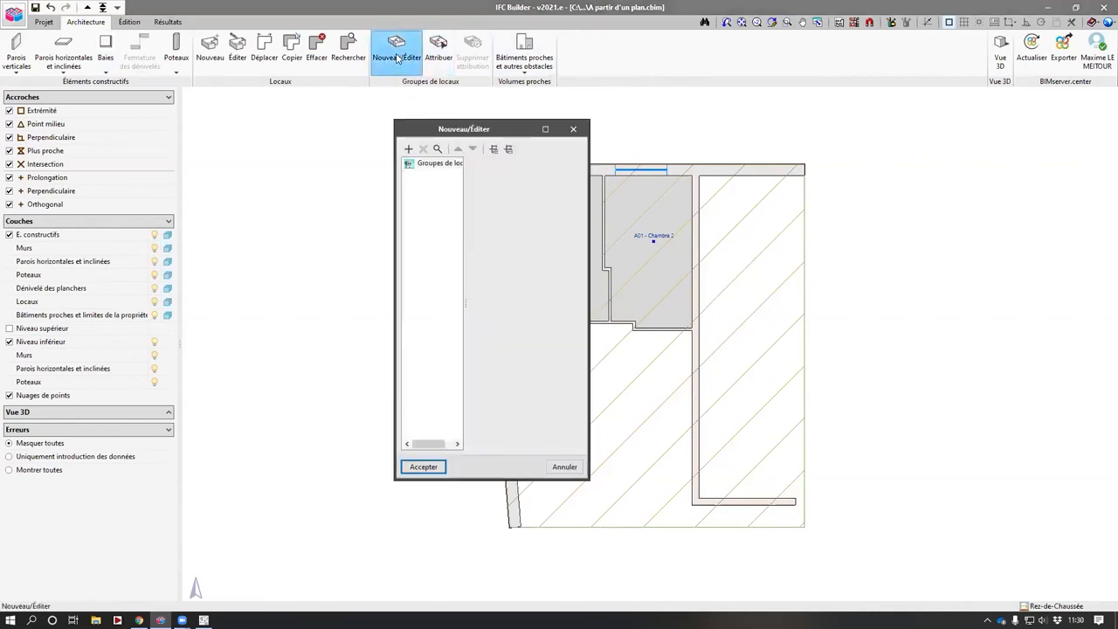
pyautogui.click(408, 149)
pyautogui.write('A01')
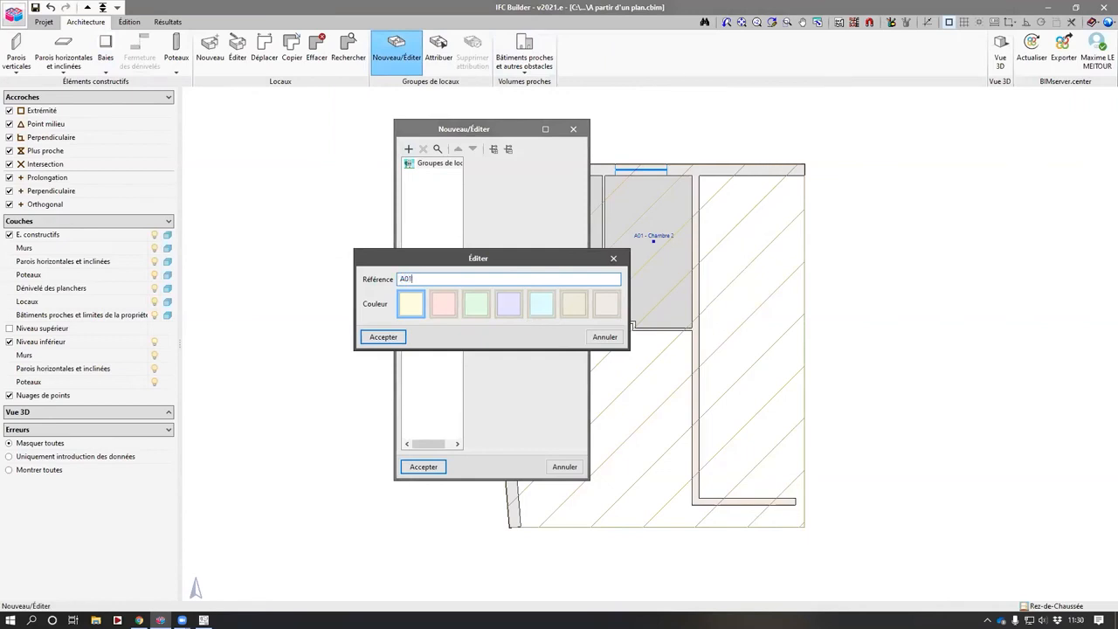
pyautogui.press('Return')
pyautogui.click(433, 162)
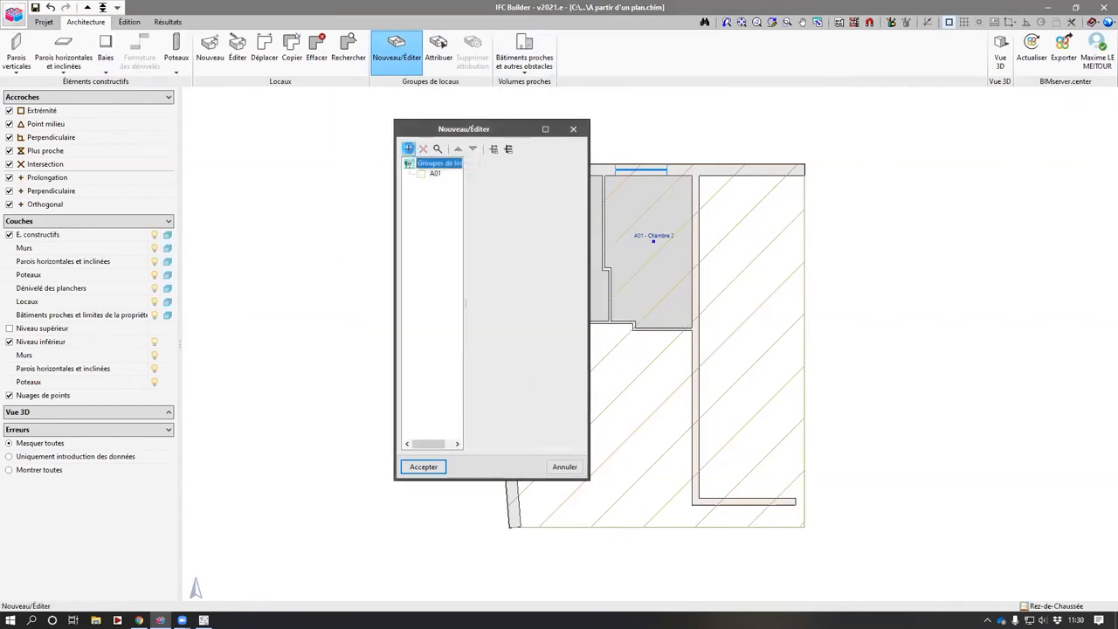
# - Add a second room group with reference A11 and a pink colour, then close the groups dialog
pyautogui.click(408, 149)
pyautogui.write('A11')
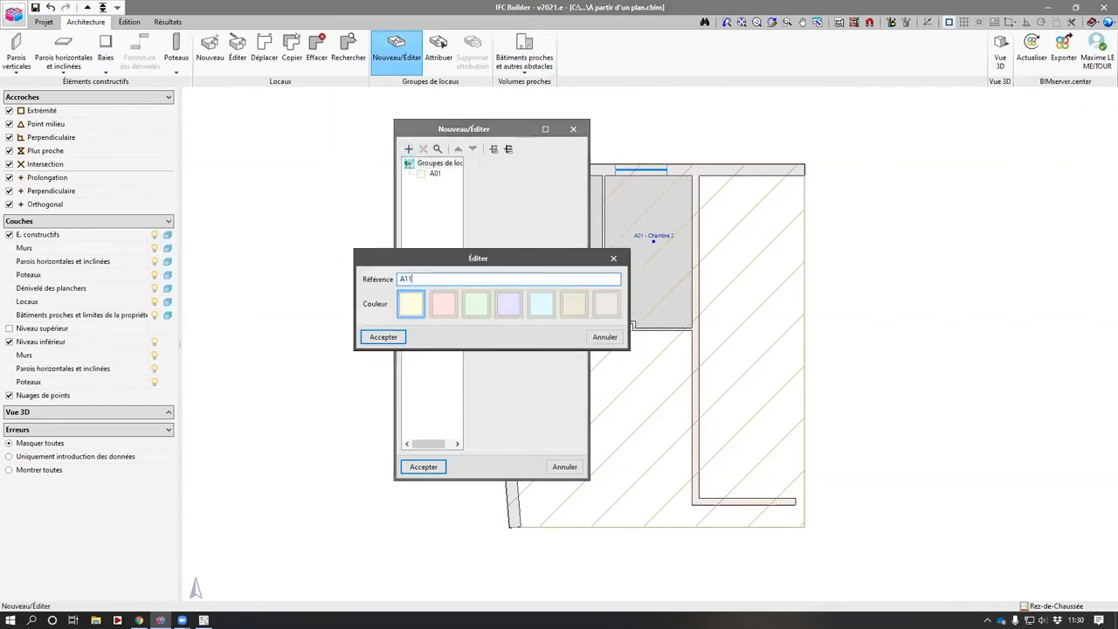
pyautogui.click(441, 302)
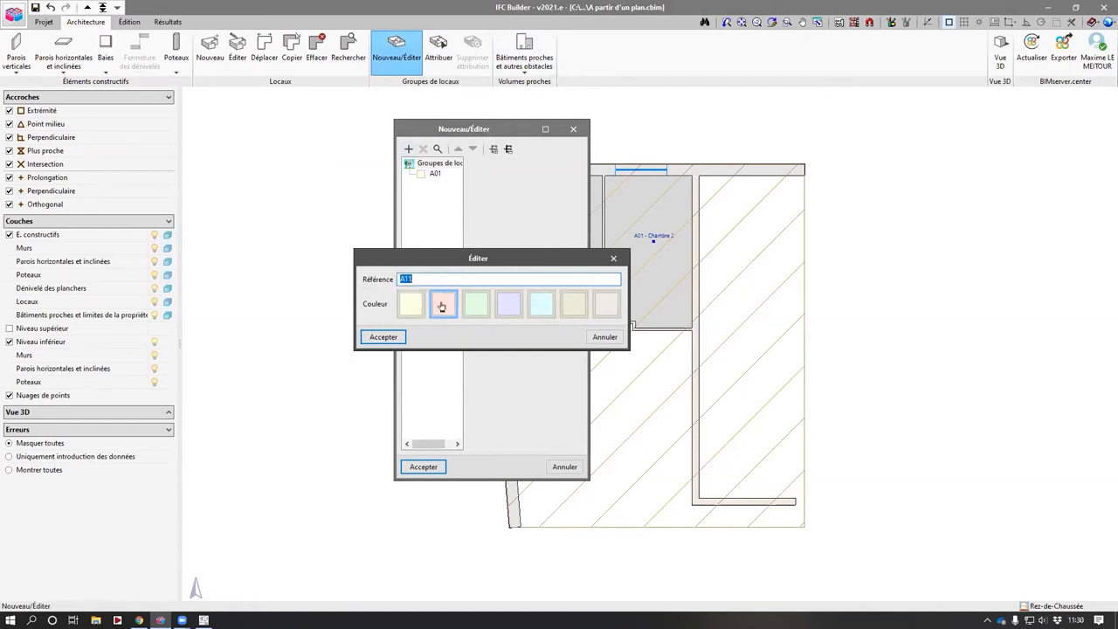
pyautogui.press('Return')
# - Assign the two ground-floor bedrooms to the A01 room group
pyautogui.press('Return')
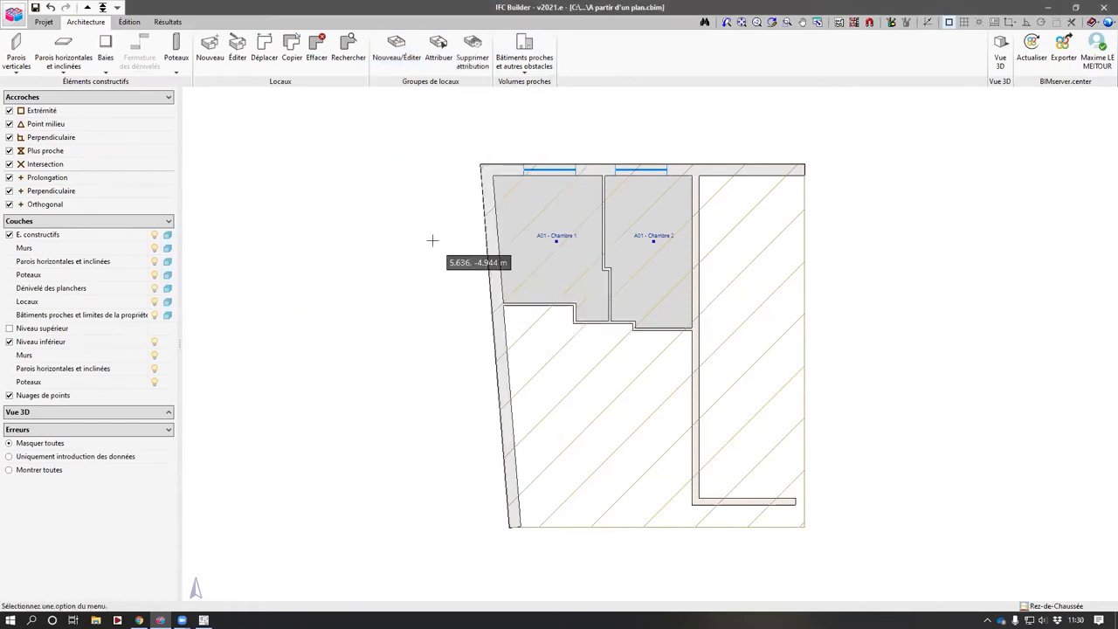
pyautogui.click(439, 48)
pyautogui.press('Return')
pyautogui.click(658, 282)
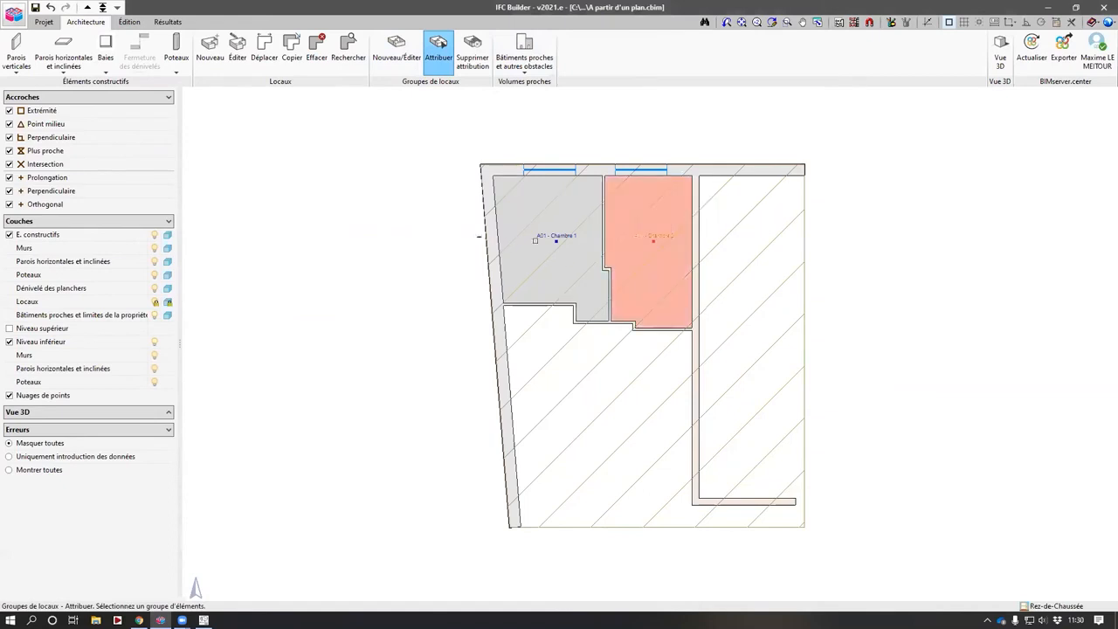
pyautogui.rightClick(365, 299)
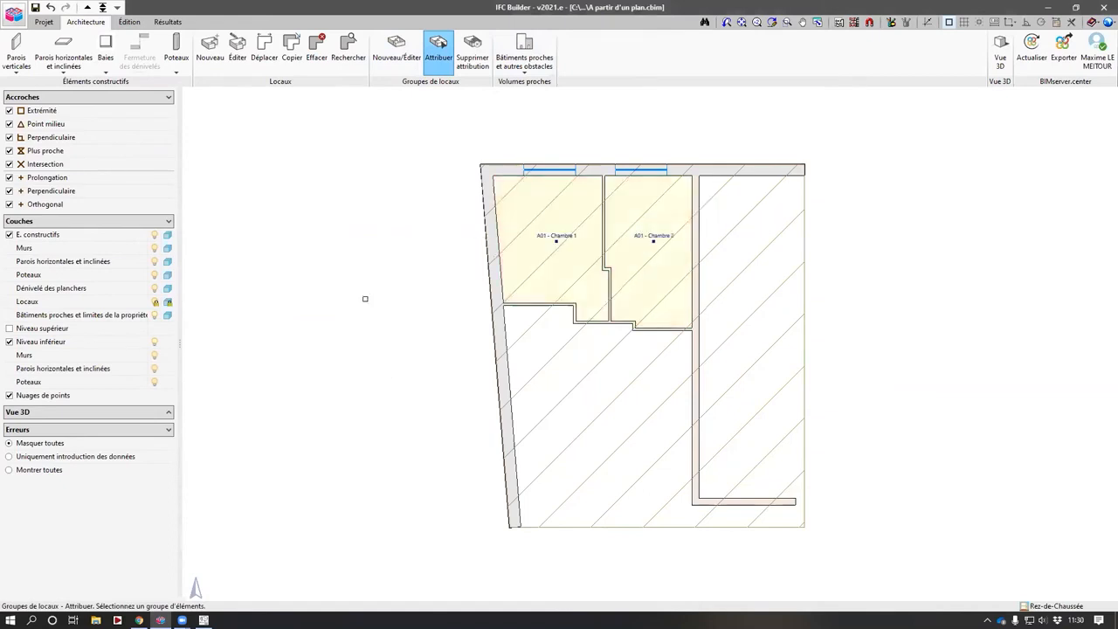
# - Switch to Niveau 1 and assign its two bedrooms to the A11 room group
pyautogui.click(88, 7)
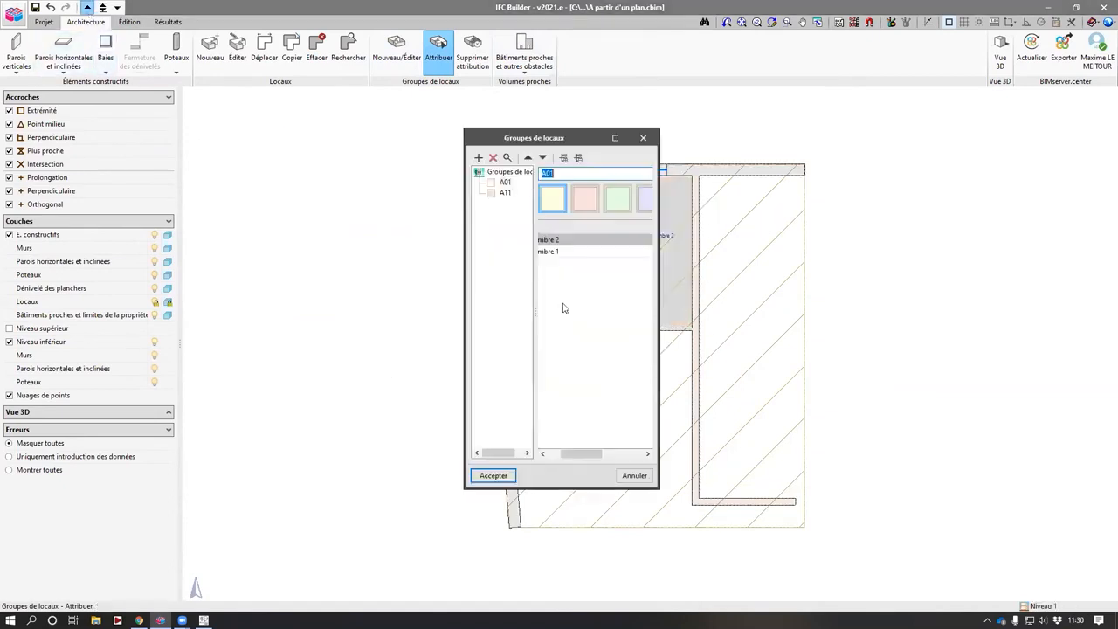
pyautogui.click(505, 181)
pyautogui.press('Return')
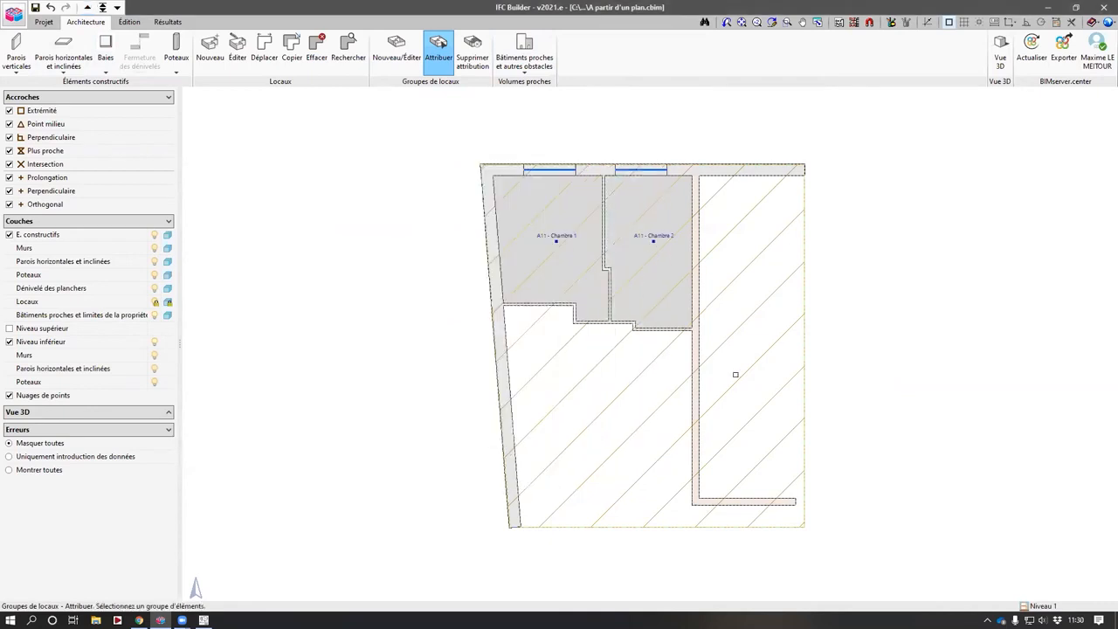
pyautogui.click(508, 191)
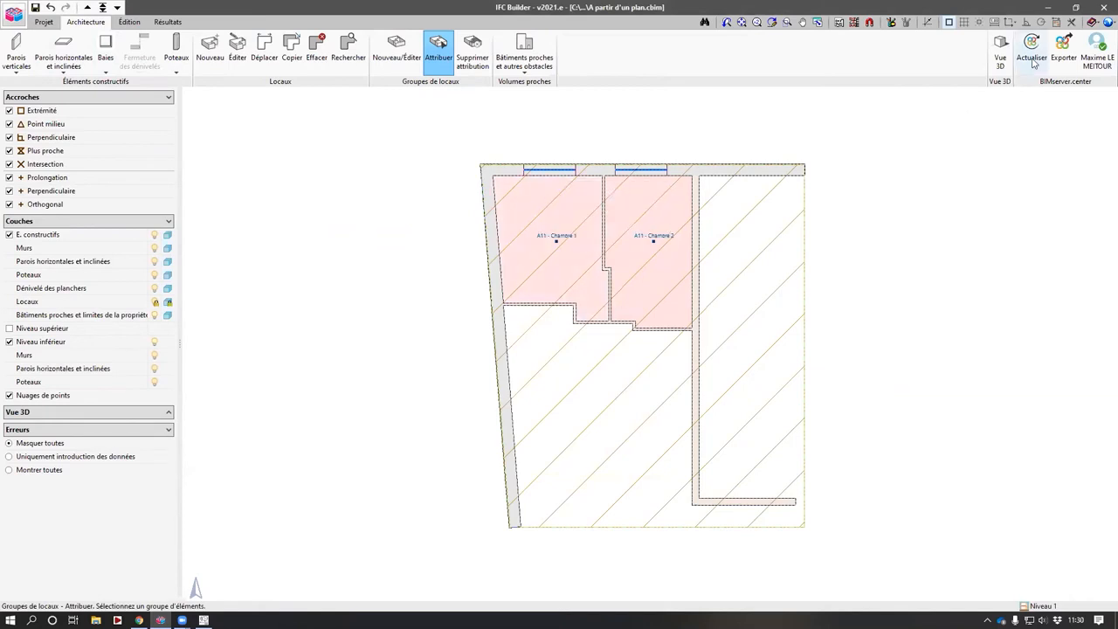
# - Start an IFC export to BIMserver.center and create a new project named A partir d'un PDF
pyautogui.click(1064, 48)
pyautogui.click(338, 251)
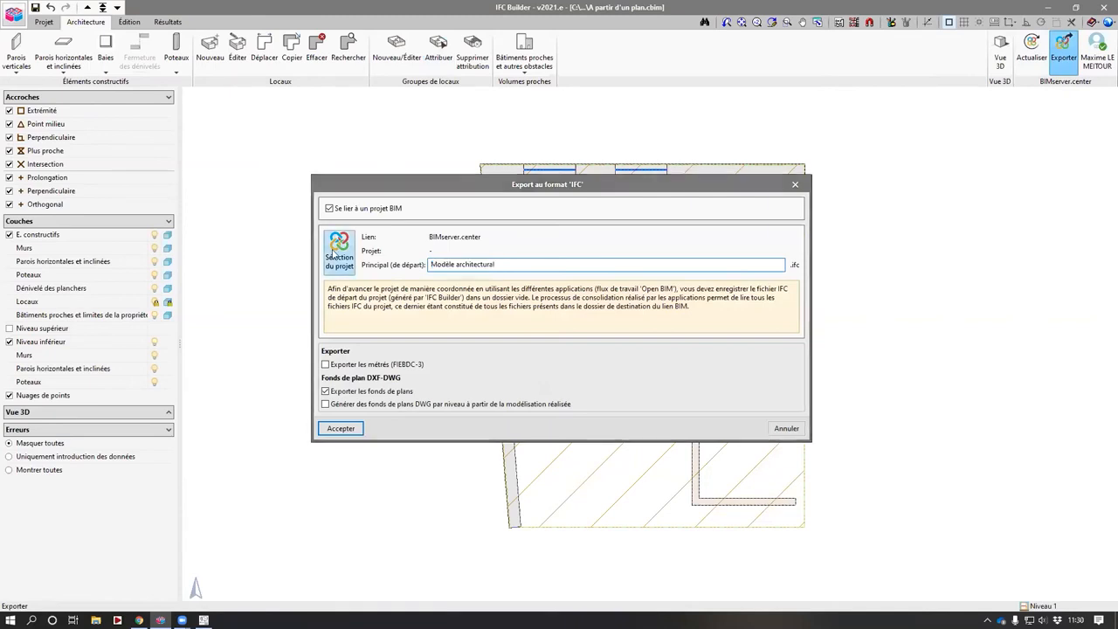
pyautogui.click(615, 349)
pyautogui.write("A partir d'un PDF")
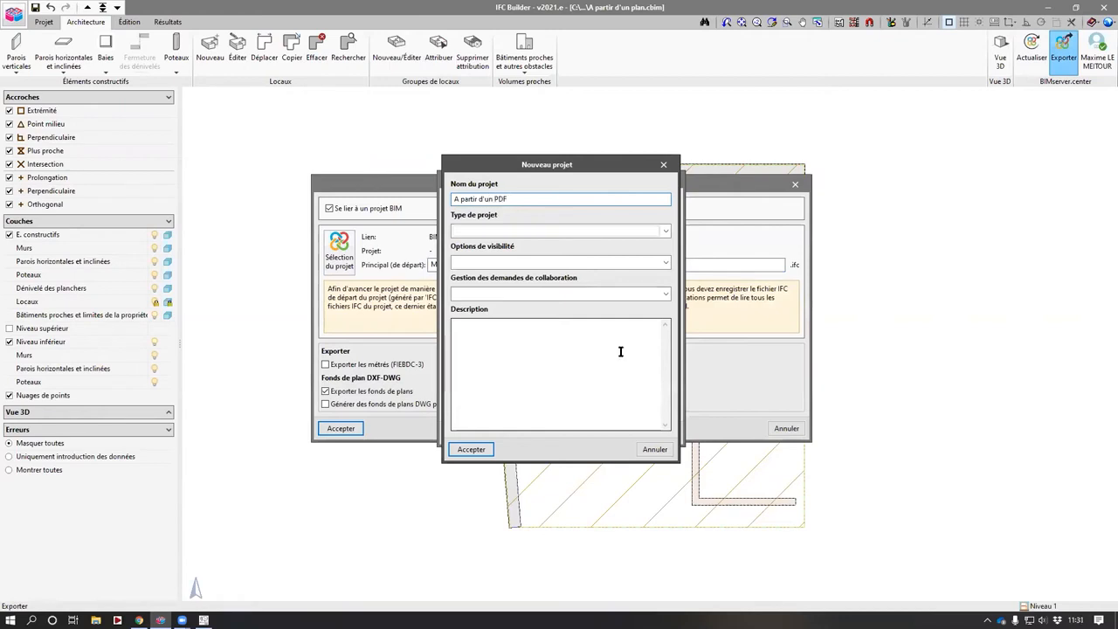
# - Set the new project's type to Autres, visibility to Non visible, pick a collaboration option, and accept
pyautogui.click(584, 232)
pyautogui.click(524, 264)
pyautogui.click(527, 262)
pyautogui.click(521, 290)
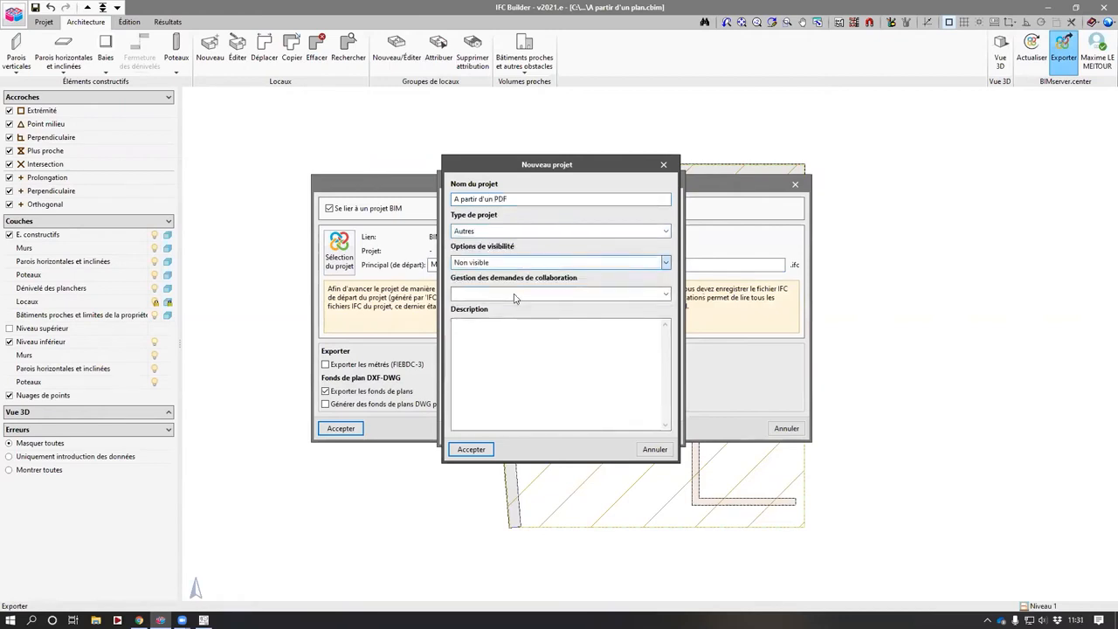
pyautogui.click(516, 295)
pyautogui.click(511, 330)
pyautogui.click(474, 449)
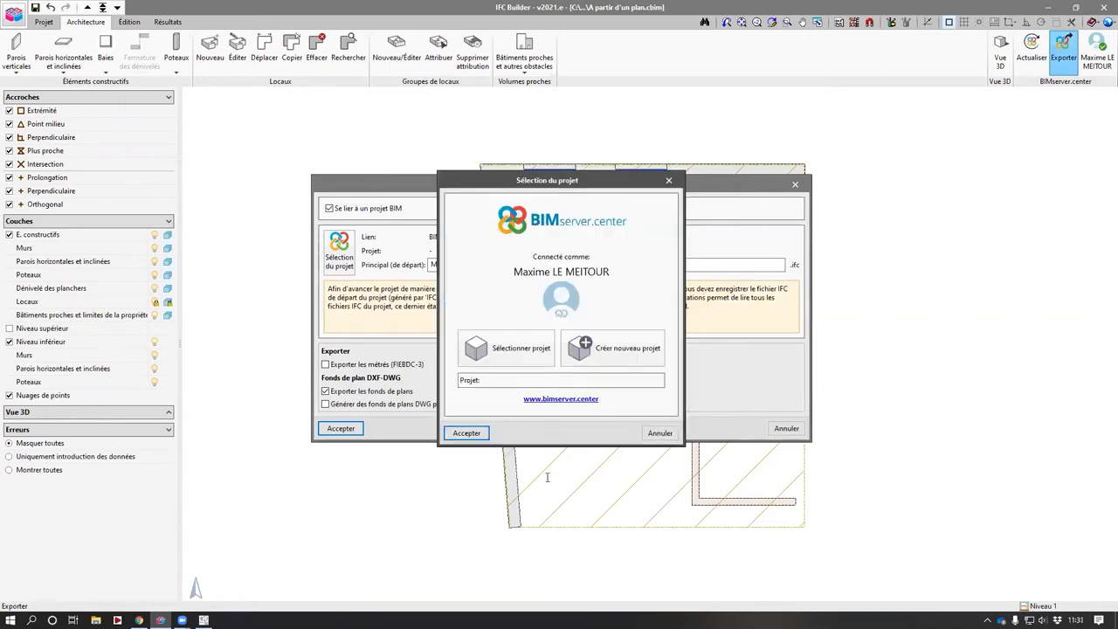
# - Confirm the selected project and run the IFC export of the model
pyautogui.click(466, 433)
pyautogui.click(340, 429)
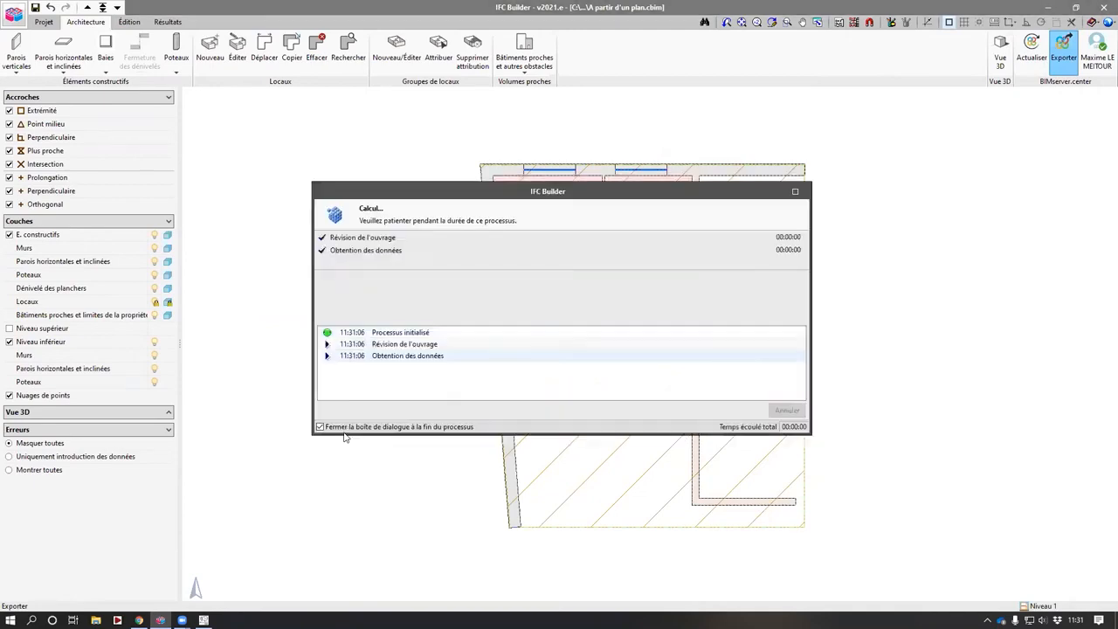
pyautogui.click(561, 342)
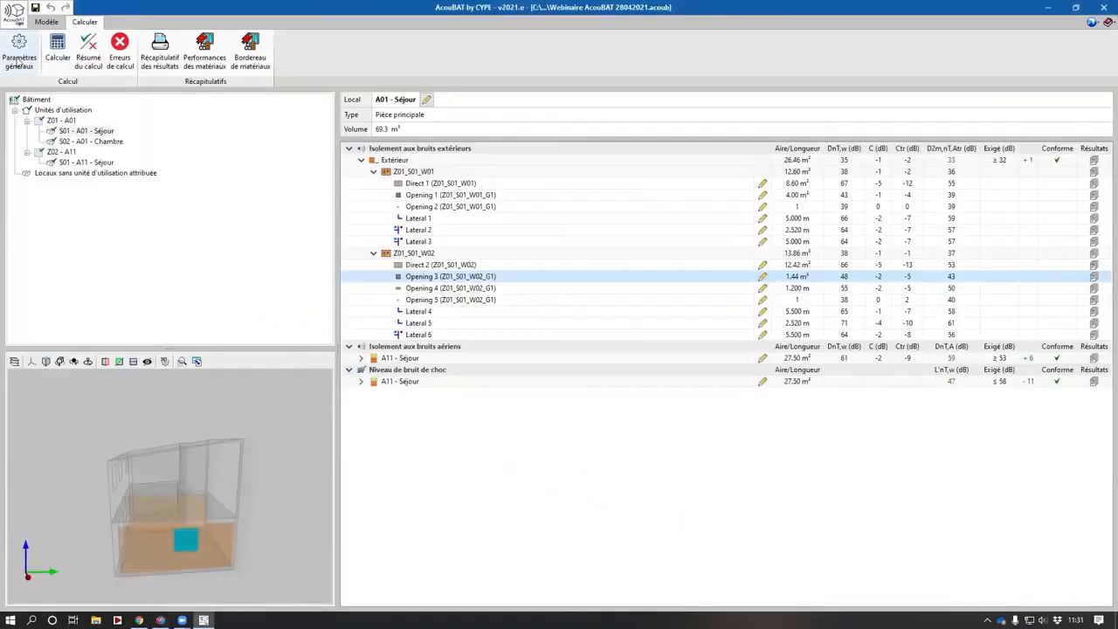
# - Switch to AcouBAT and create a new job file named A partir d'un PDF
pyautogui.click(14, 10)
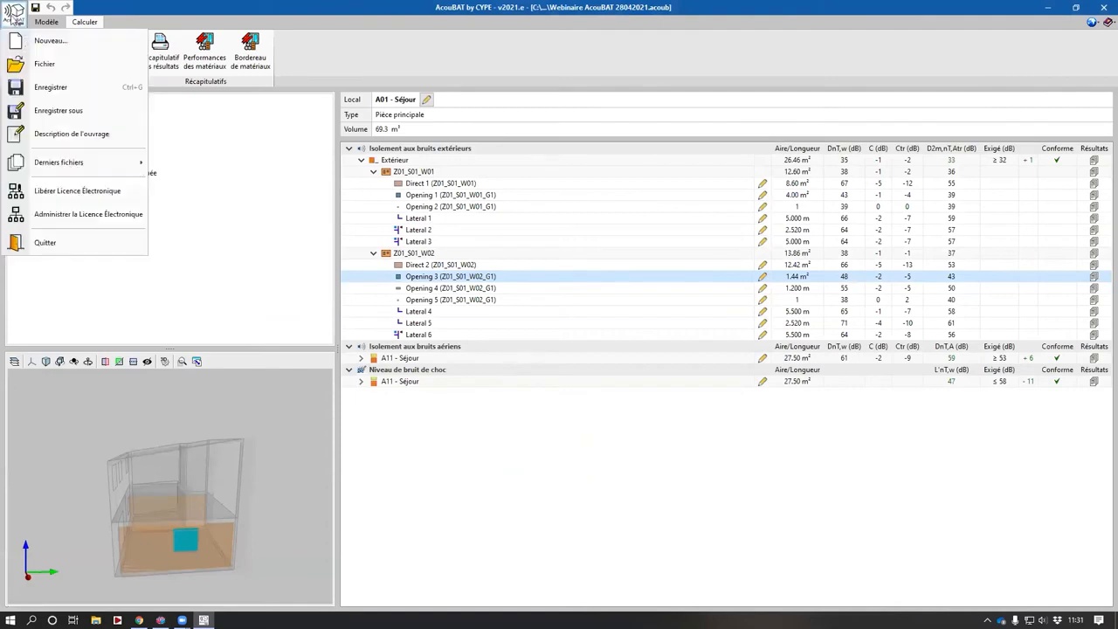
pyautogui.click(31, 40)
pyautogui.click(484, 341)
pyautogui.write("A partir d'un PDF")
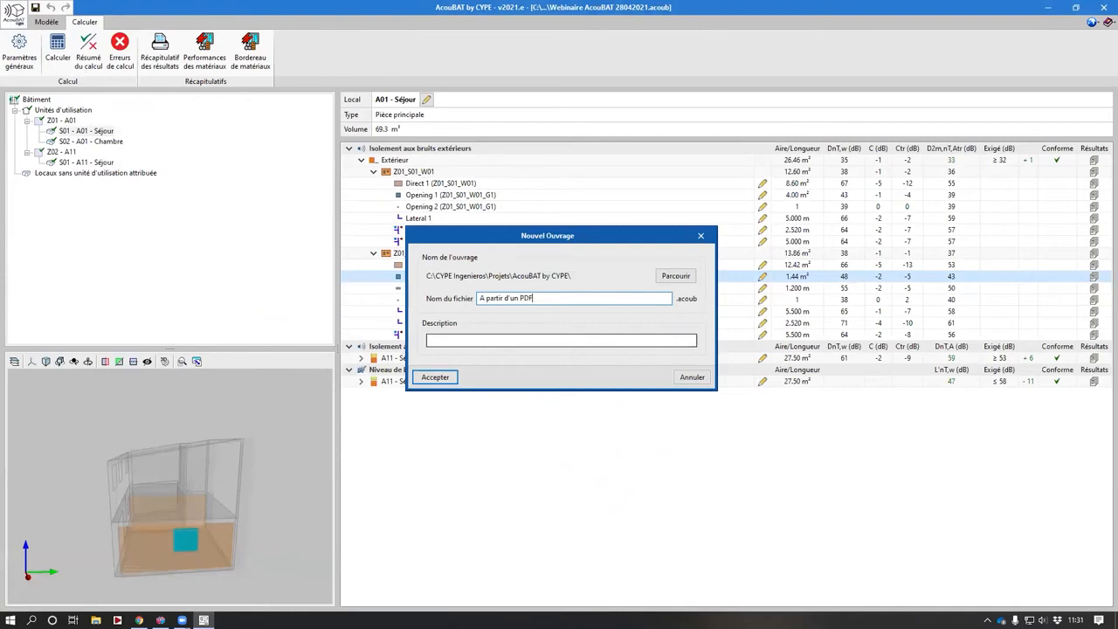
pyautogui.press('Return')
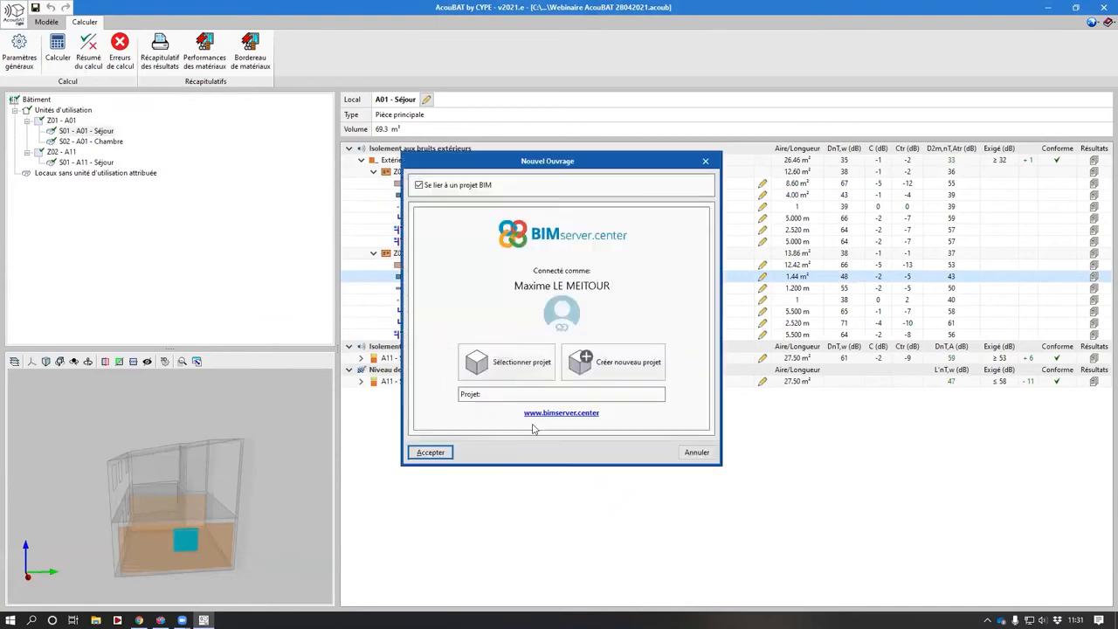
# - Link the job to the BIMserver.center project A partir d'un PDF and import its BIM model
pyautogui.click(509, 362)
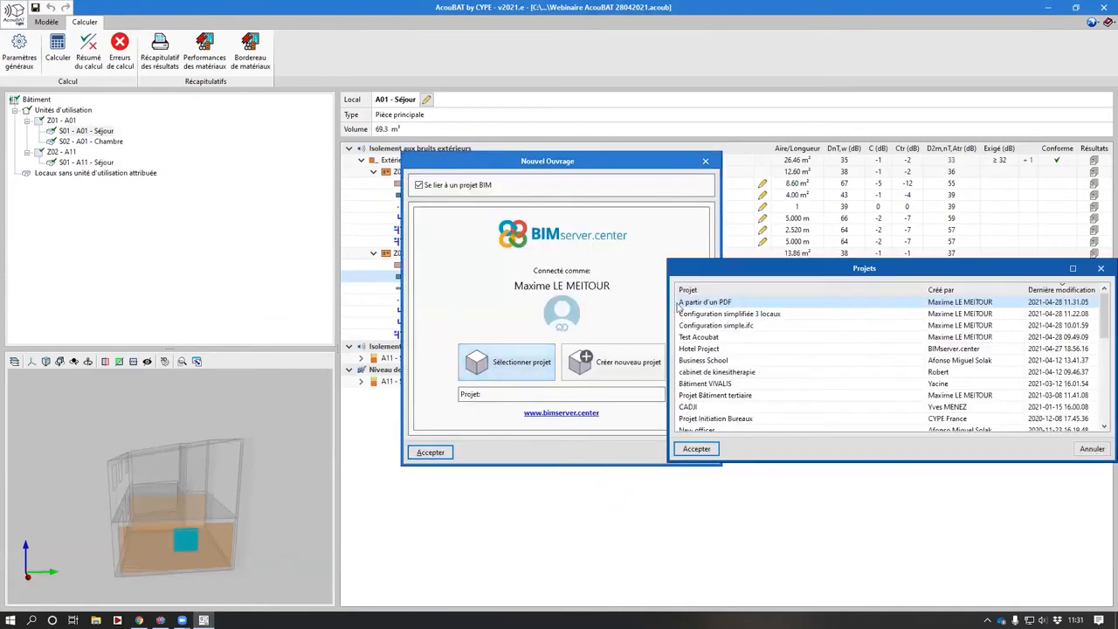
pyautogui.doubleClick(757, 302)
pyautogui.click(441, 455)
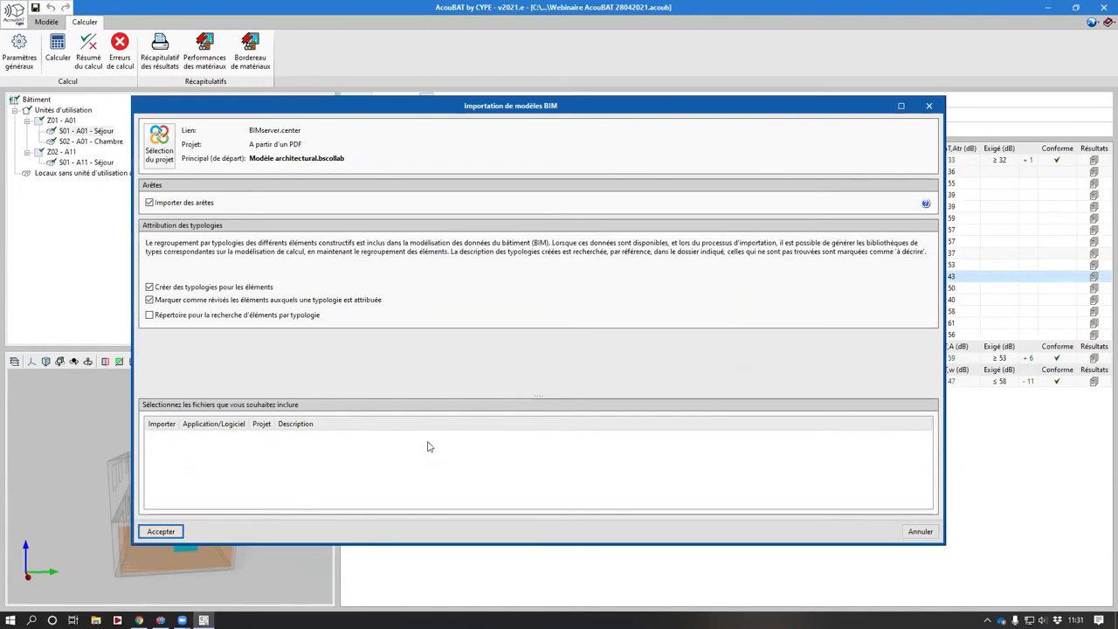
pyautogui.press('Return')
pyautogui.click(562, 339)
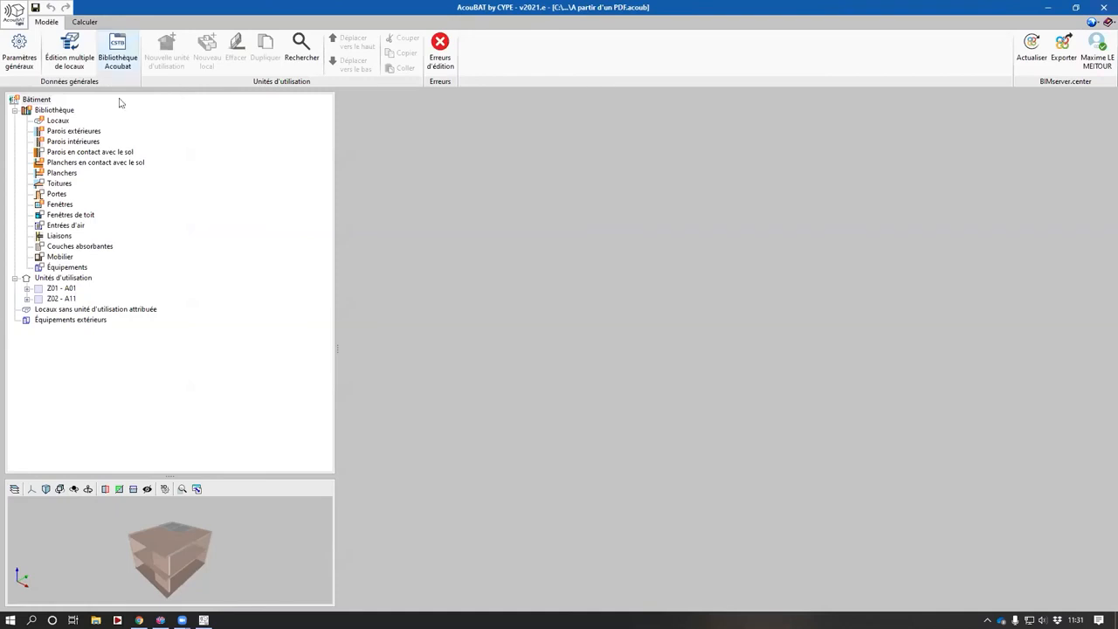
# - Open the Locaux entry of the imported building library
pyautogui.moveTo(179, 589); pyautogui.dragTo(252, 546)
pyautogui.click(58, 120)
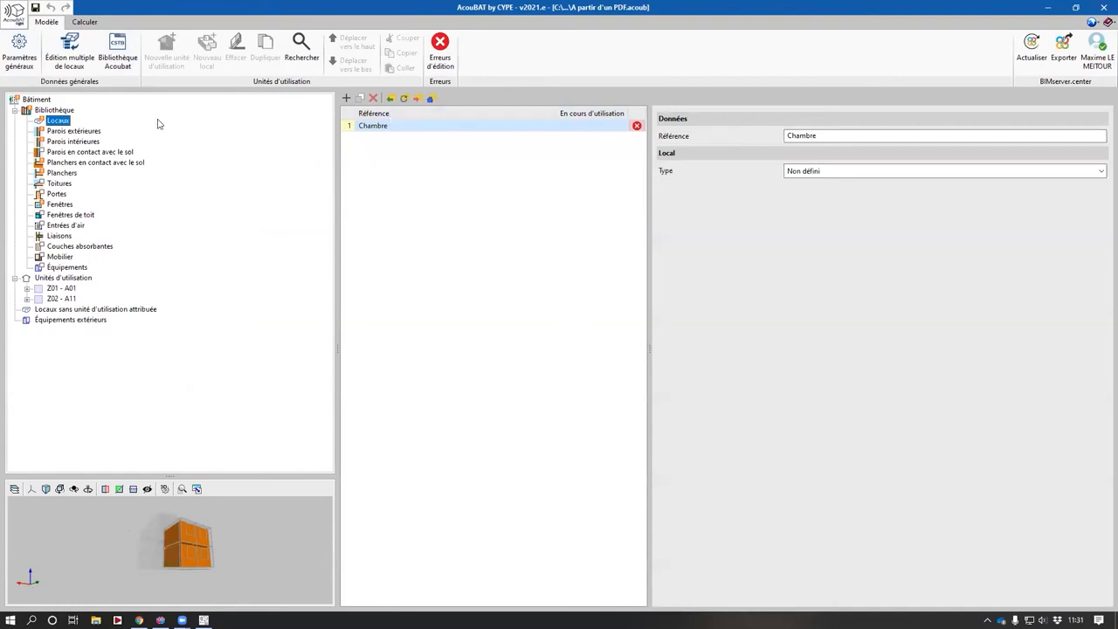
pyautogui.click(18, 62)
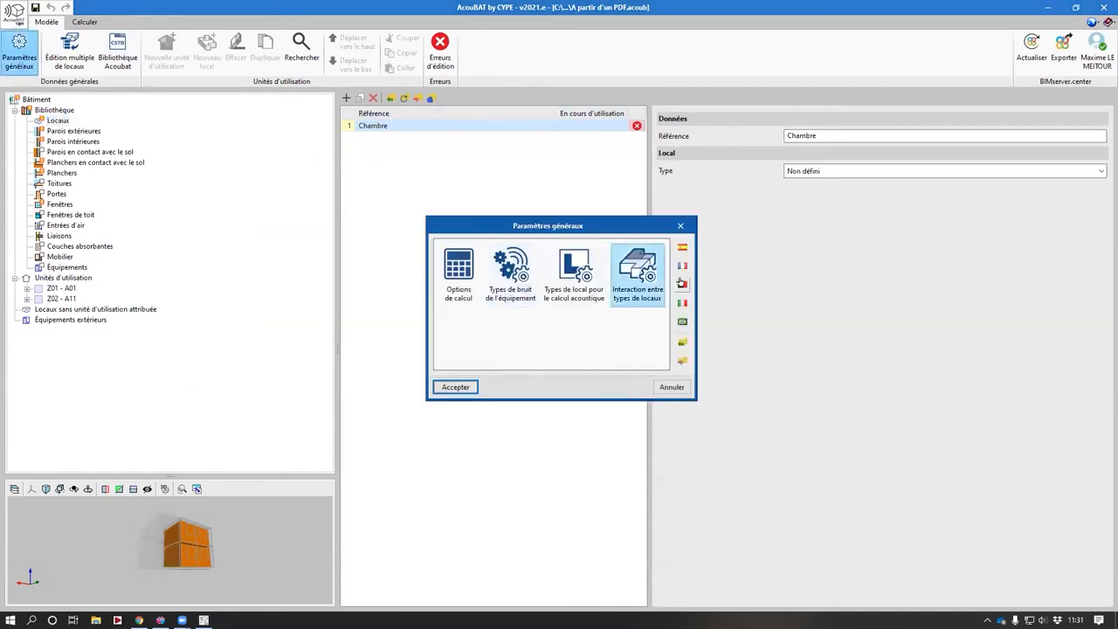
pyautogui.click(685, 268)
pyautogui.click(306, 438)
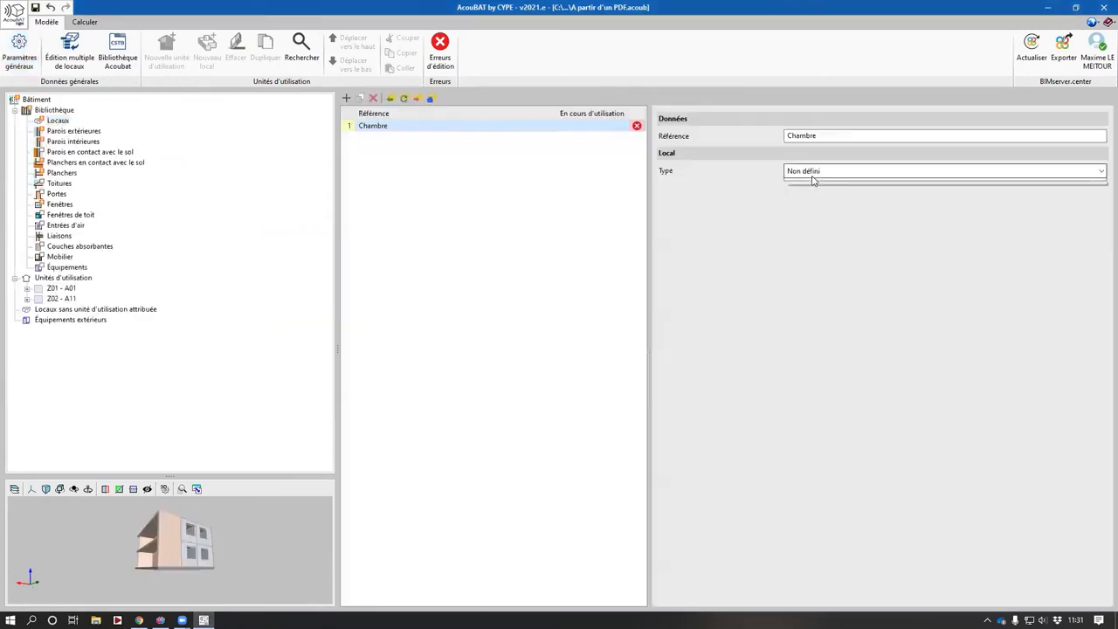
# - Set the Chambre room's type to Défini, using Pièce principale as its acoustic room type
pyautogui.click(813, 173)
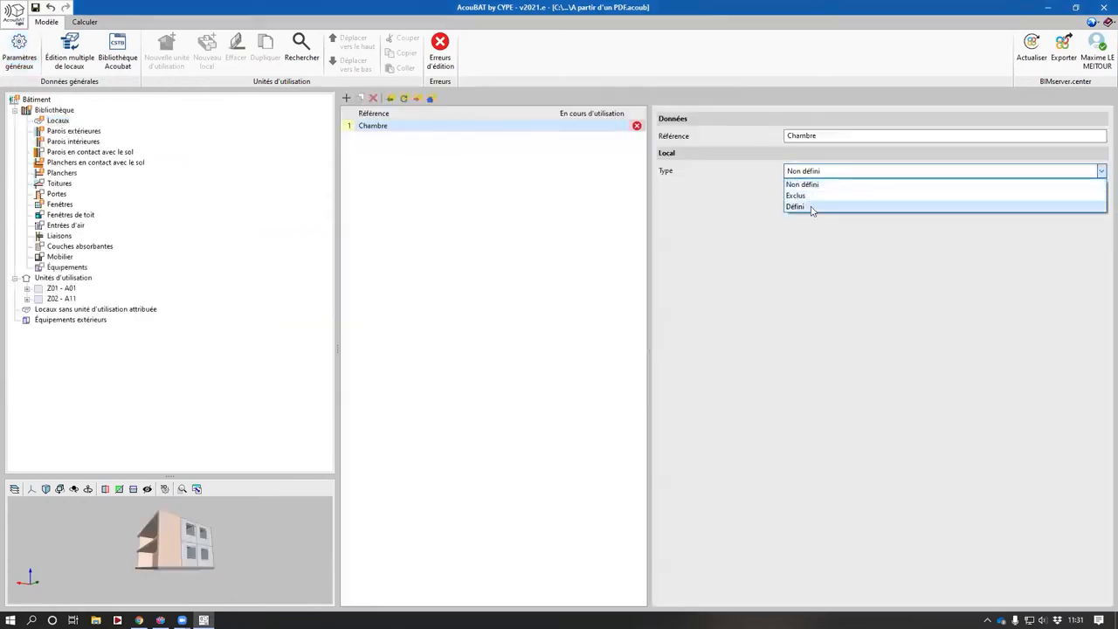
pyautogui.click(813, 197)
pyautogui.click(811, 217)
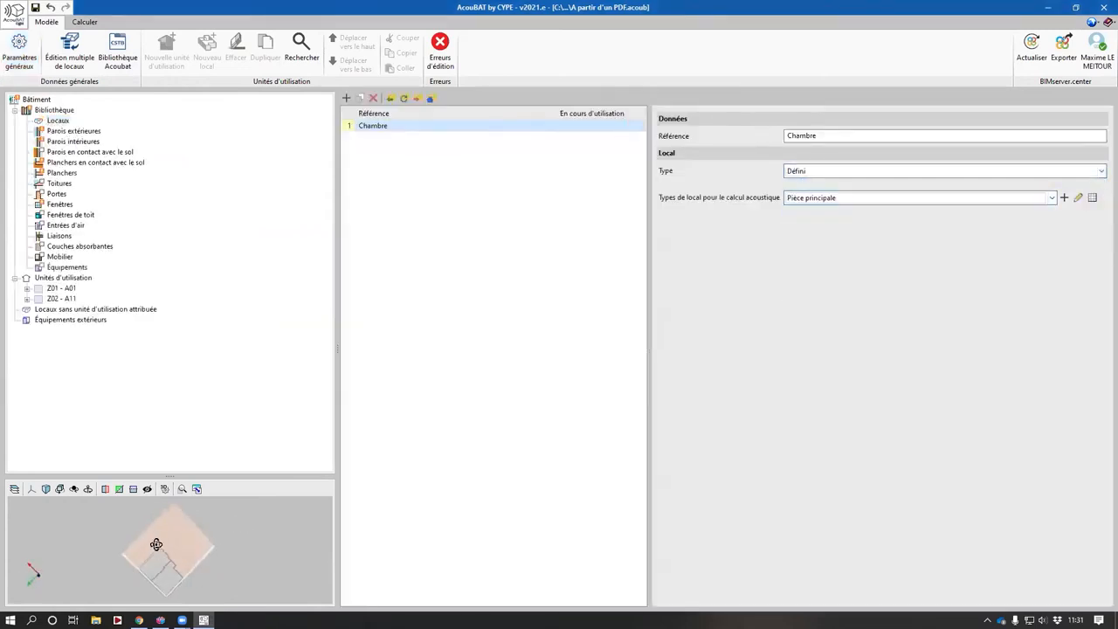
# - Review the exterior and interior wall types in the library alongside the enlarged 3D preview
pyautogui.click(79, 132)
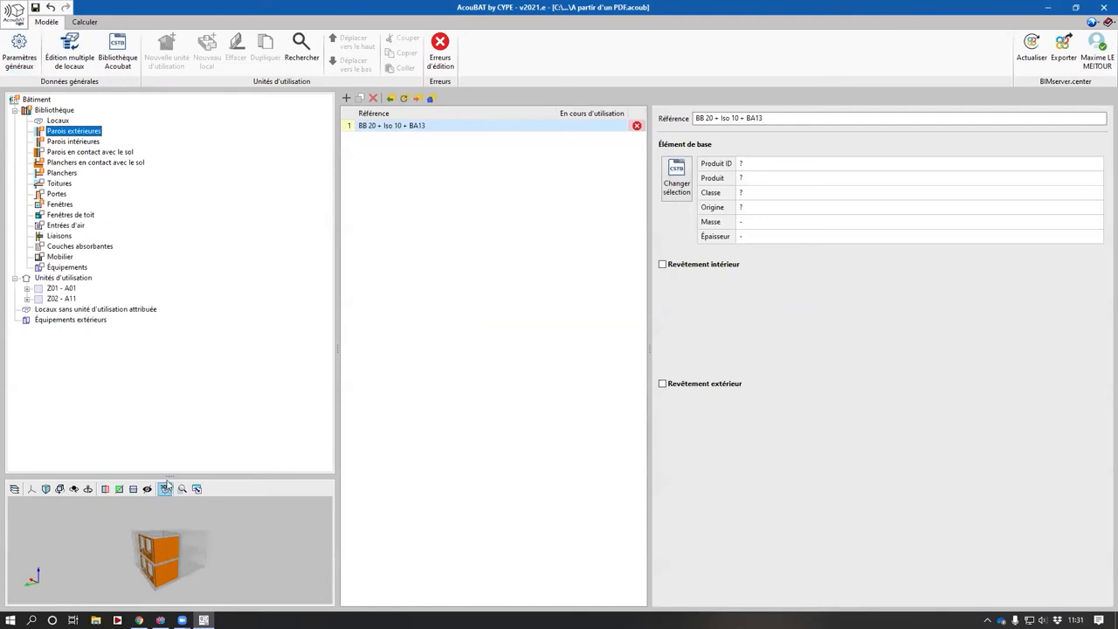
pyautogui.moveTo(171, 374); pyautogui.dragTo(499, 358)
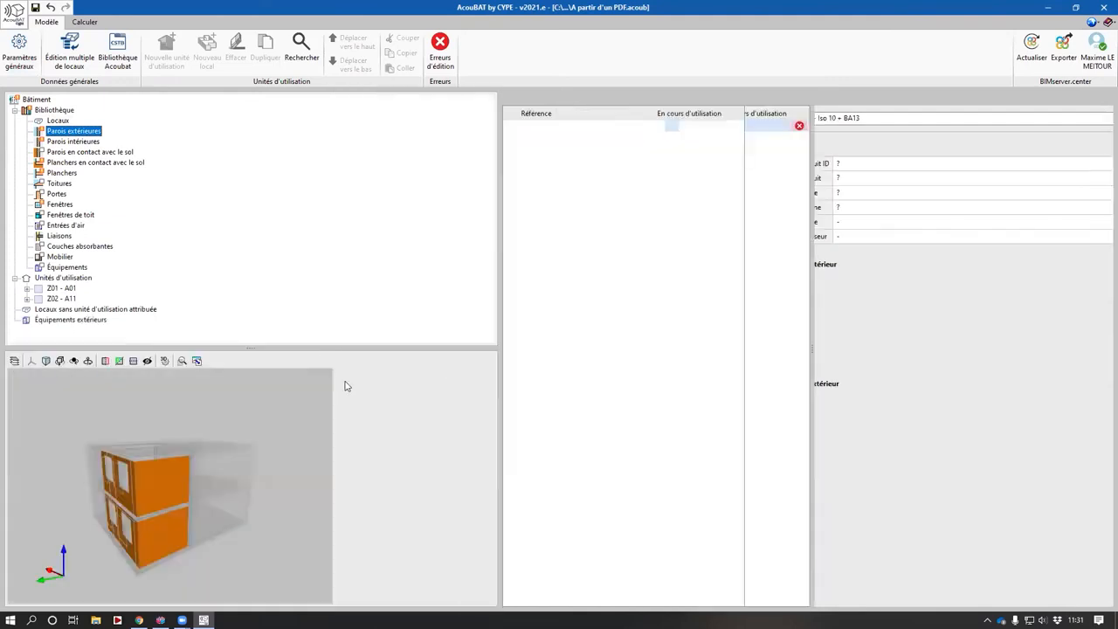
pyautogui.moveTo(279, 348); pyautogui.dragTo(288, 272)
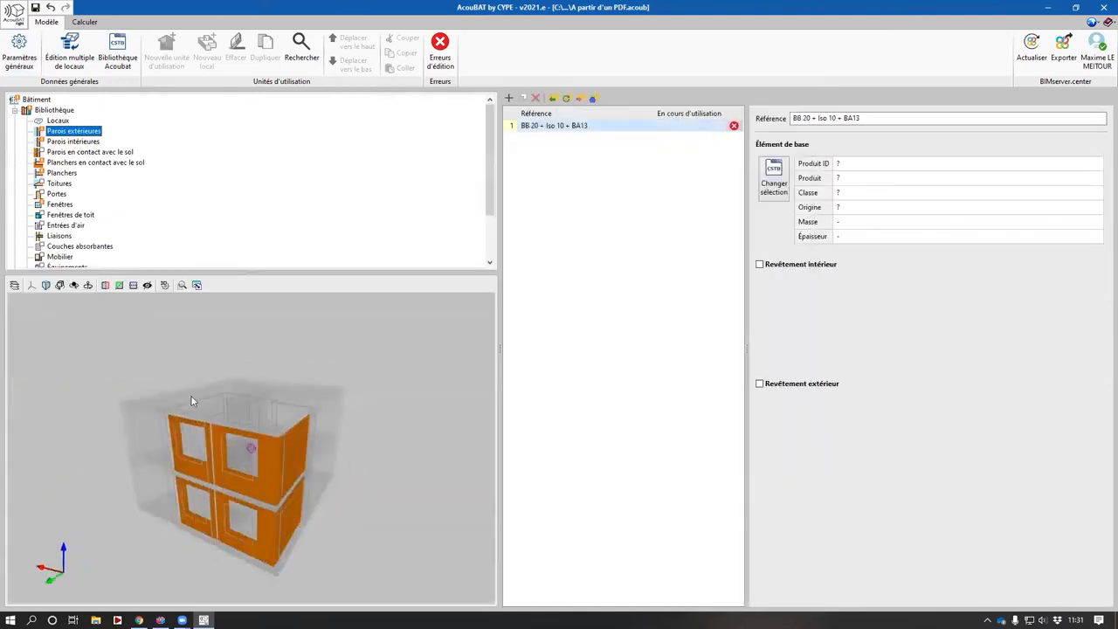
pyautogui.click(69, 141)
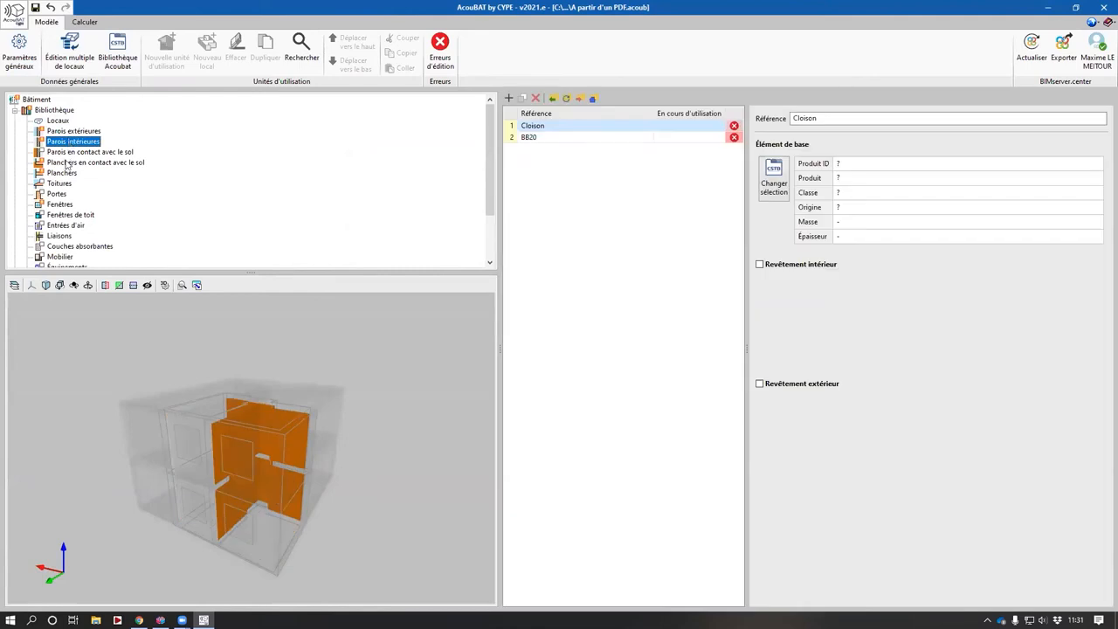
# - Inspect the ground-contact floor type, then the usage units Z01 - A01 and Z02 - A11 and the rooms they contain
pyautogui.click(68, 163)
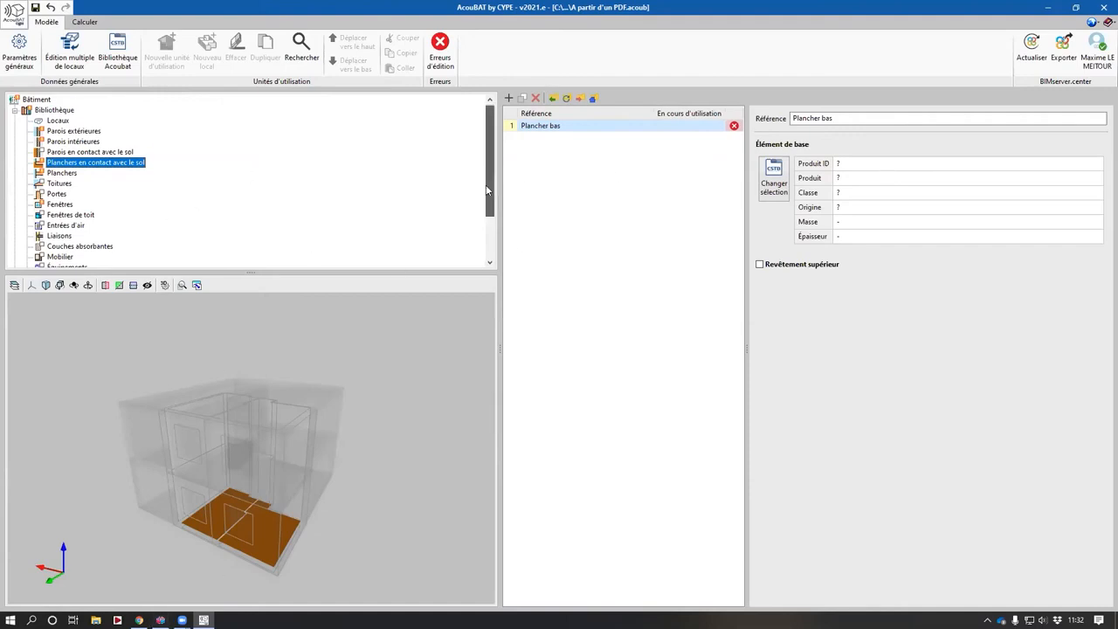
pyautogui.moveTo(490, 185); pyautogui.dragTo(489, 221)
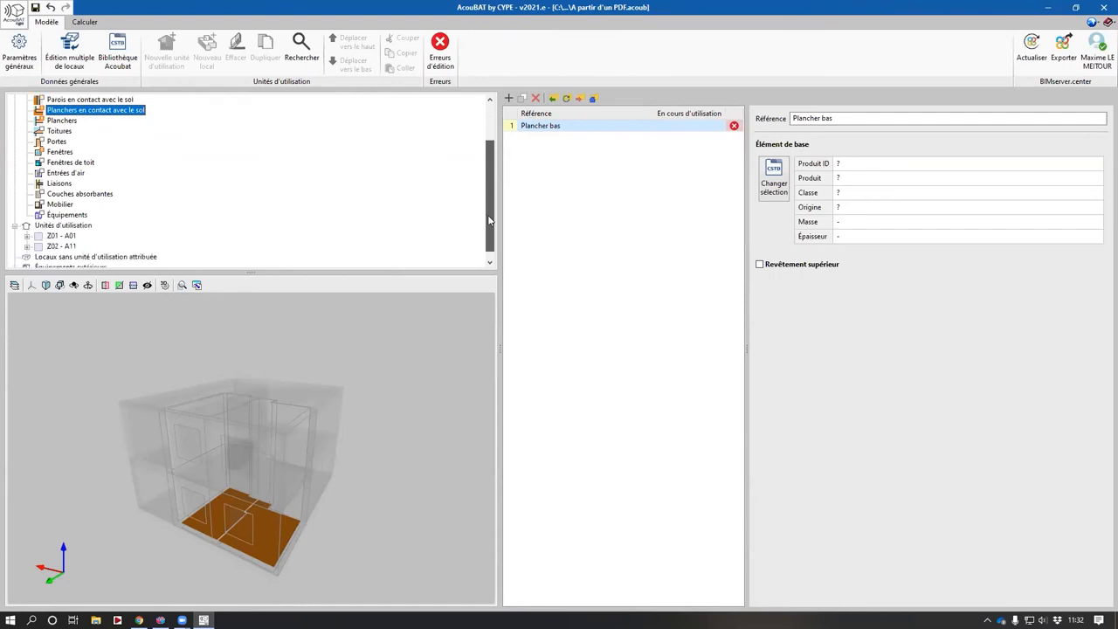
pyautogui.scroll(-1, 52, 233)
pyautogui.click(61, 215)
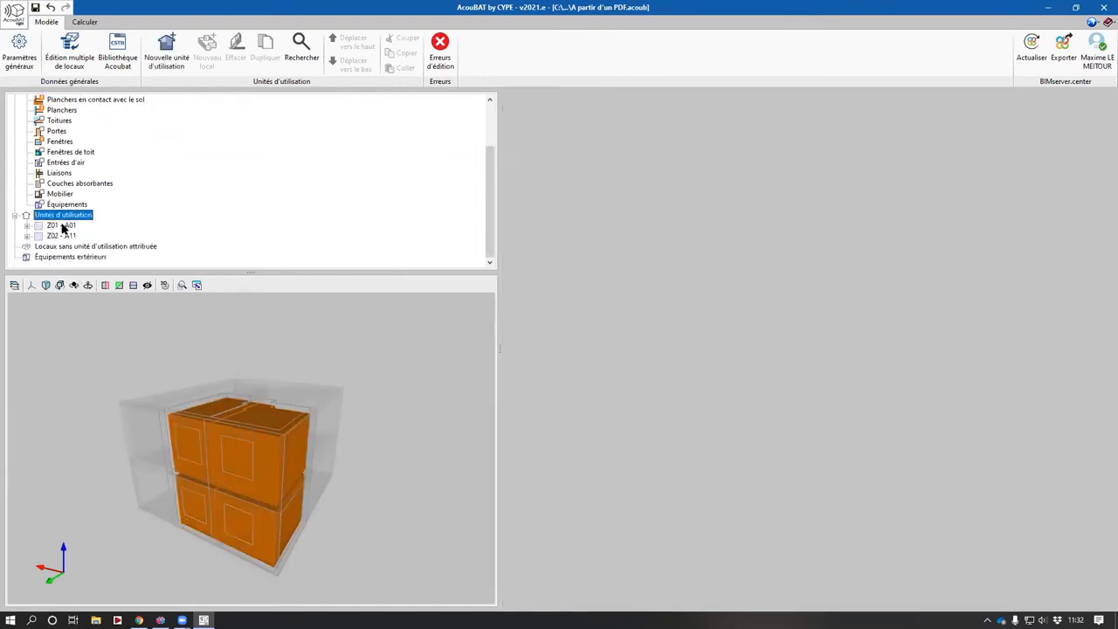
pyautogui.click(59, 226)
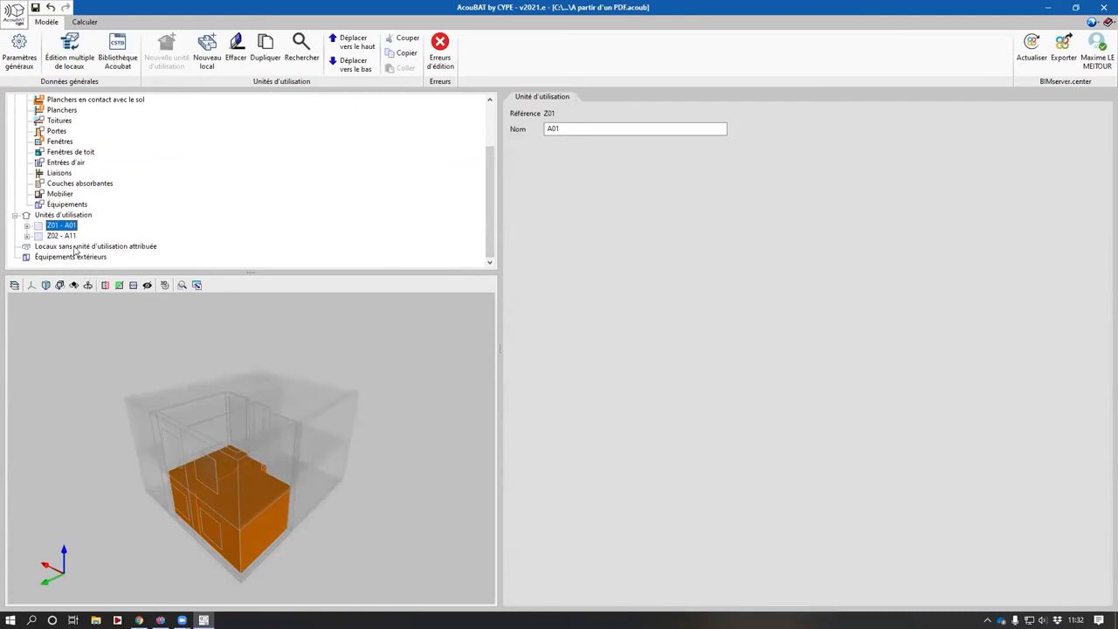
pyautogui.click(71, 236)
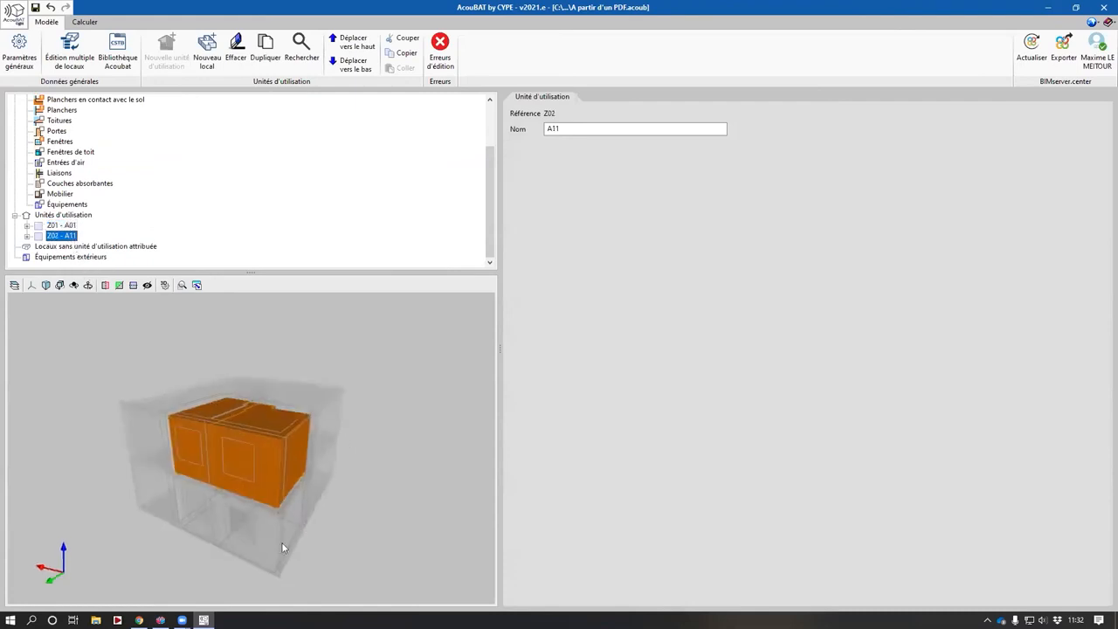
pyautogui.click(27, 236)
pyautogui.click(27, 226)
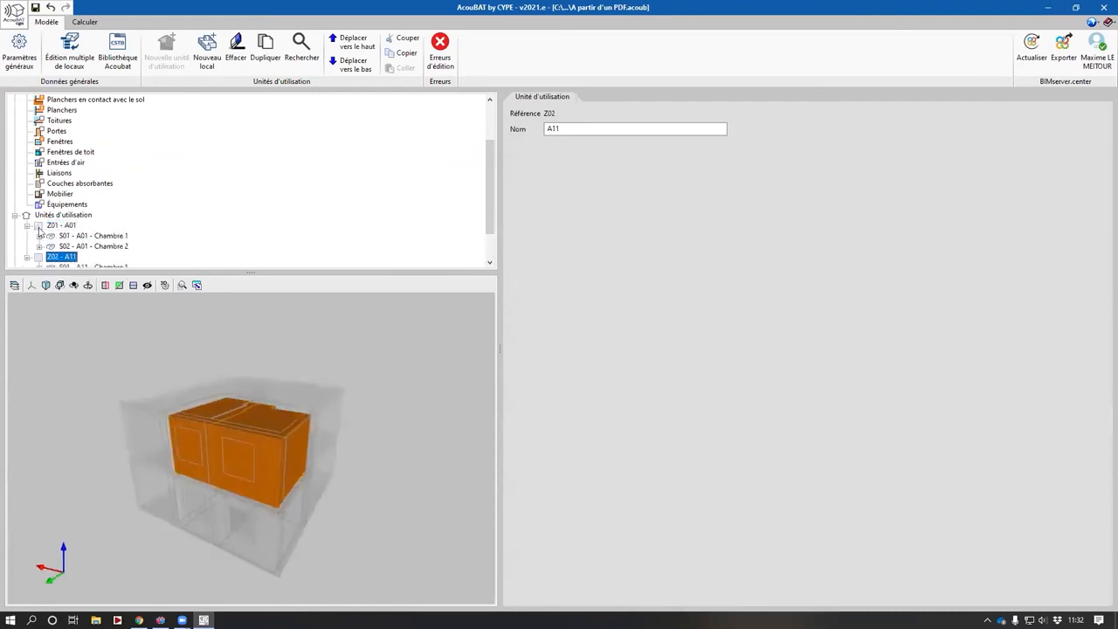
pyautogui.scroll(-2, 39, 231)
# - Move the room A11 - Chambre 1 up into usage unit Z01, then back down into Z02
pyautogui.click(96, 225)
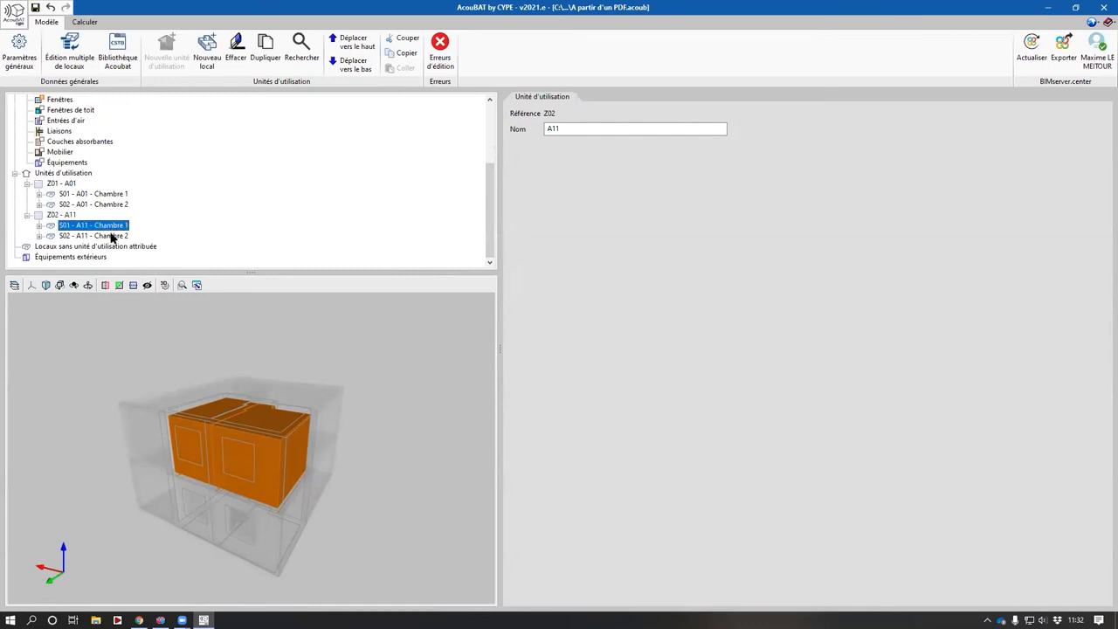
pyautogui.click(348, 44)
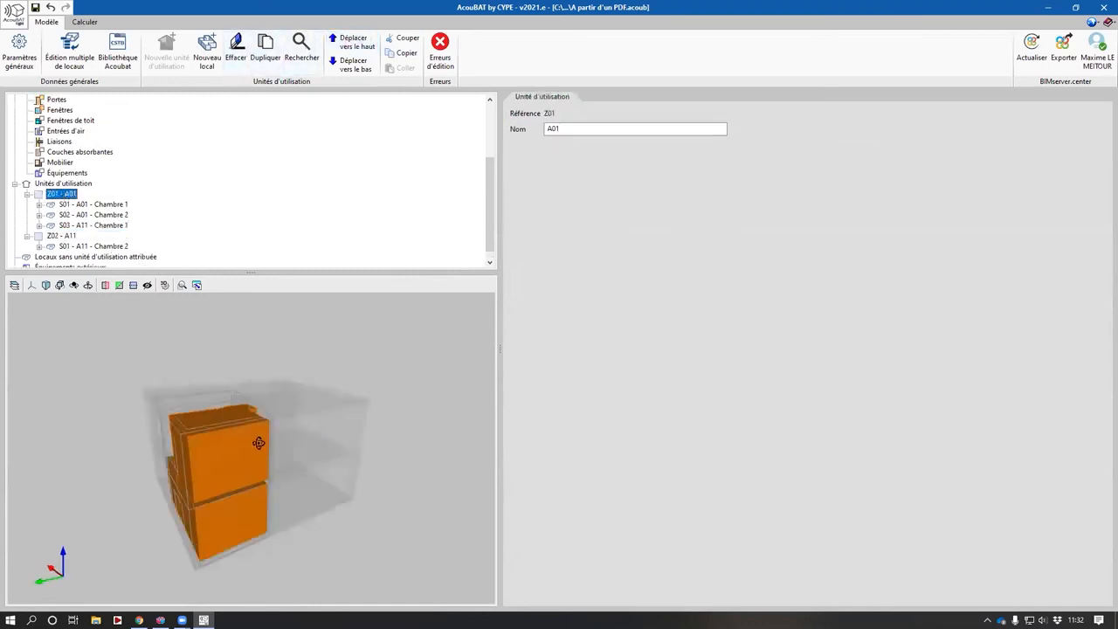
pyautogui.click(94, 225)
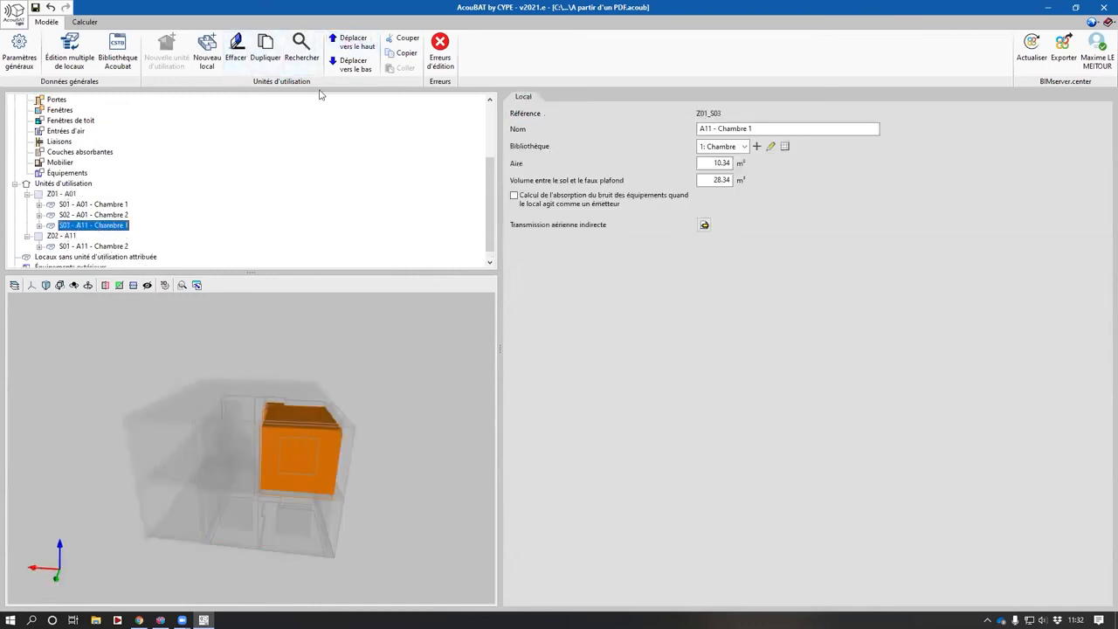
pyautogui.click(351, 64)
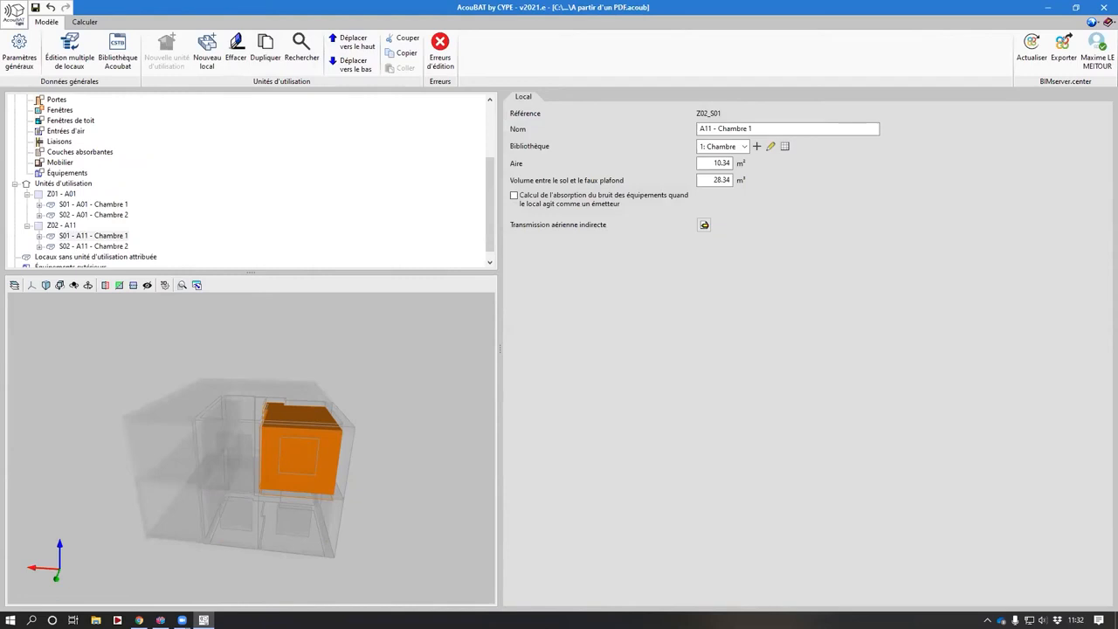
pyautogui.scroll(-2, 344, 444)
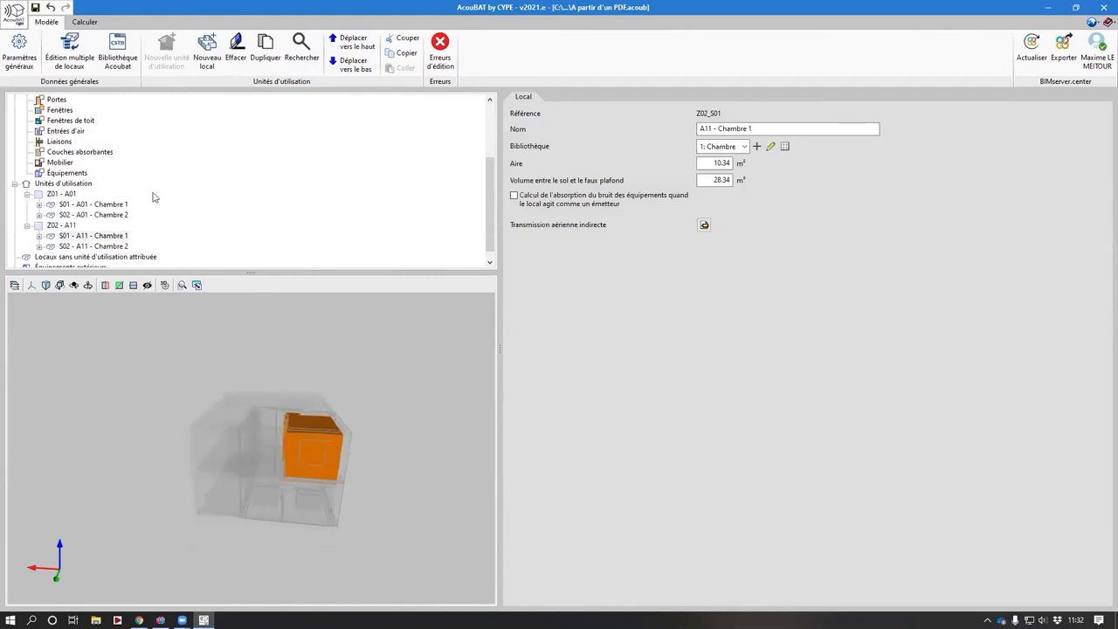
pyautogui.scroll(-1, 155, 195)
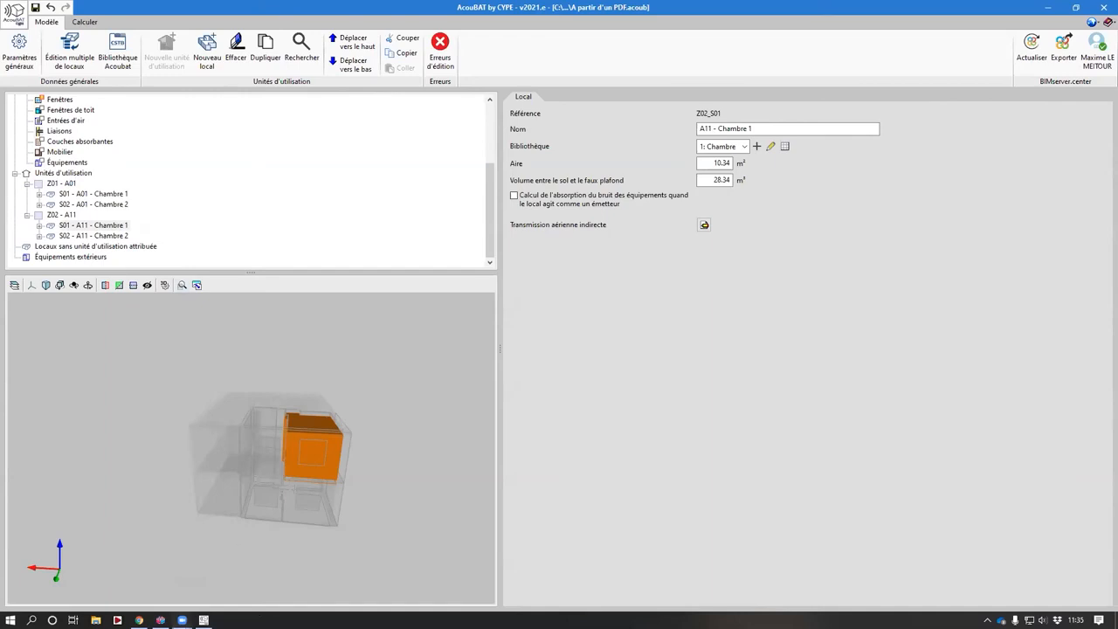
# - Switch to IFC Builder and open the recent project Configuration simplifiée.cbim
pyautogui.moveTo(160, 619)
pyautogui.click(164, 586)
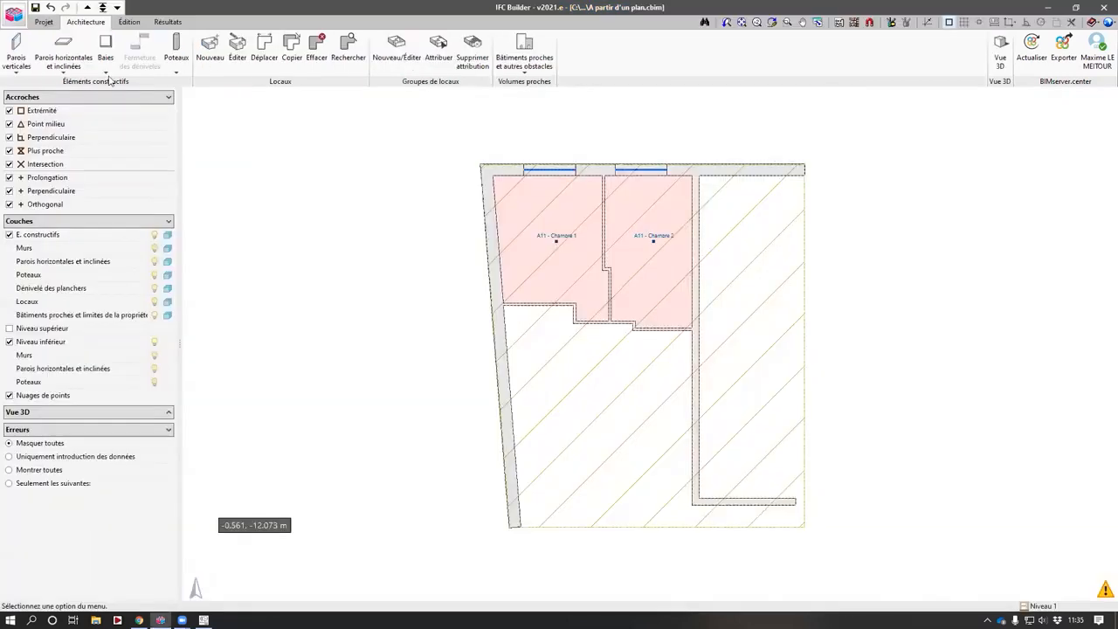
pyautogui.click(44, 22)
pyautogui.moveTo(103, 161)
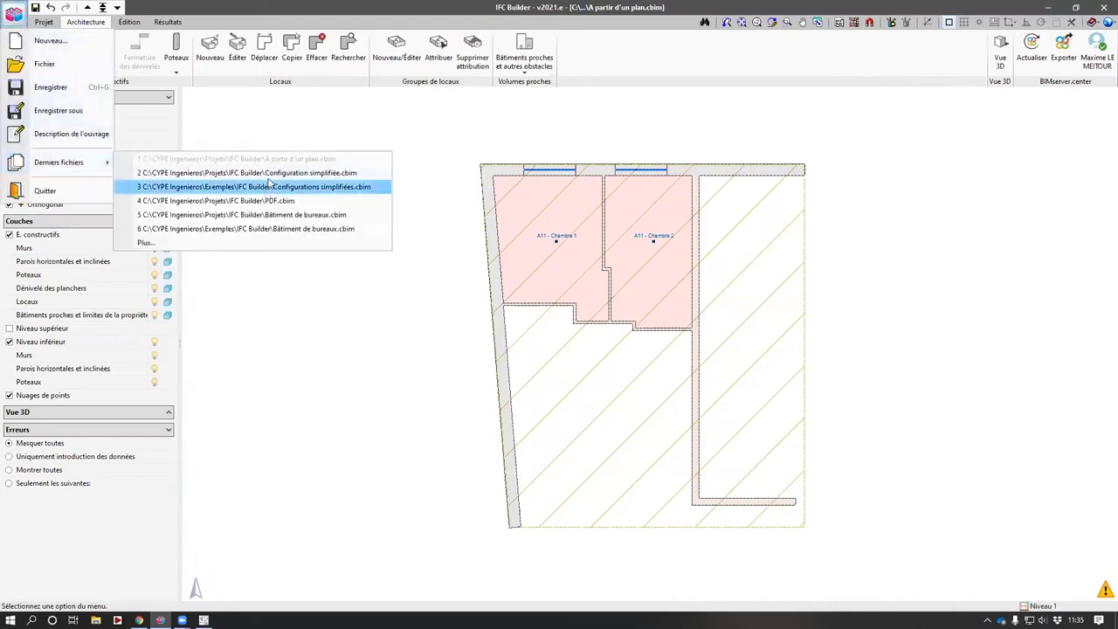
pyautogui.click(219, 185)
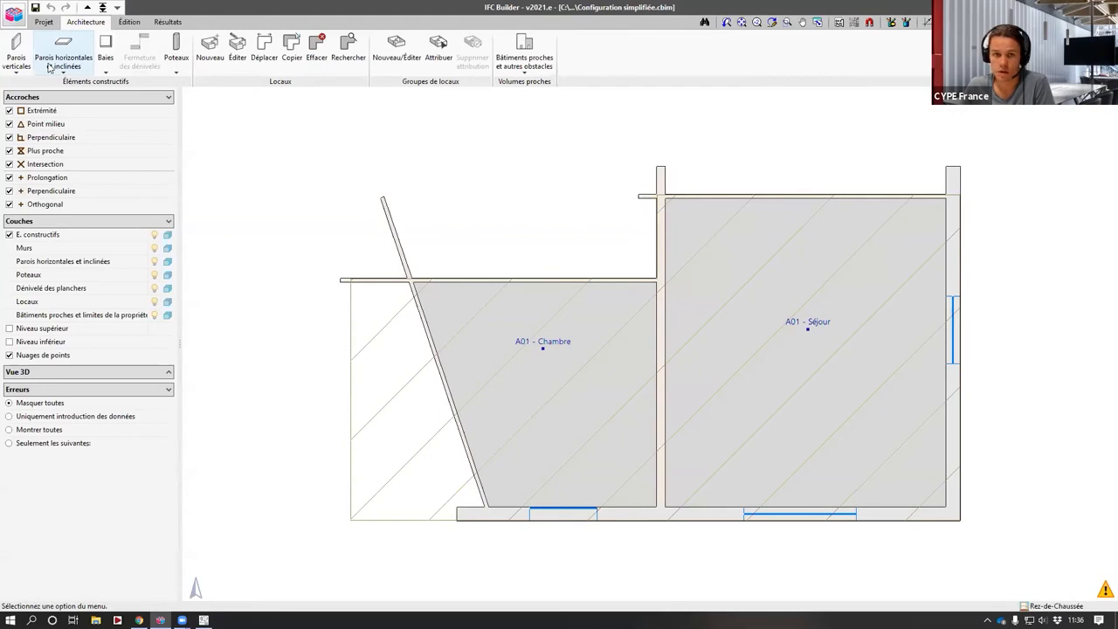
# - Open the vertical-wall editing dialog for the upper interior wall to check its Cloison wall type
pyautogui.click(16, 51)
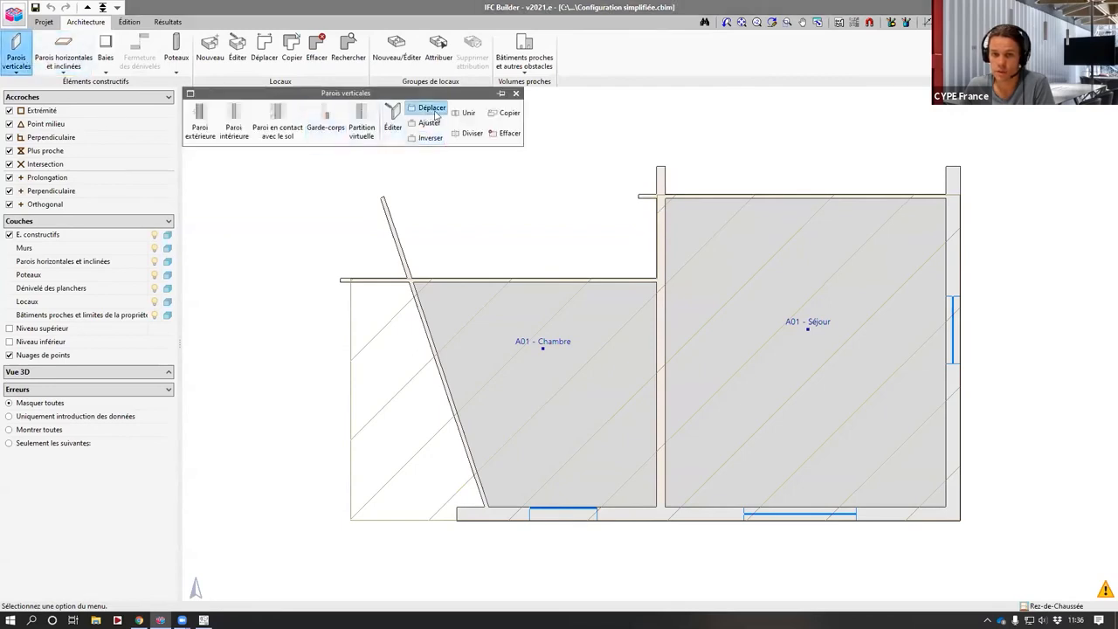
pyautogui.click(430, 107)
pyautogui.click(733, 195)
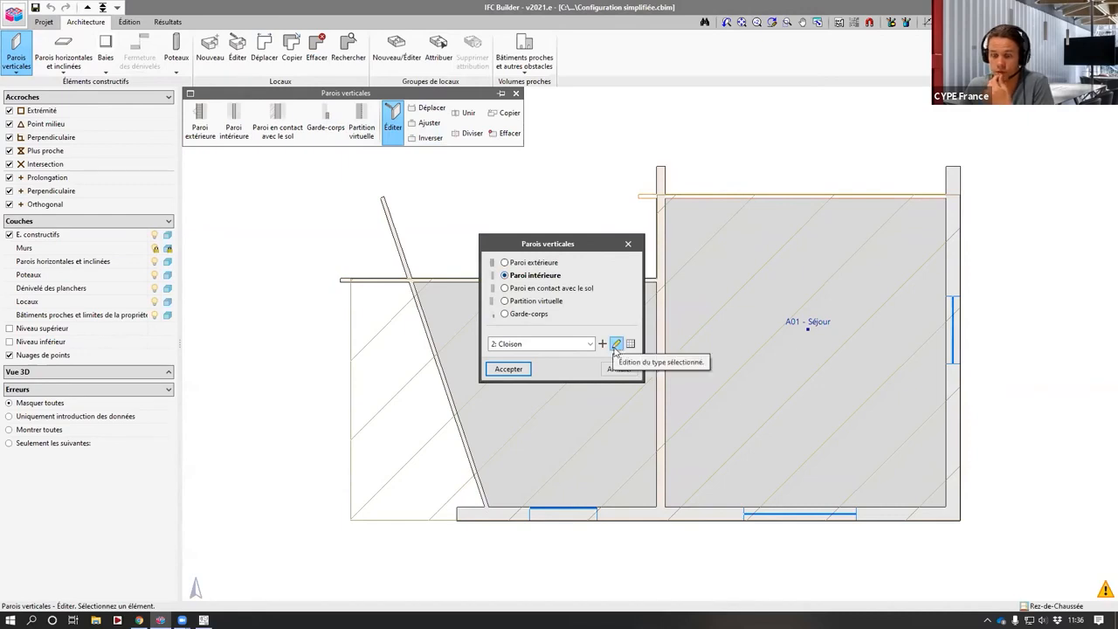
# - Switch to AcouBAT and open the recent project Webinaire AcouBAT 28042021.acoub, showing its interior wall types library
pyautogui.click(203, 620)
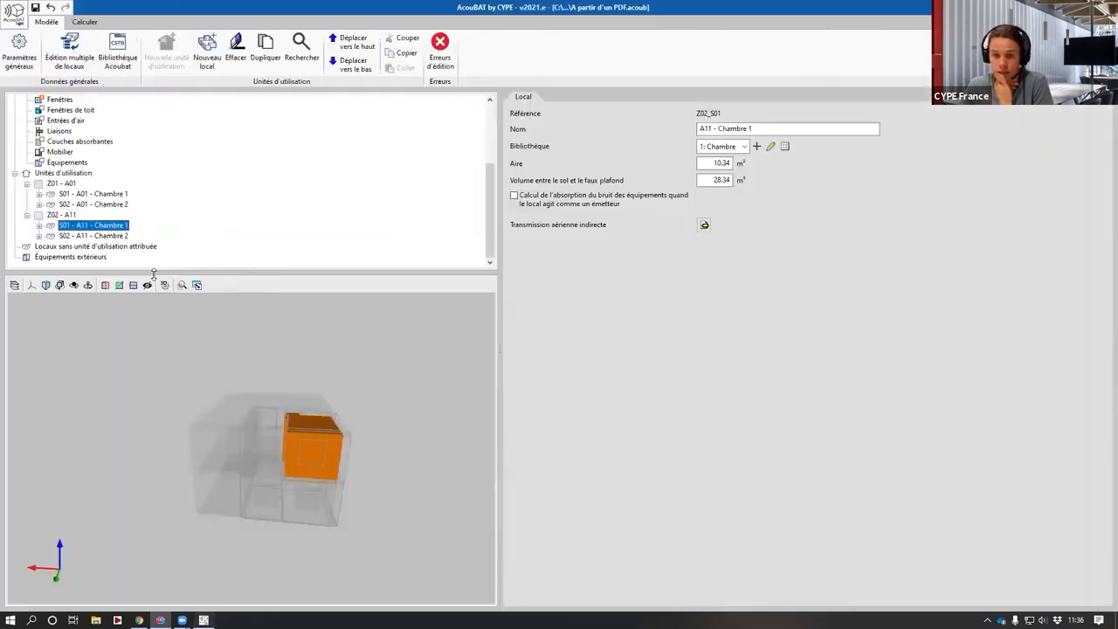
pyautogui.click(13, 16)
pyautogui.moveTo(87, 162)
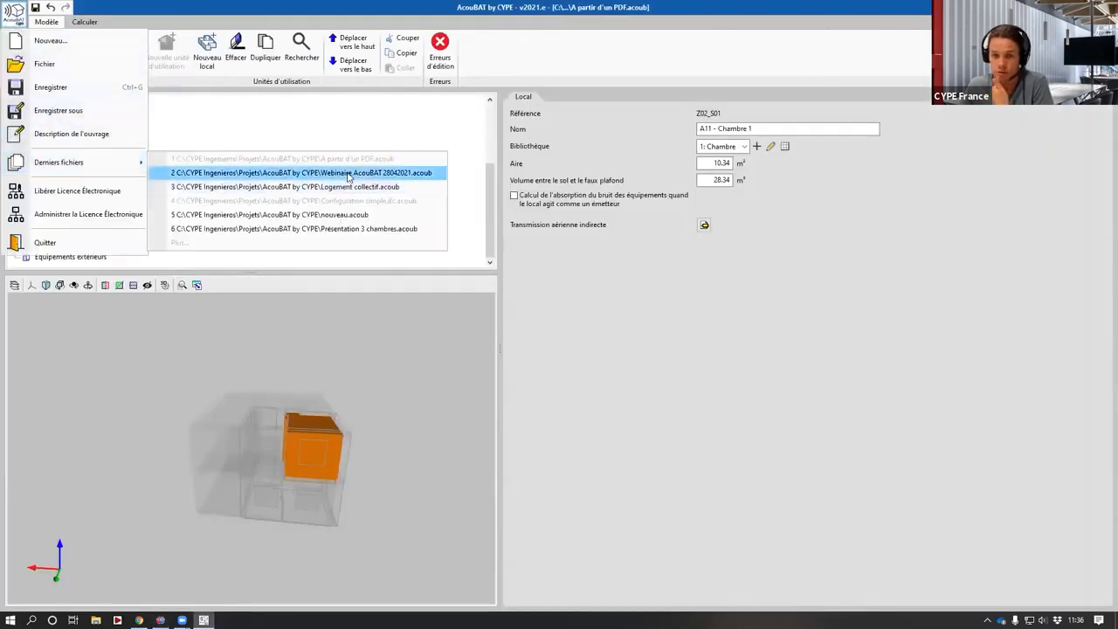
pyautogui.click(174, 173)
pyautogui.click(469, 339)
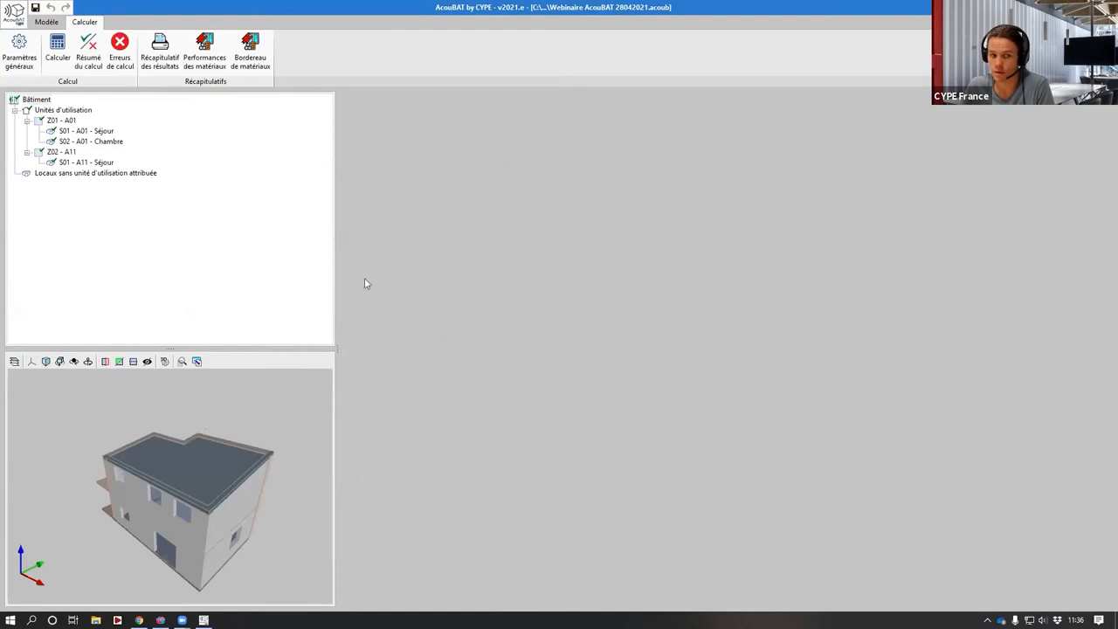
pyautogui.click(41, 24)
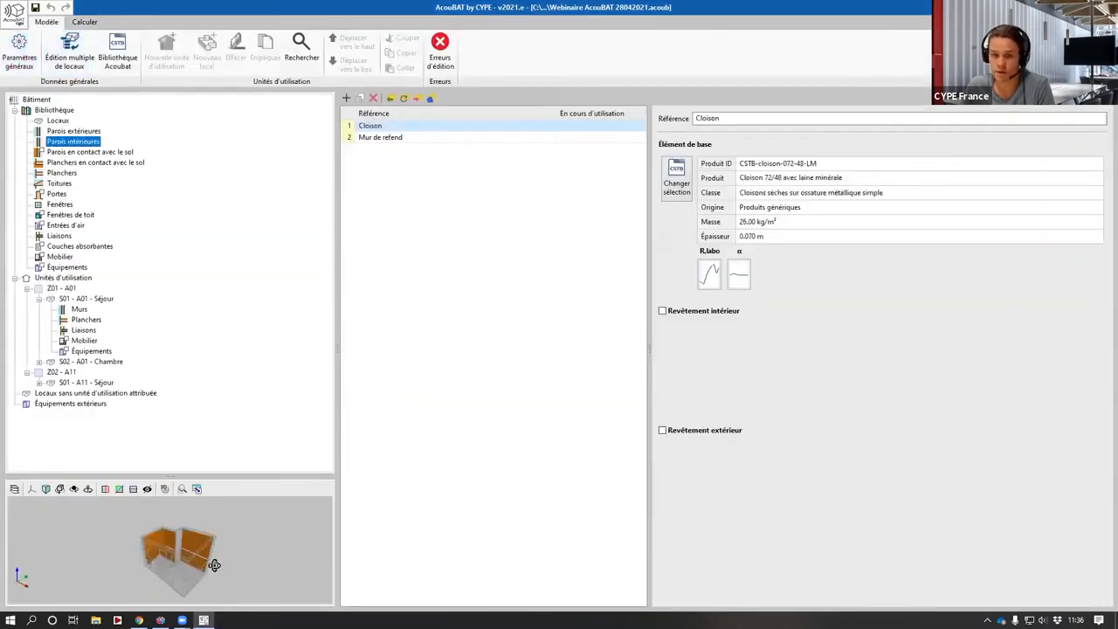
pyautogui.moveTo(215, 566); pyautogui.dragTo(182, 585, button='middle')
# - Close the vertical-wall editing dialog in IFC Builder
pyautogui.click(160, 619)
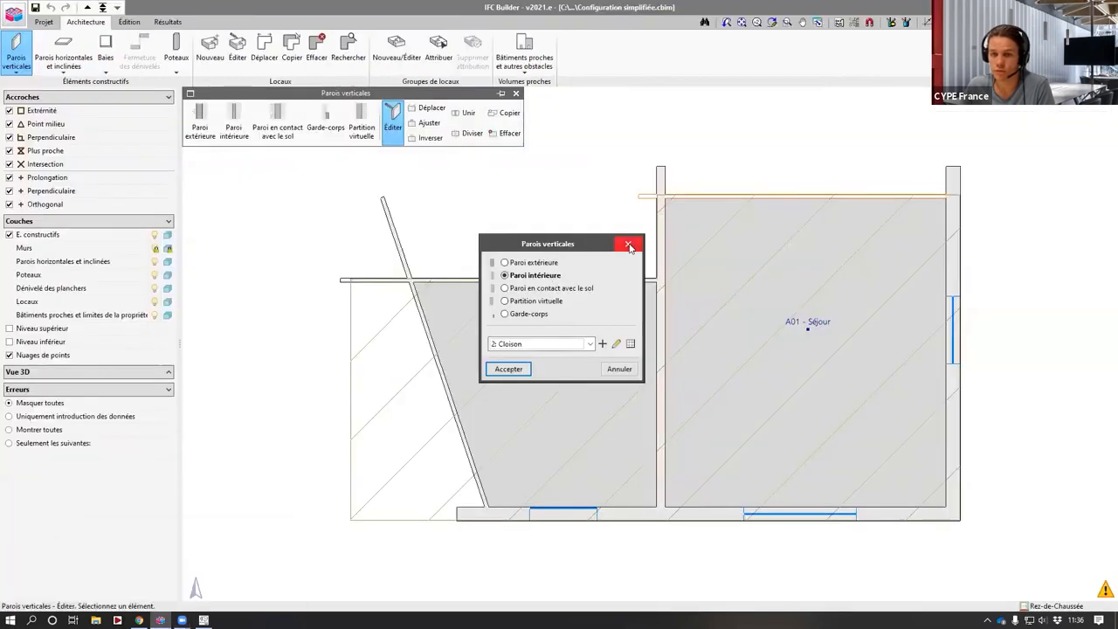
pyautogui.click(630, 245)
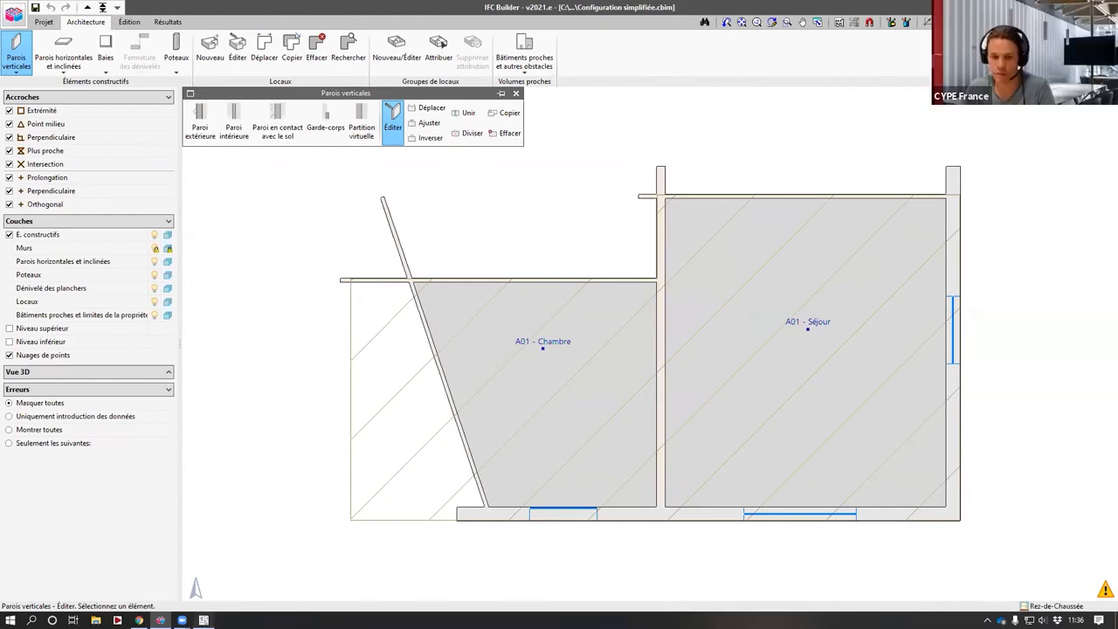
# - Review the ground-contact floor, intermediate floor and roof types in AcouBAT's library with an enlarged 3D preview
pyautogui.click(203, 620)
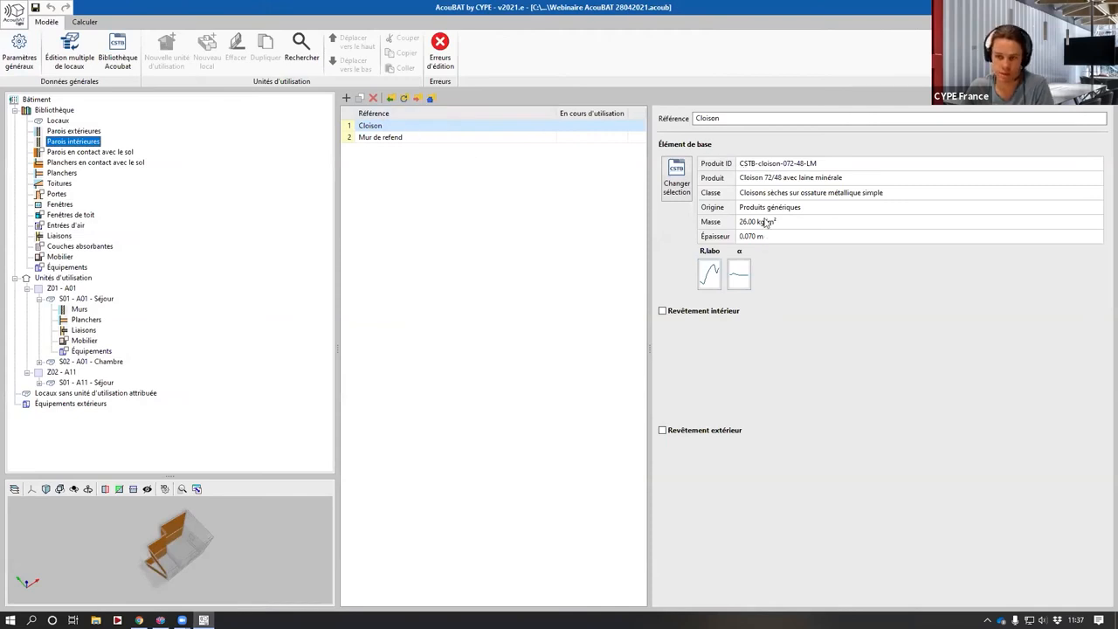
pyautogui.click(96, 162)
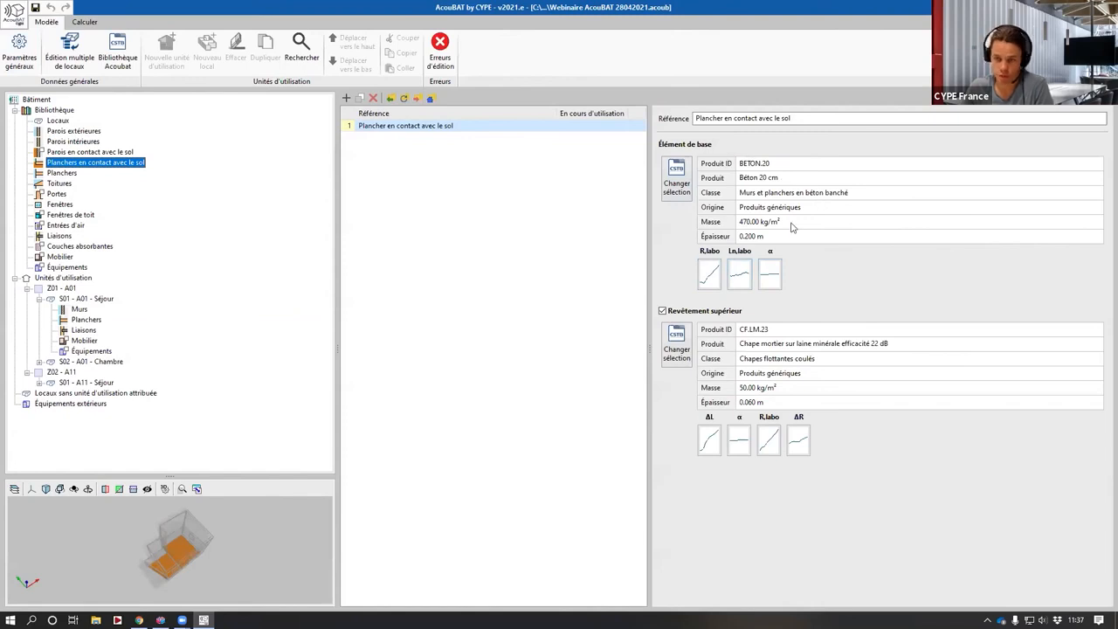
pyautogui.click(62, 173)
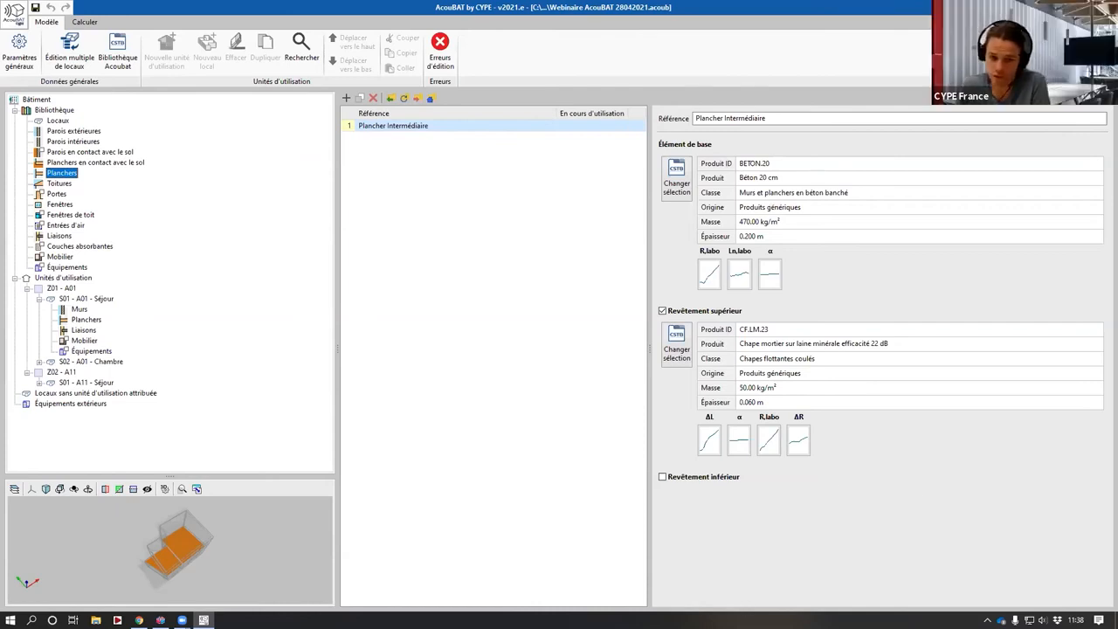
pyautogui.click(161, 620)
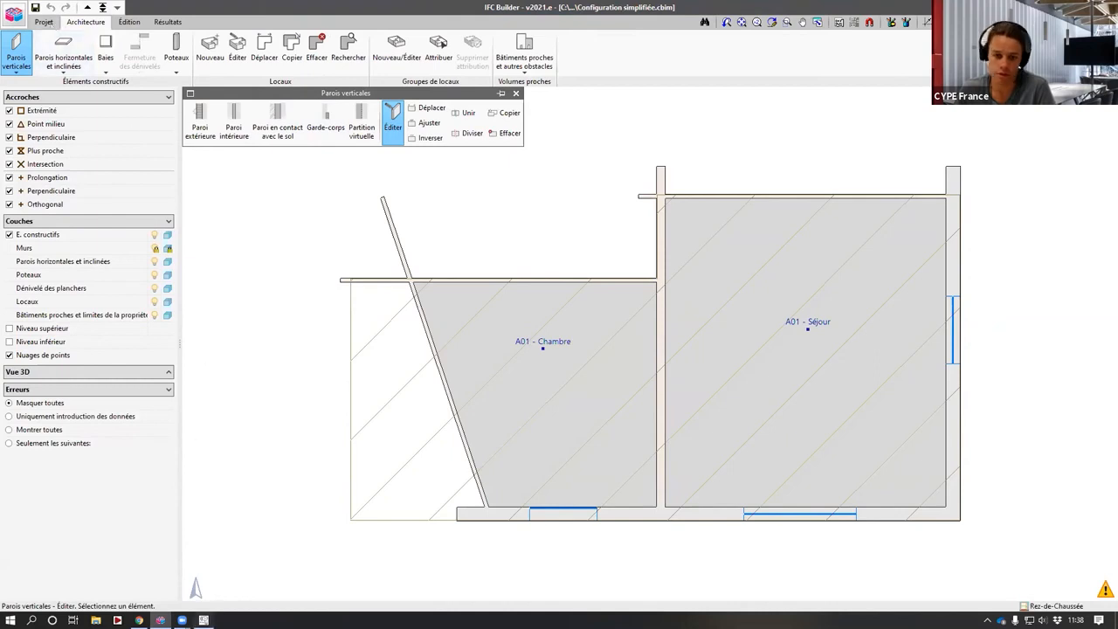
pyautogui.click(203, 620)
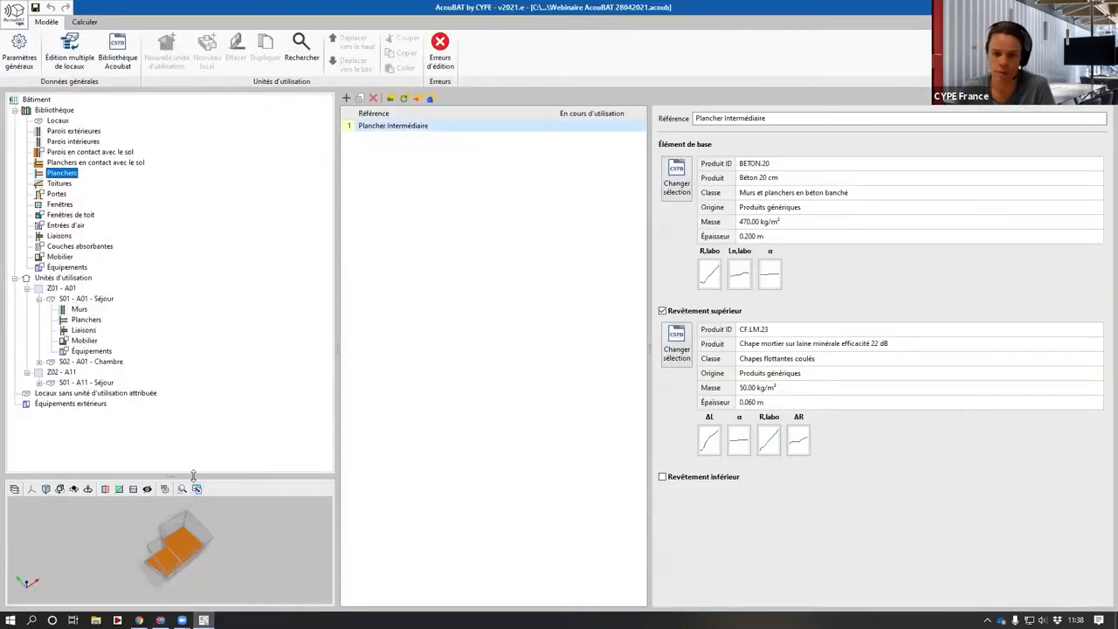
pyautogui.moveTo(192, 477); pyautogui.dragTo(190, 341)
pyautogui.click(59, 184)
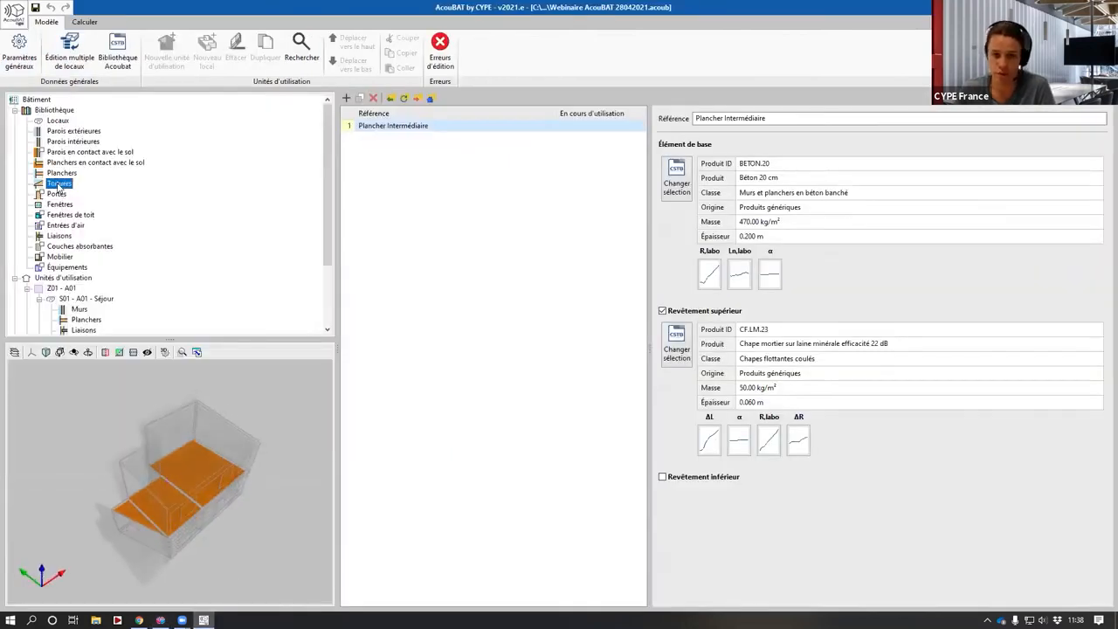
pyautogui.moveTo(127, 527); pyautogui.dragTo(163, 504, button='middle')
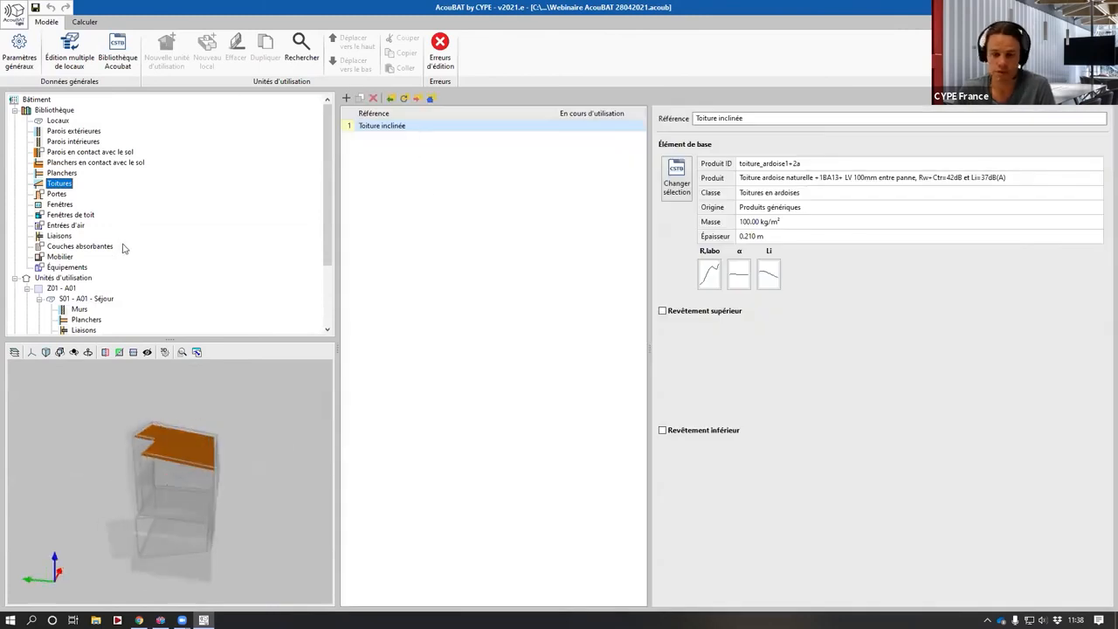
# - Inspect the room S01 - A11 - Séjour in usage unit Z02 - A11 and its 3D volume
pyautogui.scroll(-3, 125, 249)
pyautogui.click(85, 299)
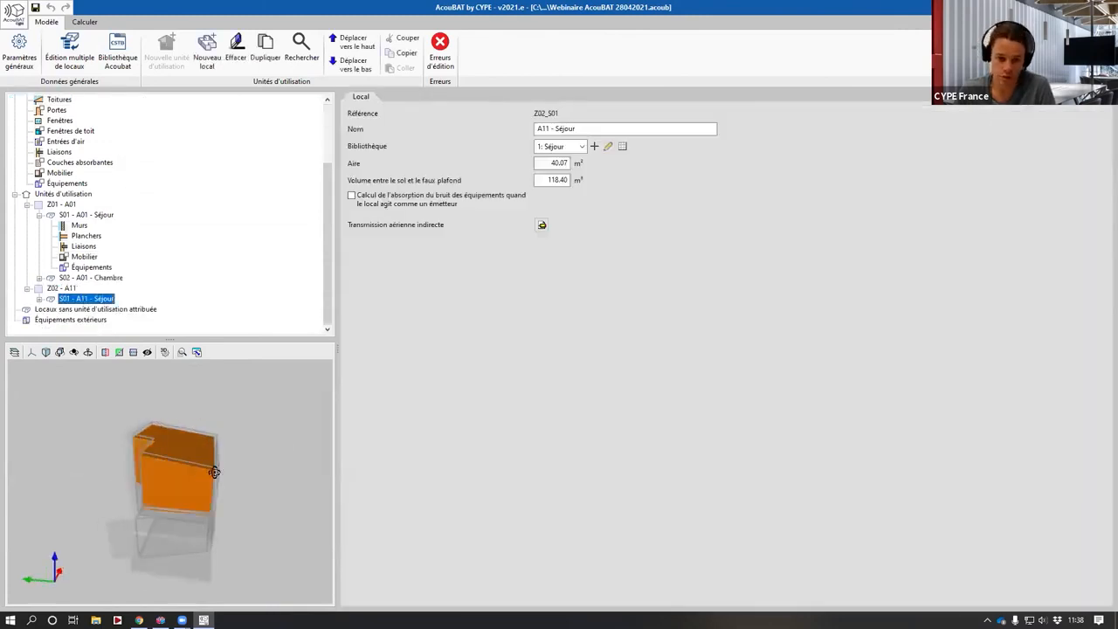
pyautogui.moveTo(212, 464)
pyautogui.mouseDown(button='middle')
pyautogui.moveTo(230, 467)
pyautogui.moveTo(223, 476)
pyautogui.mouseUp(button='middle')
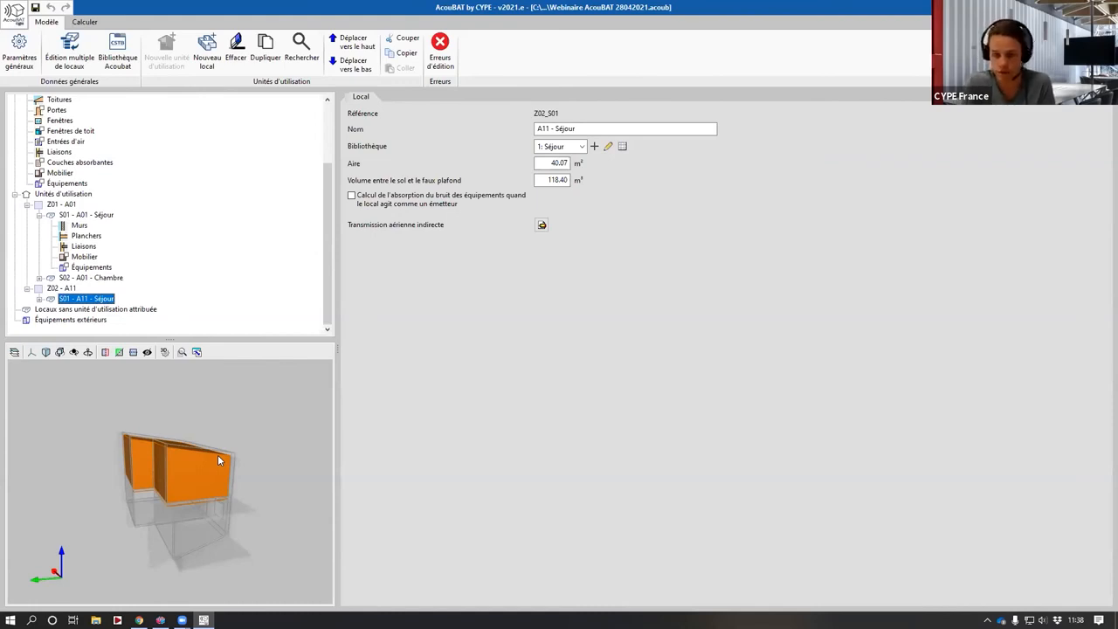
pyautogui.scroll(1, 240, 380)
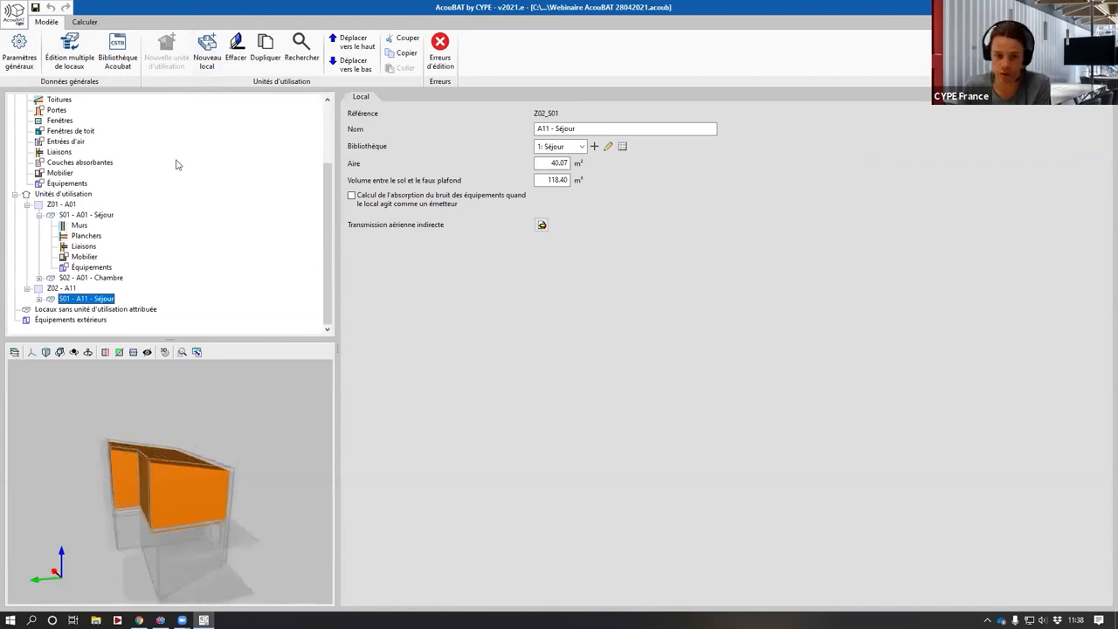
pyautogui.scroll(3, 177, 164)
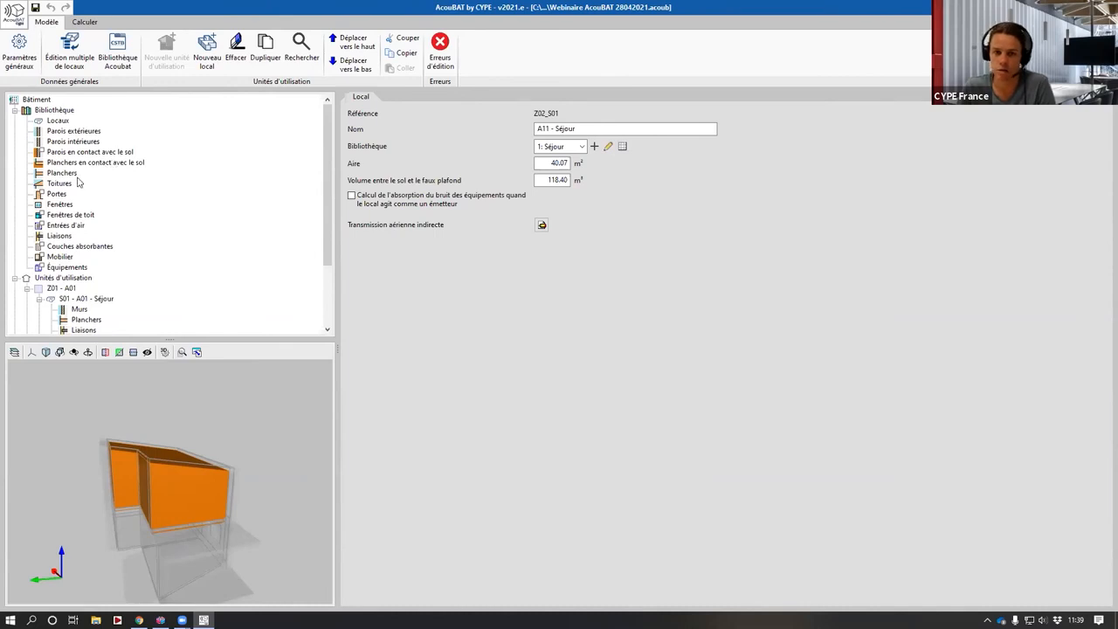
# - Enable the lower covering (Revêtement inférieur) on the Plancher Intermédiaire floor type
pyautogui.click(61, 173)
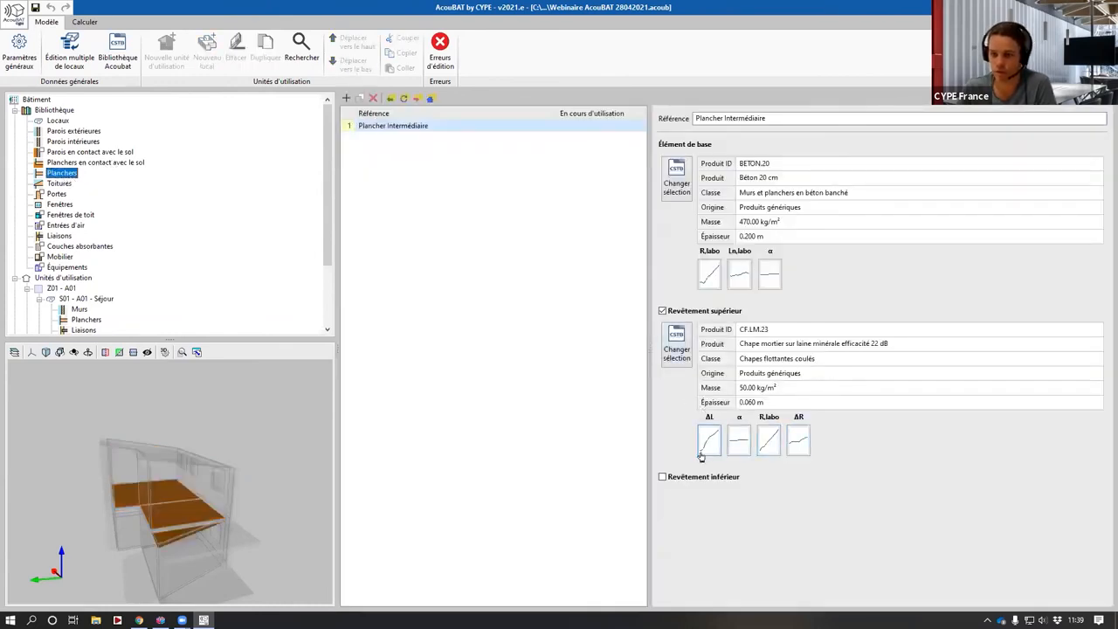
pyautogui.click(690, 477)
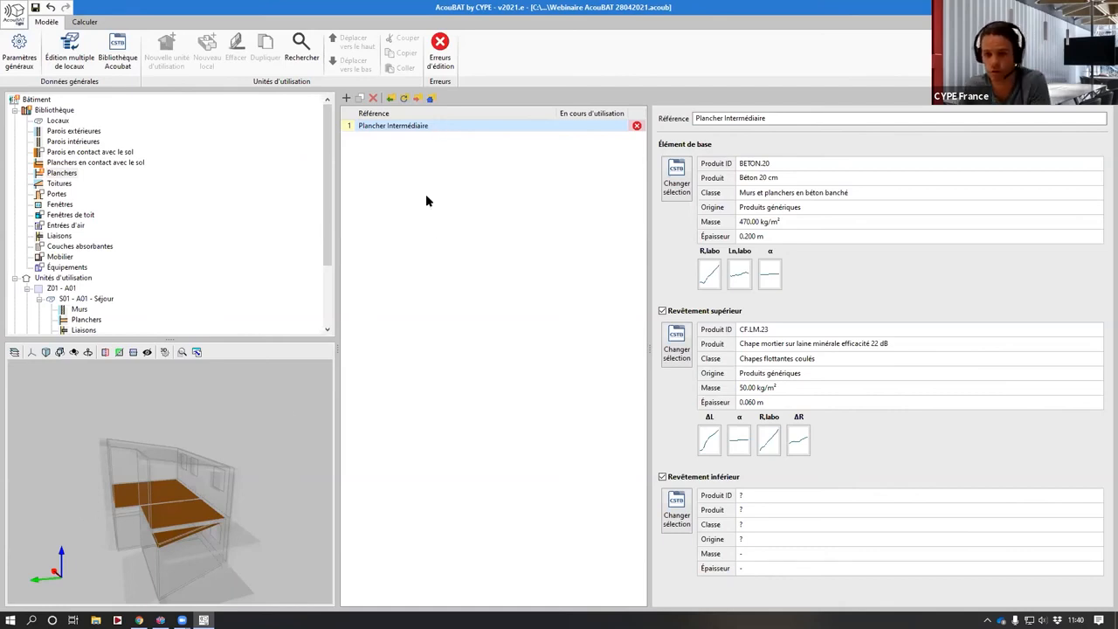
pyautogui.moveTo(110, 512); pyautogui.dragTo(228, 501)
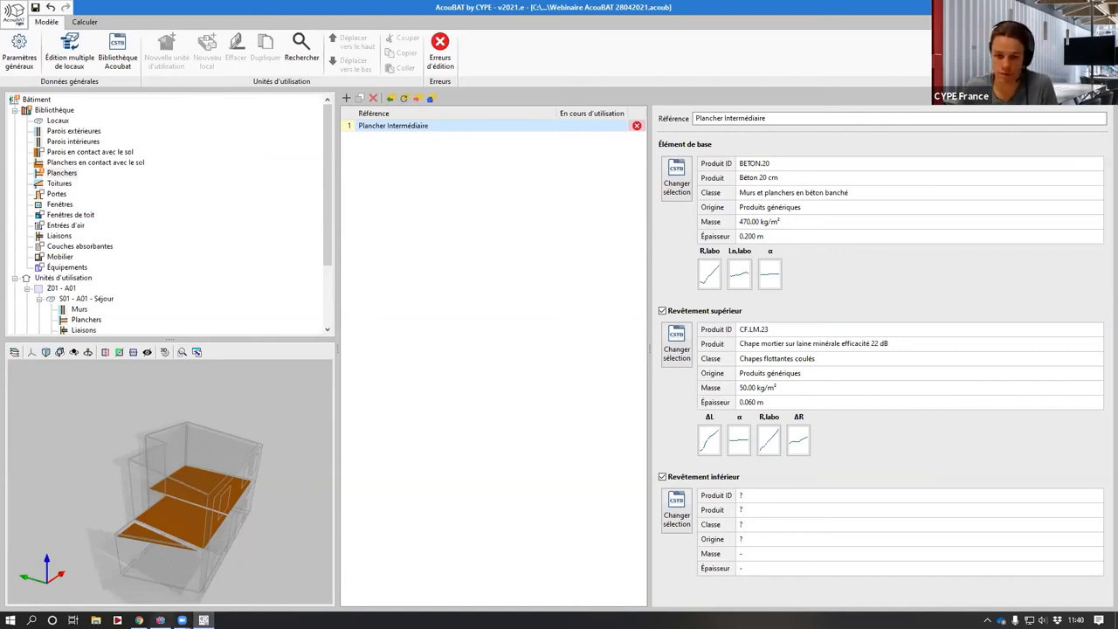
# - Switch to IFC Builder, move up to Niveau 1 and display the lower-level layer
pyautogui.click(160, 620)
pyautogui.scroll(1, 563, 318)
pyautogui.click(87, 7)
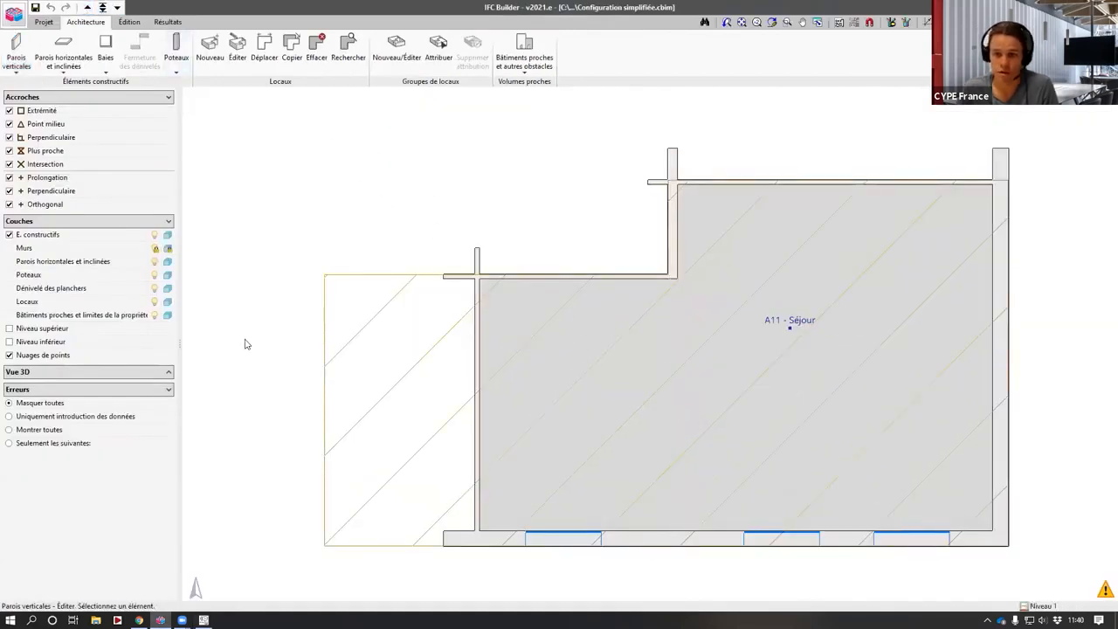
pyautogui.click(48, 343)
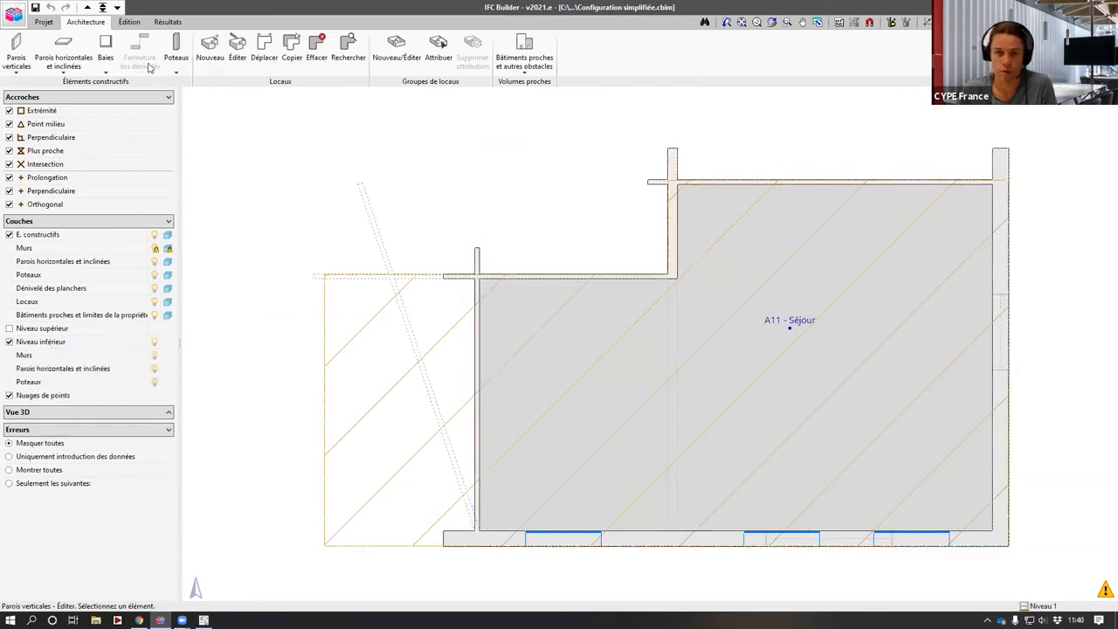
# - Split the floor slab with a vertical line through the wall corner left of A11 - Séjour
pyautogui.click(65, 54)
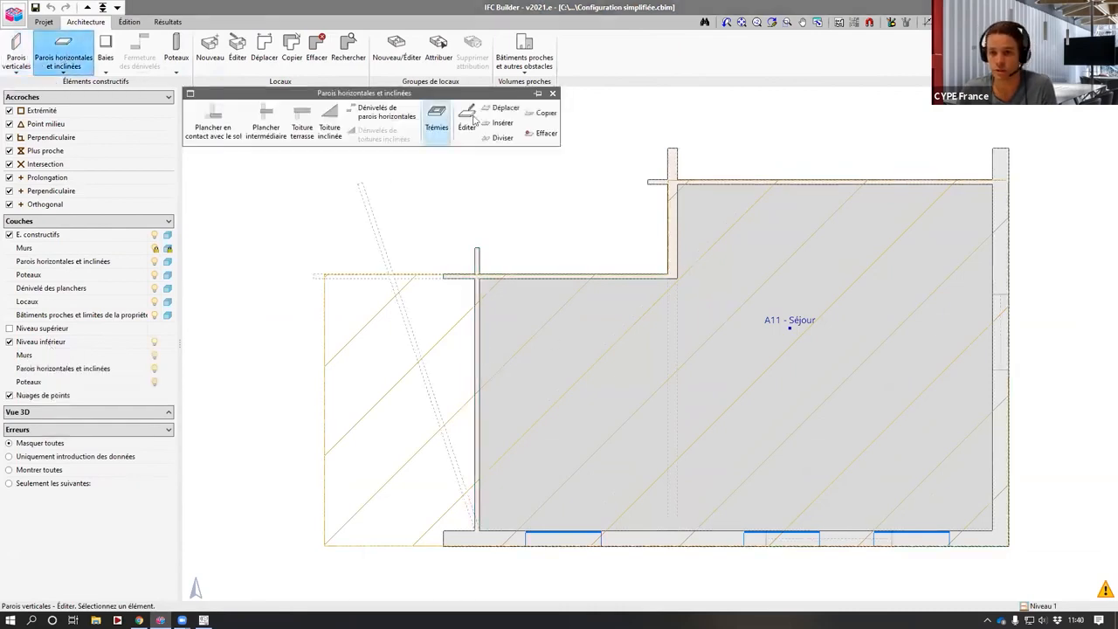
pyautogui.click(503, 137)
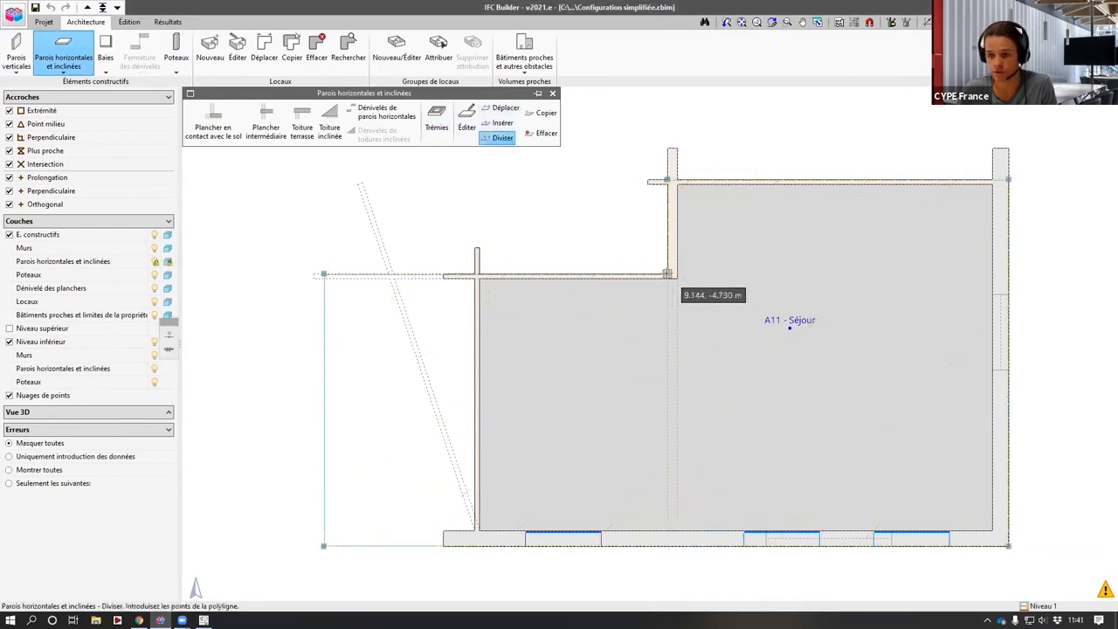
pyautogui.click(667, 273)
pyautogui.click(667, 545)
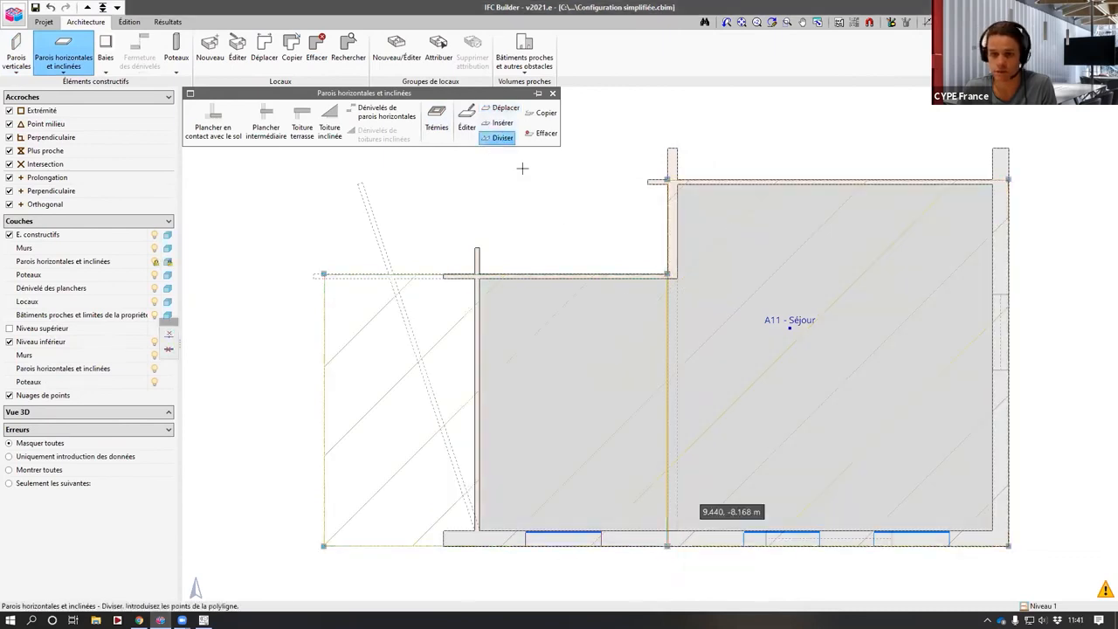
# - Edit the slab part left of the split, giving it the new floor reference Pl 2
pyautogui.click(475, 120)
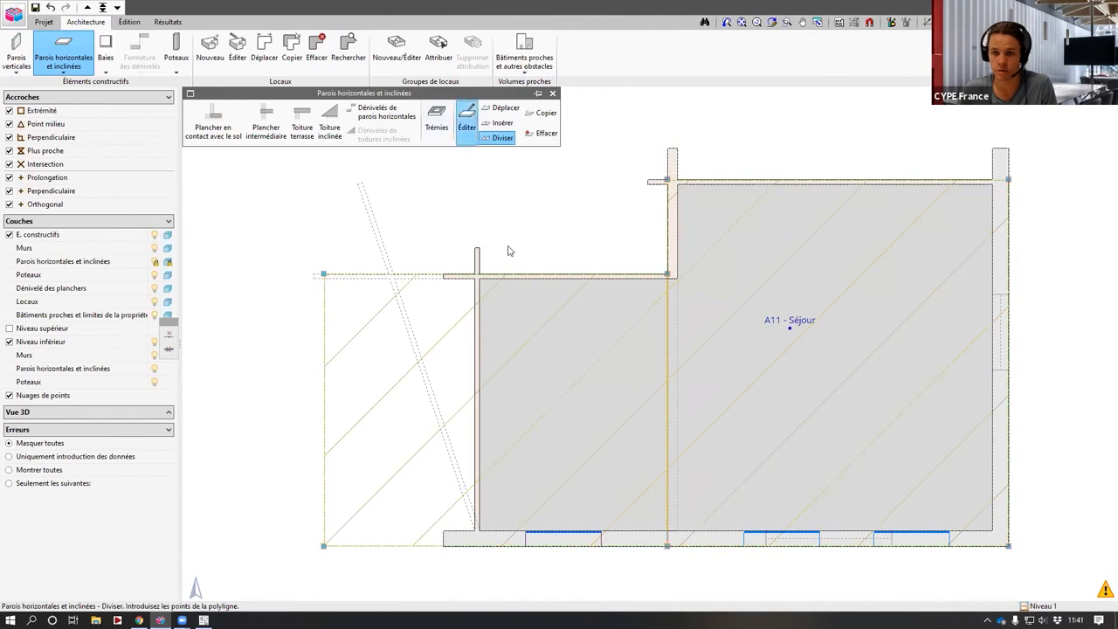
pyautogui.click(329, 329)
pyautogui.click(632, 337)
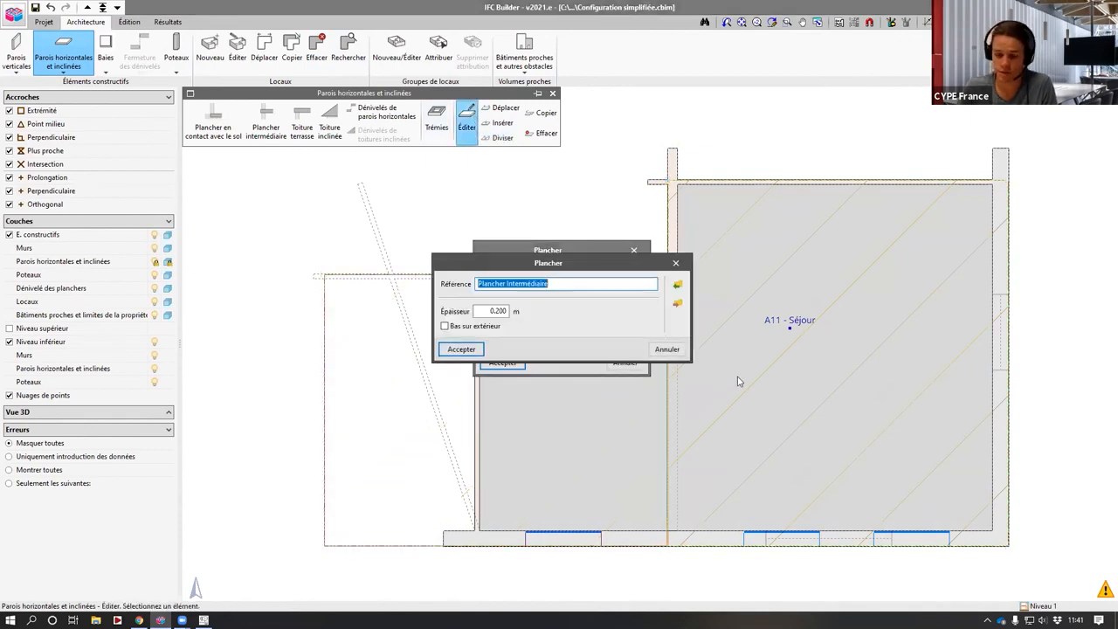
pyautogui.press('Escape')
pyautogui.click(611, 336)
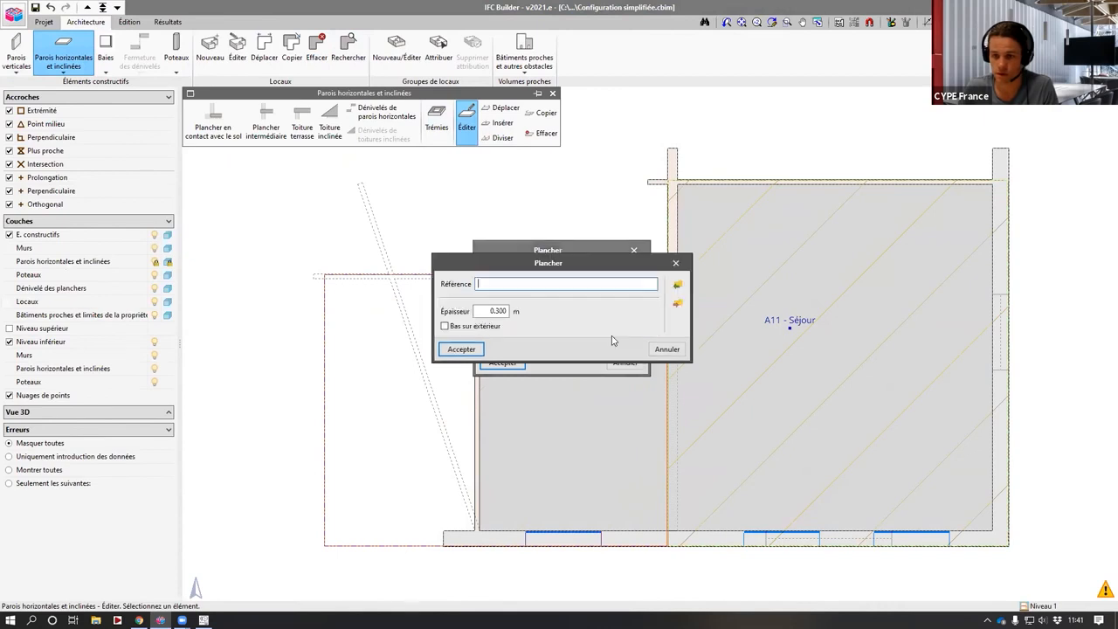
pyautogui.write('Pl 2')
pyautogui.press('Tab')
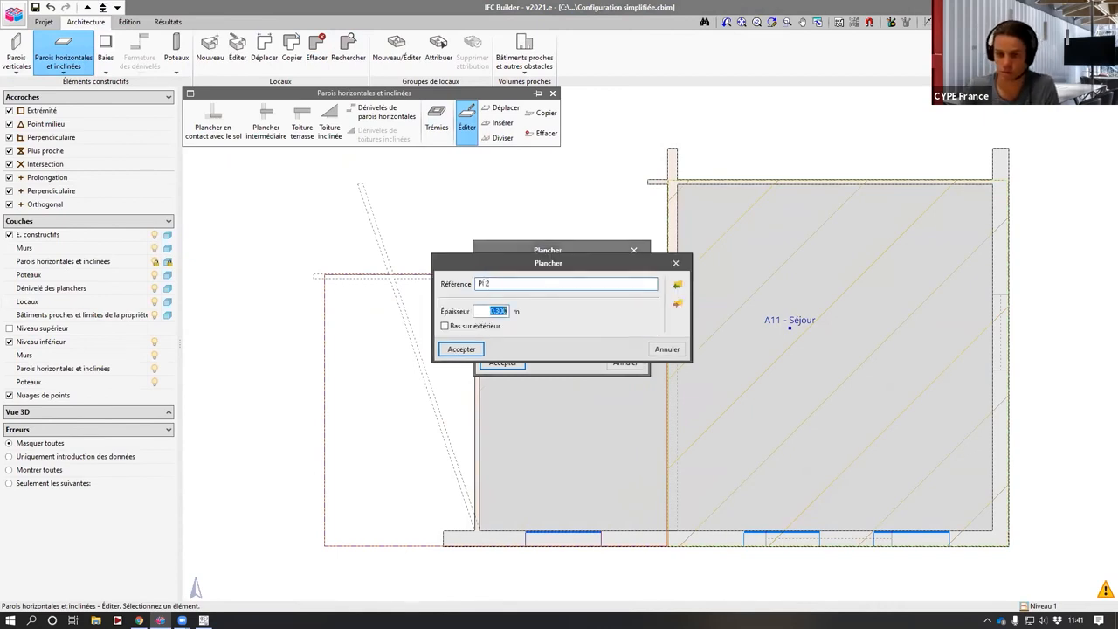
pyautogui.press('Return')
pyautogui.click(491, 362)
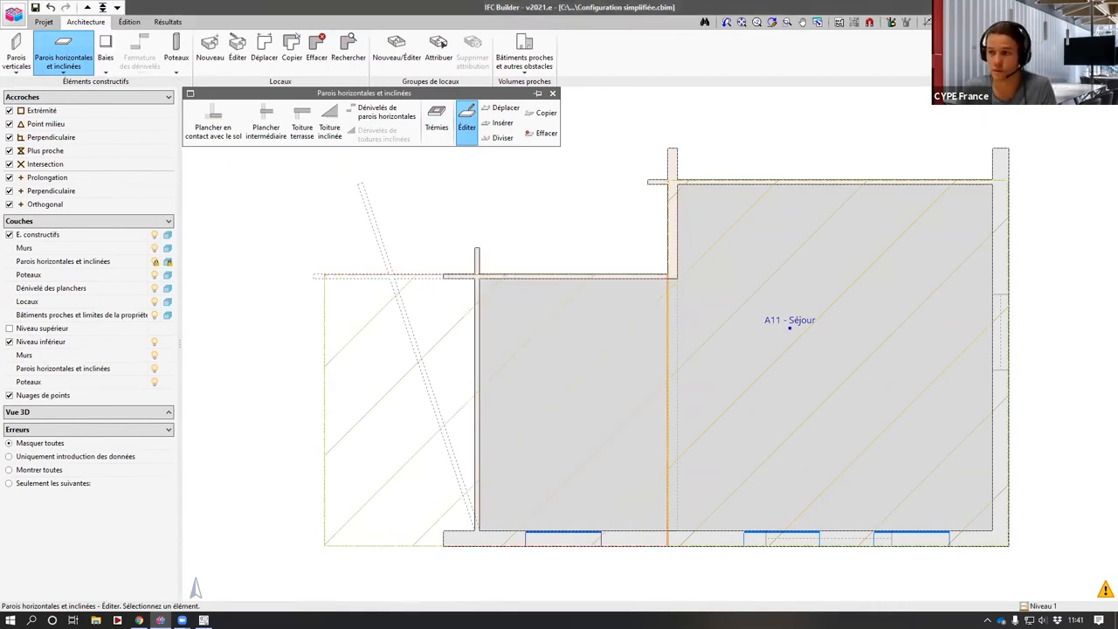
# - Export the model to the BIMserver.center project, overwriting the existing file, and update the BIM model in AcouBAT
pyautogui.press('Escape')
pyautogui.press('Return')
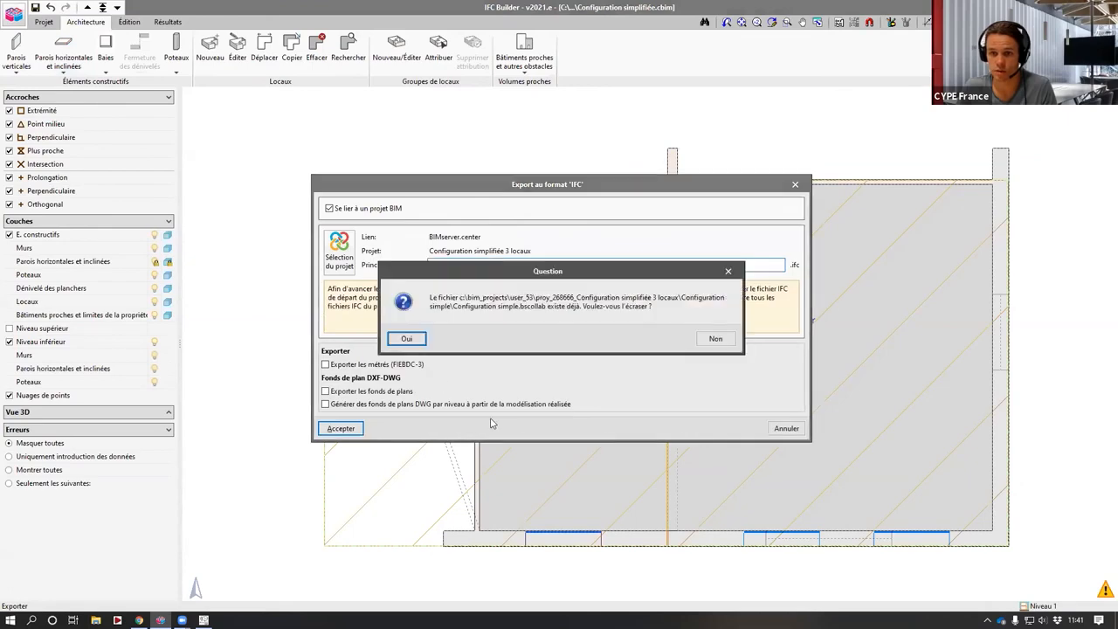
pyautogui.click(407, 339)
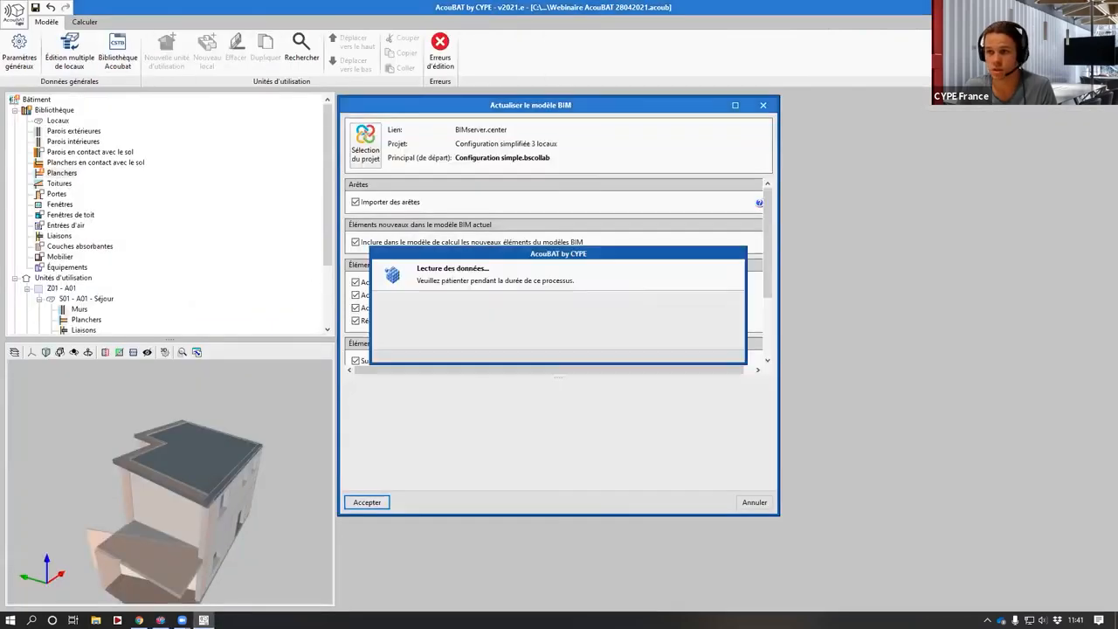
pyautogui.press('Return')
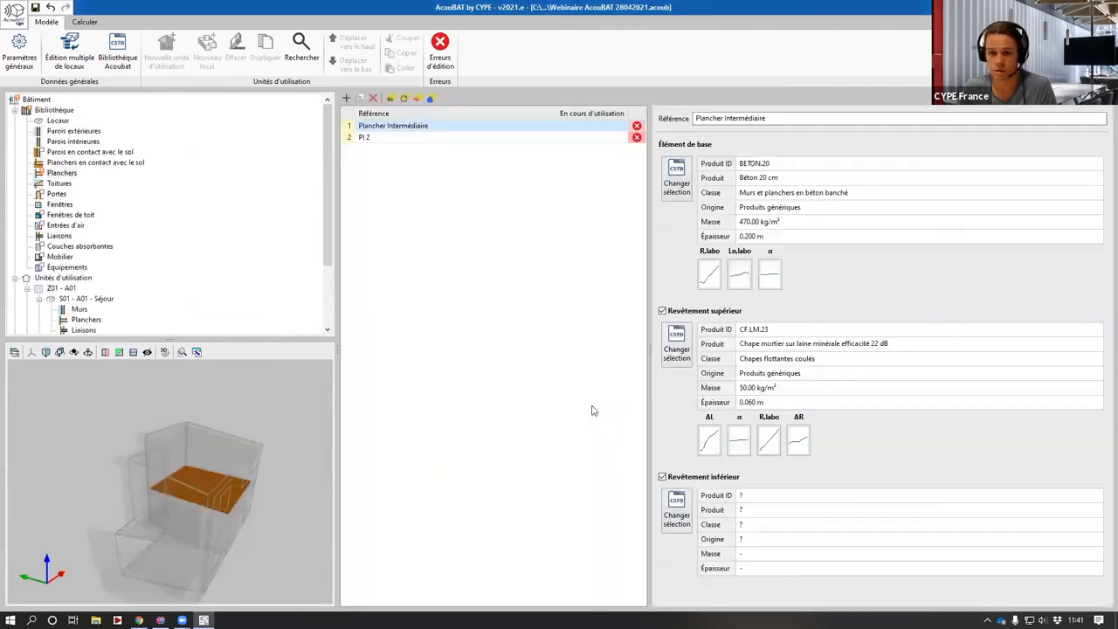
# - Inspect the floor types in the library, selecting Pl 2 and checking its layers in the 3D view
pyautogui.moveTo(207, 491); pyautogui.dragTo(185, 497)
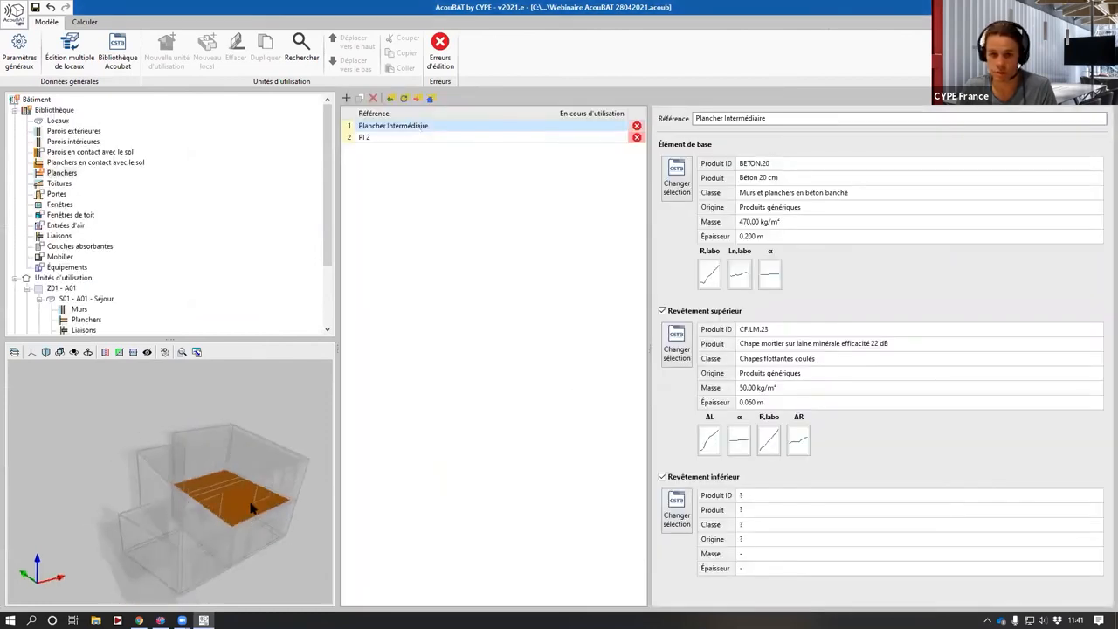
pyautogui.click(707, 477)
pyautogui.moveTo(297, 511); pyautogui.dragTo(253, 480)
pyautogui.click(370, 137)
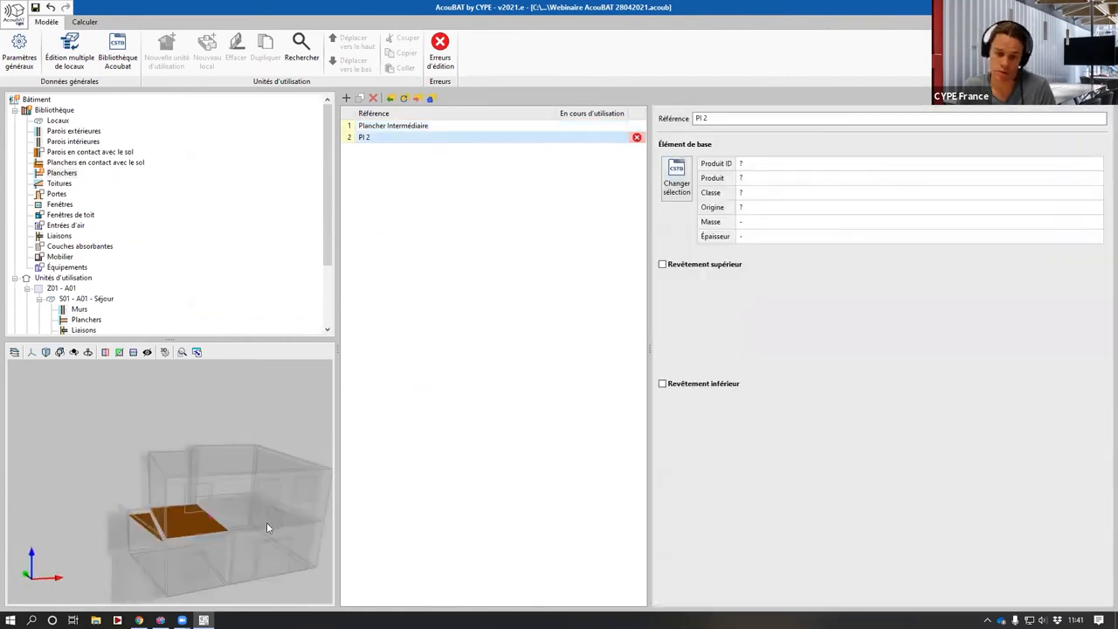
pyautogui.moveTo(266, 522)
pyautogui.mouseDown()
pyautogui.moveTo(267, 513)
pyautogui.moveTo(270, 533)
pyautogui.mouseUp()
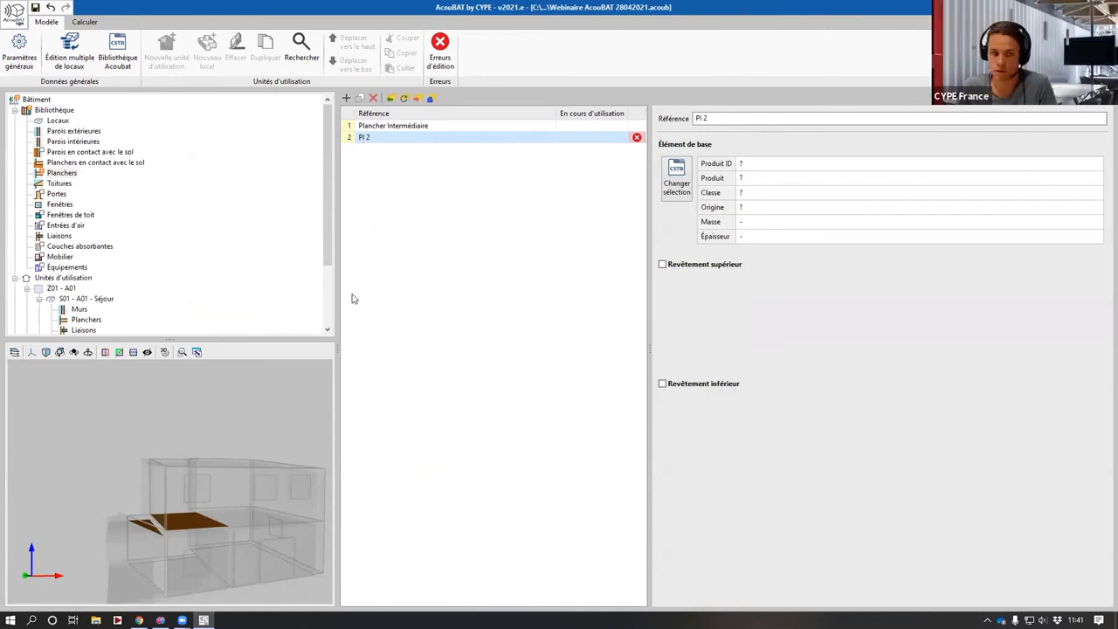
# - Inspect the properties of room S01 - A01 - Séjour, including its volume
pyautogui.scroll(-3, 332, 280)
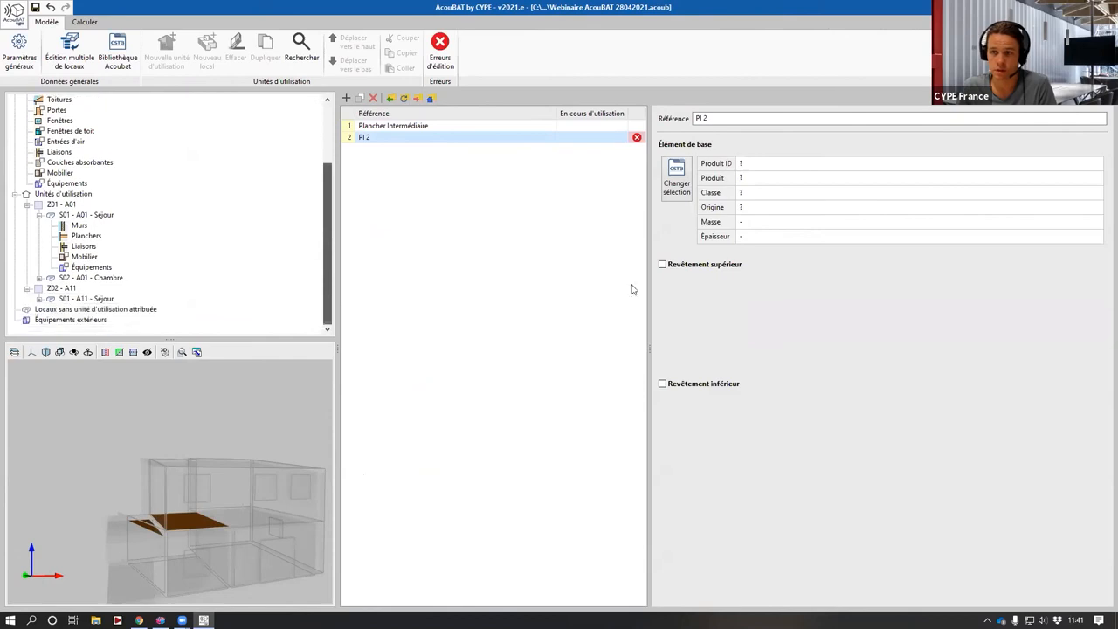
pyautogui.click(79, 215)
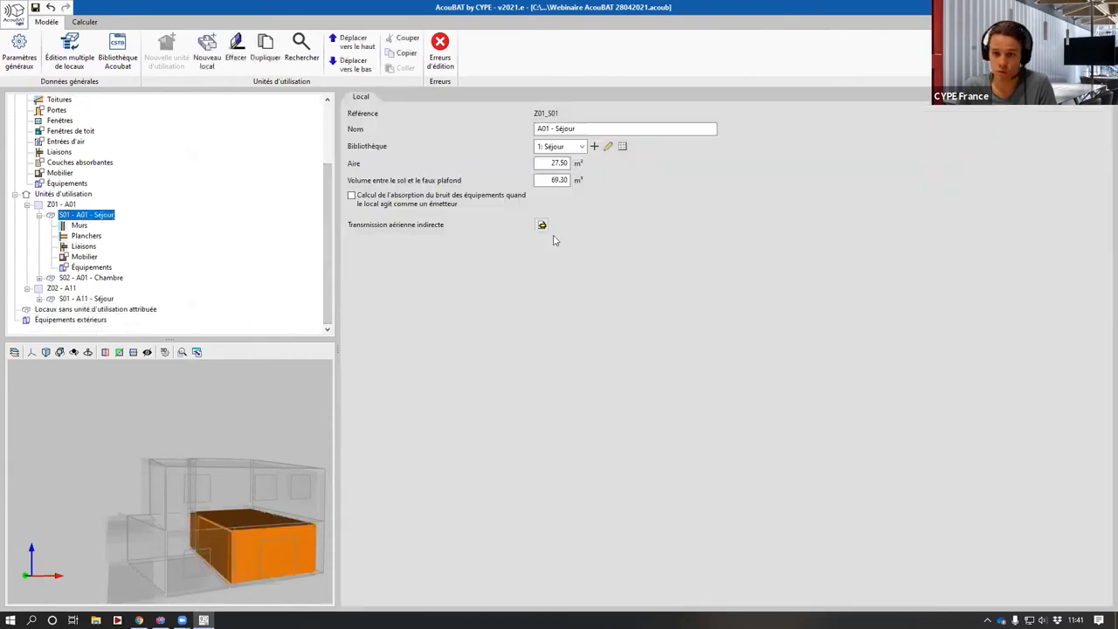
pyautogui.click(547, 179)
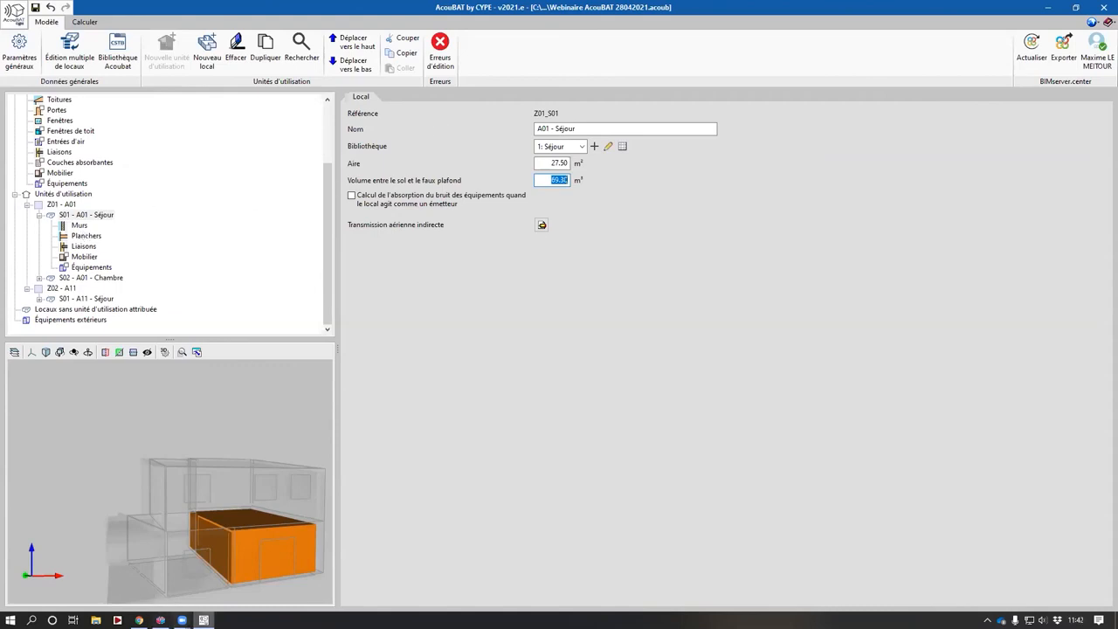
pyautogui.click(160, 620)
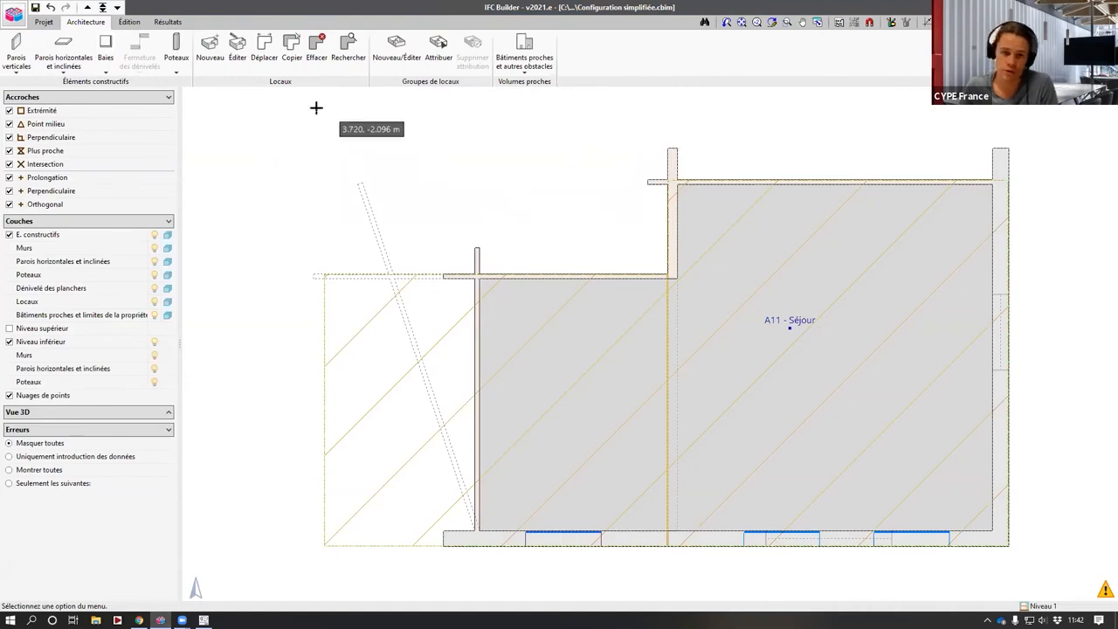
pyautogui.click(43, 22)
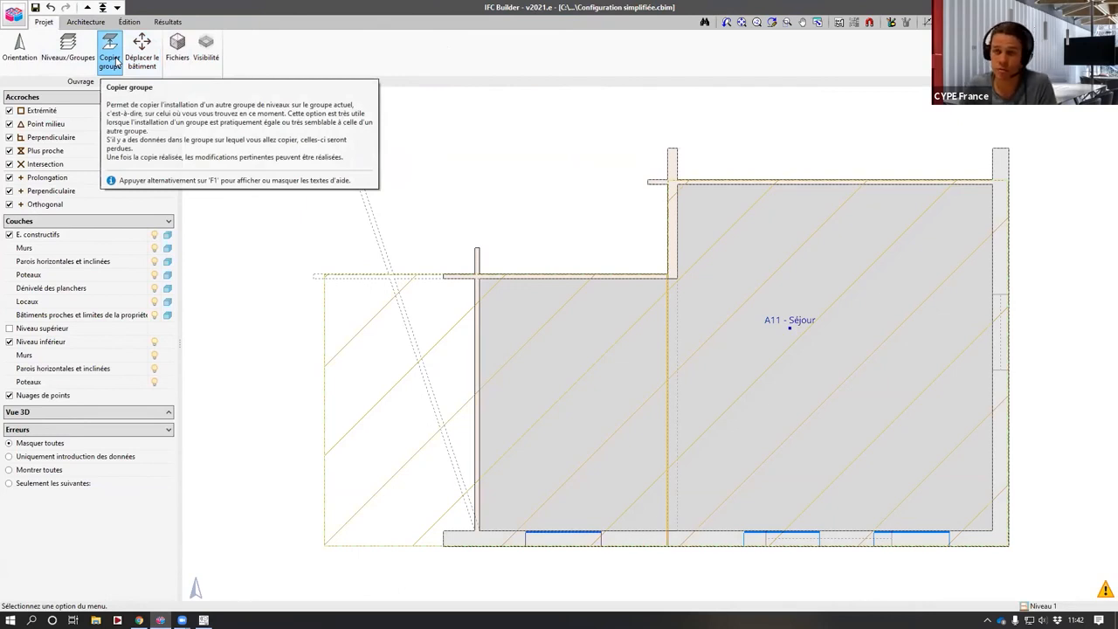
pyautogui.click(11, 342)
pyautogui.click(11, 342)
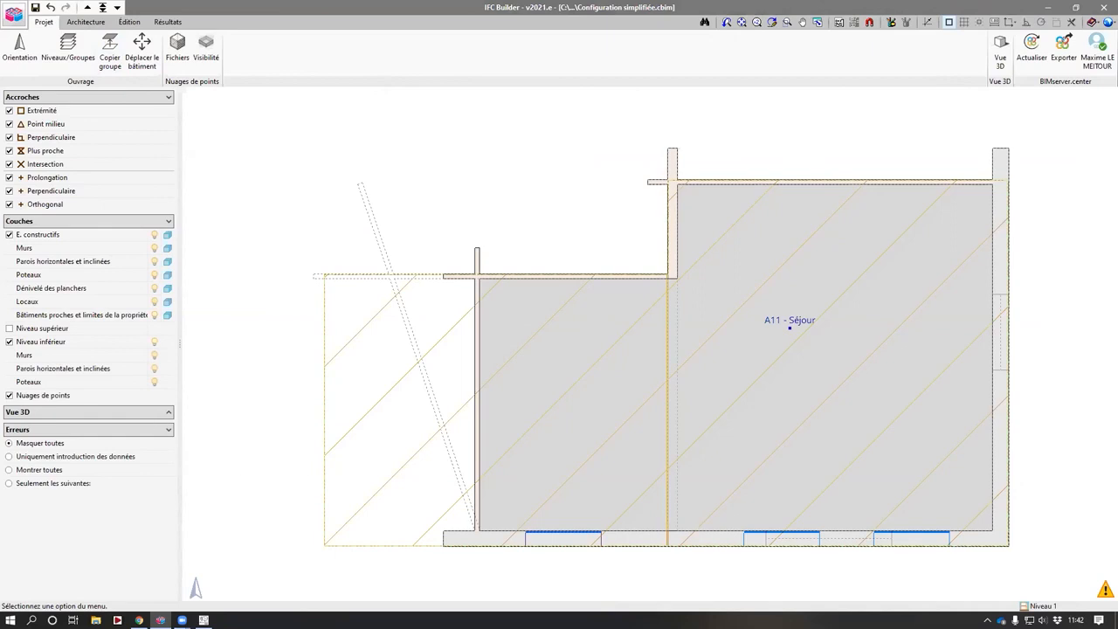
pyautogui.click(139, 620)
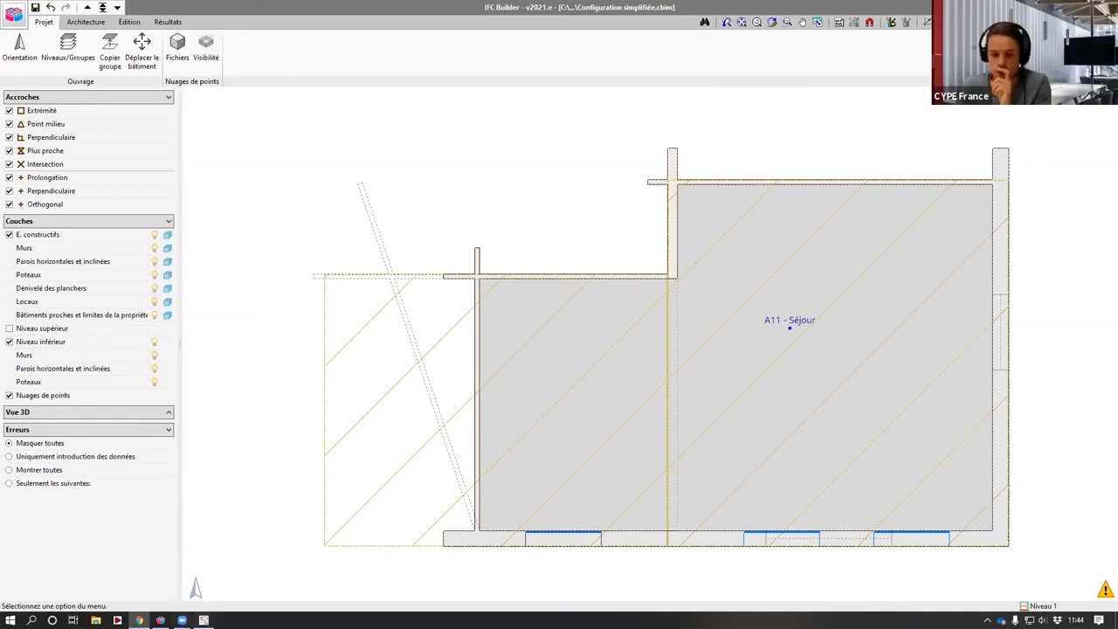
# - Switch to AcouBAT and view the acoustic calculation results for room S01 - A01 - Séjour
pyautogui.click(204, 620)
pyautogui.click(85, 22)
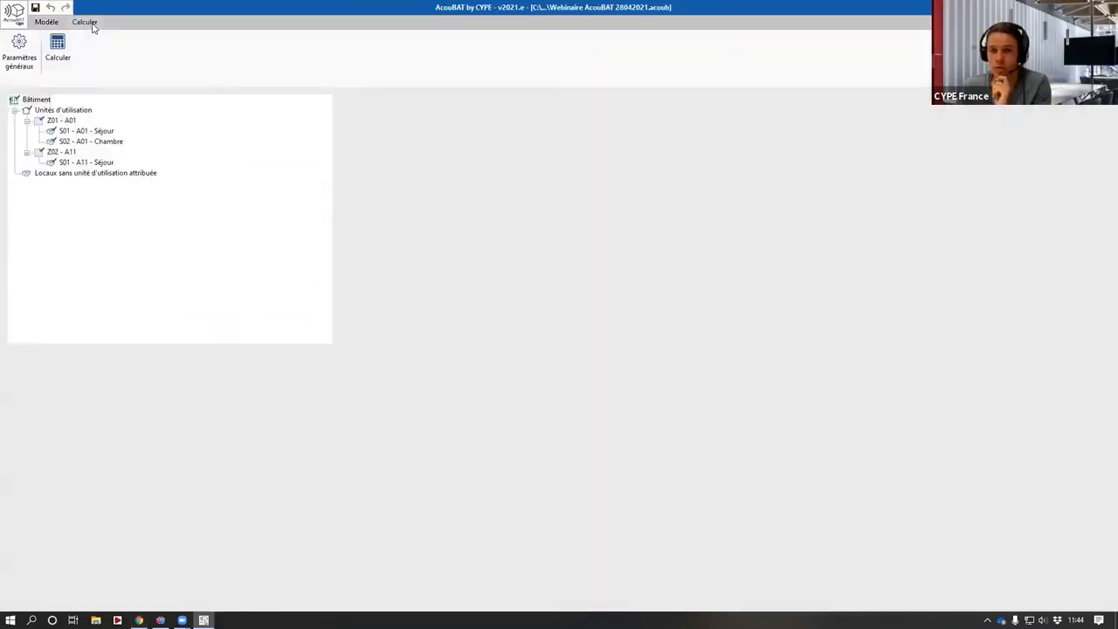
pyautogui.click(82, 131)
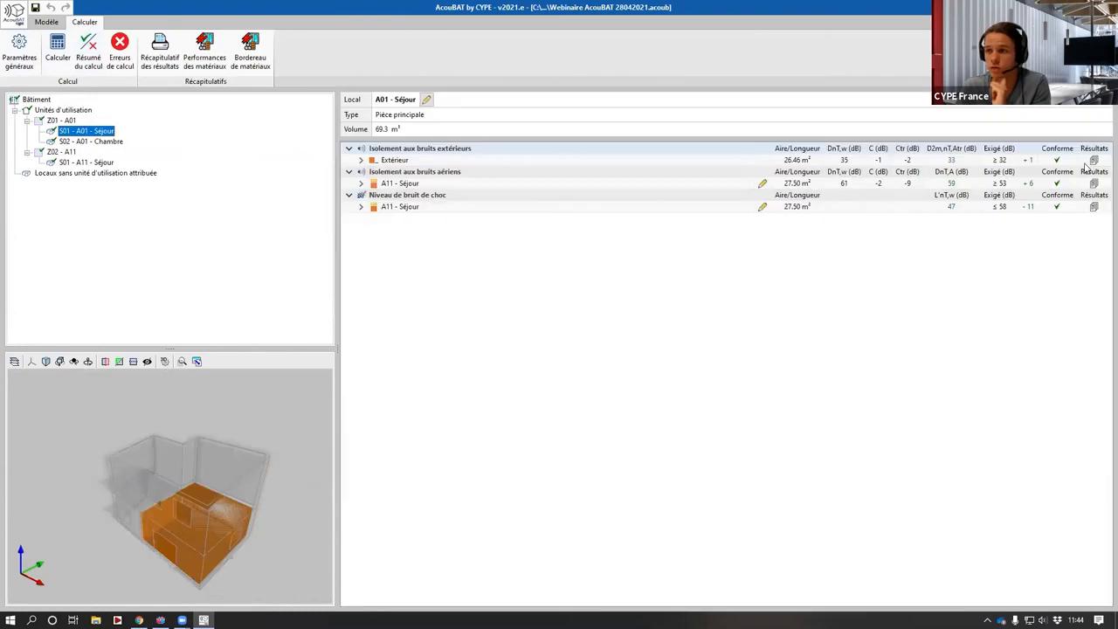
# - Open the detailed exterior noise insulation results for A01 - Séjour, review the export options, and close the results window
pyautogui.click(1093, 159)
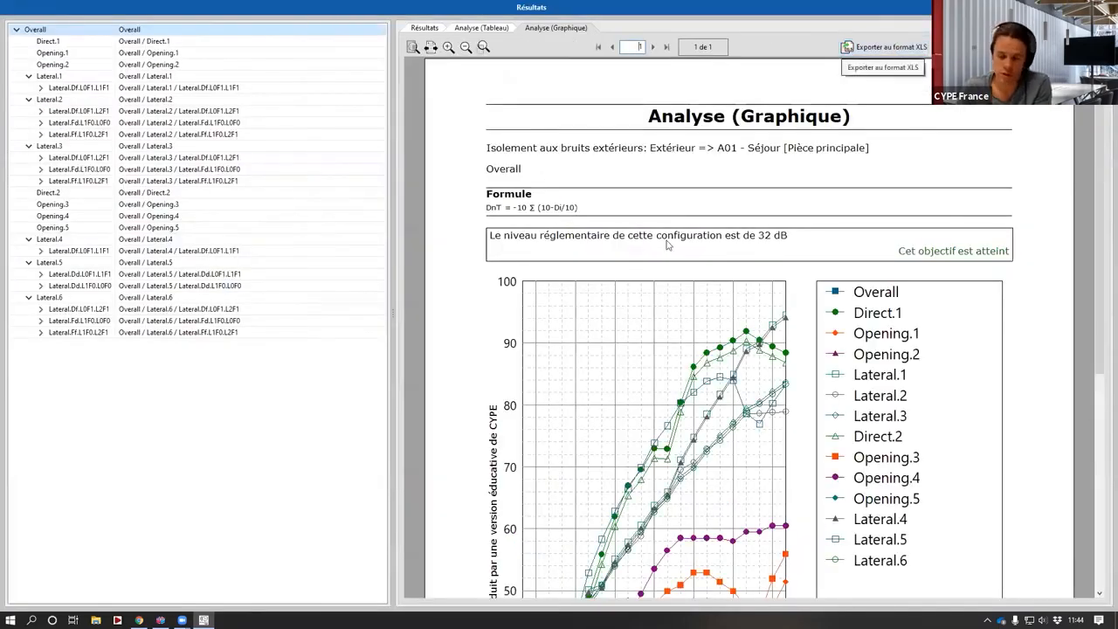
pyautogui.click(908, 47)
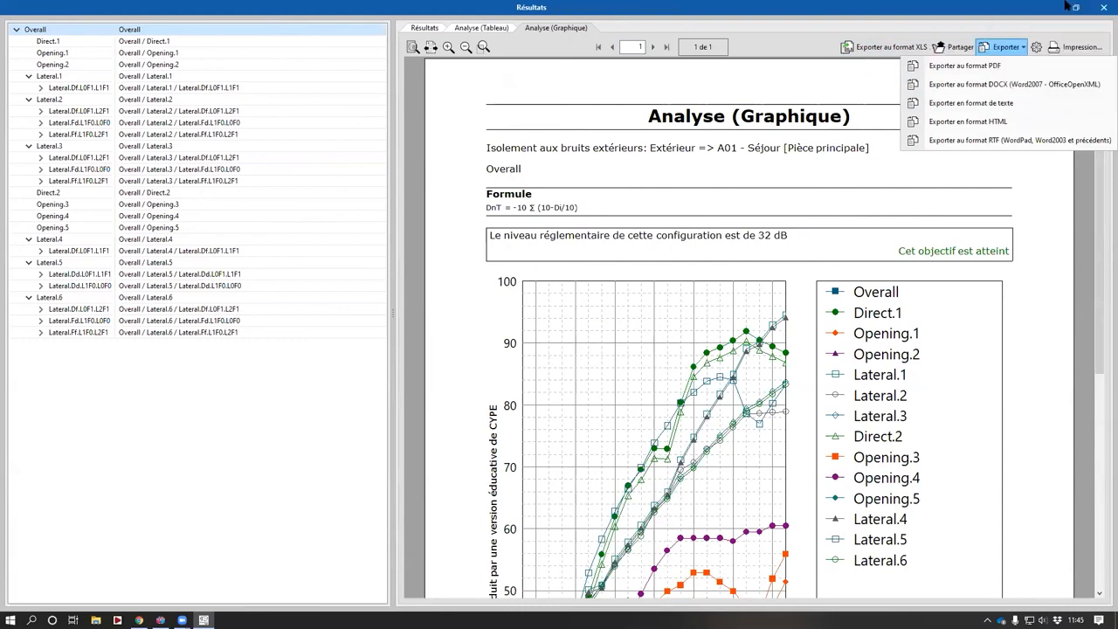
pyautogui.click(1100, 7)
pyautogui.click(1087, 8)
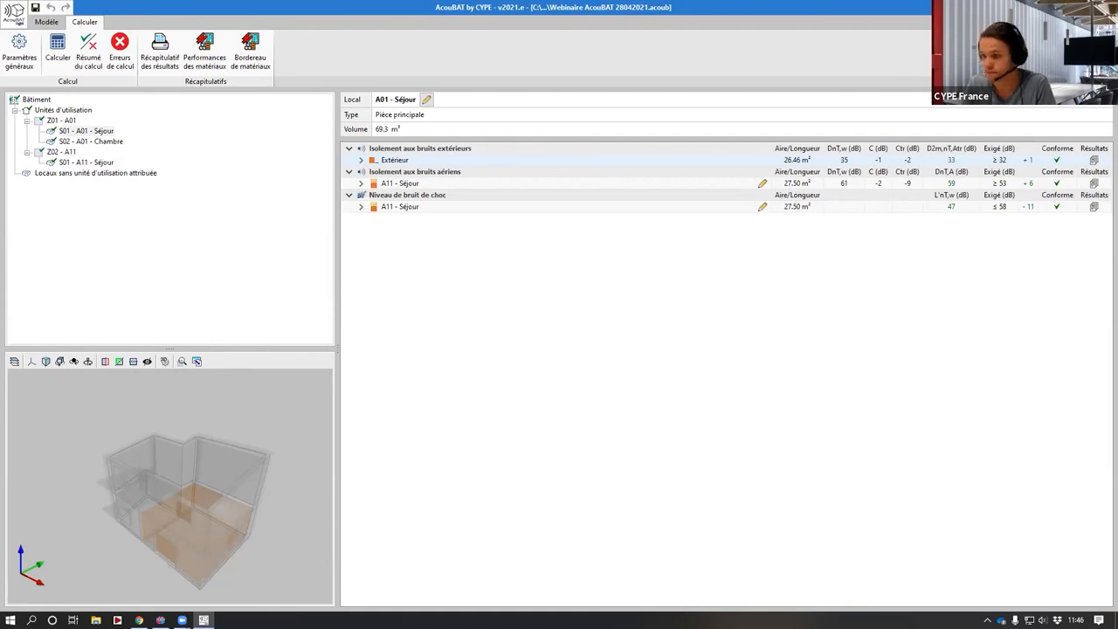
pyautogui.moveTo(182, 620)
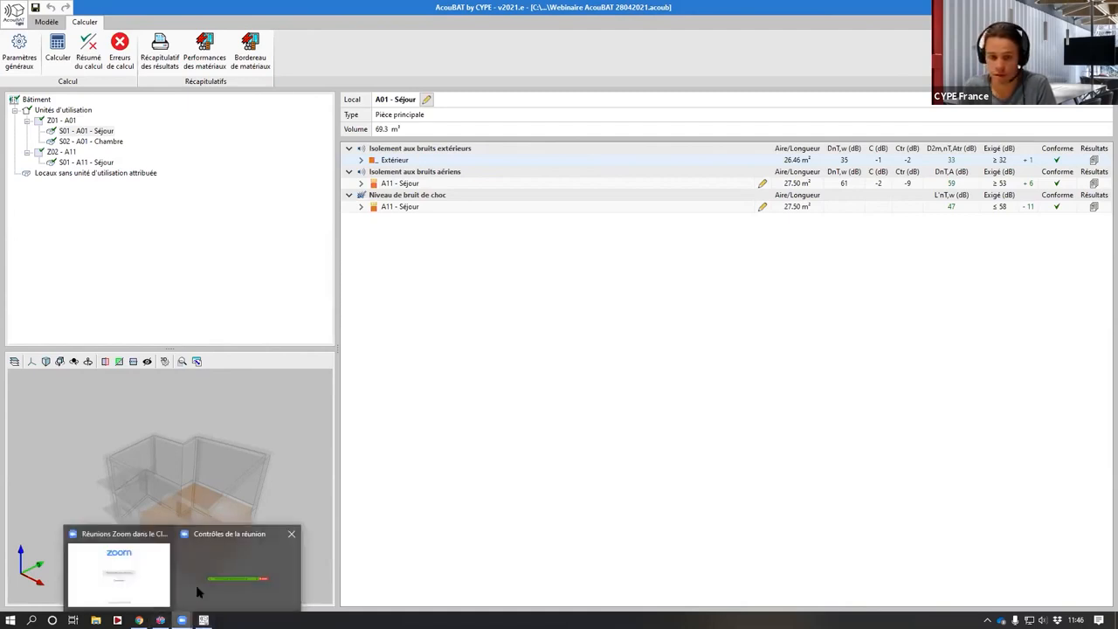